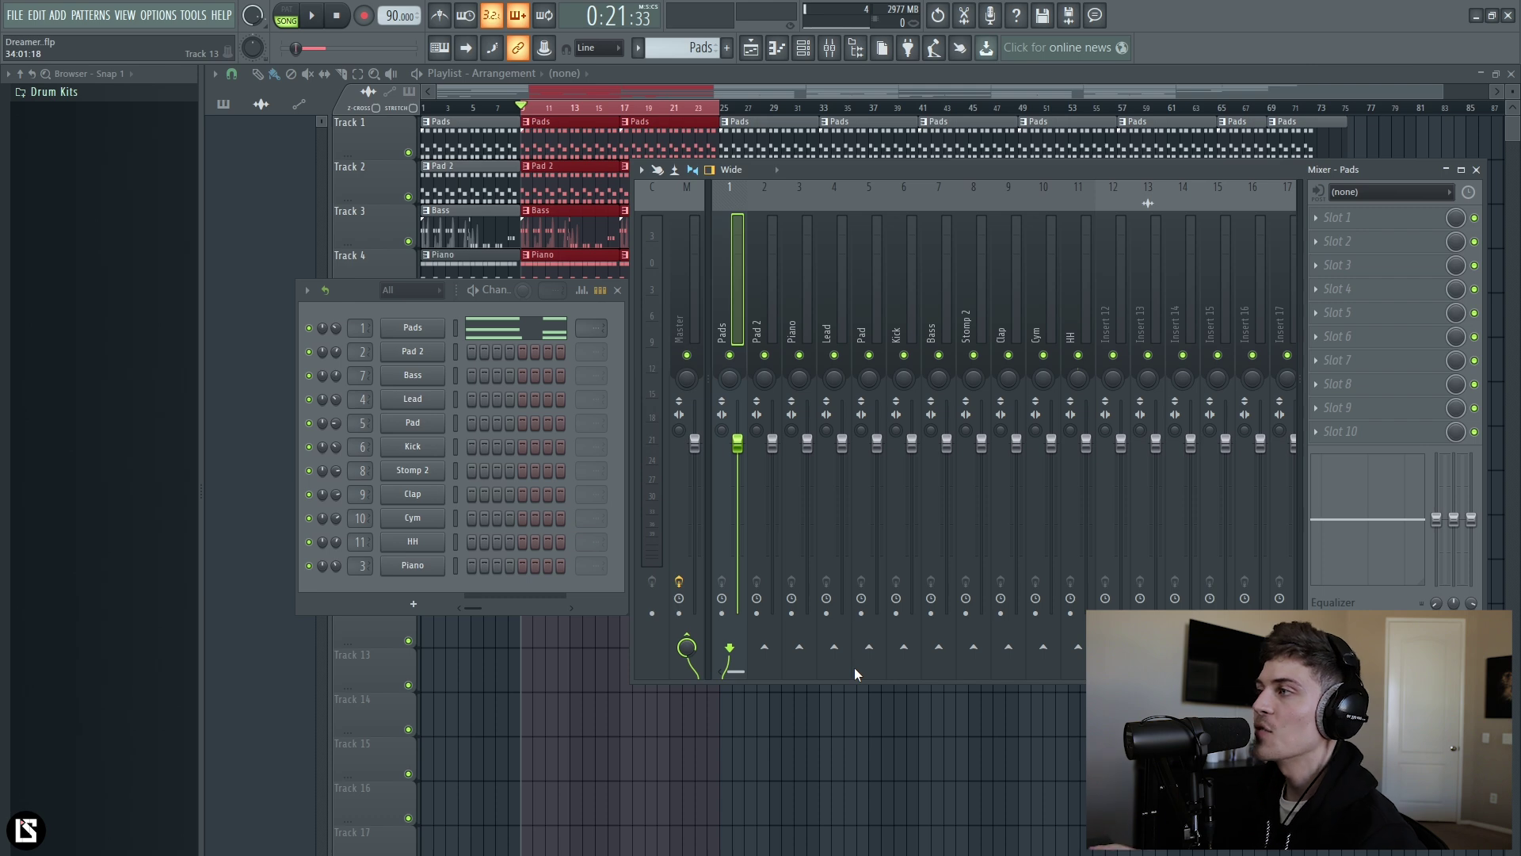
- Play back the selected section a few times and check the mixer levels, including the HH and Kick tracks
key("space")
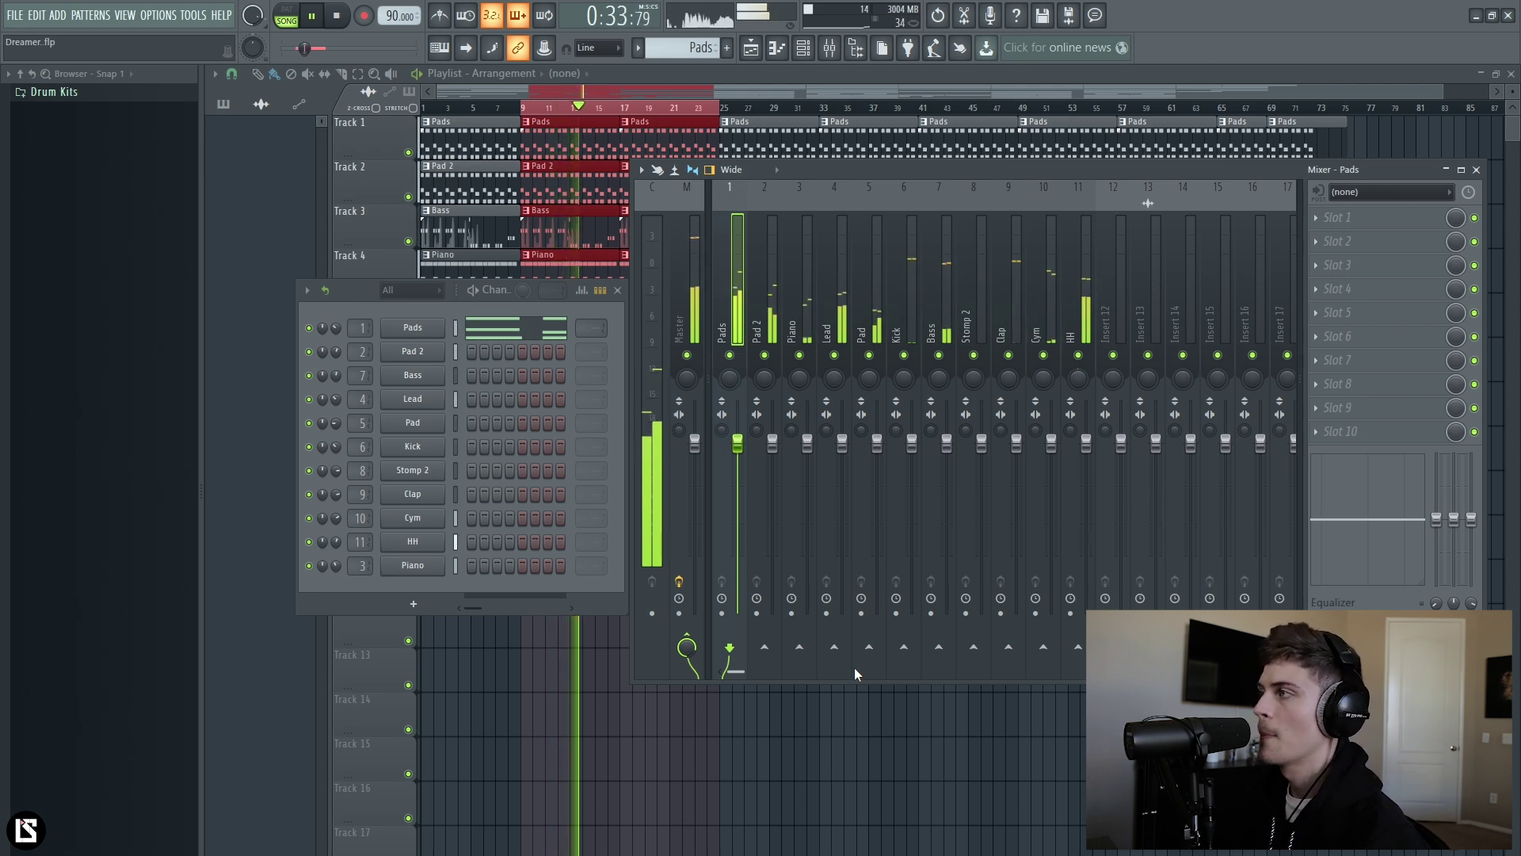
key("space")
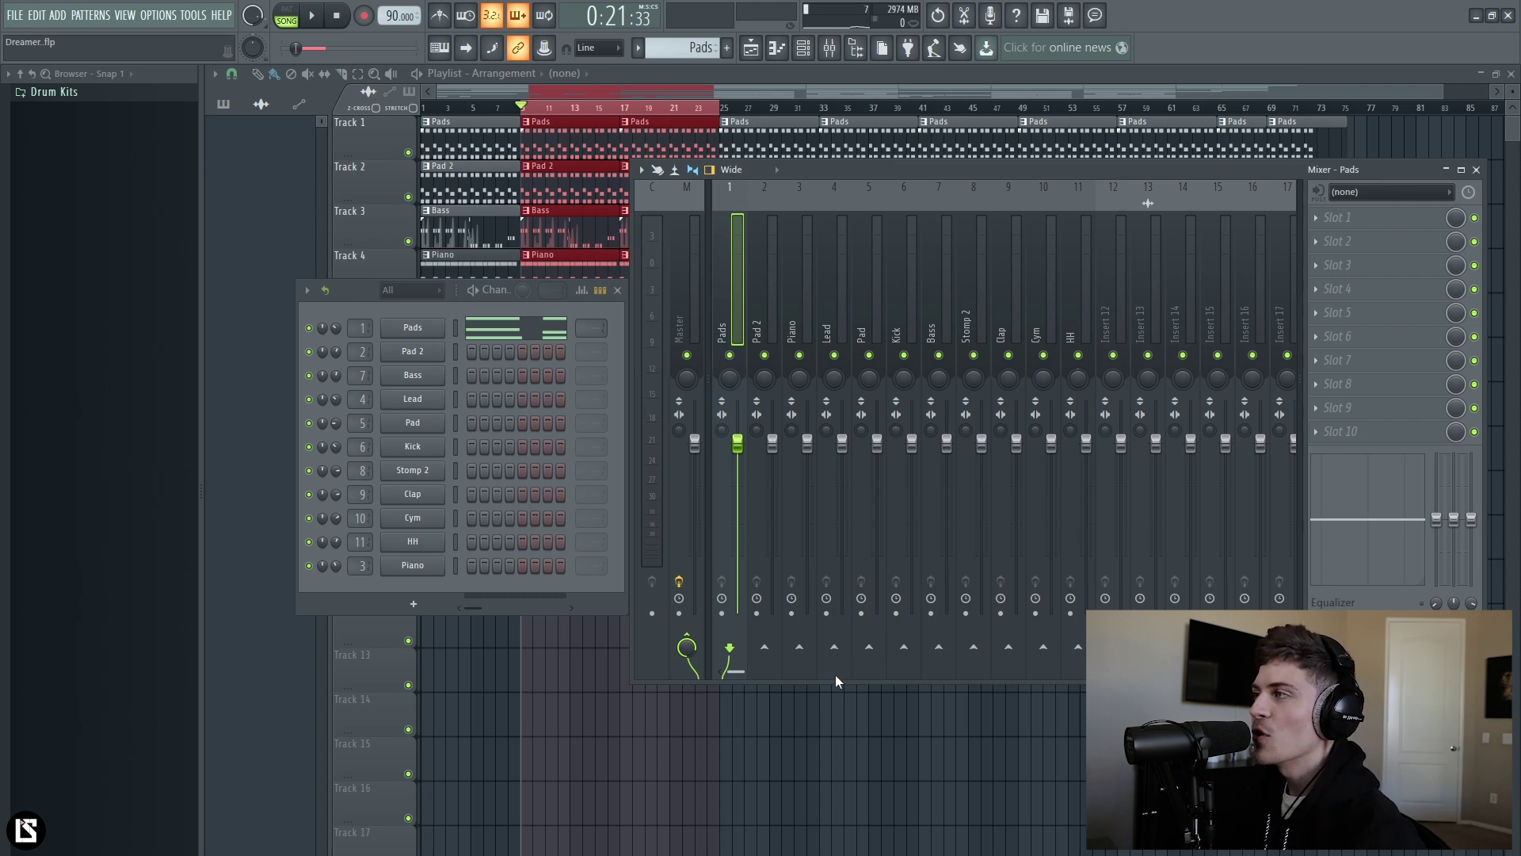
key("space")
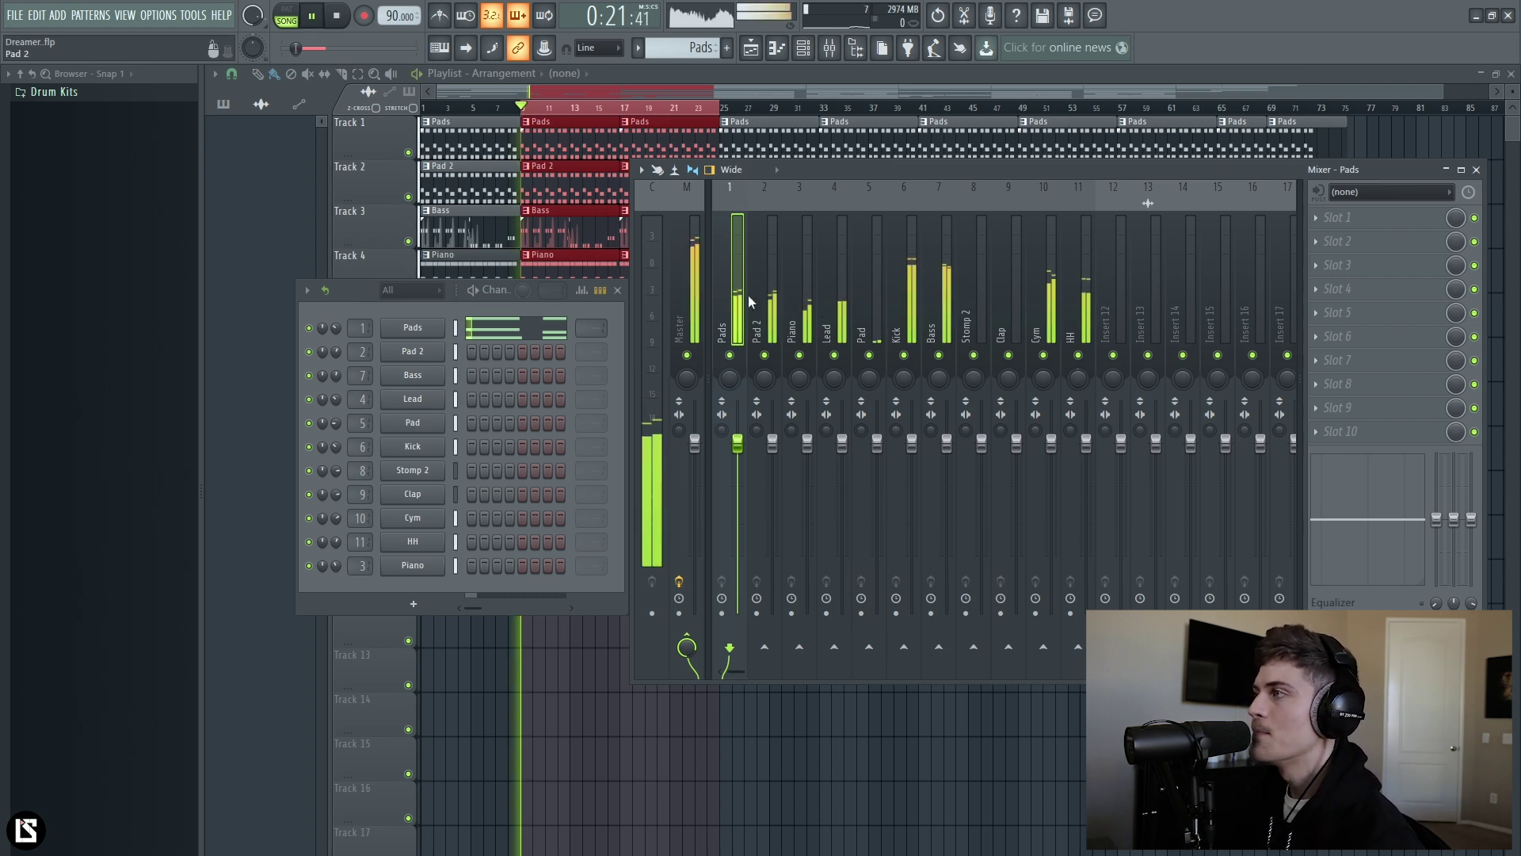
key("space")
left_click(1085, 305)
left_click(910, 309)
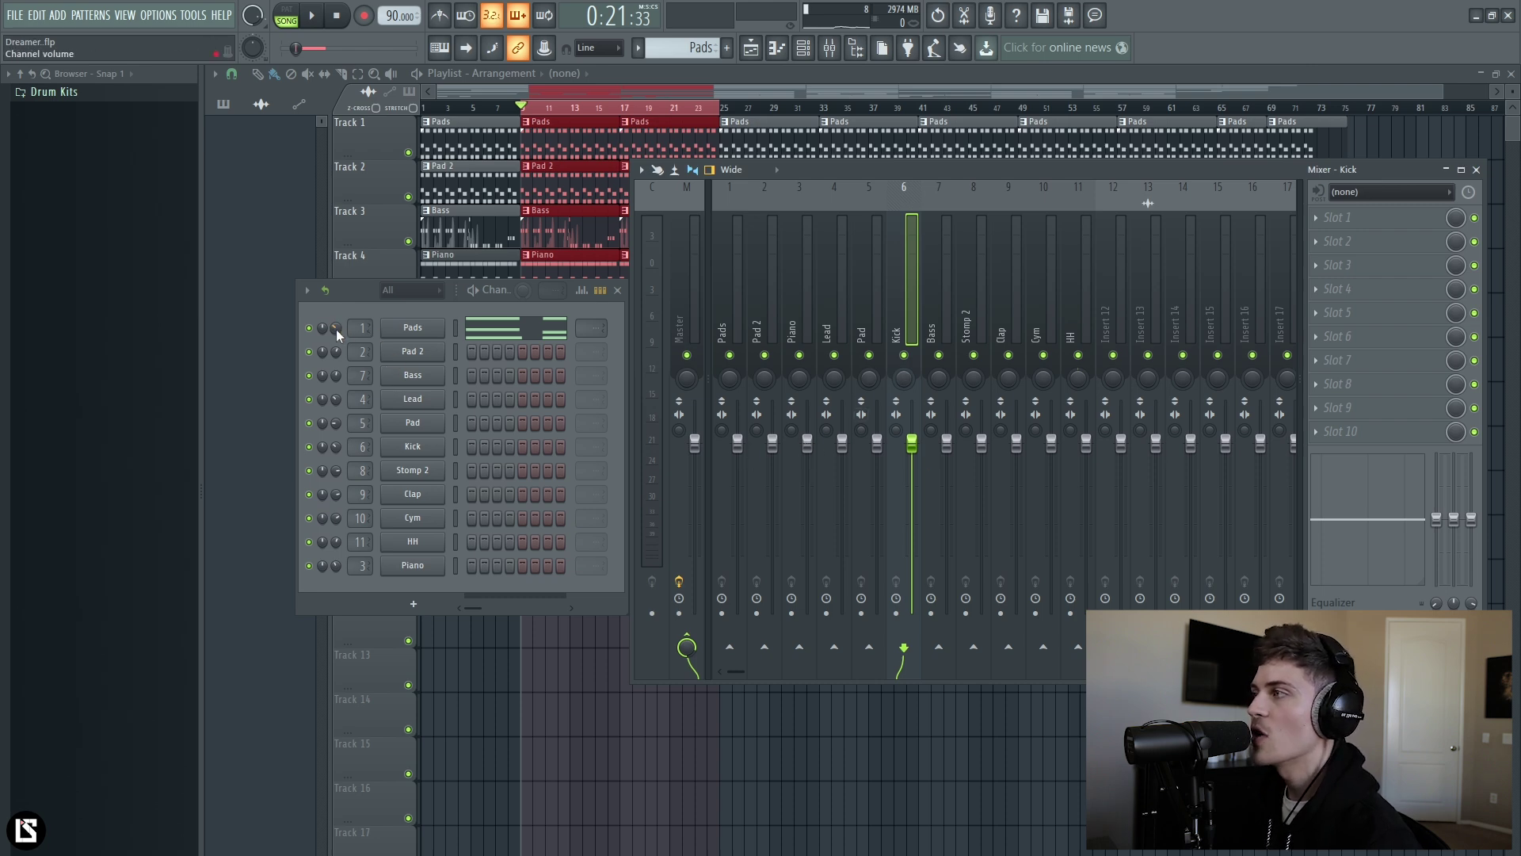
key("space")
key("space")
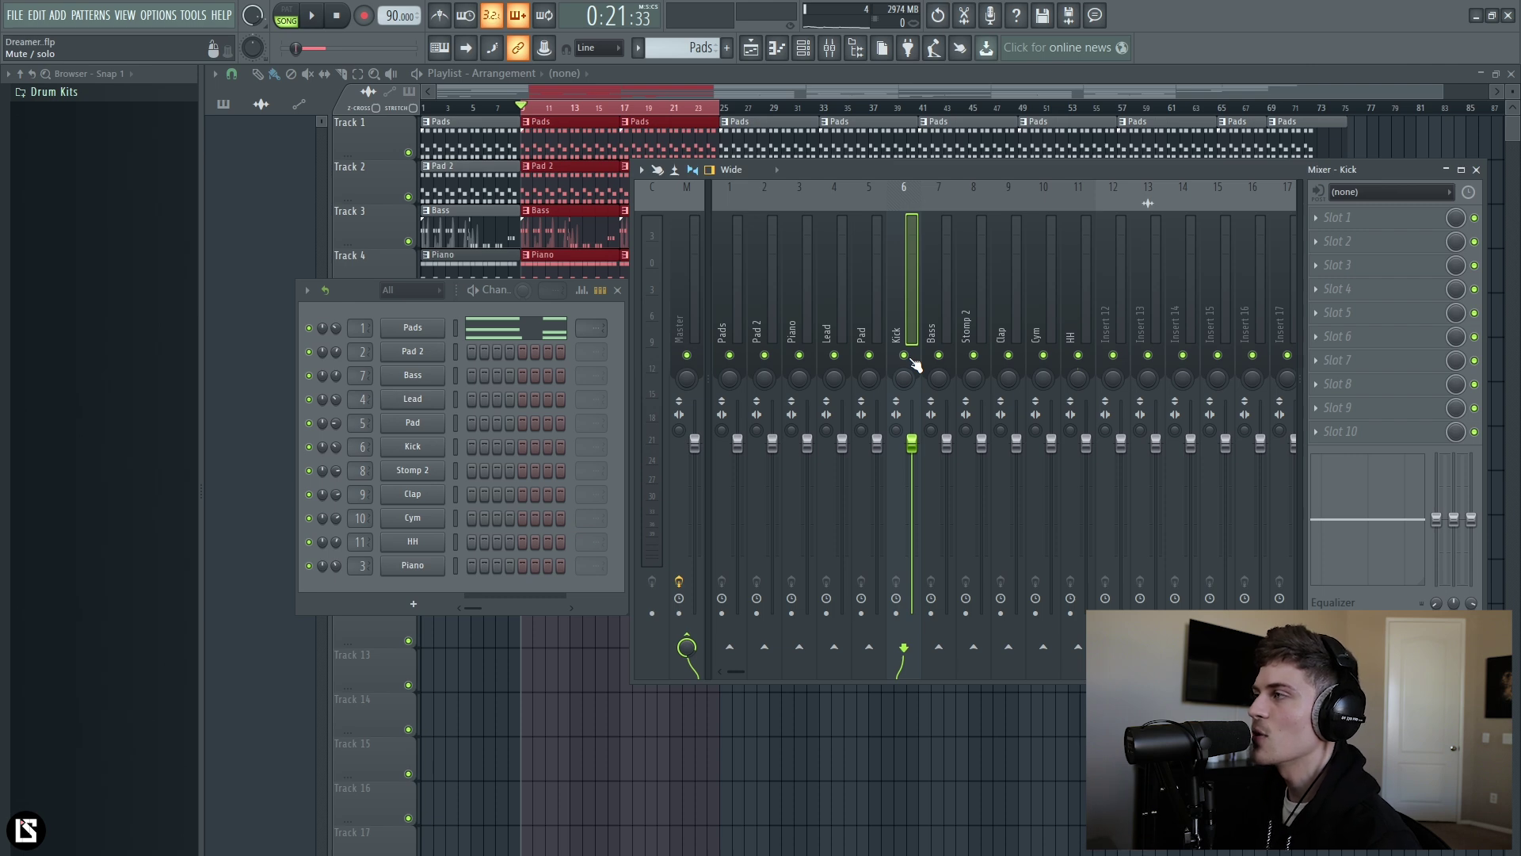
- Solo the Kick mixer track together with Bass, and move the Stomp 2 track after HH
right_click(911, 359)
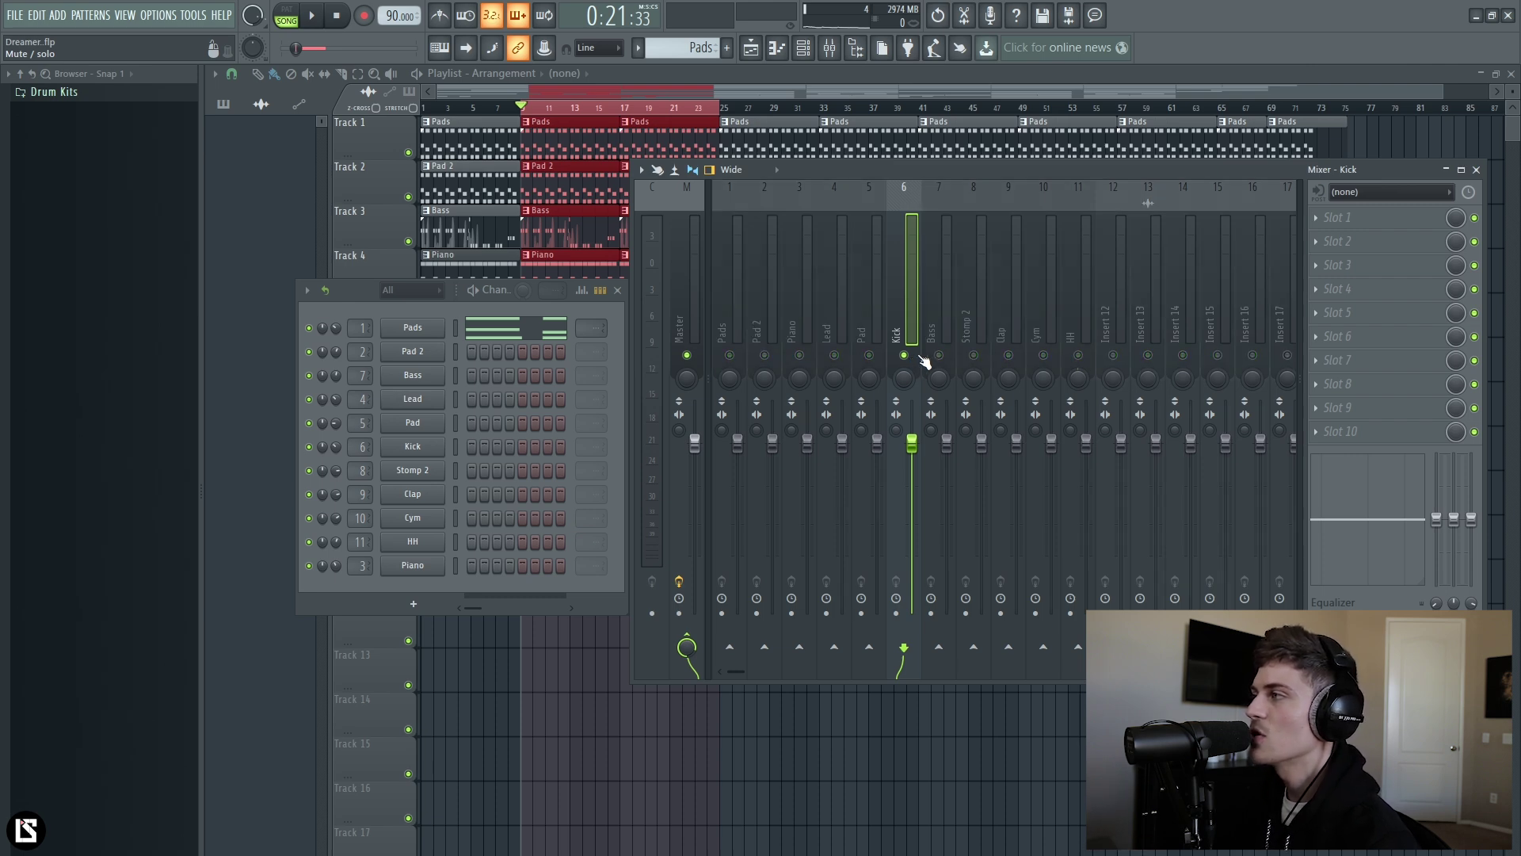
left_click(939, 355)
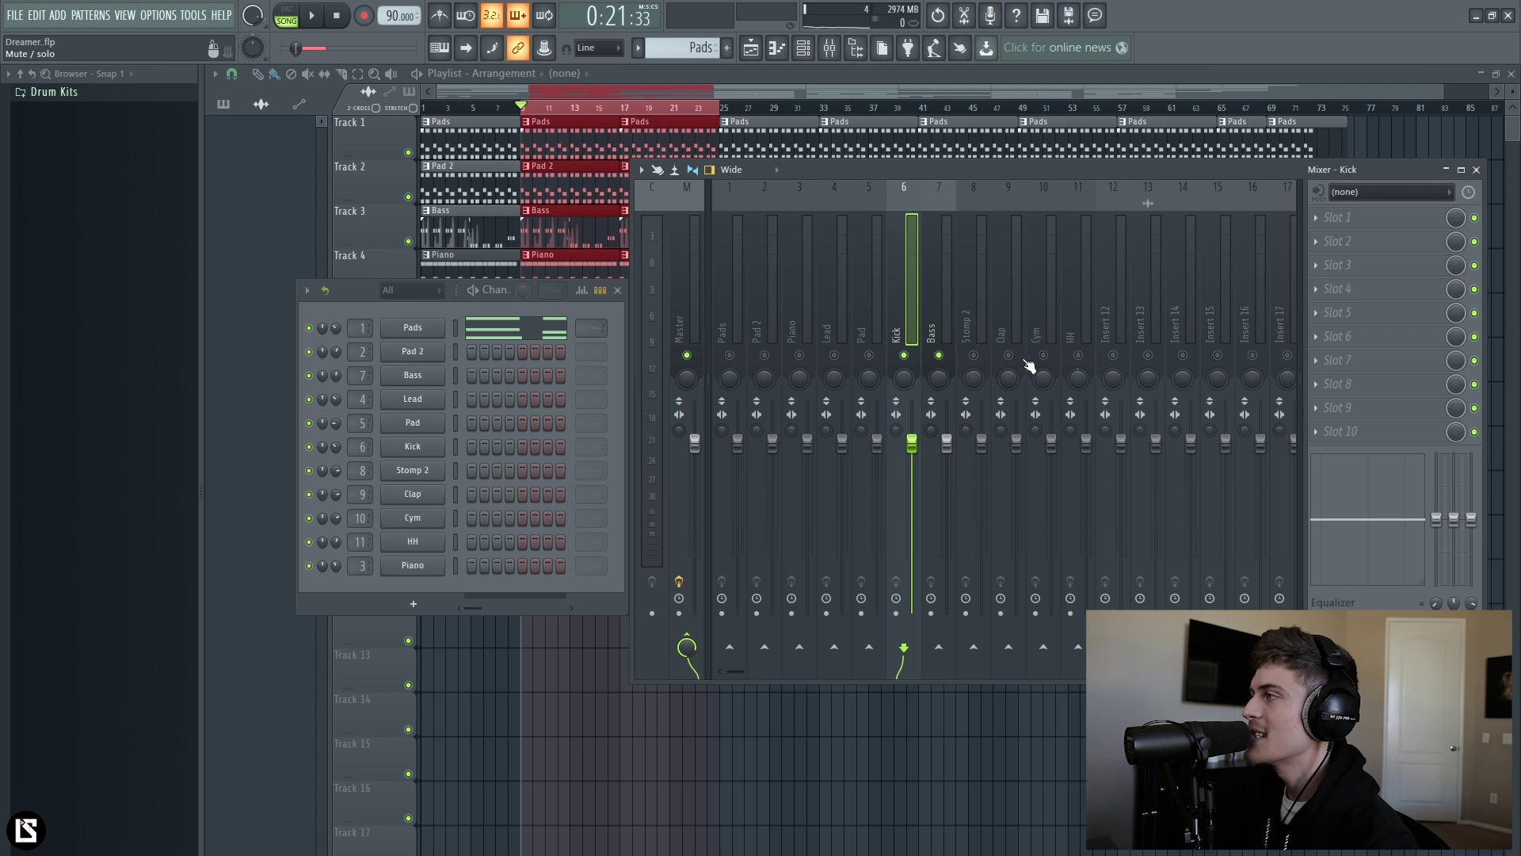
left_click(1009, 356)
left_click_drag(968, 333, 1081, 329)
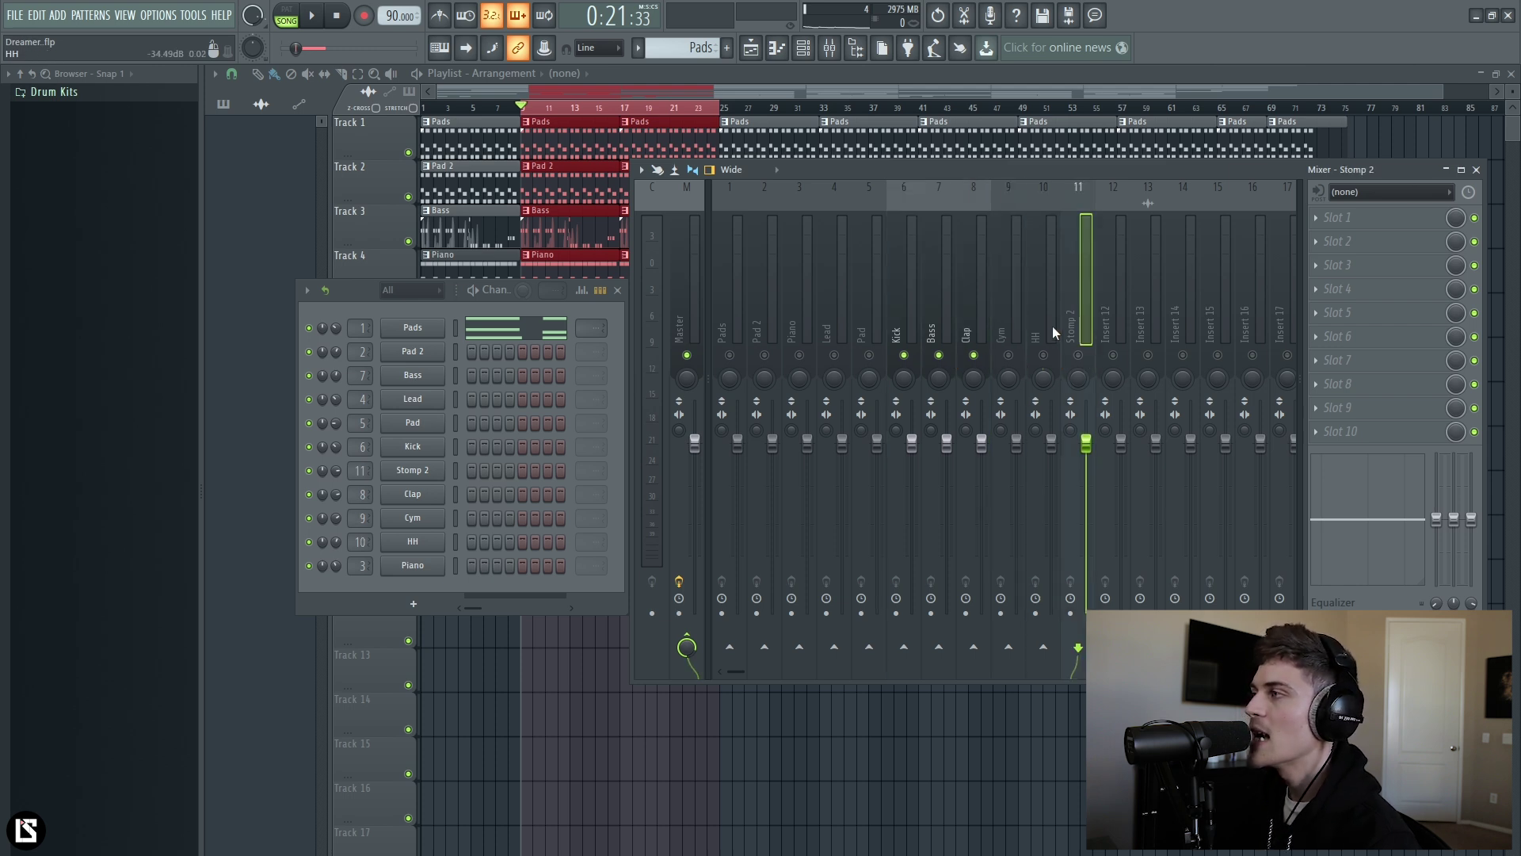
left_click(910, 296)
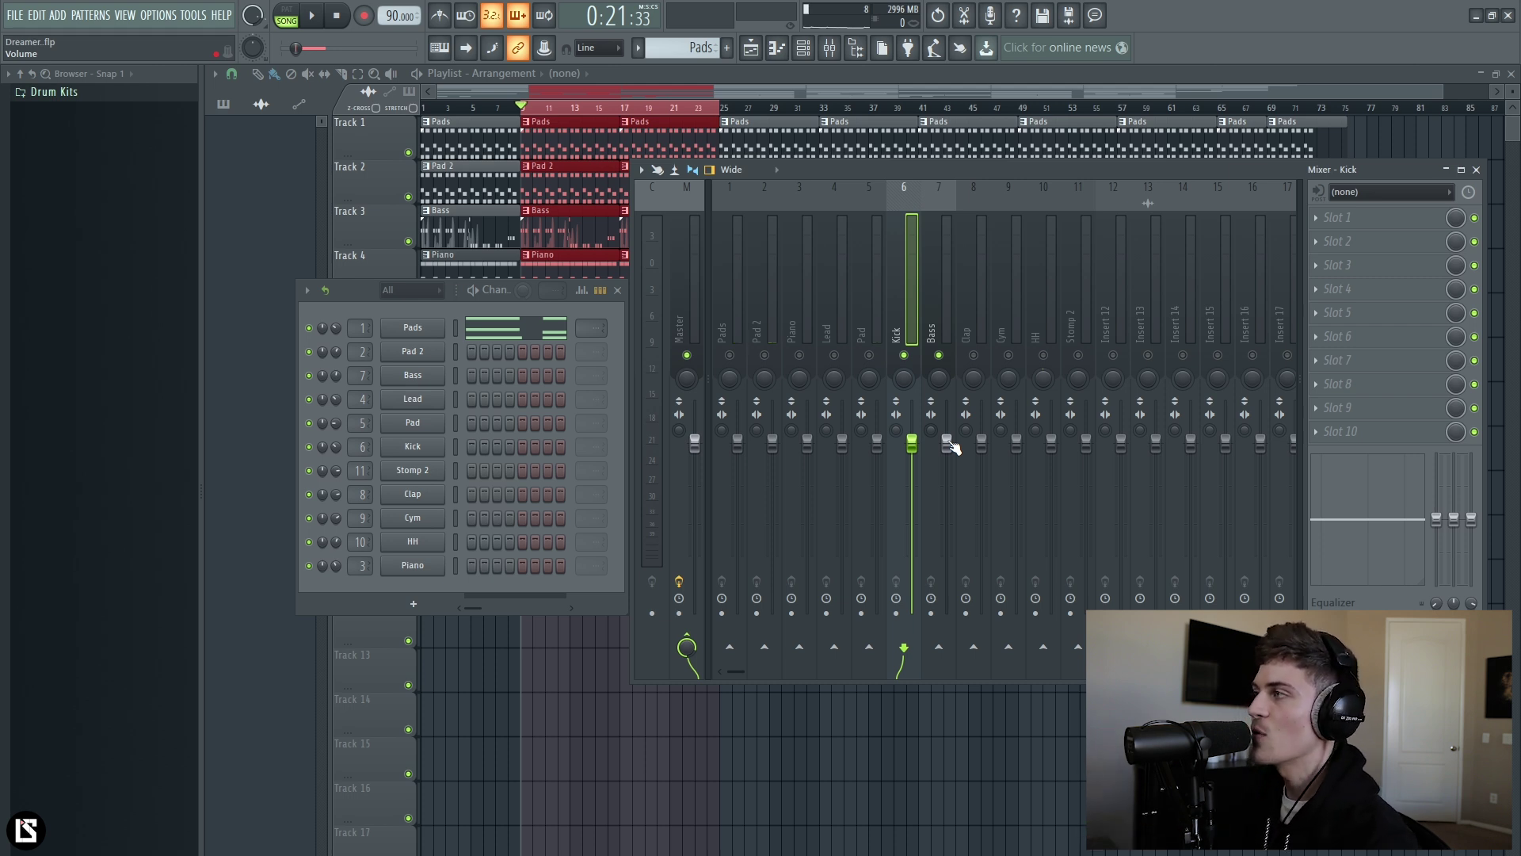
- Balance the Bass against the Kick during playback by lowering the Bass fader to about -6 dB
key("space")
left_click_drag(947, 441, 946, 481)
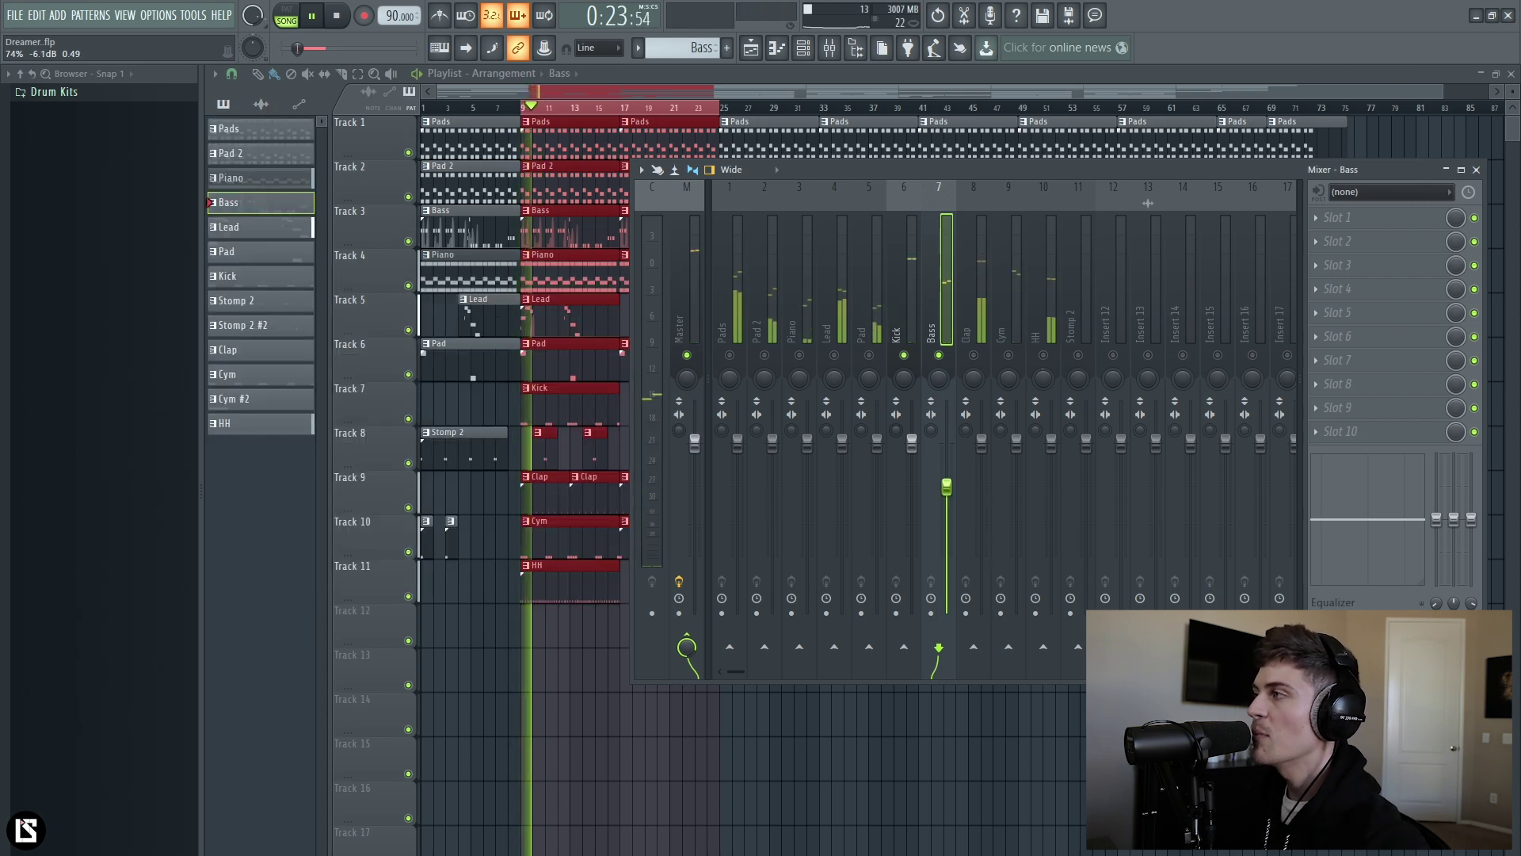
left_click_drag(912, 173, 876, 195)
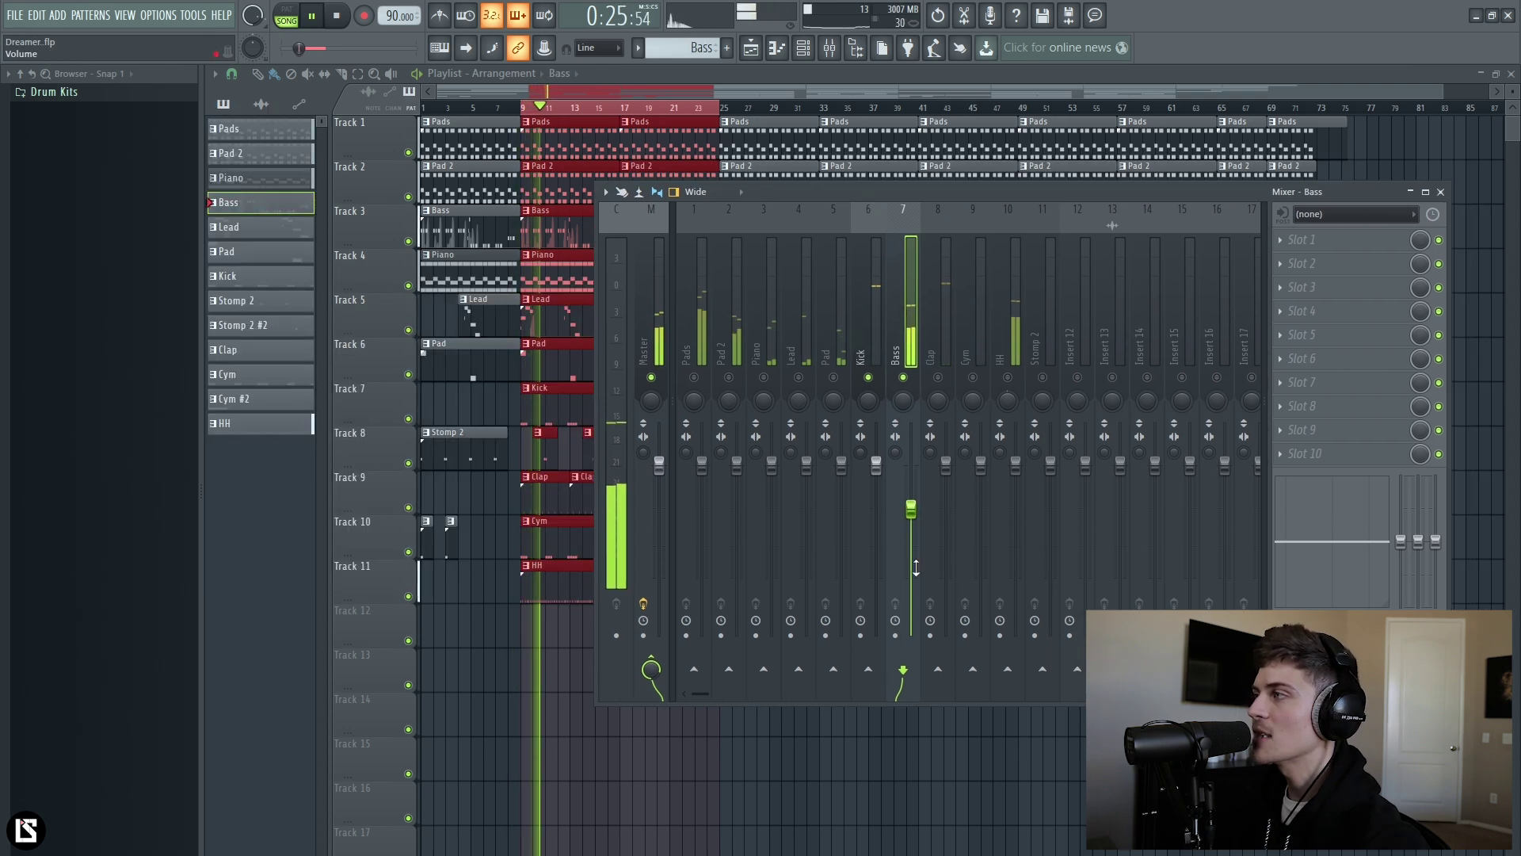
left_click_drag(914, 509, 914, 507)
key("space")
- Unmute the Clap mixer track and lower its fader slightly while the section plays
left_click(948, 468)
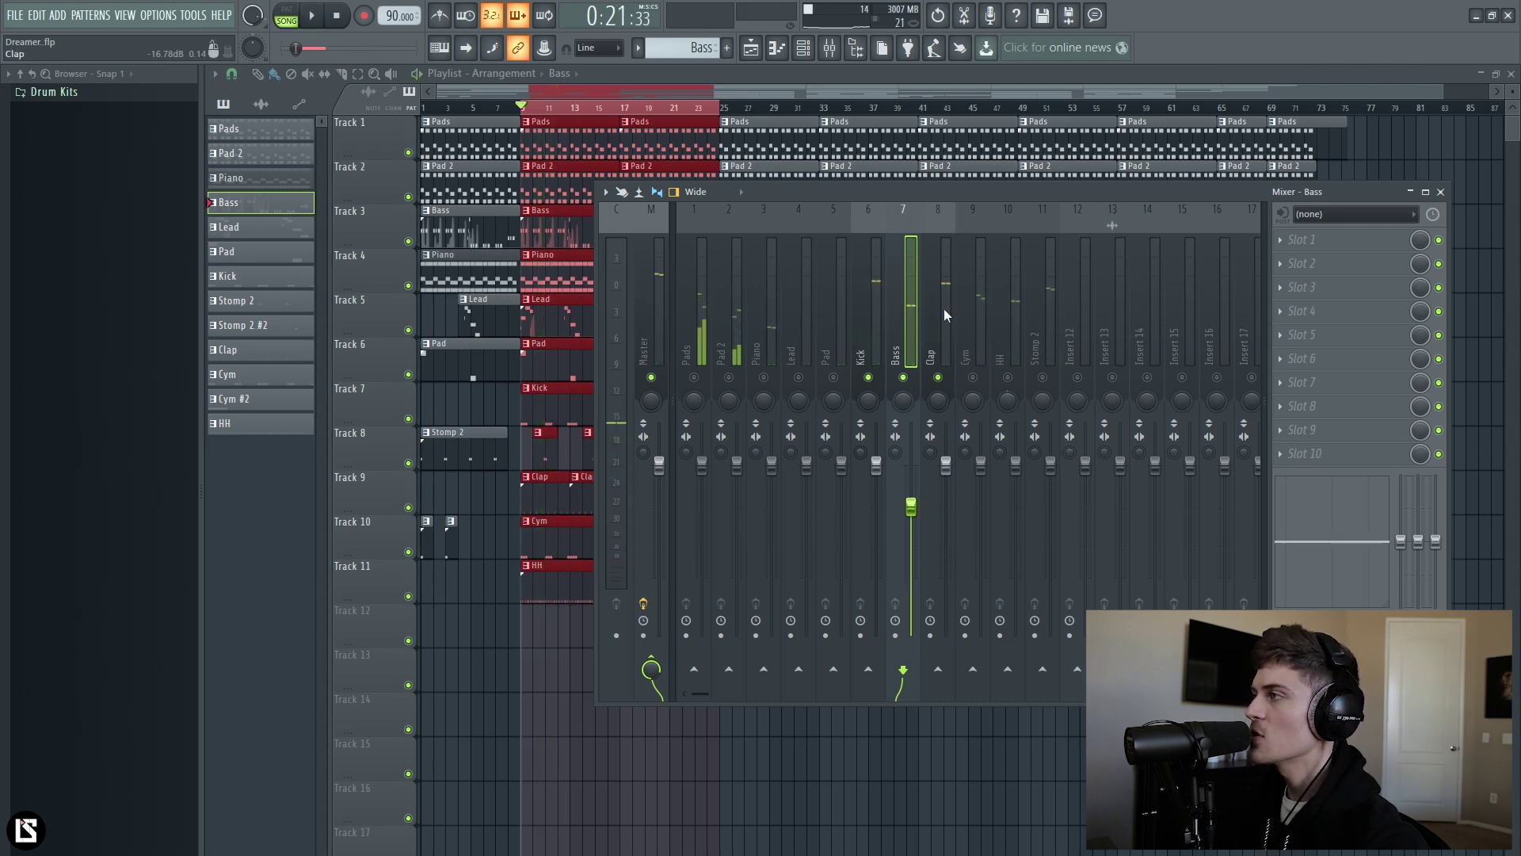
key("space")
left_click_drag(948, 466, 948, 475)
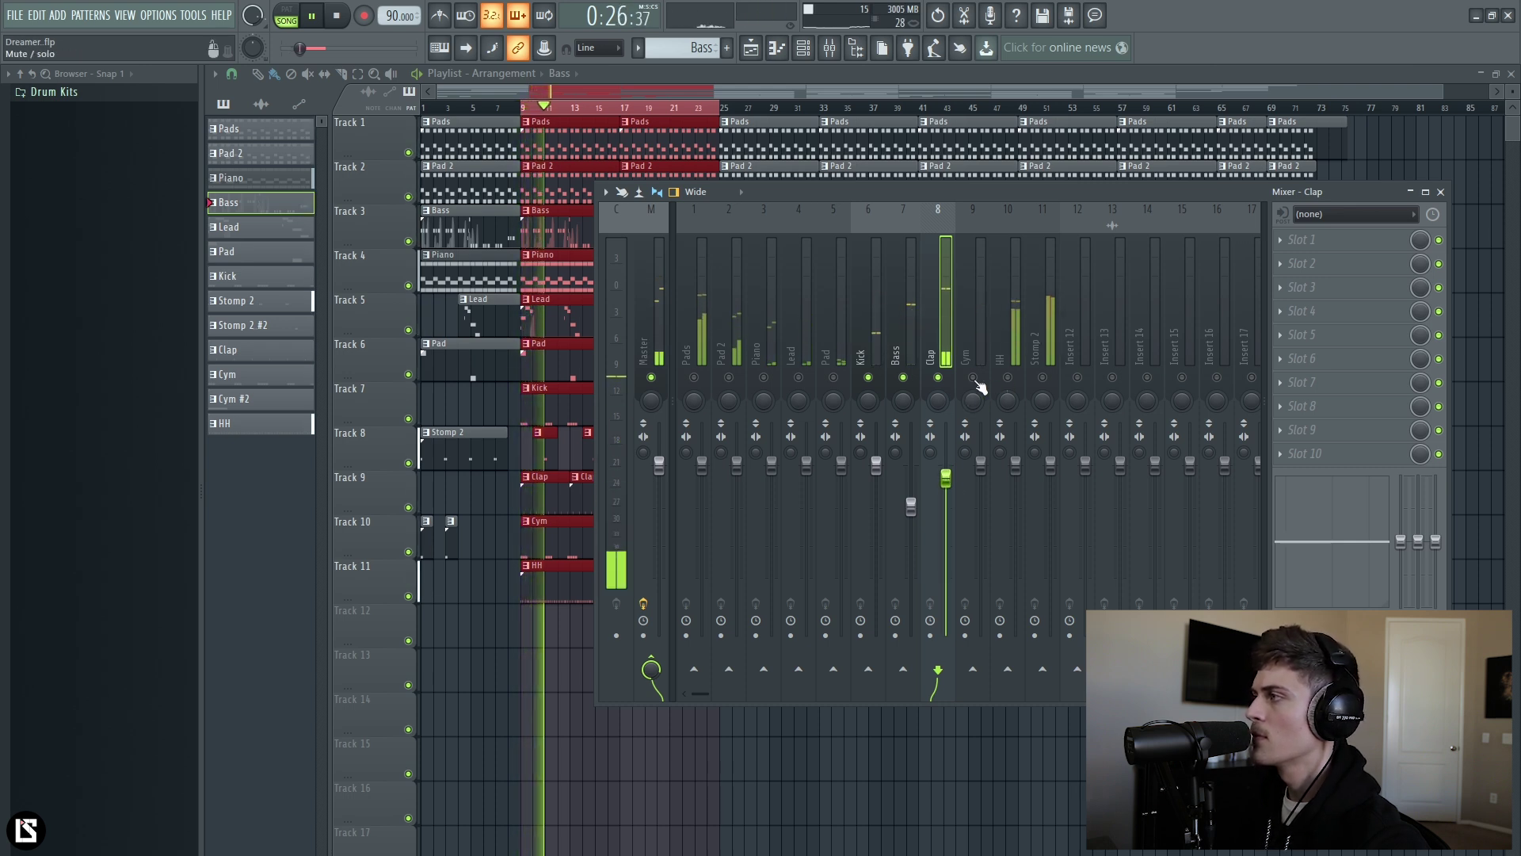
- Bring in the Cym mixer track and lower its fader to about -4 dB during playback
left_click(981, 313)
key("space")
left_click_drag(981, 466, 981, 475)
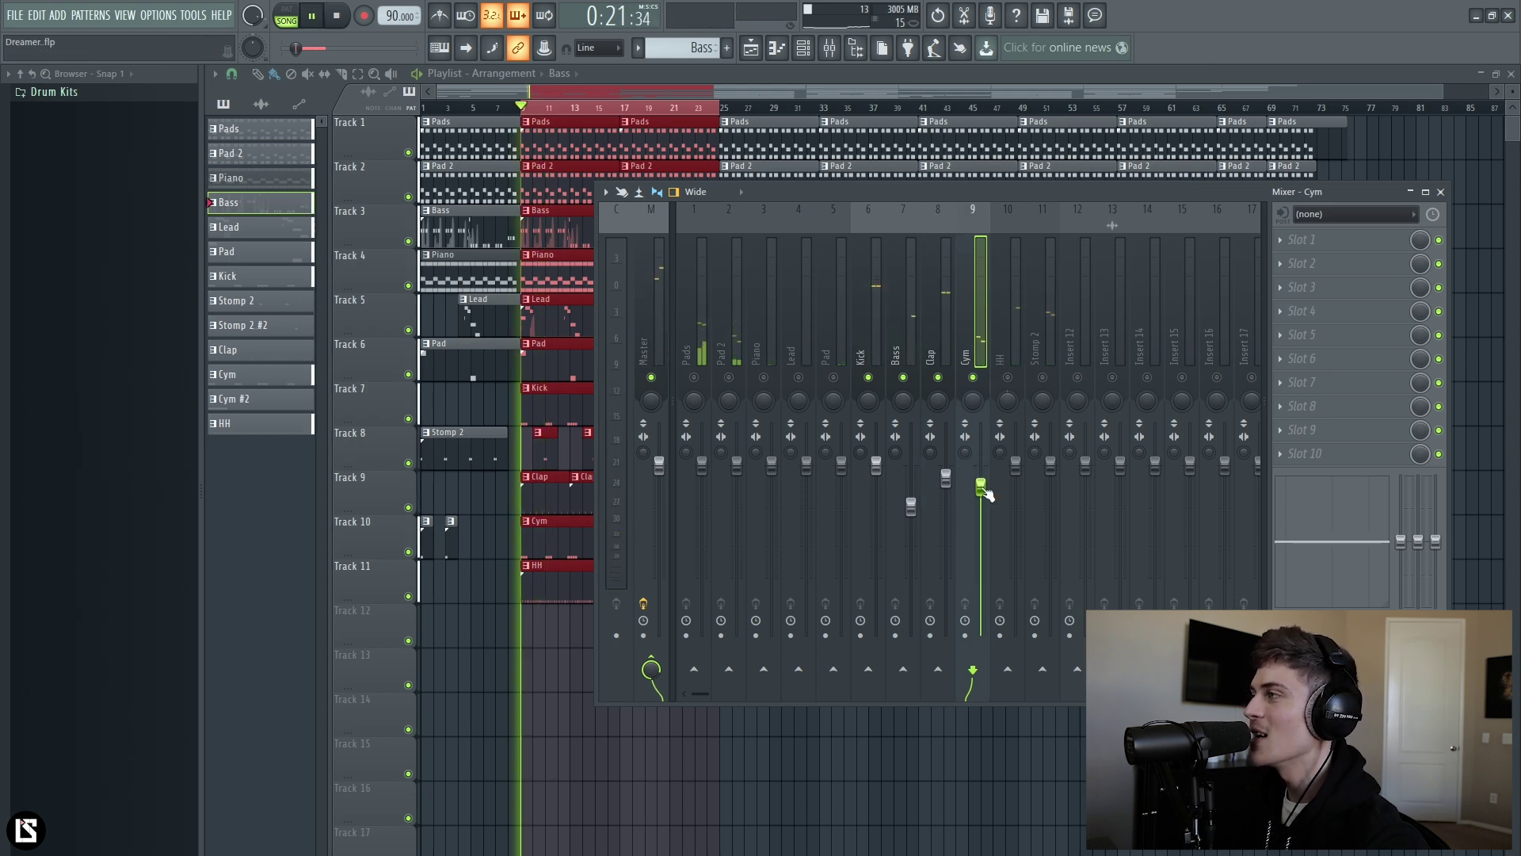
key("space")
left_click_drag(981, 485, 981, 489)
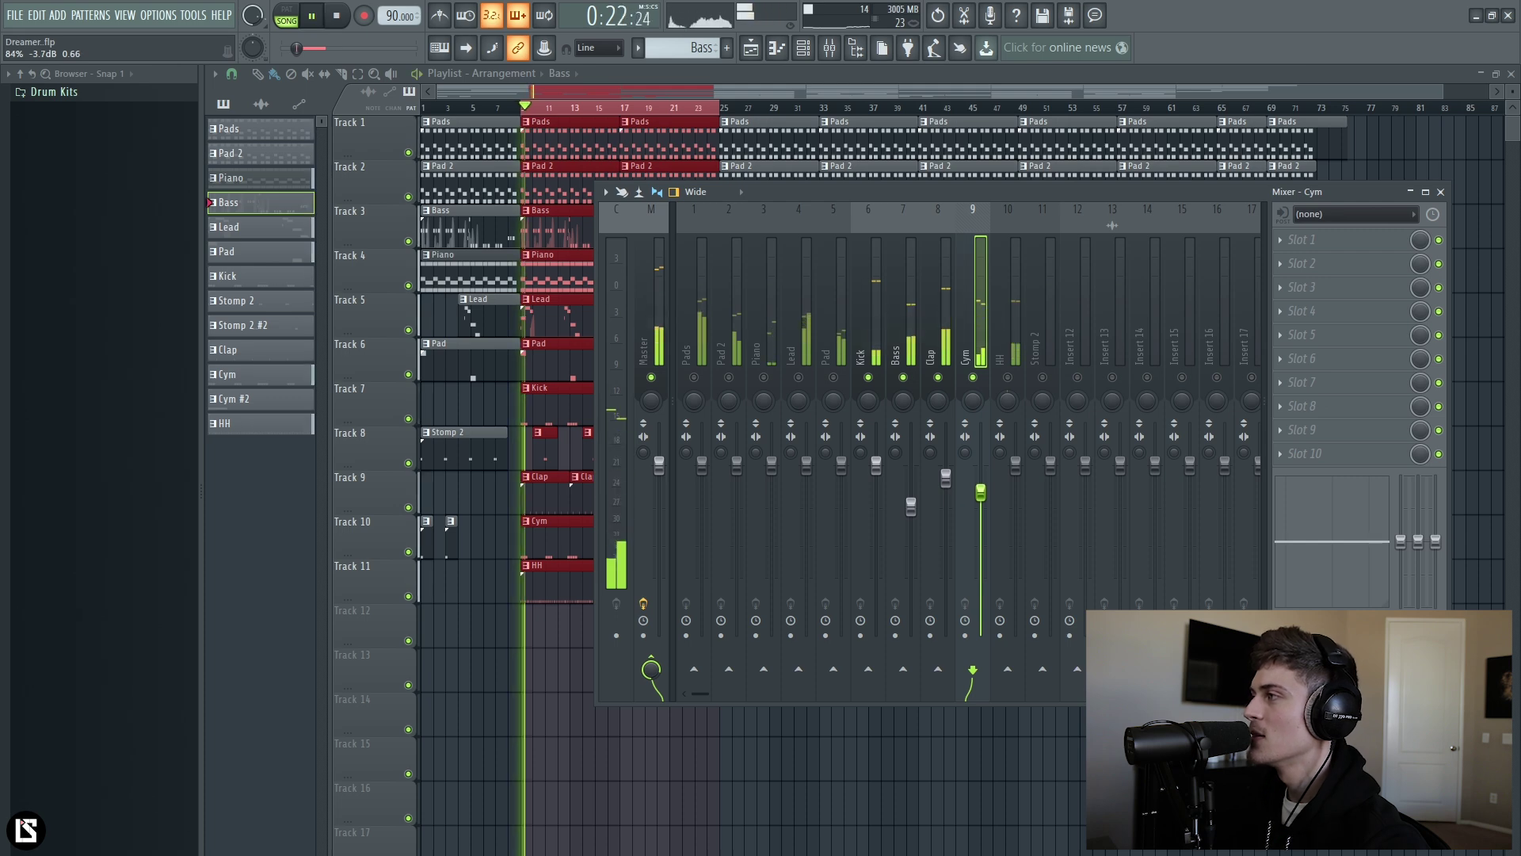
key("space")
- Bring in the HH mixer track, lower its fader and pan it slightly off centre while listening to the drums
left_click(1017, 297)
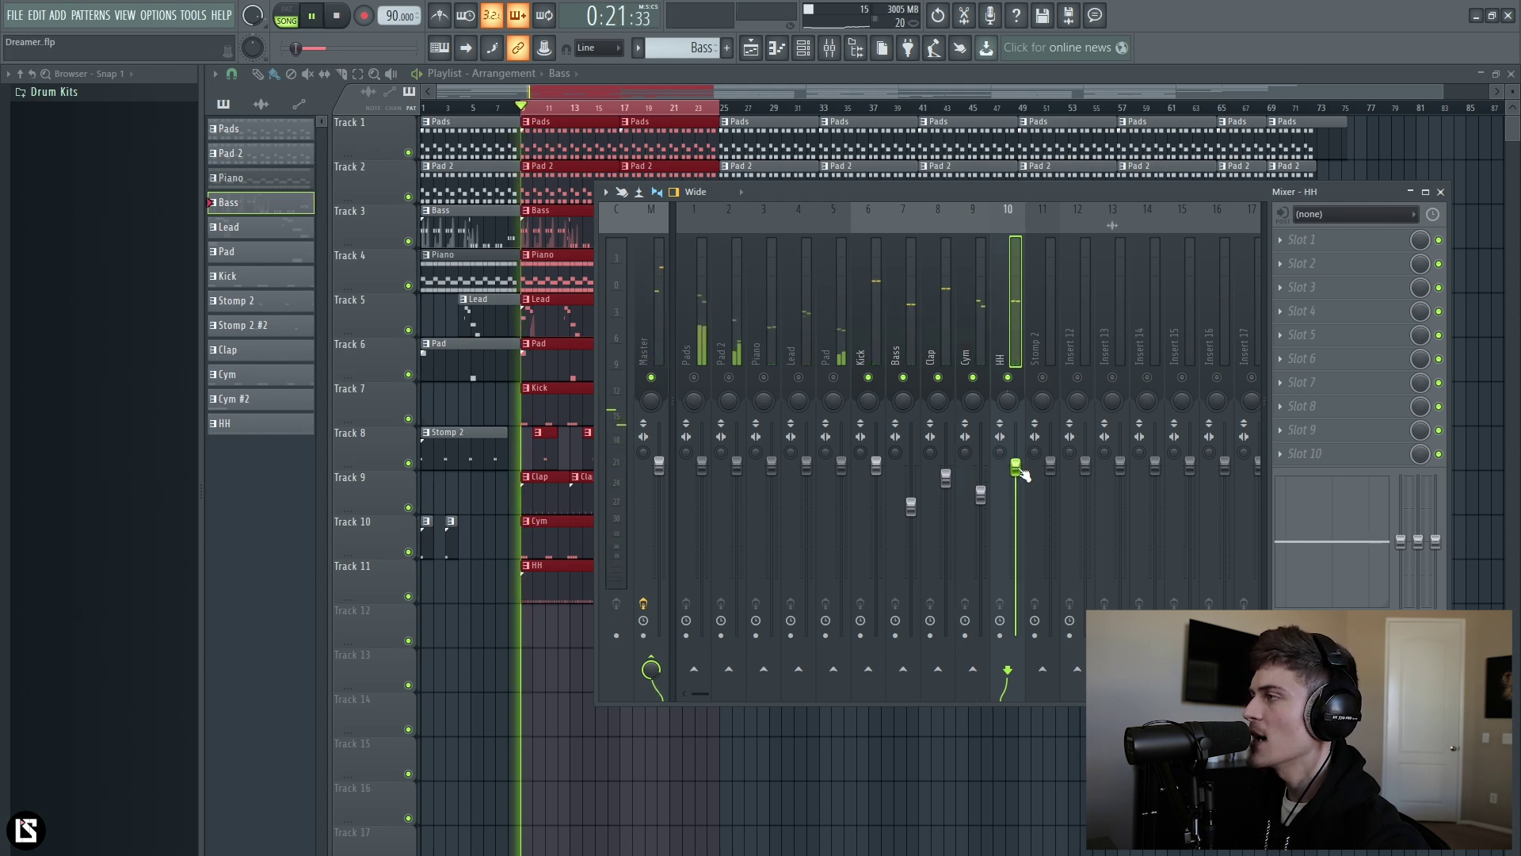
key("space")
left_click_drag(1017, 468, 1017, 487)
key("space")
key("space")
left_click_drag(1013, 410, 1013, 402)
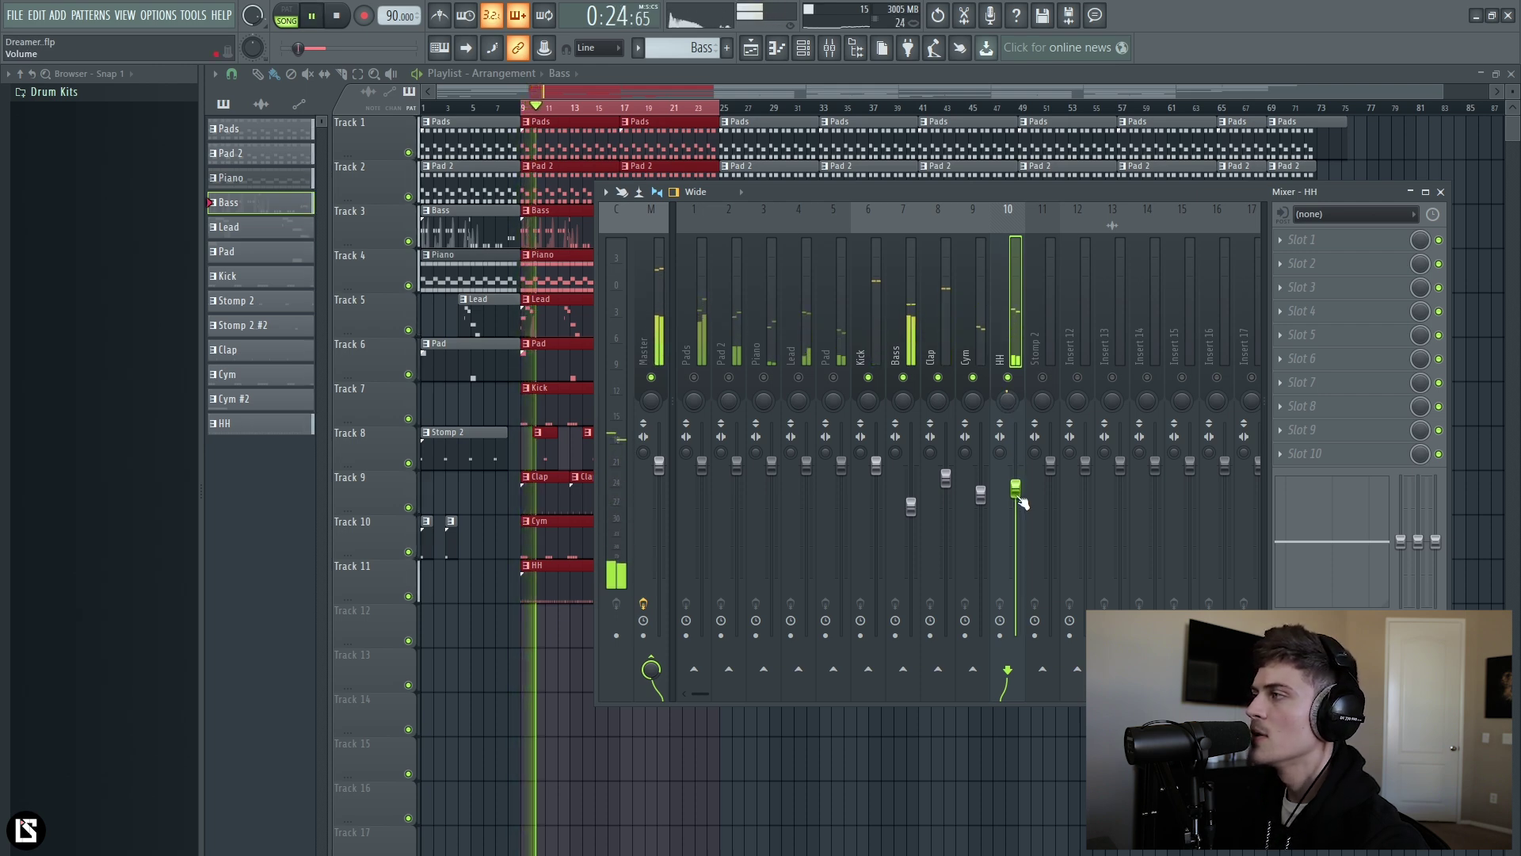
key("space")
- Unmute the Pads mixer track and lower its fader to sit under the drums and bass during playback
left_click(913, 360)
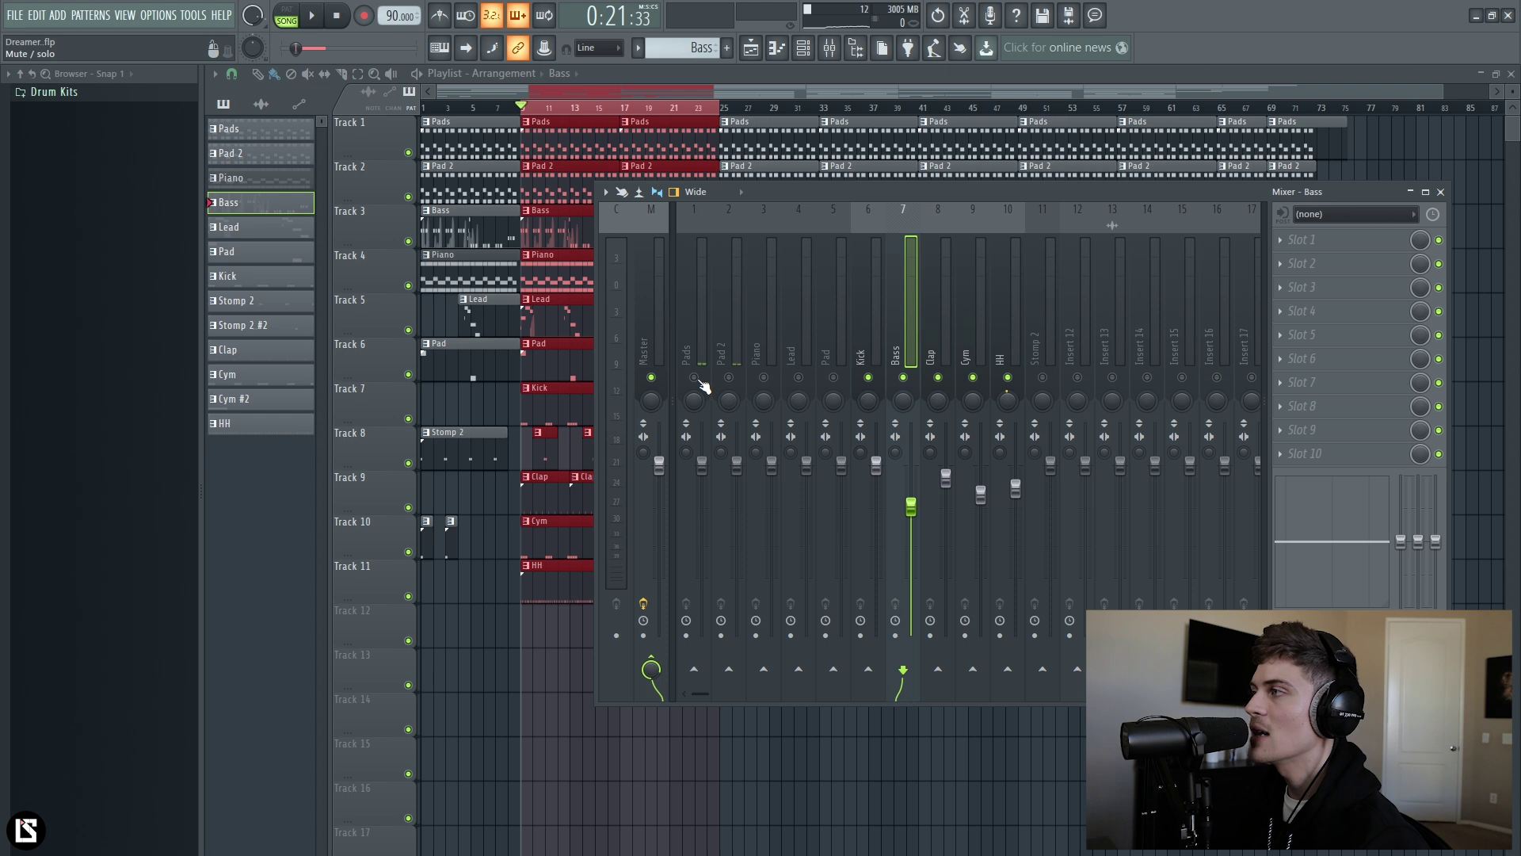
left_click(697, 383)
key("space")
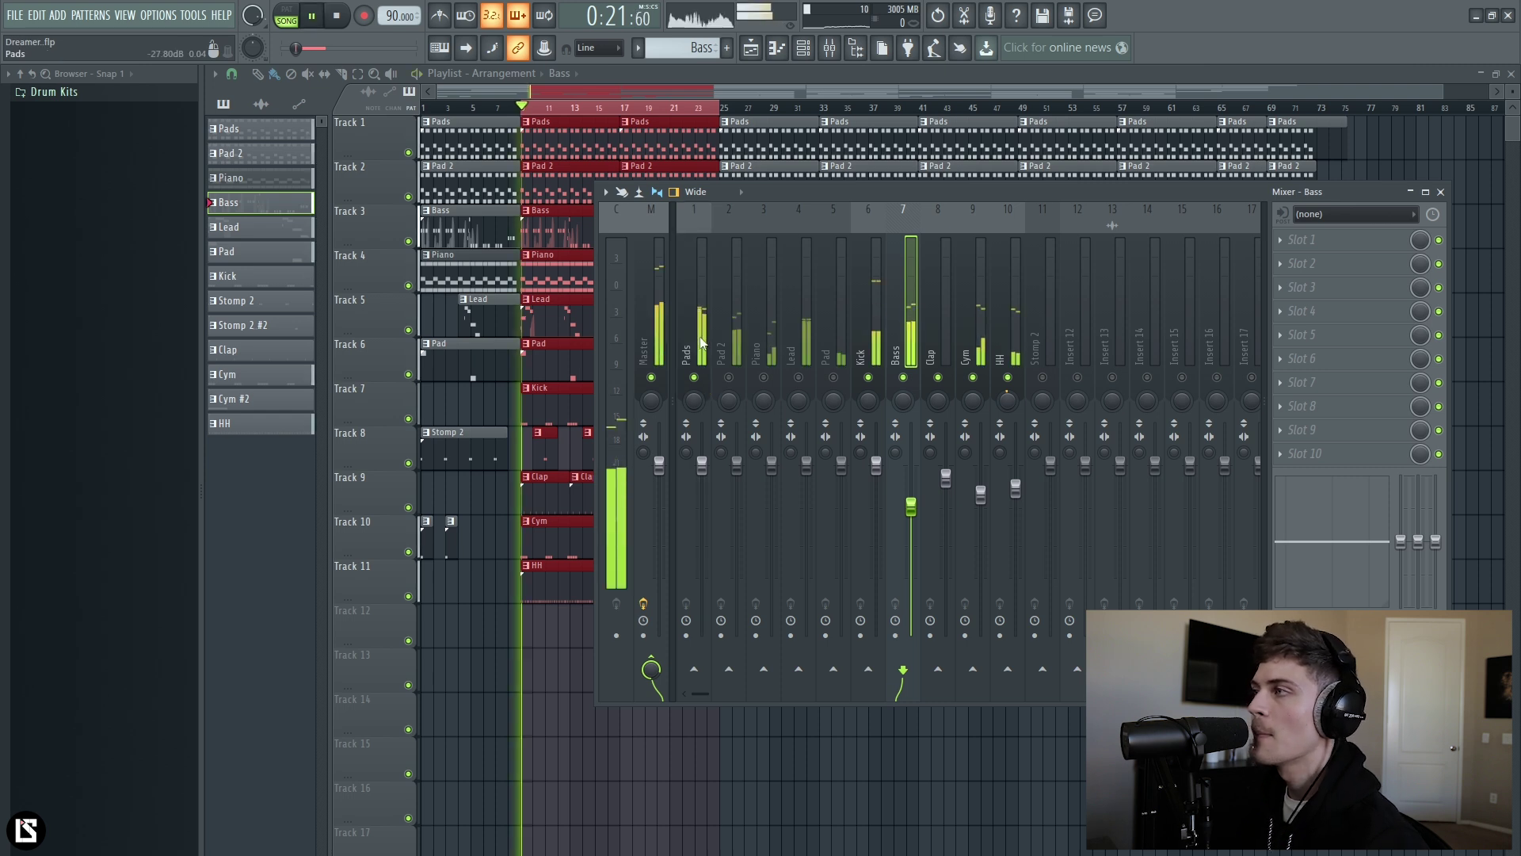
left_click_drag(702, 468, 701, 504)
- Bring in the Pad 2 mixer track, lower its fader slightly and fine-tune the Pads fader
left_click(737, 466)
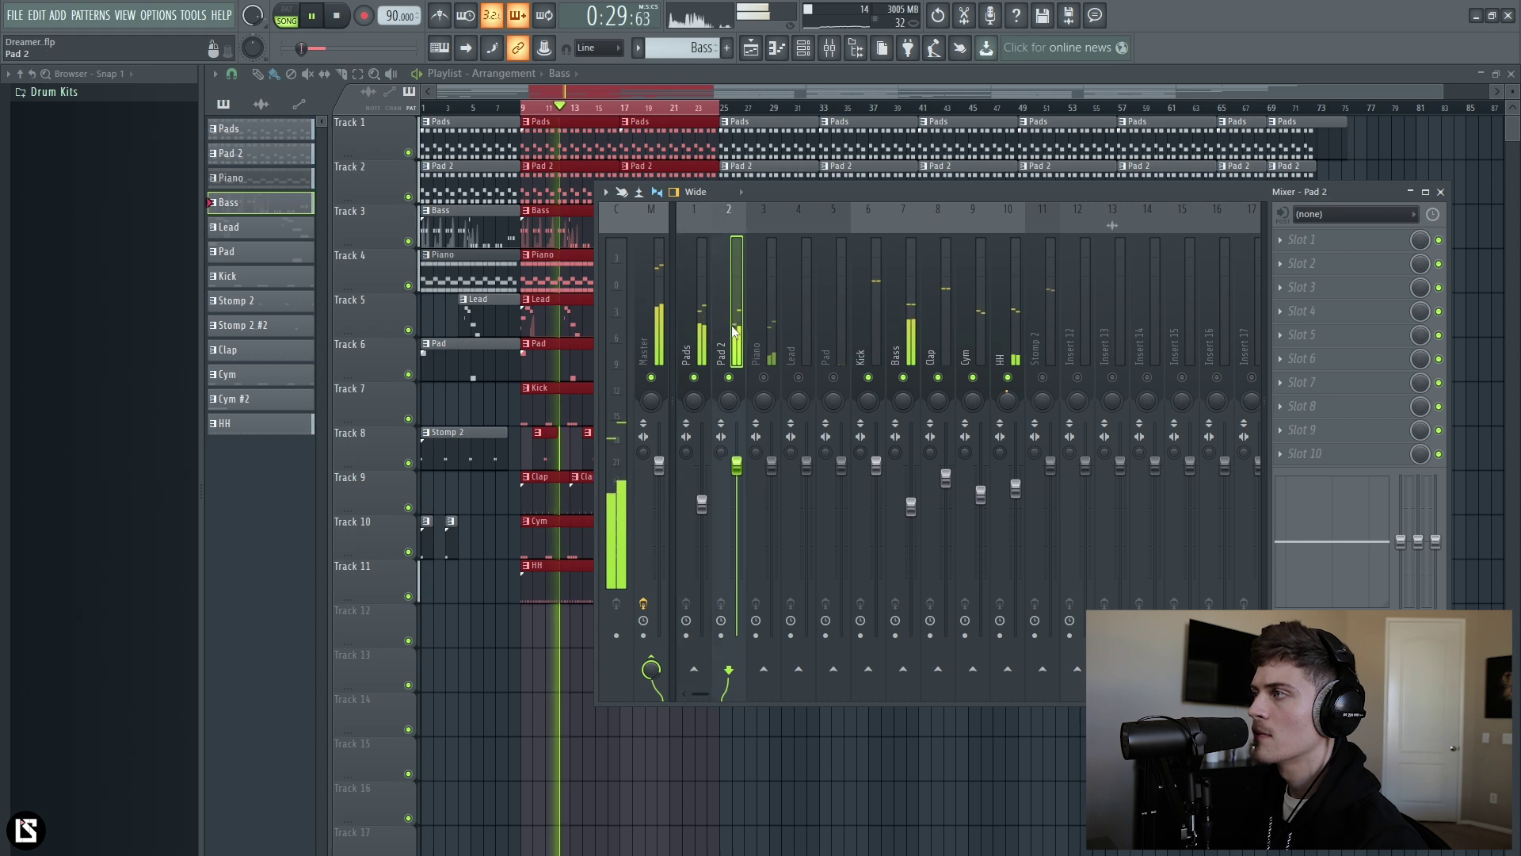
left_click_drag(737, 466, 701, 507)
key("space")
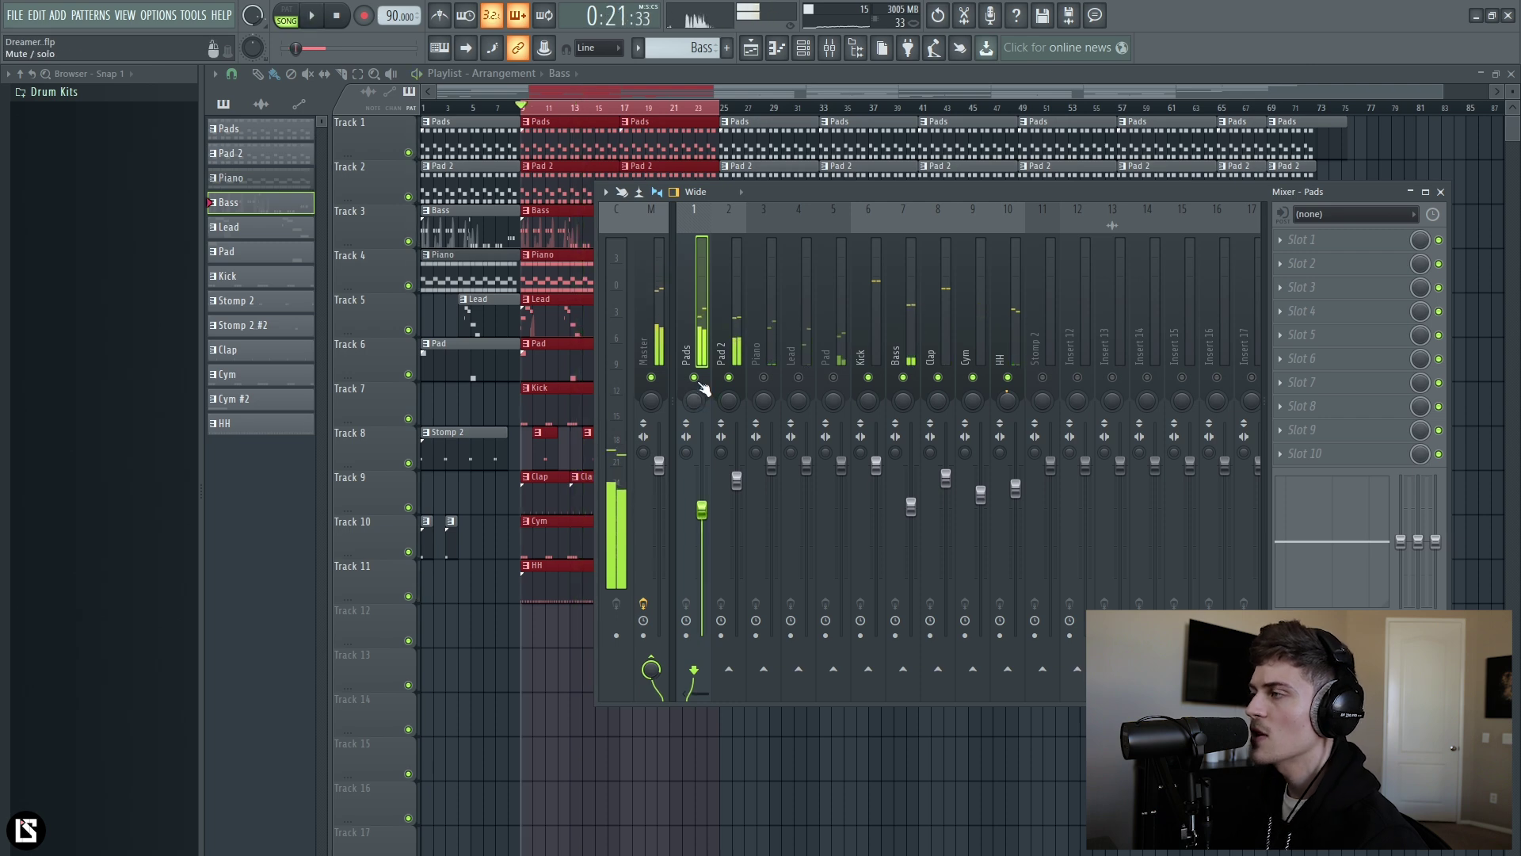
- Solo Pads and Pad 2 to compare their levels during playback, and set the Pads fader to -6.4 dB
right_click(694, 377)
right_click(694, 377)
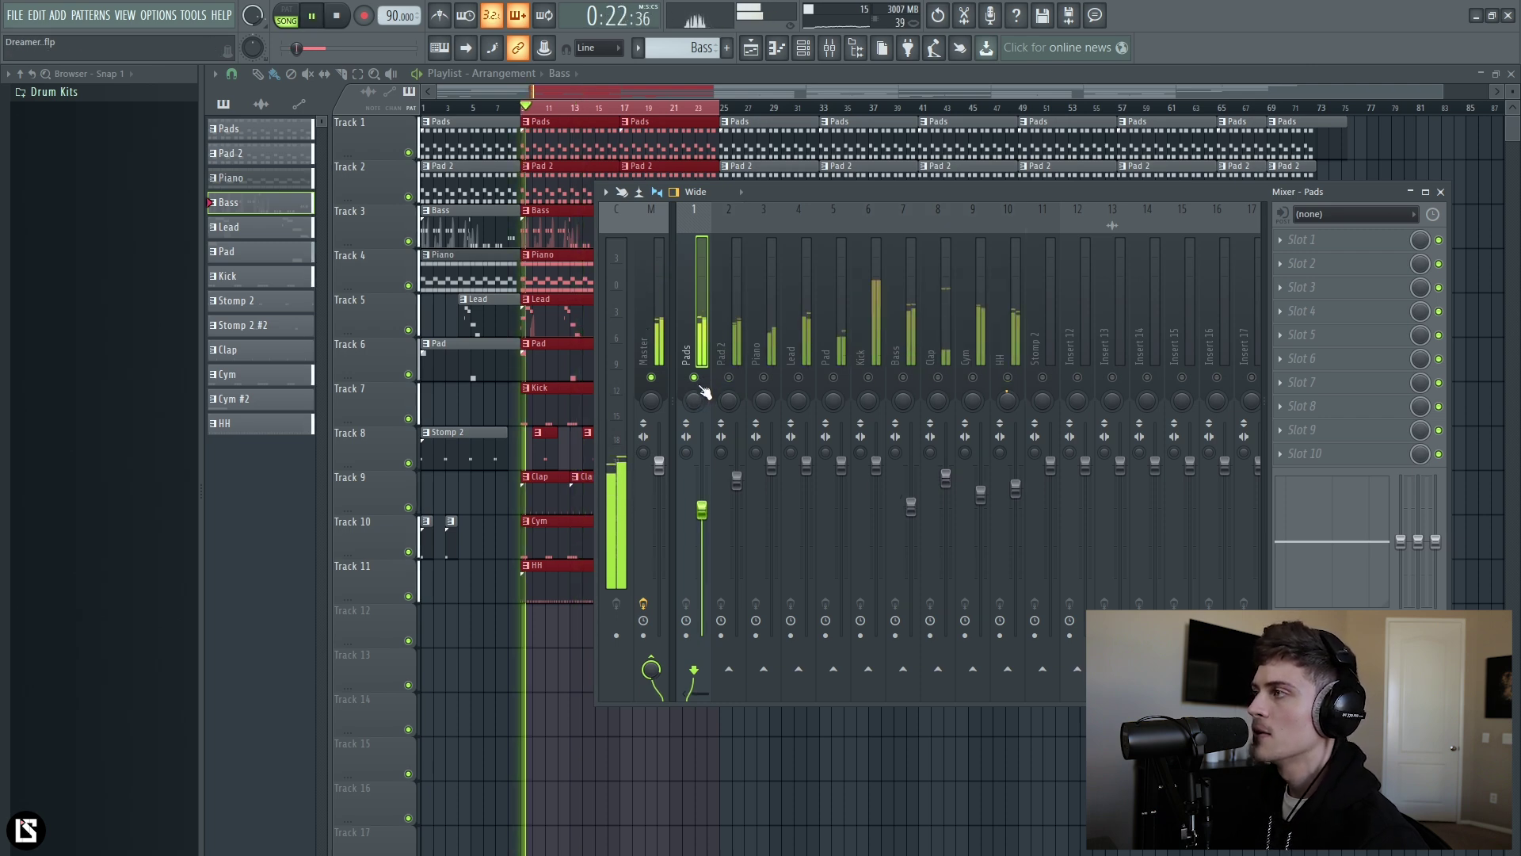
key("space")
right_click(731, 379)
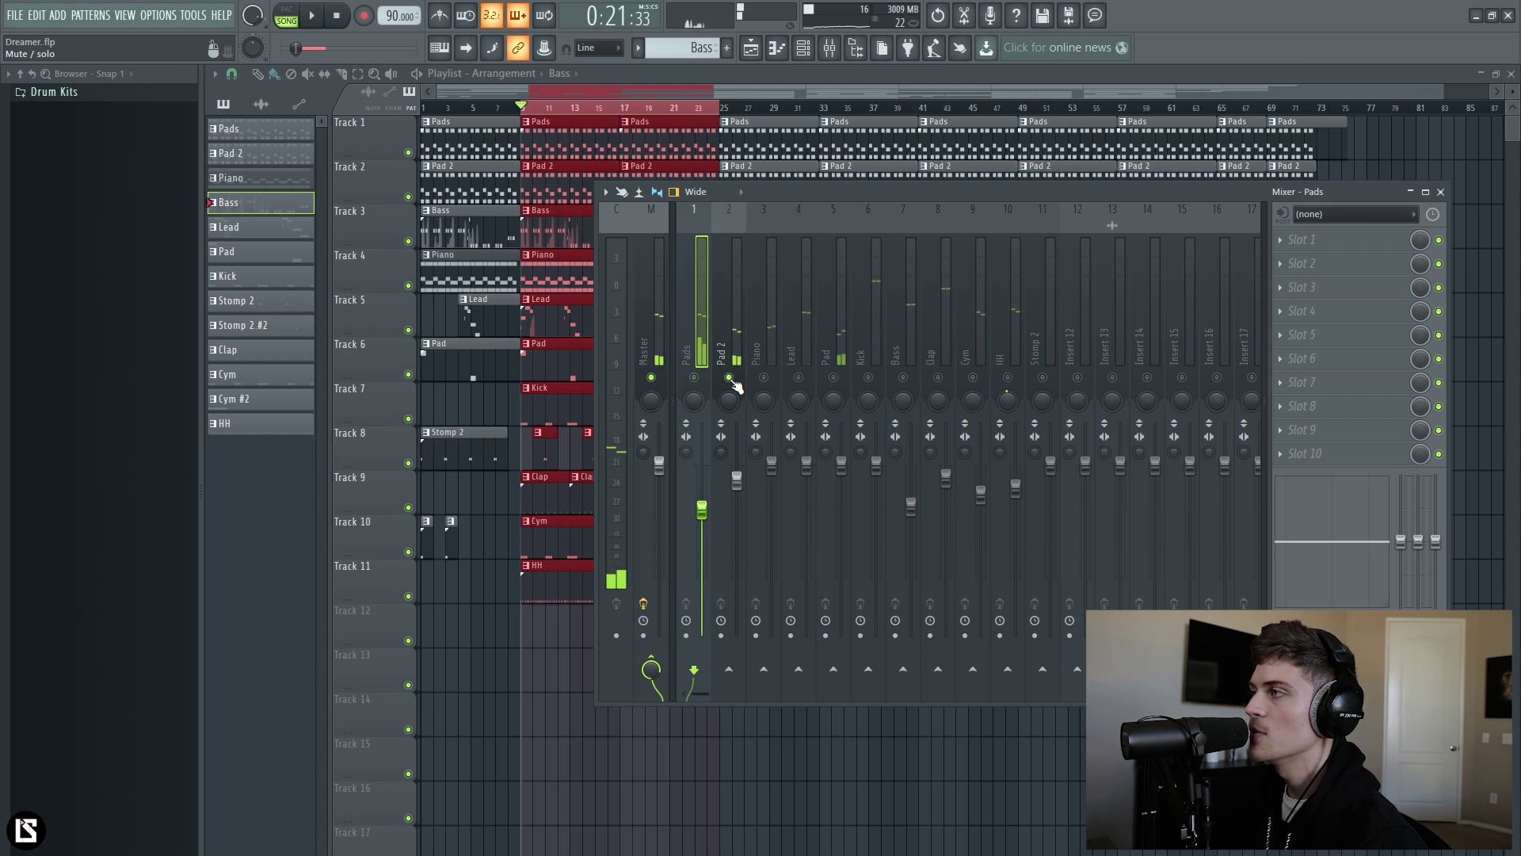
key("space")
key("space")
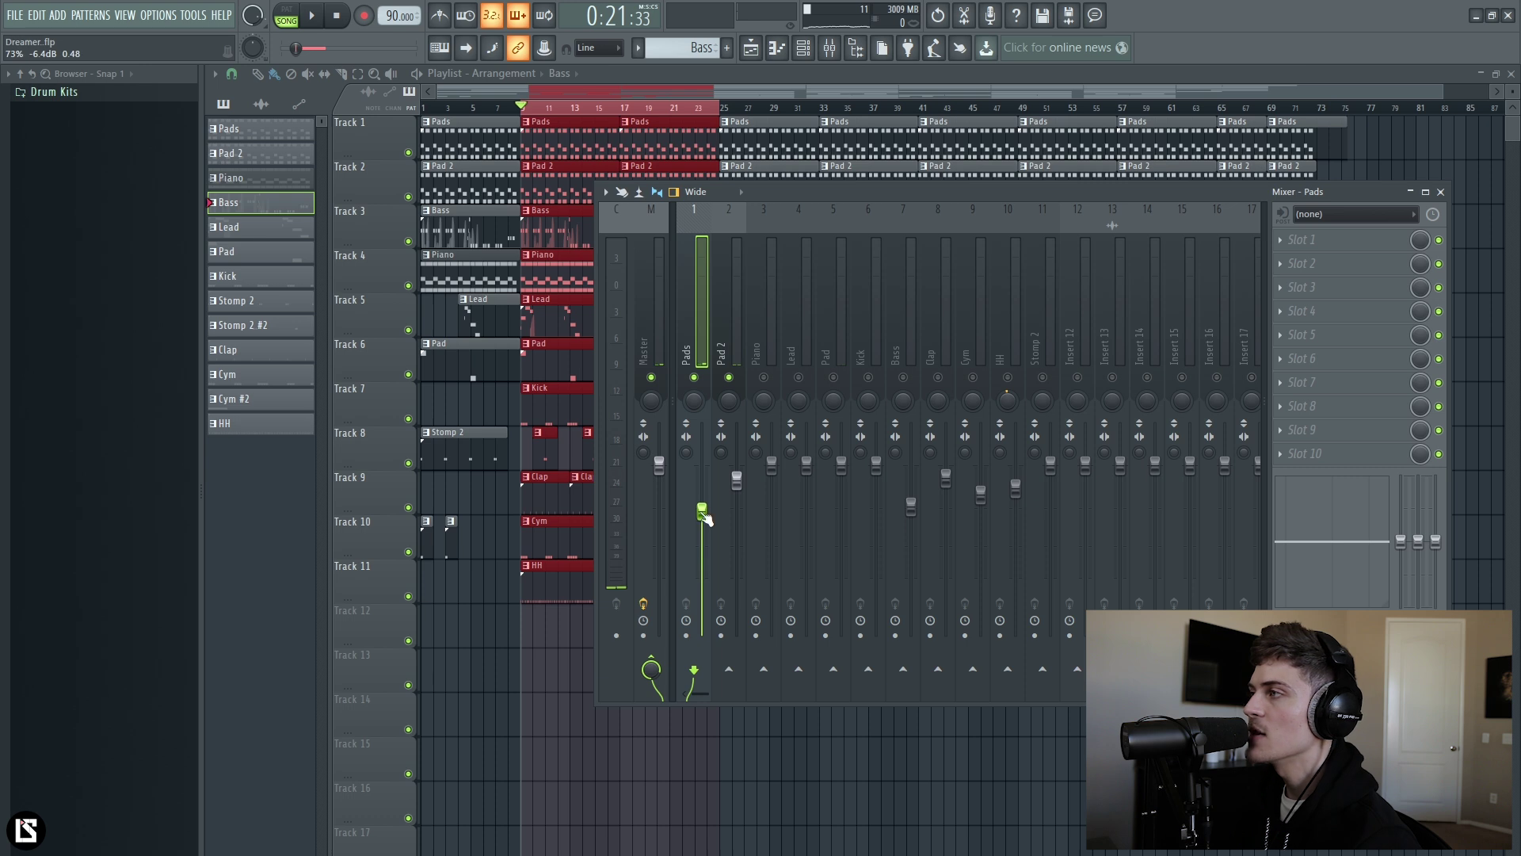
- Bring the Kick, Bass, Clap, Cym and HH tracks back in during playback and unmute the Piano track
key("space")
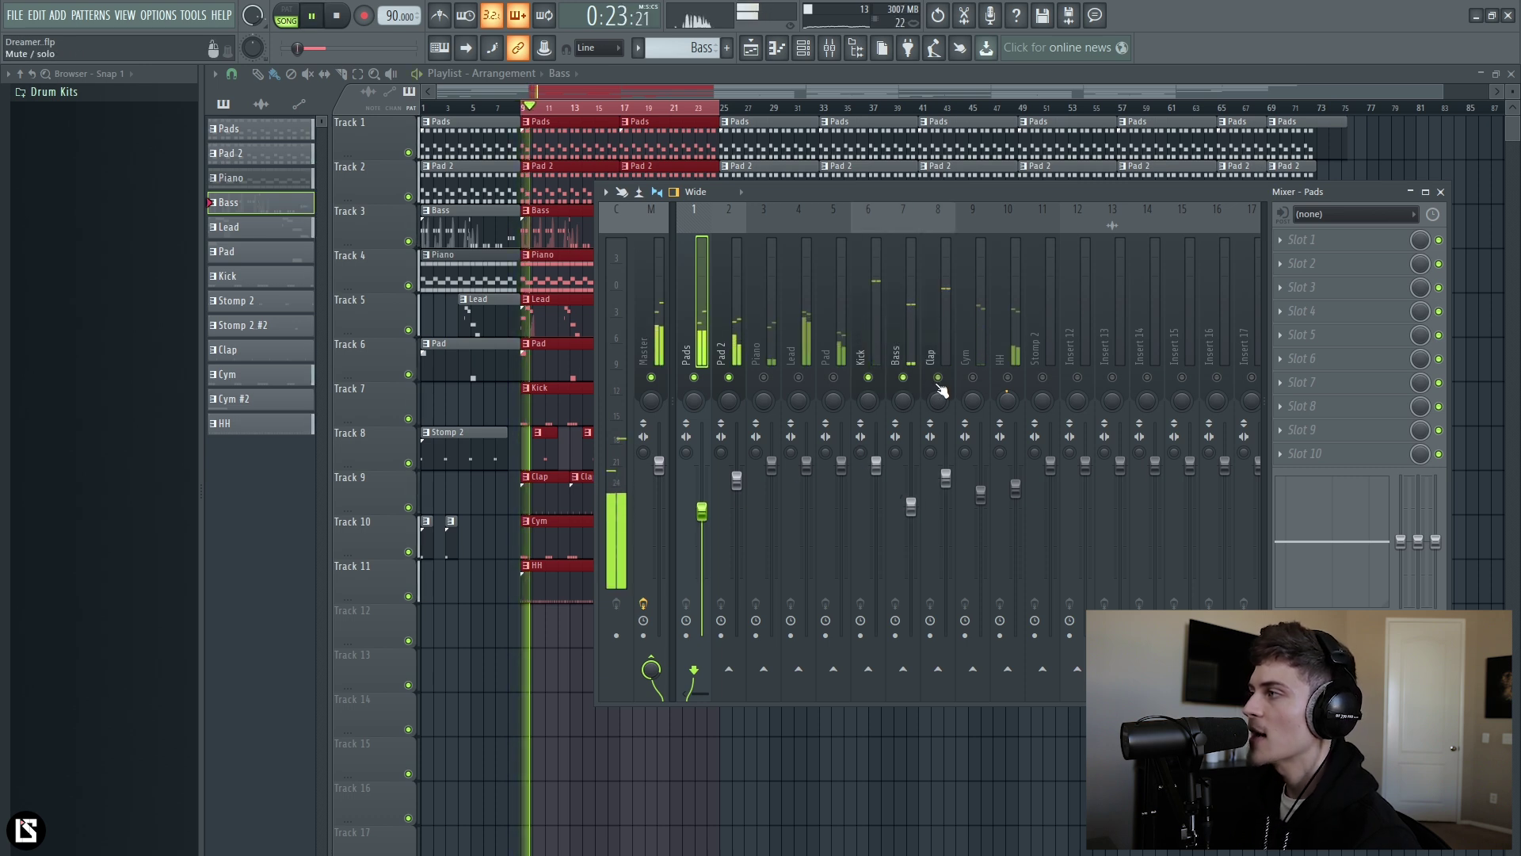
left_click(775, 321)
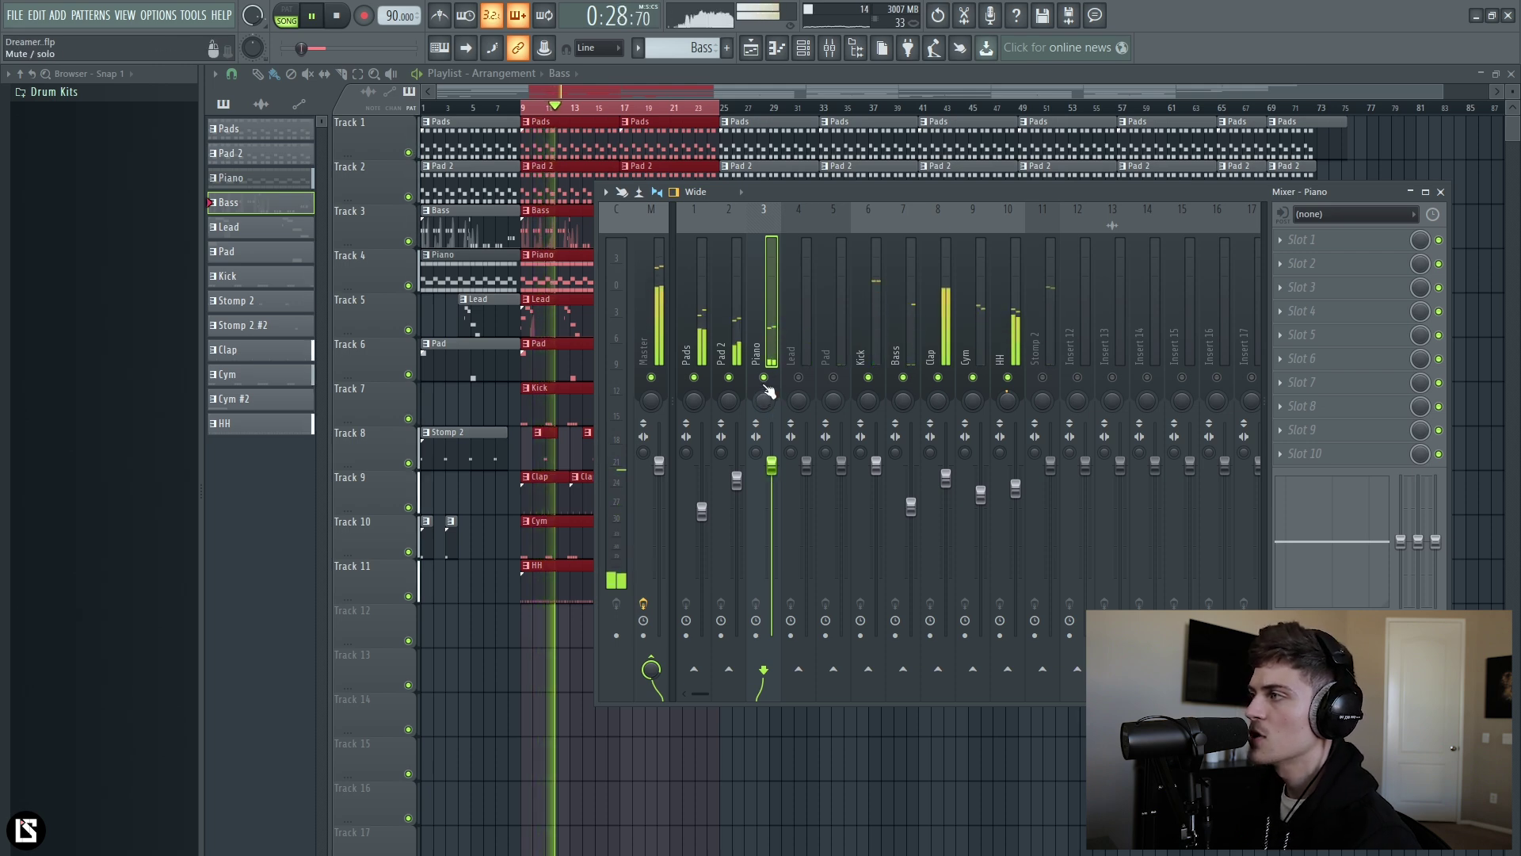
key("space")
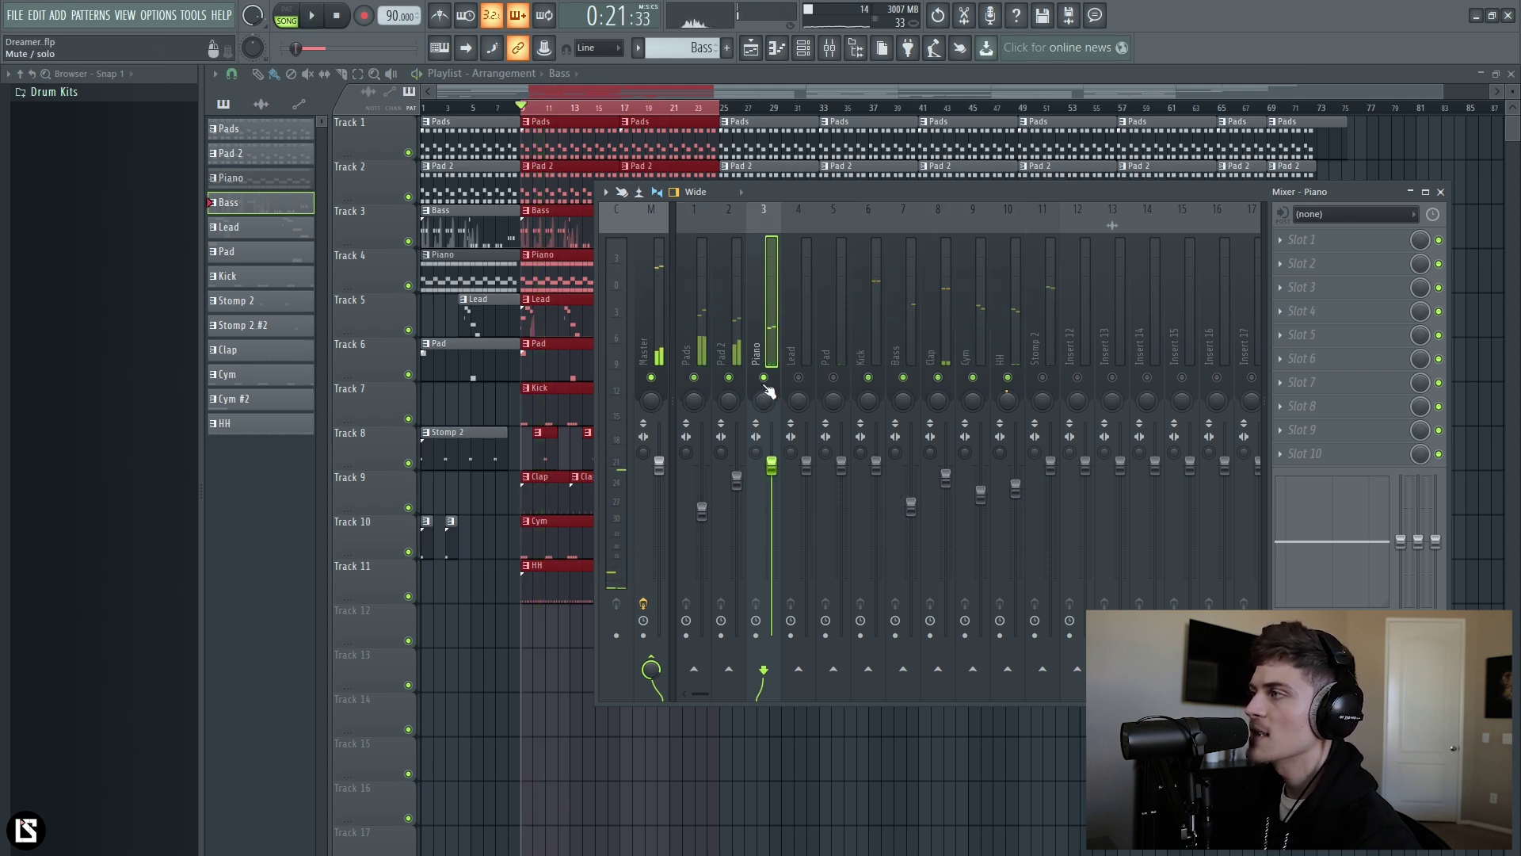
- Listen to the Piano track in solo and check its level with the channel rack open
key("space")
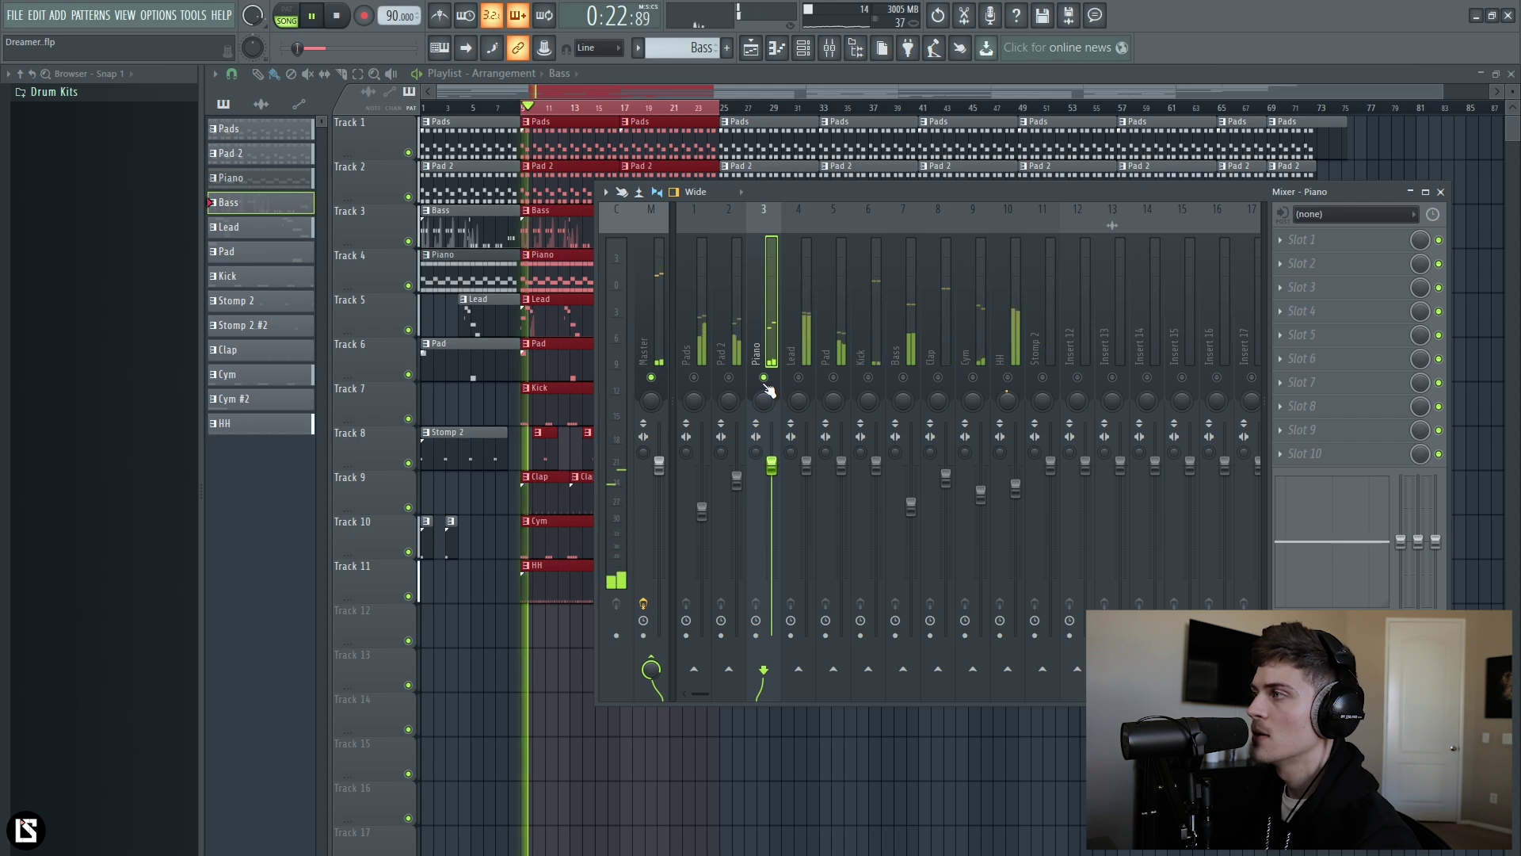
key("space")
key("F6")
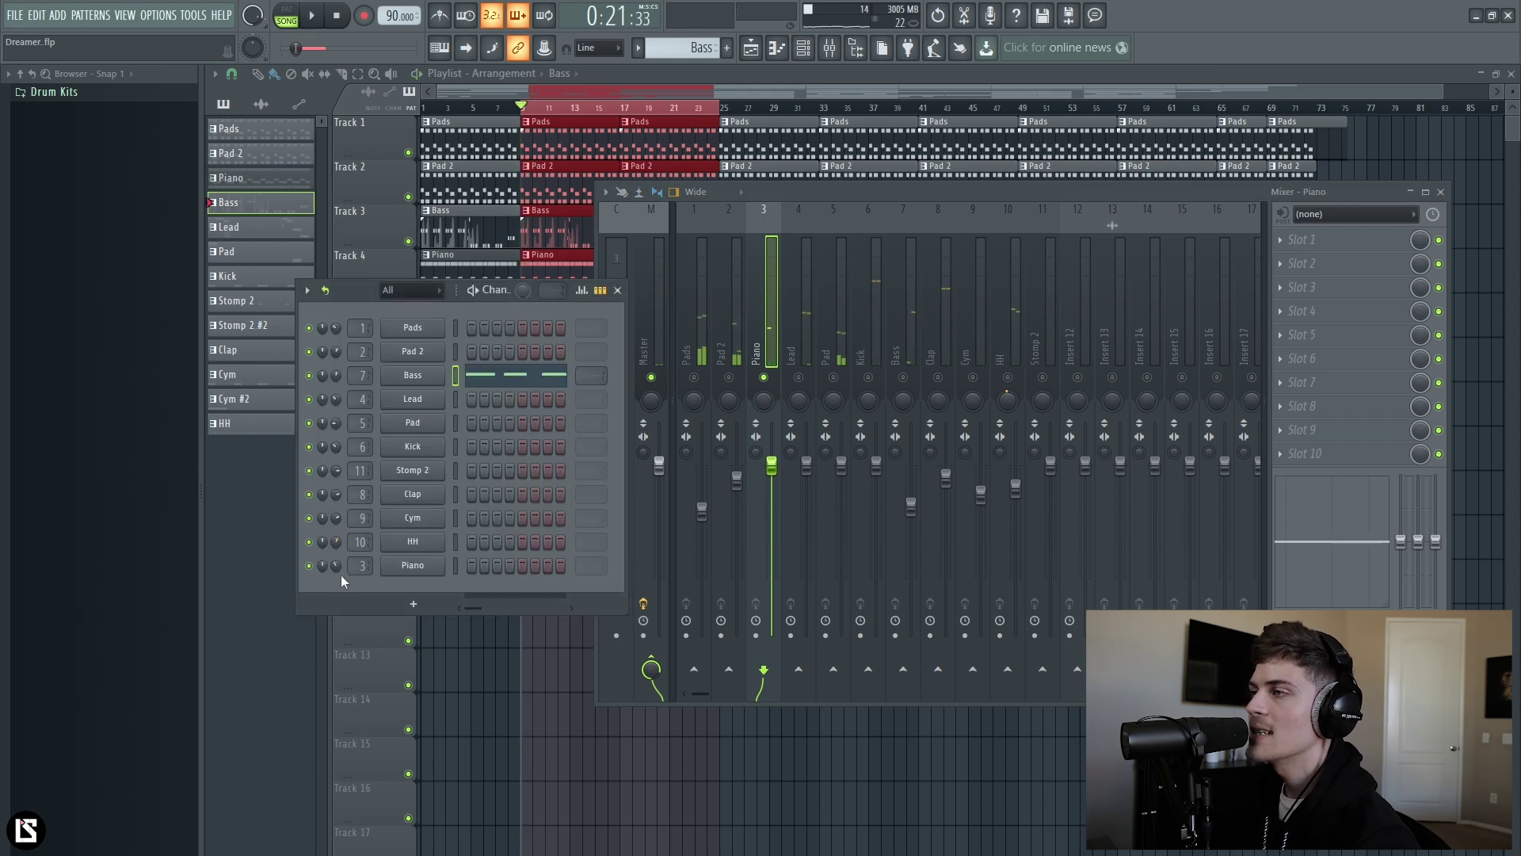
key("space")
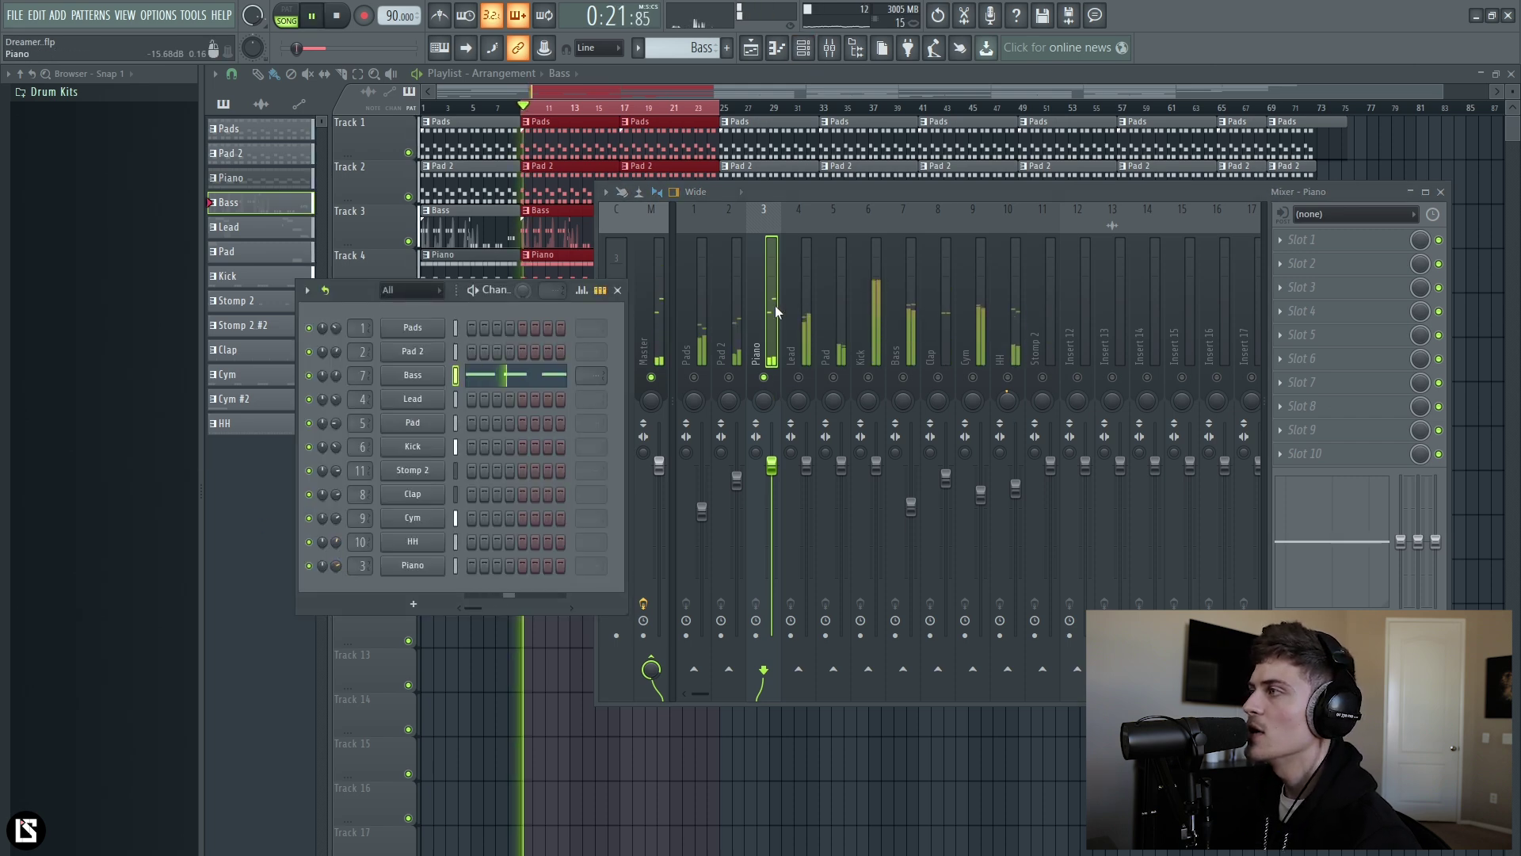
left_click(749, 317)
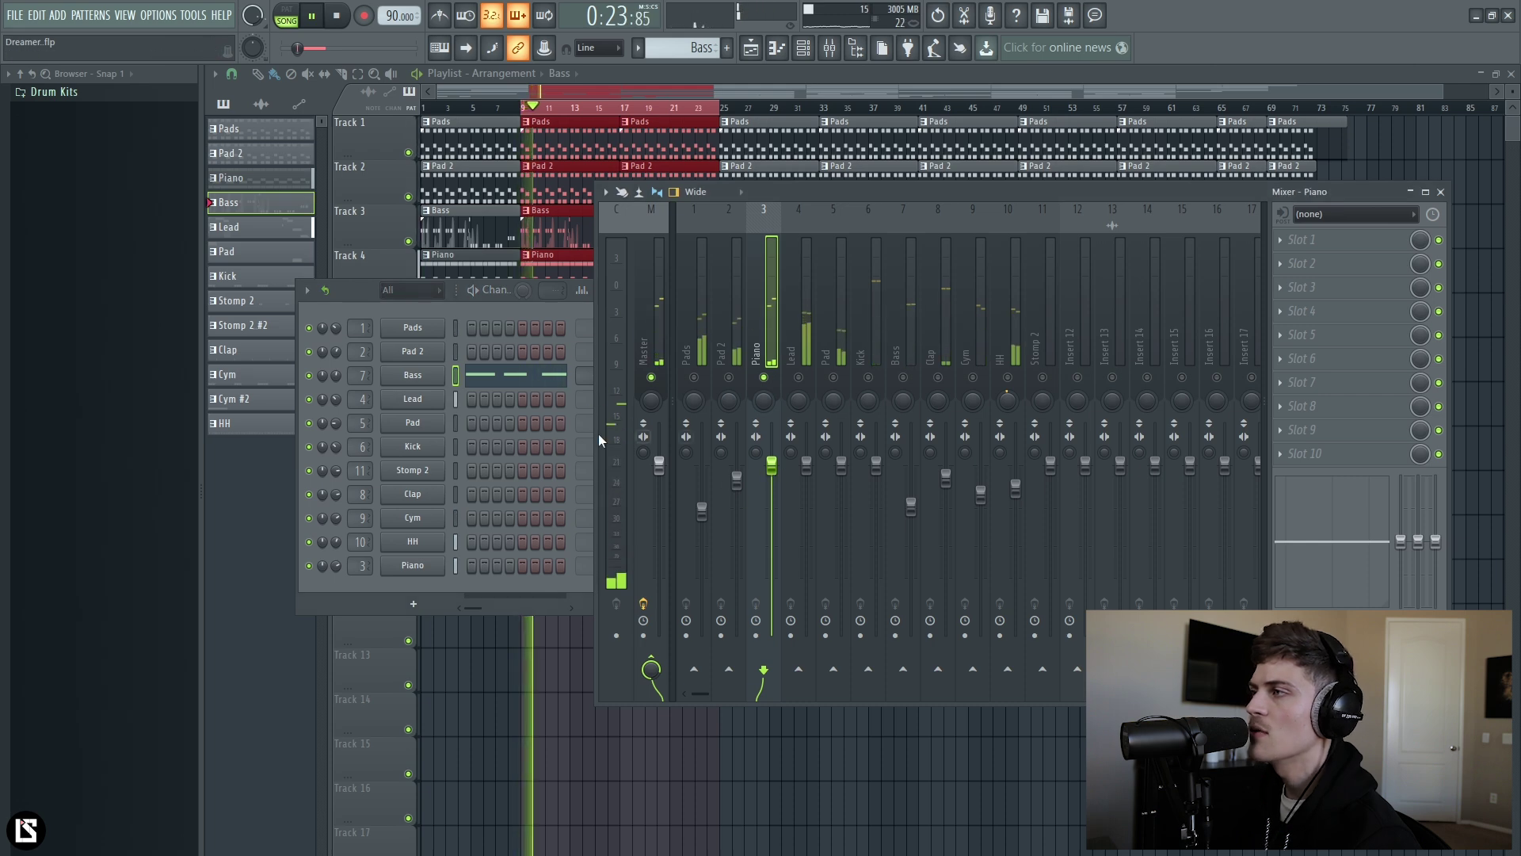
key("space")
right_click(770, 466)
left_click(777, 467)
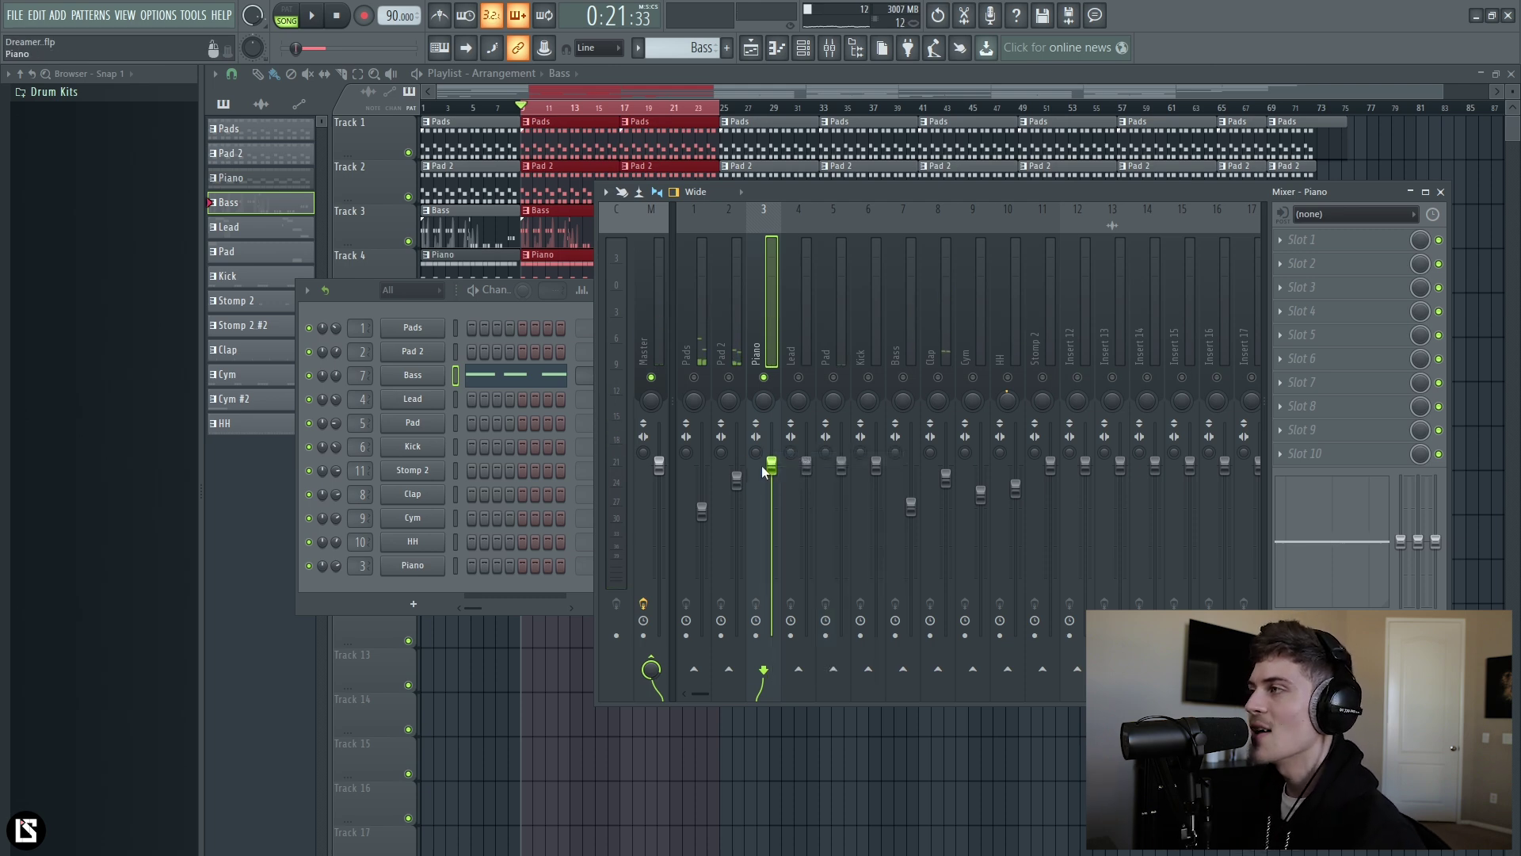
- Unmute the Pad 2, Pads, Bass, Clap, Kick, Cym and HH mixer tracks alongside the Piano
left_click(729, 377)
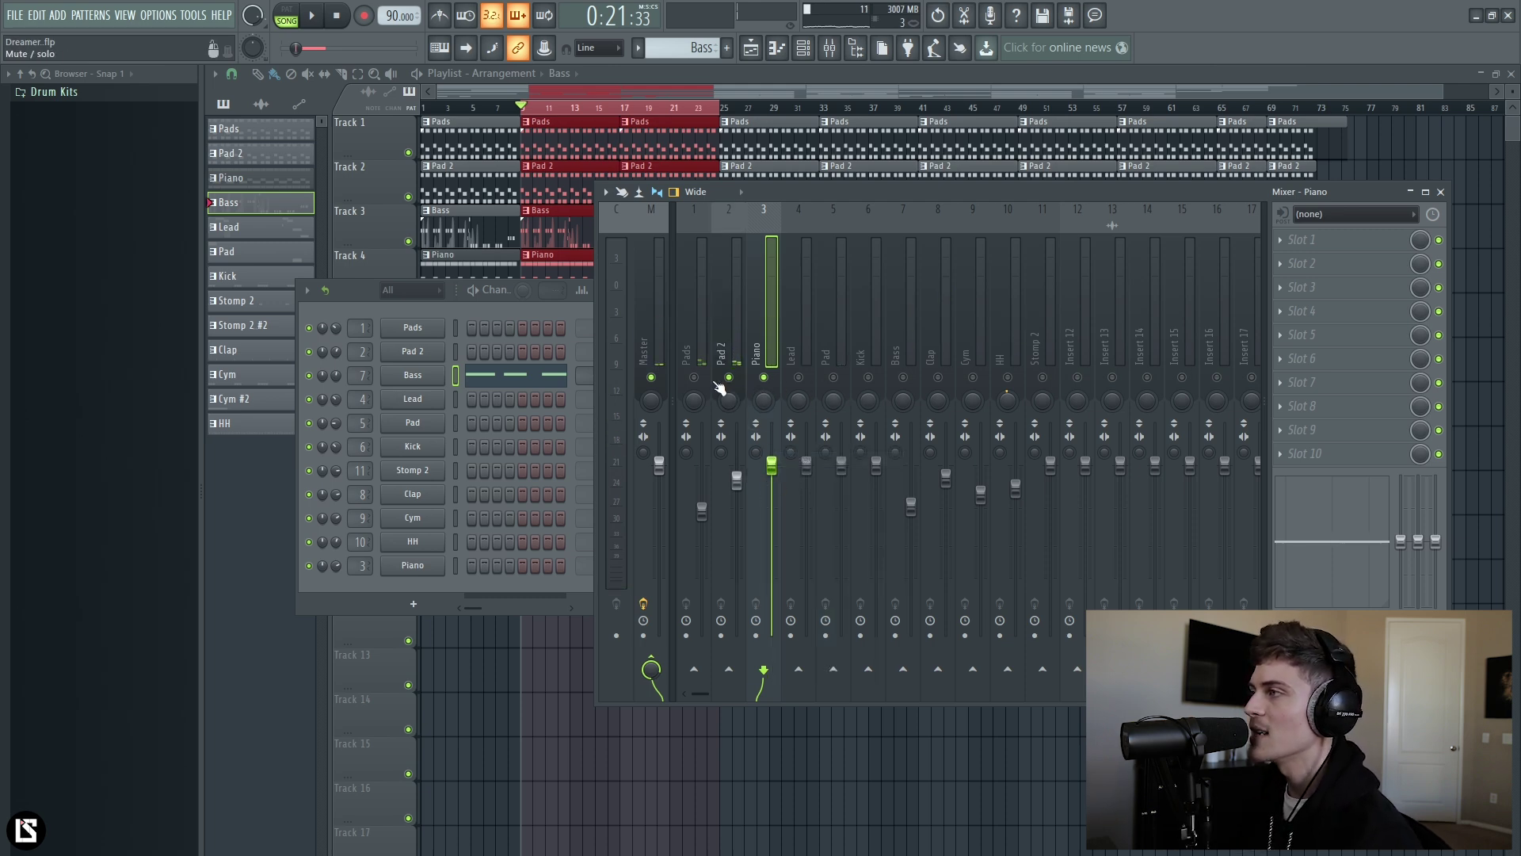
left_click(694, 377)
left_click(904, 377)
left_click(938, 377)
left_click(869, 377)
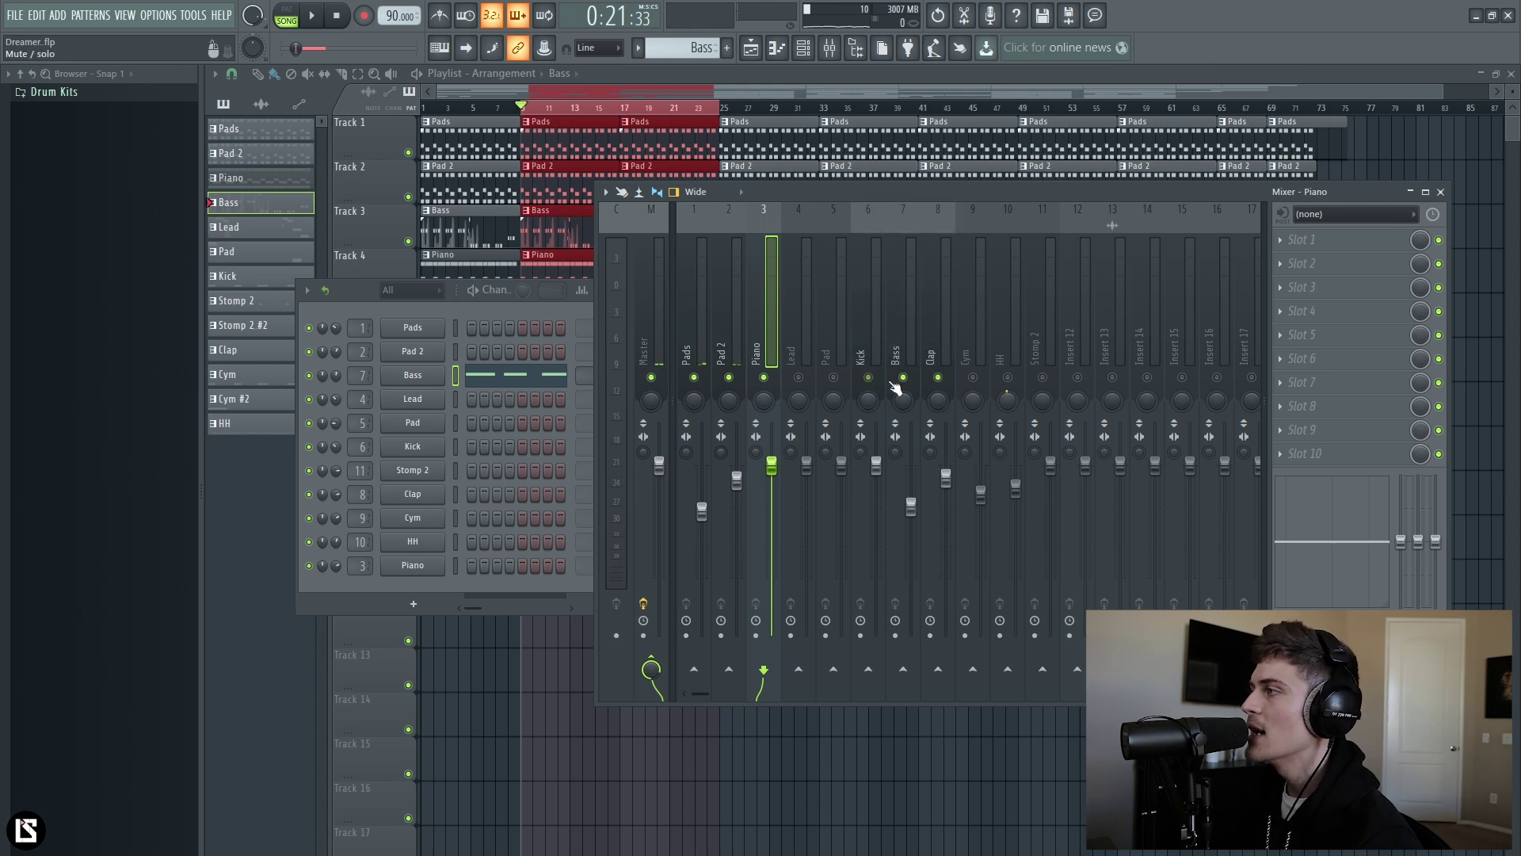
left_click(973, 377)
left_click(1007, 377)
- Lower the Piano fader during playback, and bring in the Lead mixer track with its fader lowered to a similar level
key("space")
left_click_drag(771, 466, 807, 484)
key("space")
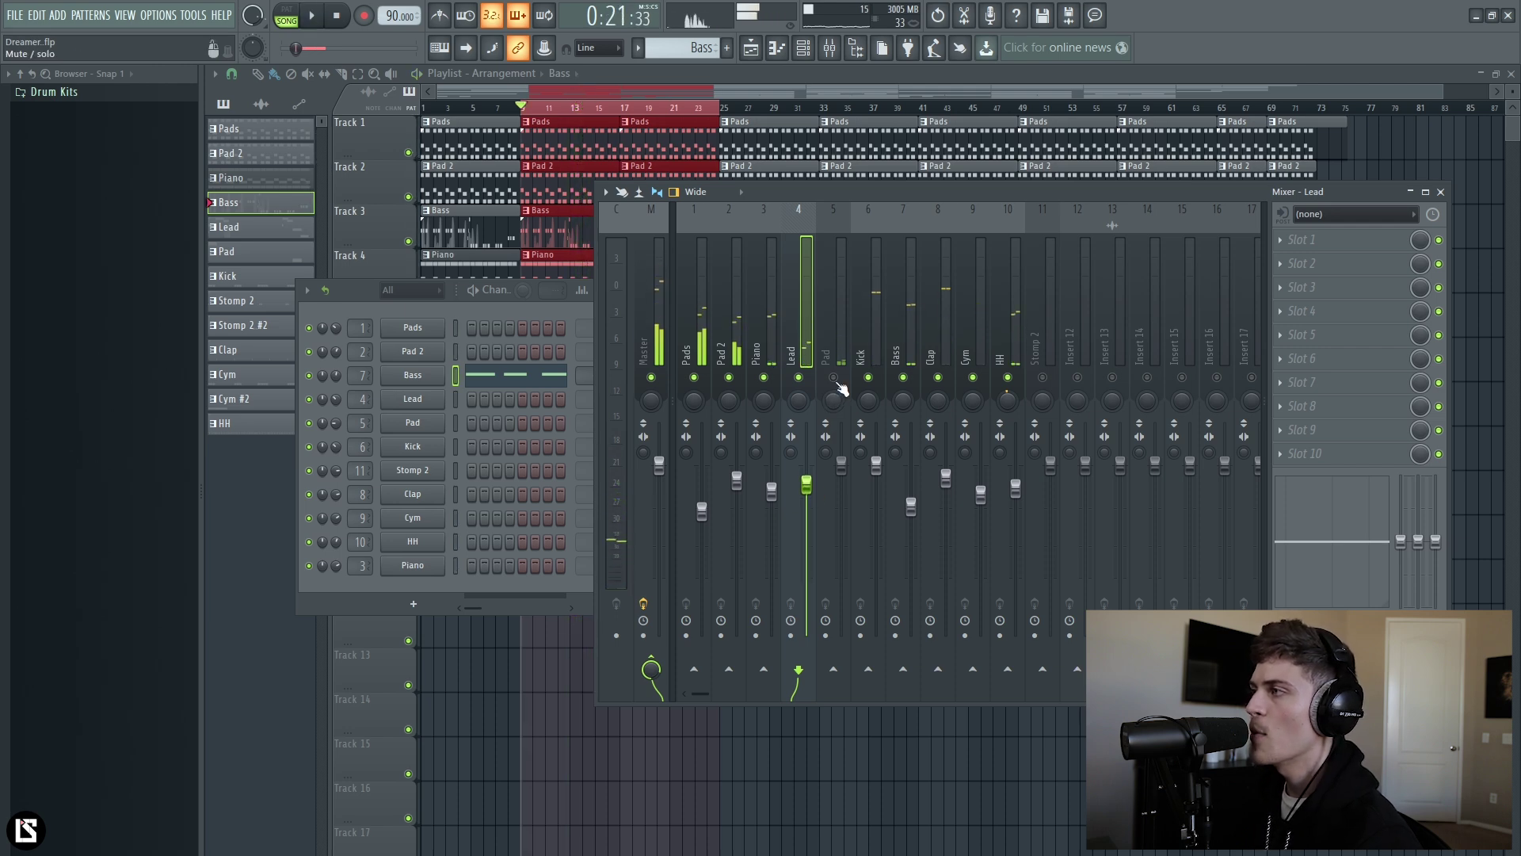
- Bring in the Pad mixer track during playback and lower its fader to about -3.6 dB
key("space")
left_click(843, 484)
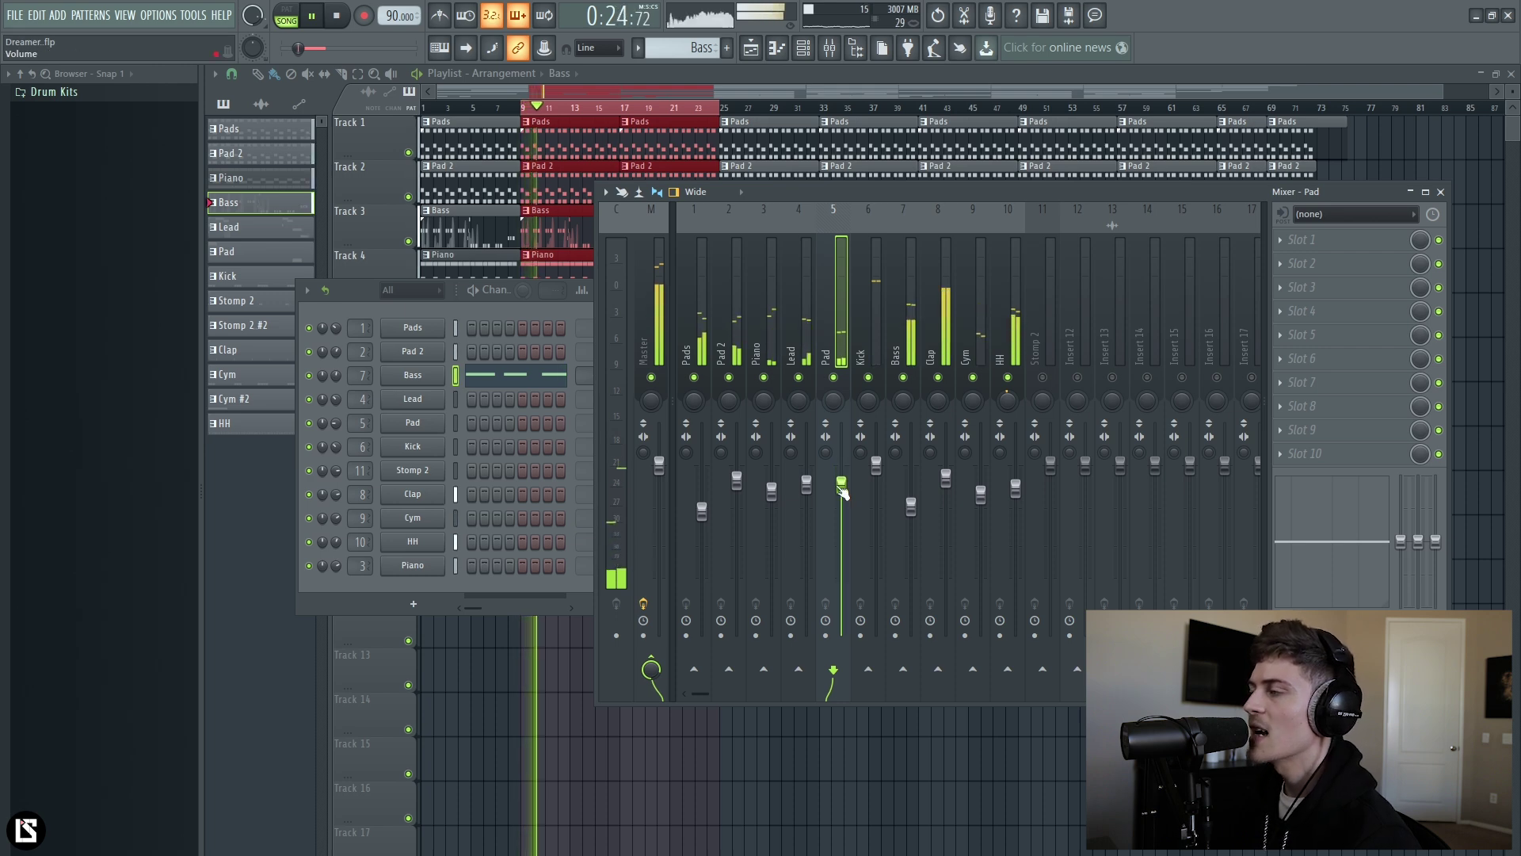
left_click_drag(842, 485, 841, 496)
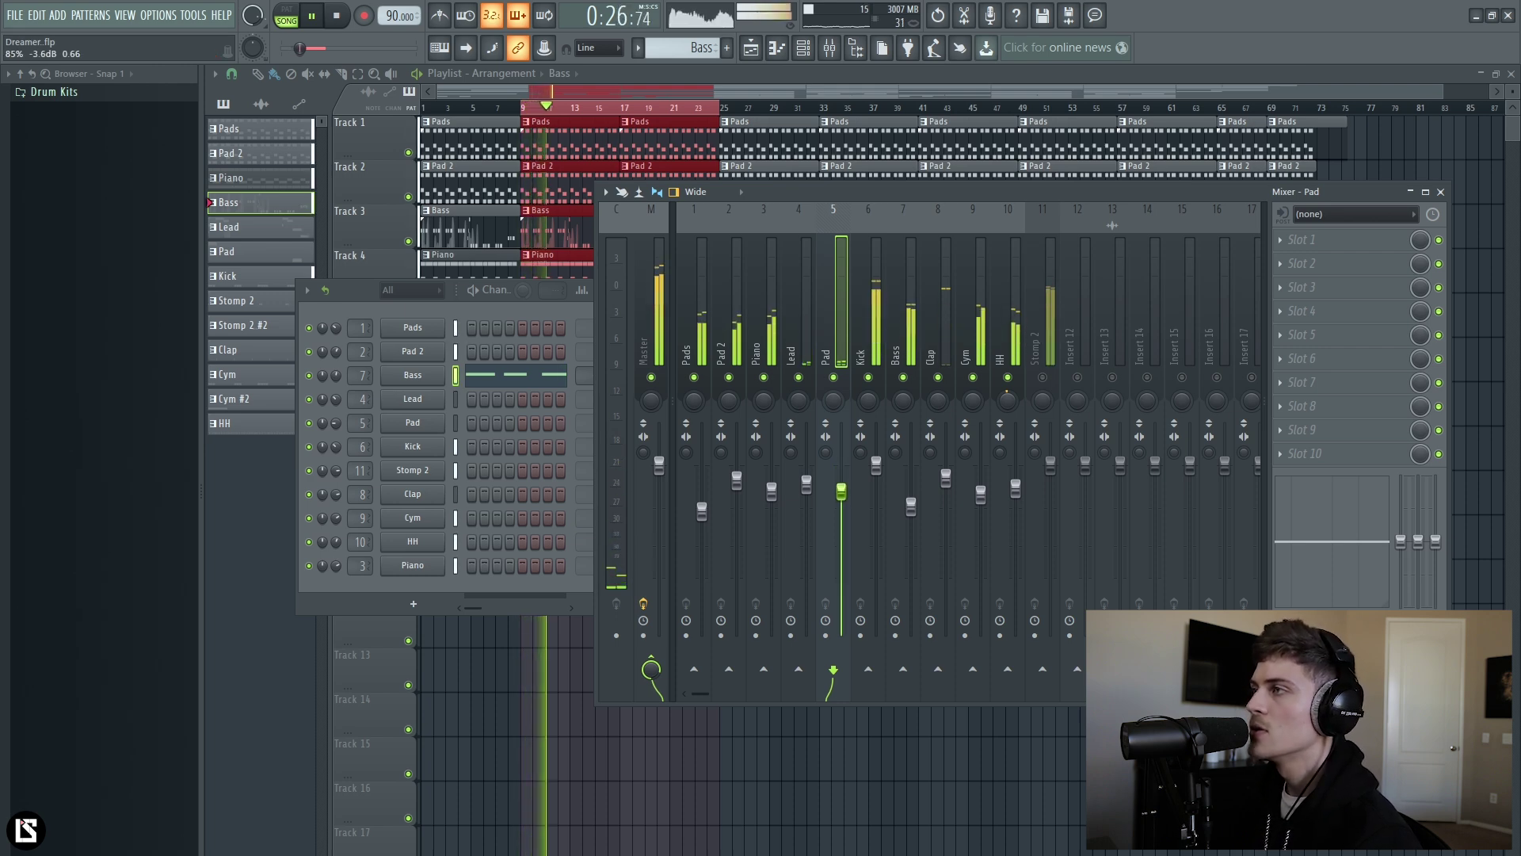
key("space")
key("space")
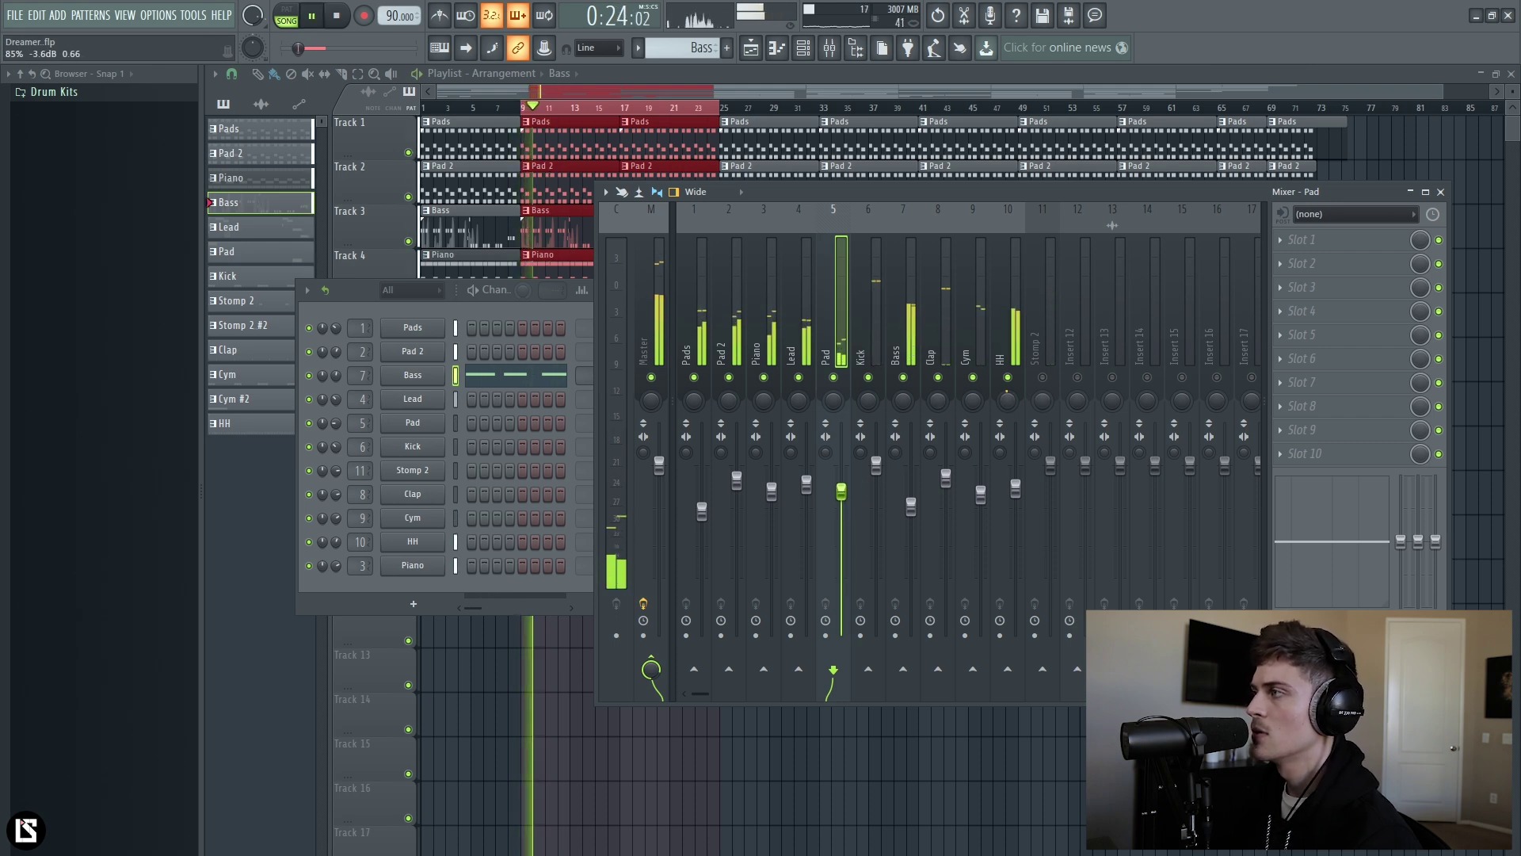
- Lower the Cym fader slightly and collapse the Master track toward mono with its stereo separation control
left_click_drag(987, 500, 982, 504)
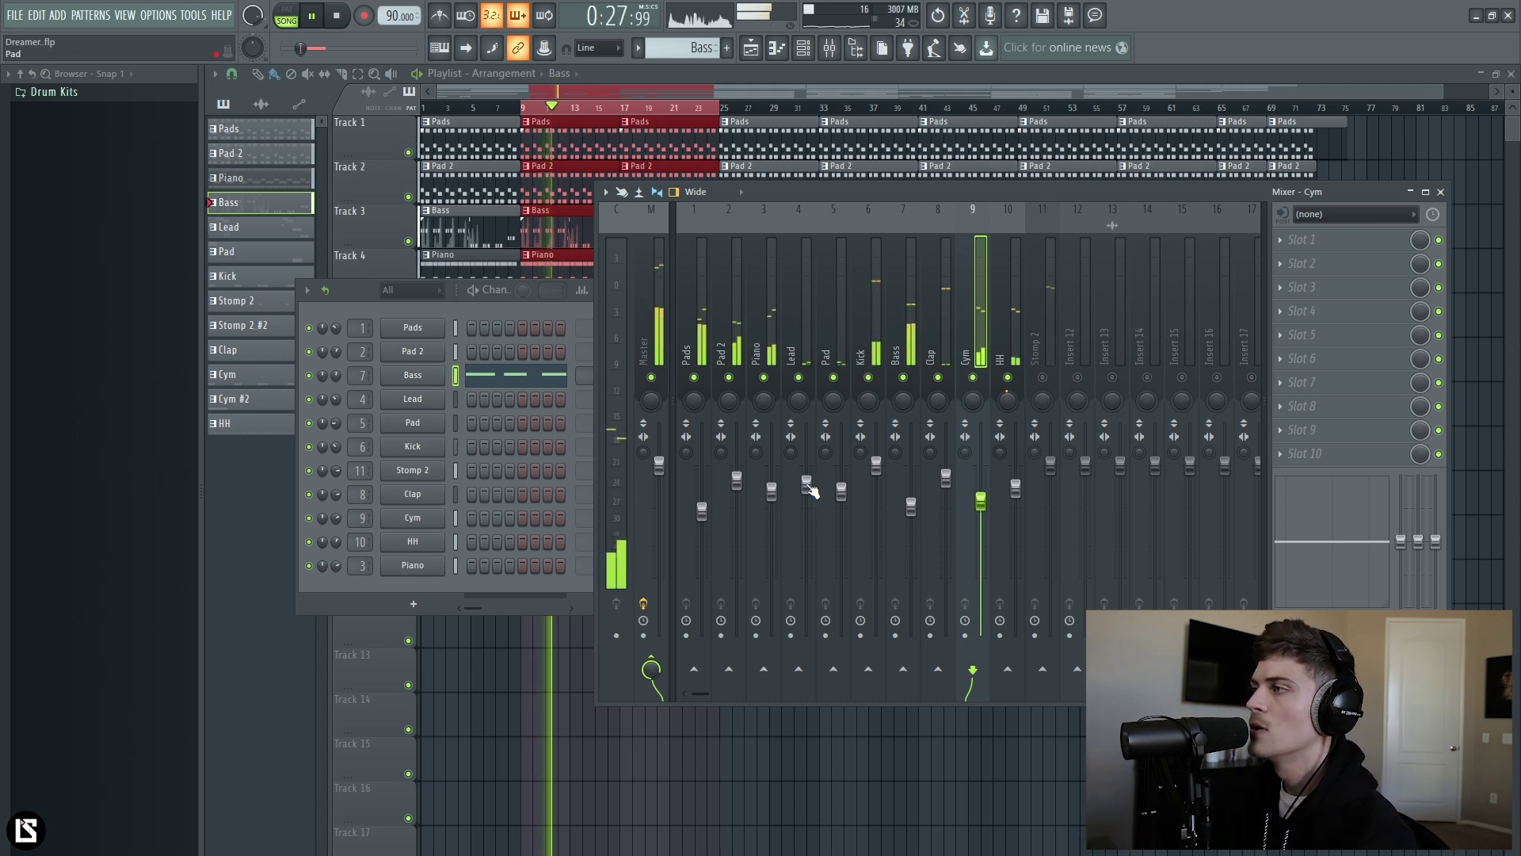
key("space")
left_click_drag(643, 453, 643, 422)
key("space")
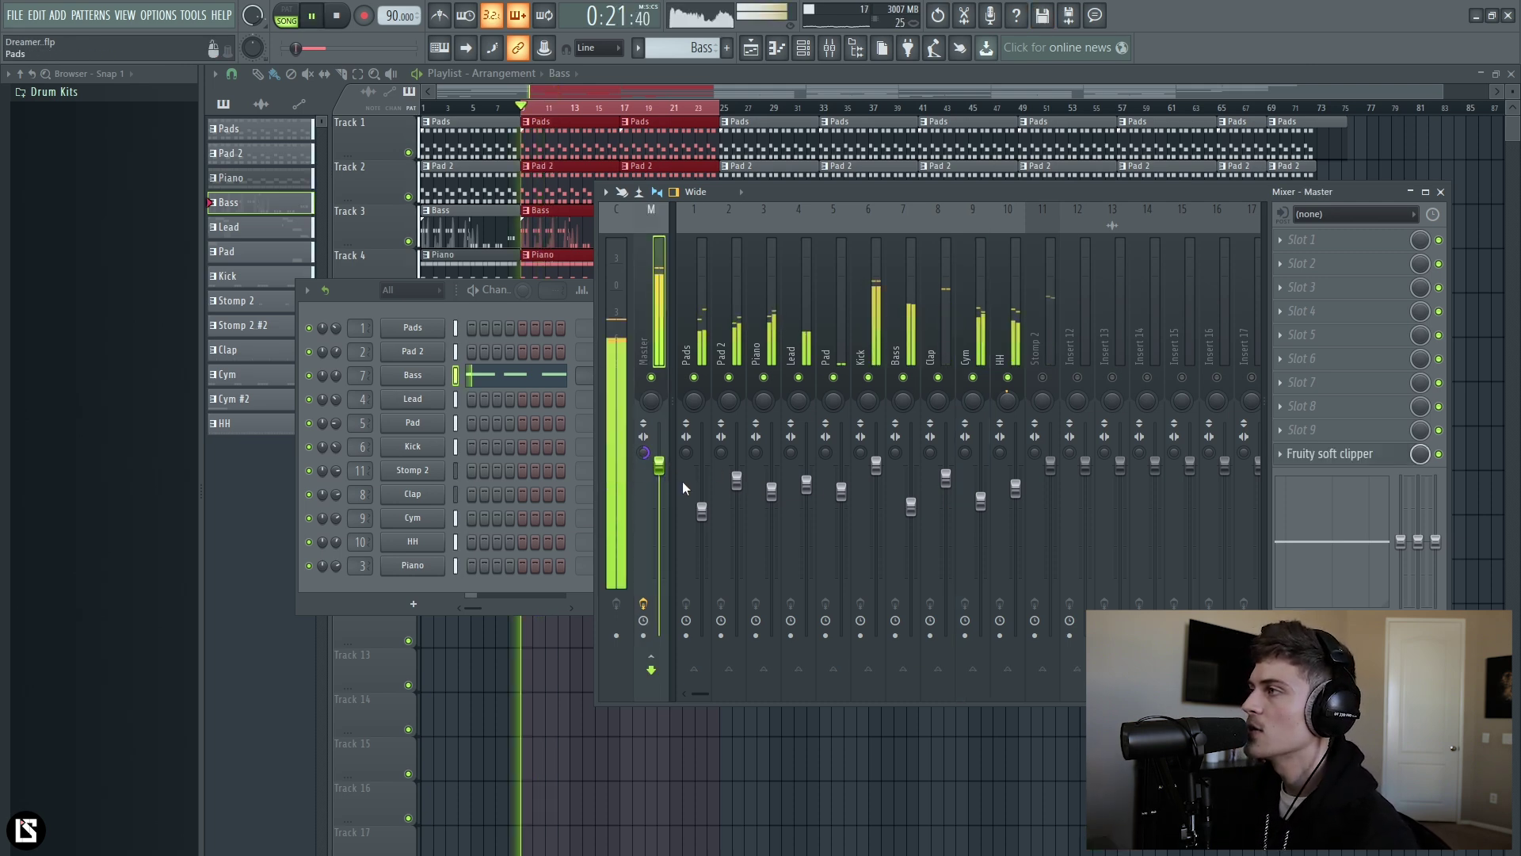
- Lower the Lead fader to about -3.1 dB against the mono mix
left_click(810, 486)
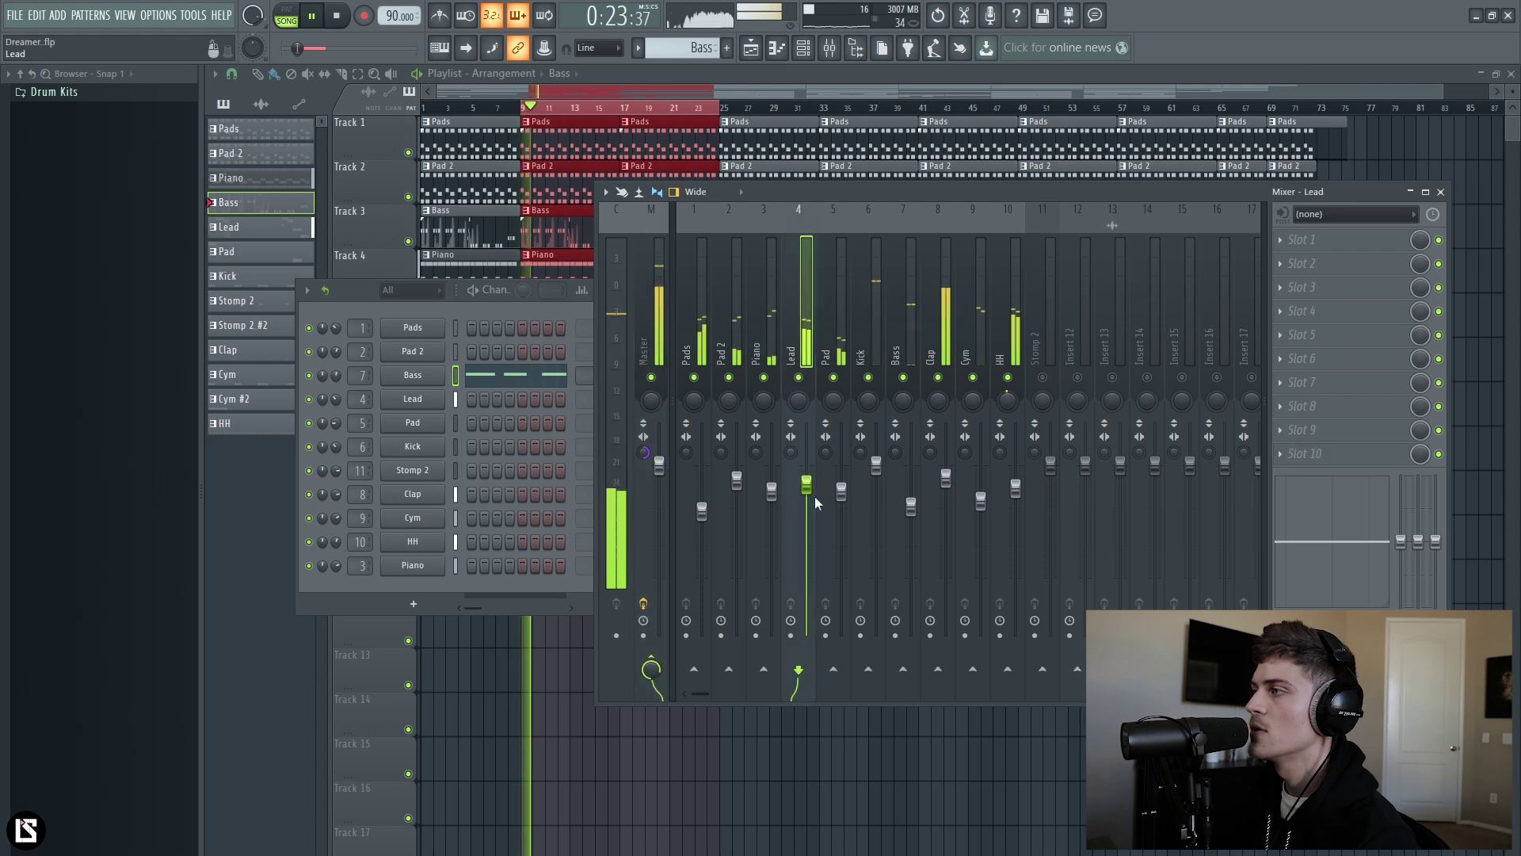
key("space")
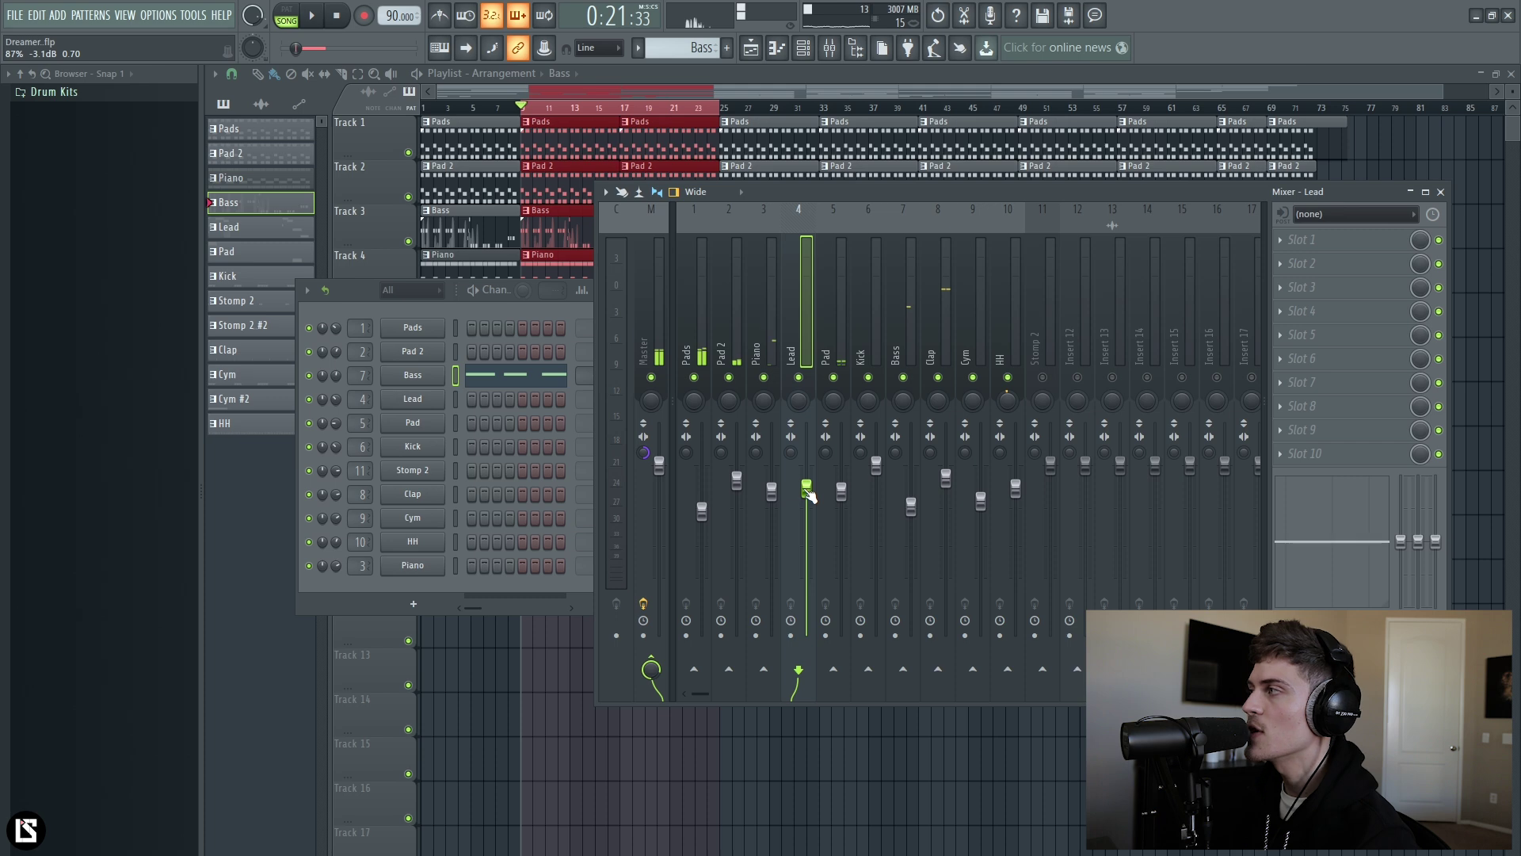
left_click(694, 348)
left_click(733, 354)
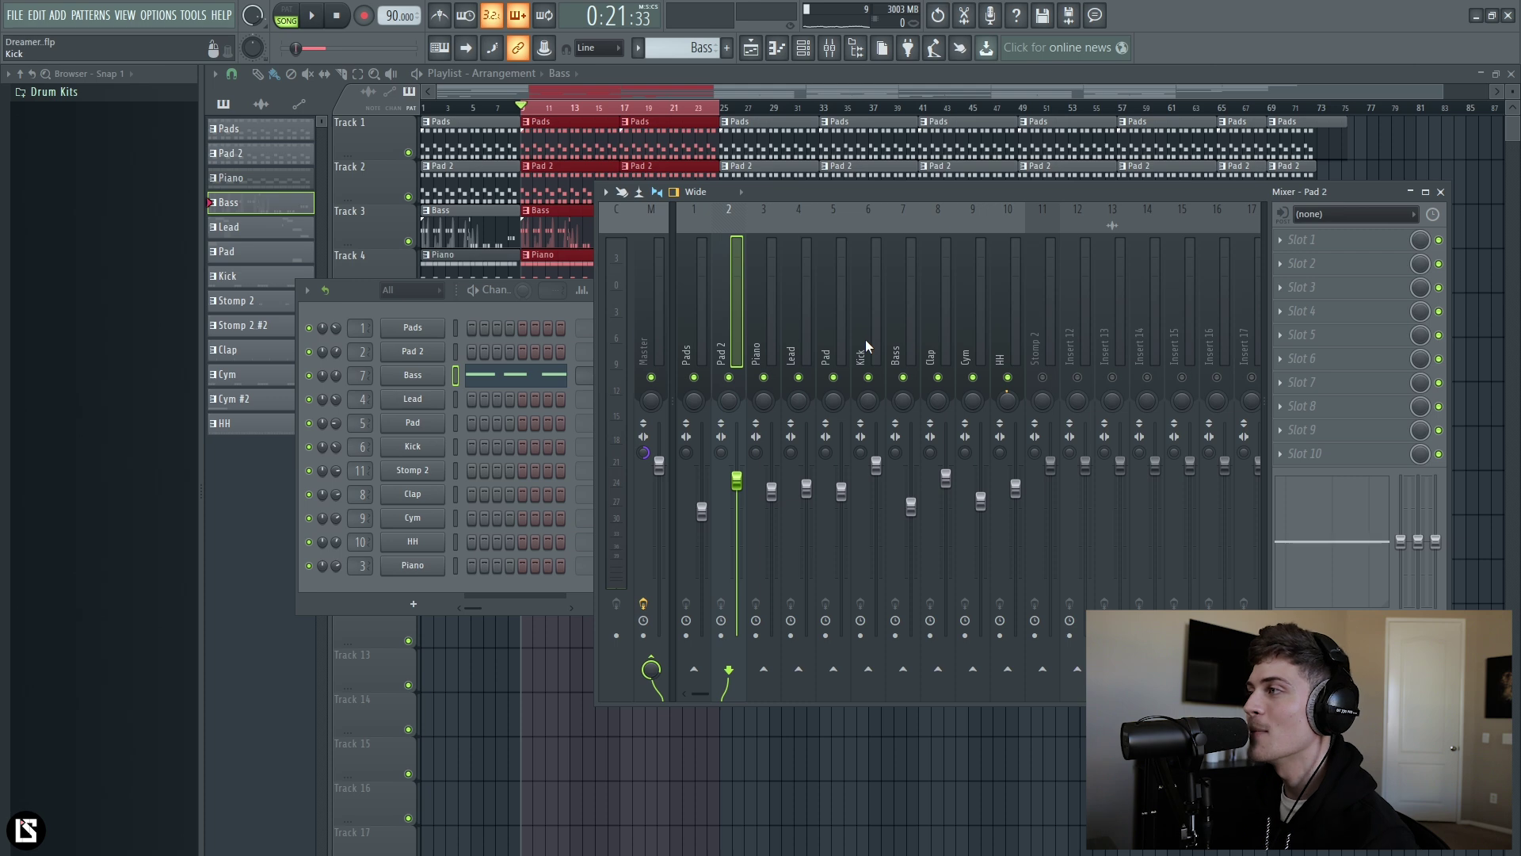
- Fine-tune the faders during playback: Lead slightly lower, Clap to about -1.2 dB and HH slightly higher
key("space")
left_click(808, 341)
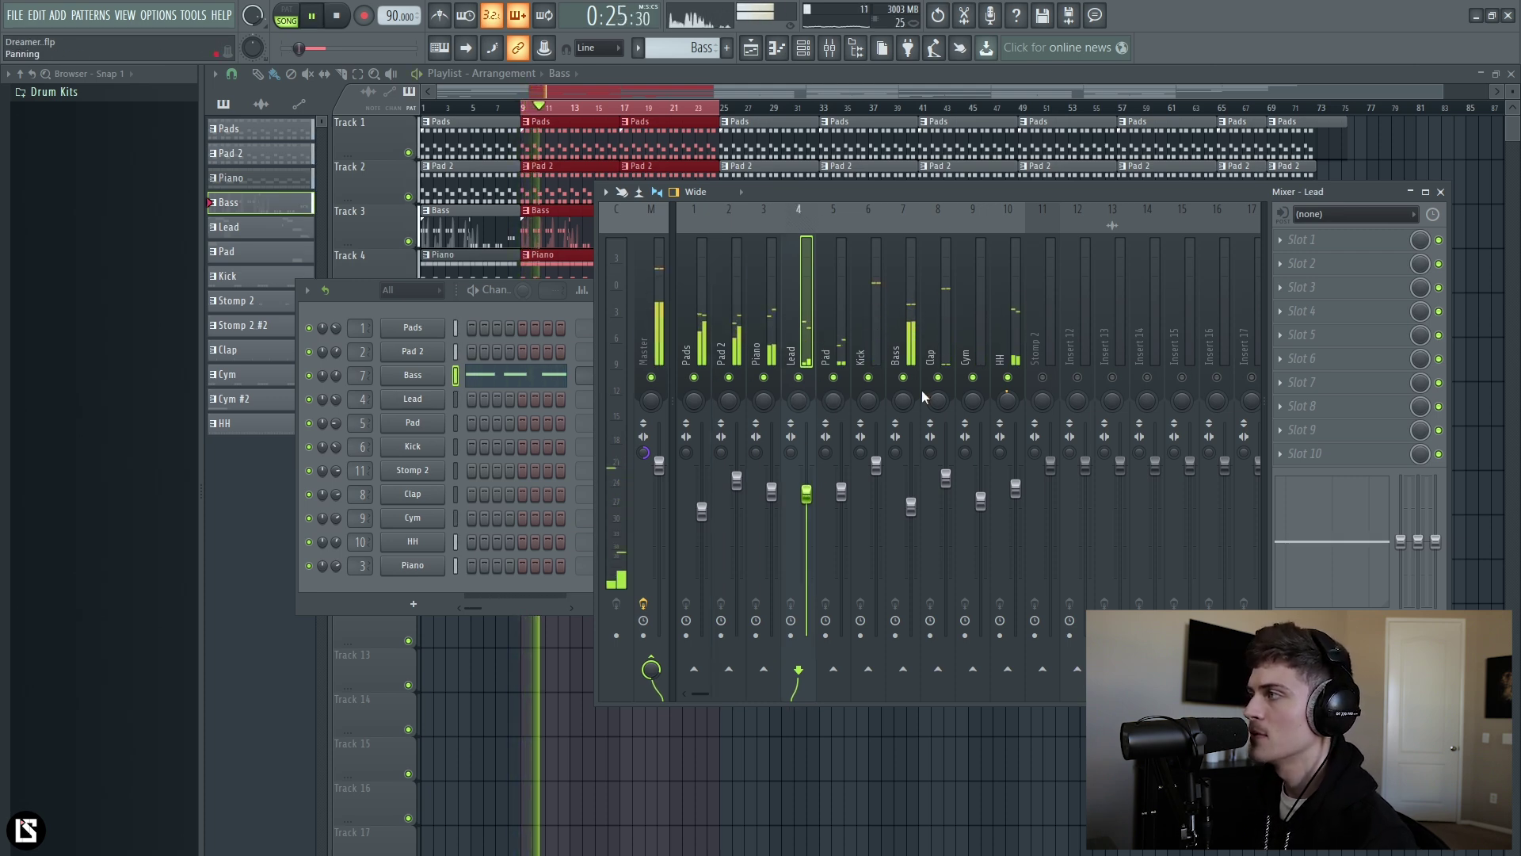
left_click(939, 468)
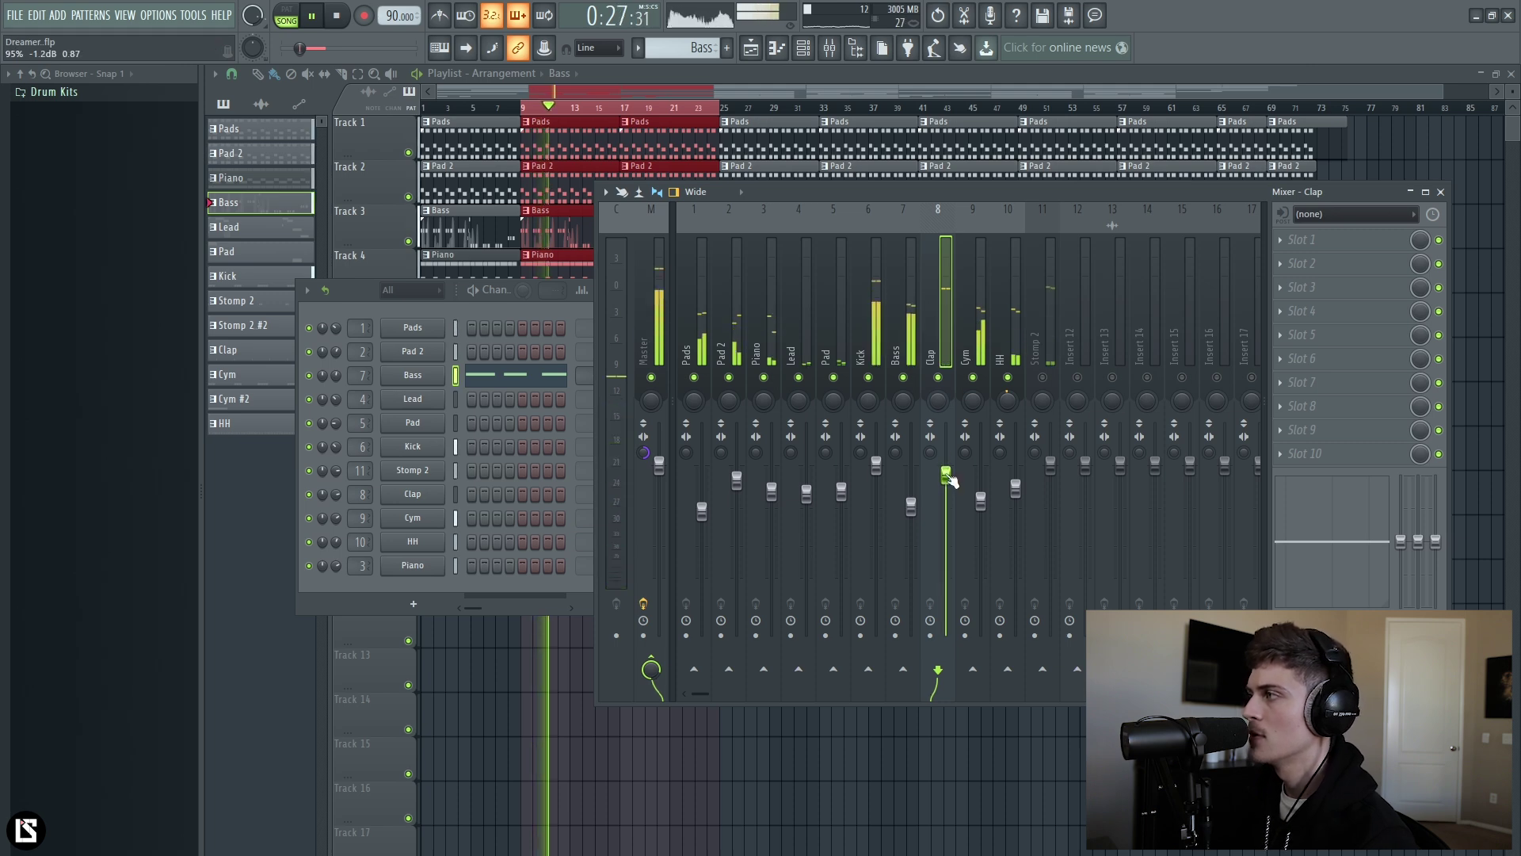
left_click(1000, 341)
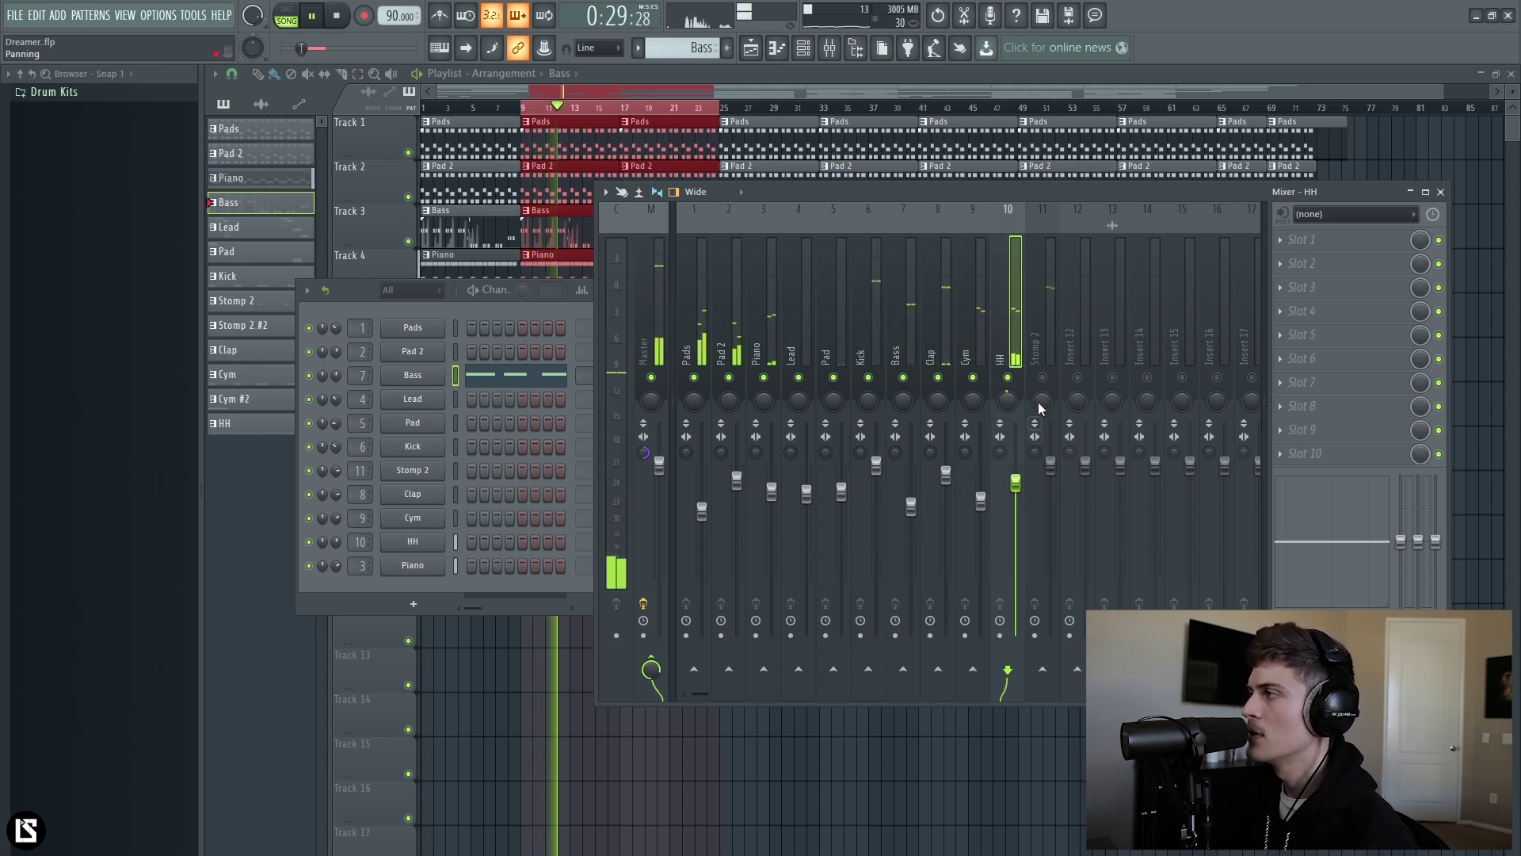
- Unmute the Stomp 2 mixer track and lower its fader, and pull the Cym fader down to about -5.4 dB
key("space")
left_click(1054, 464)
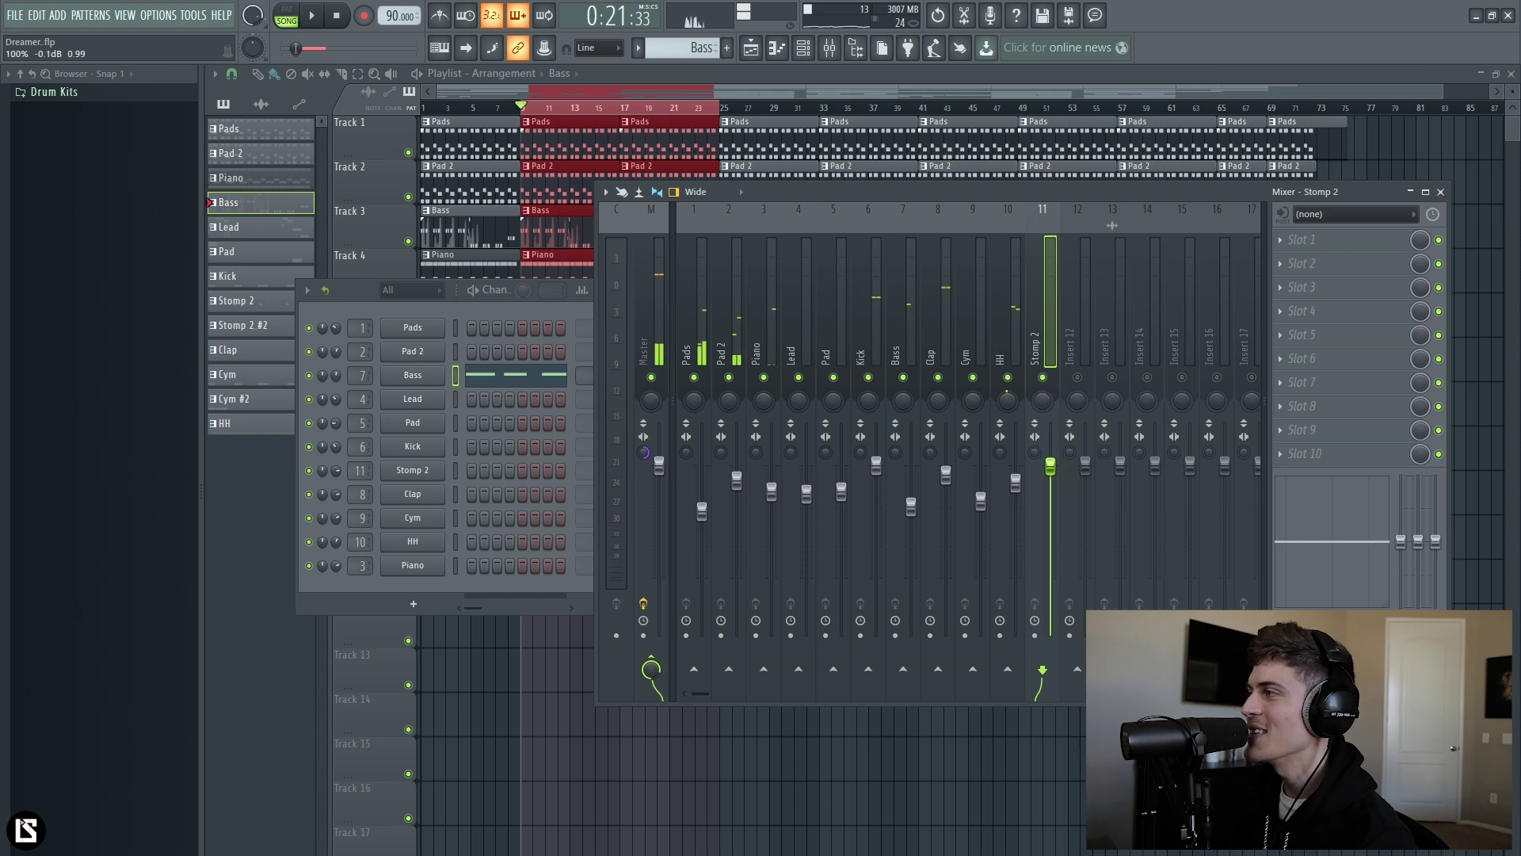
key("space")
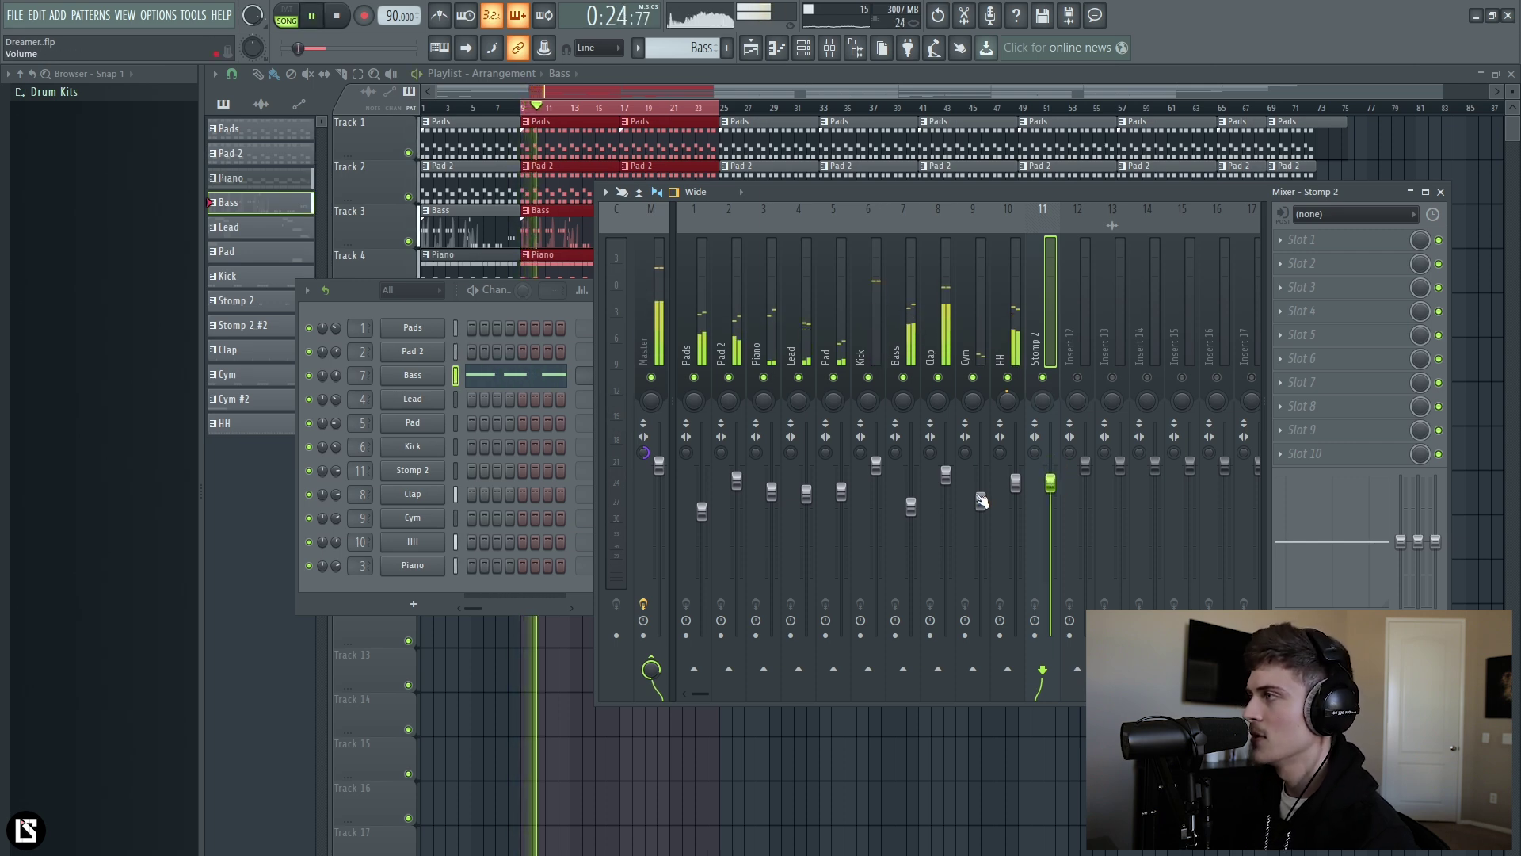
left_click_drag(1051, 486, 981, 504)
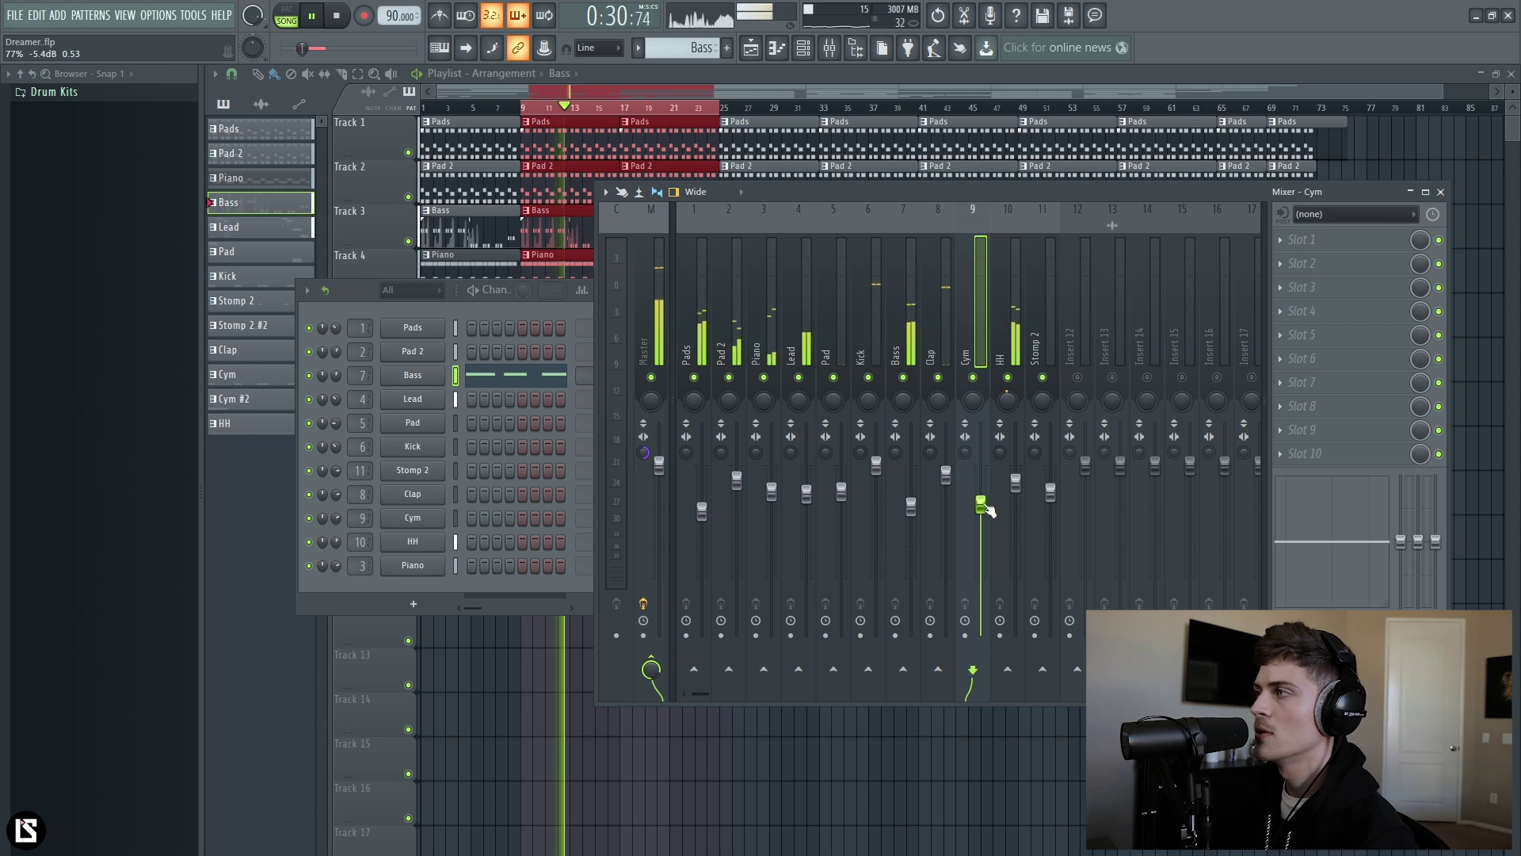
- Check the Pads track soloed and muted, set the Pad 2 fader to about -1.1 dB, and bring the Pads back in
right_click(695, 377)
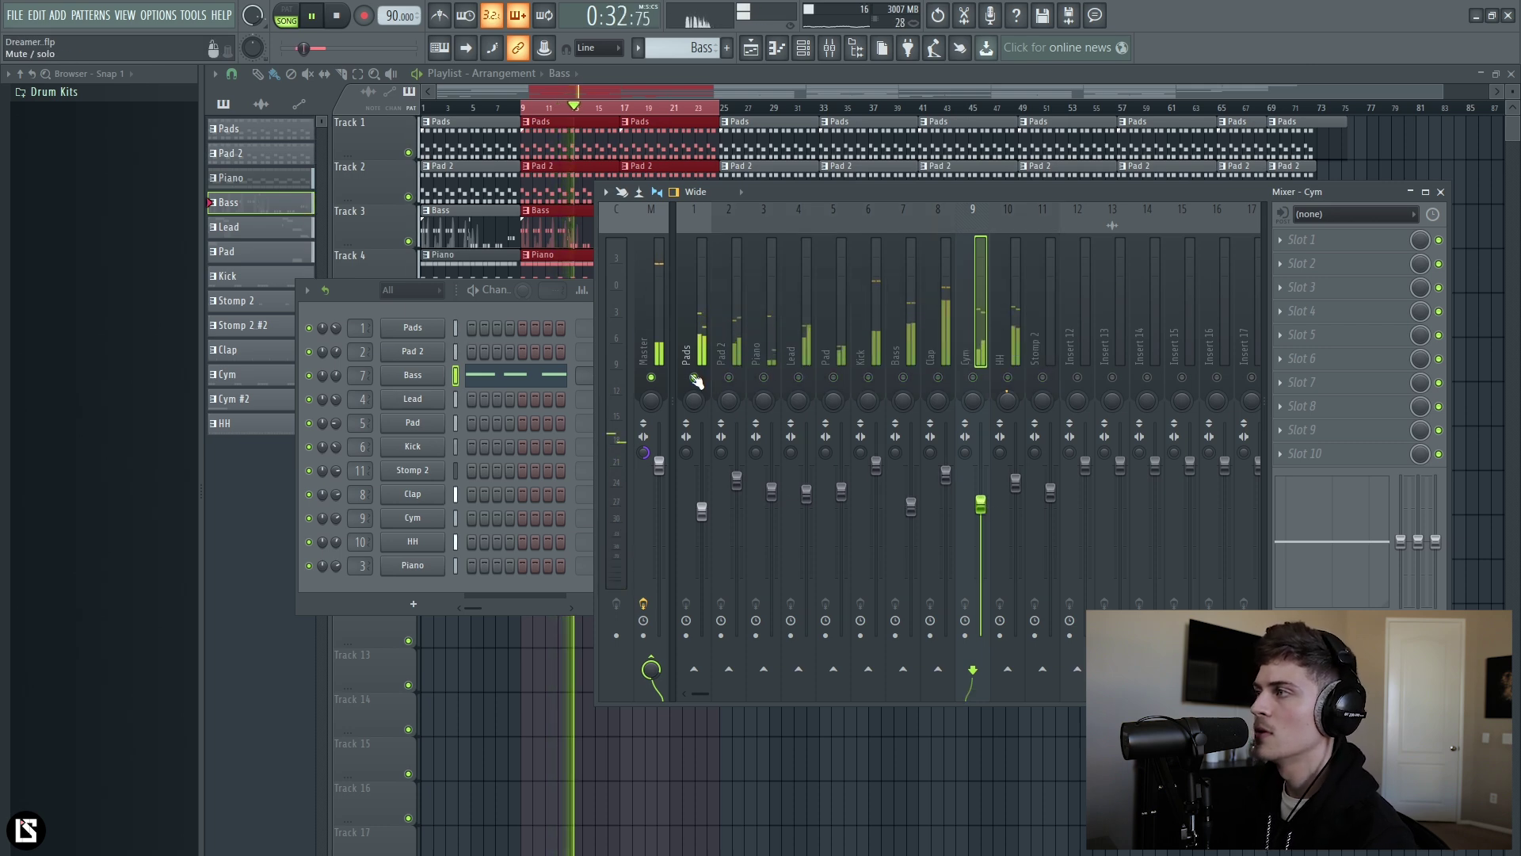
right_click(695, 377)
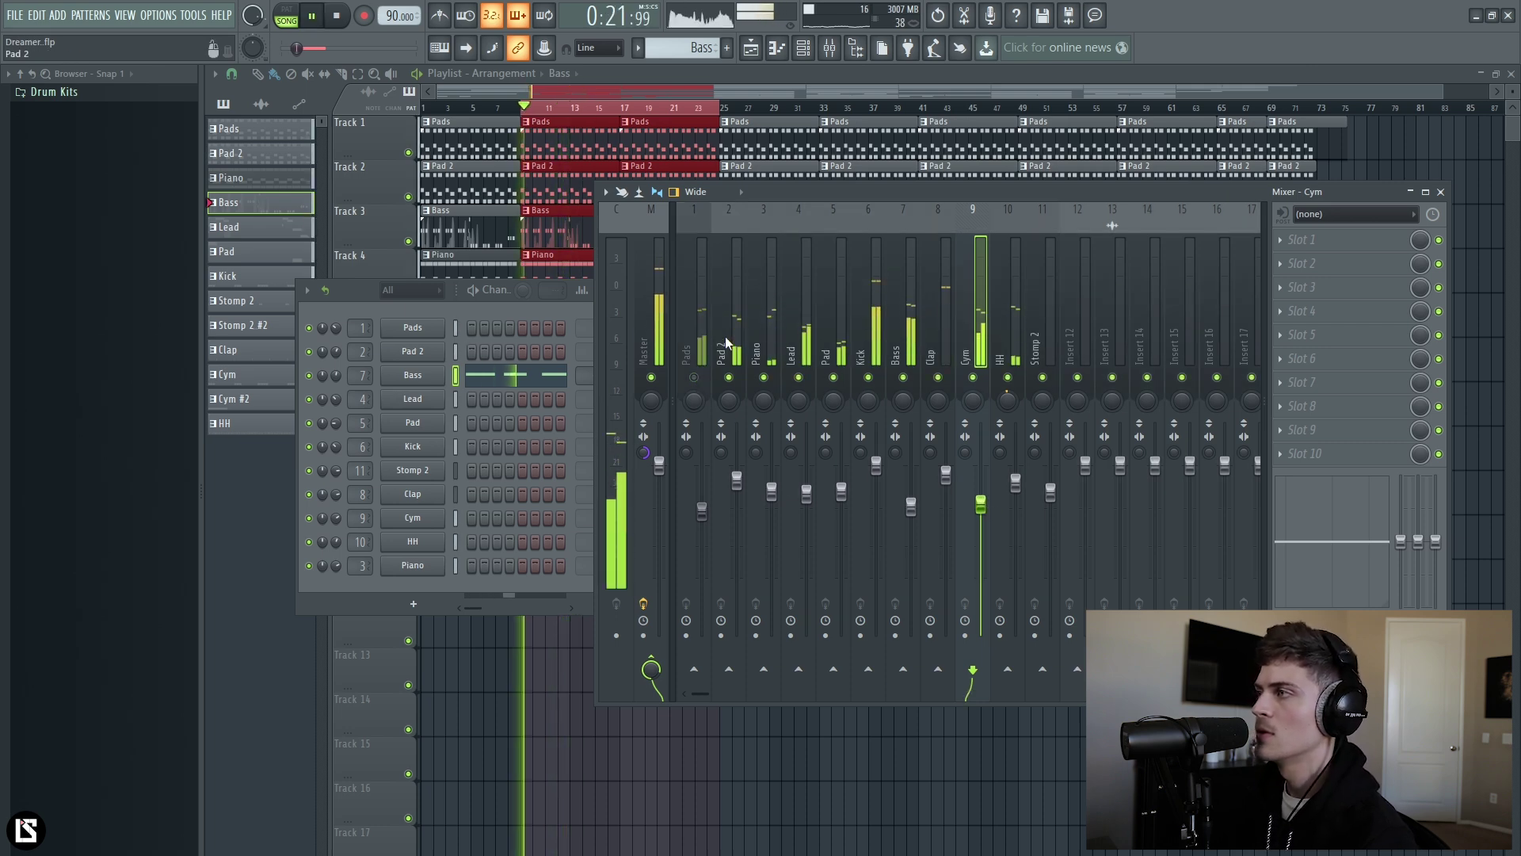
left_click(737, 479)
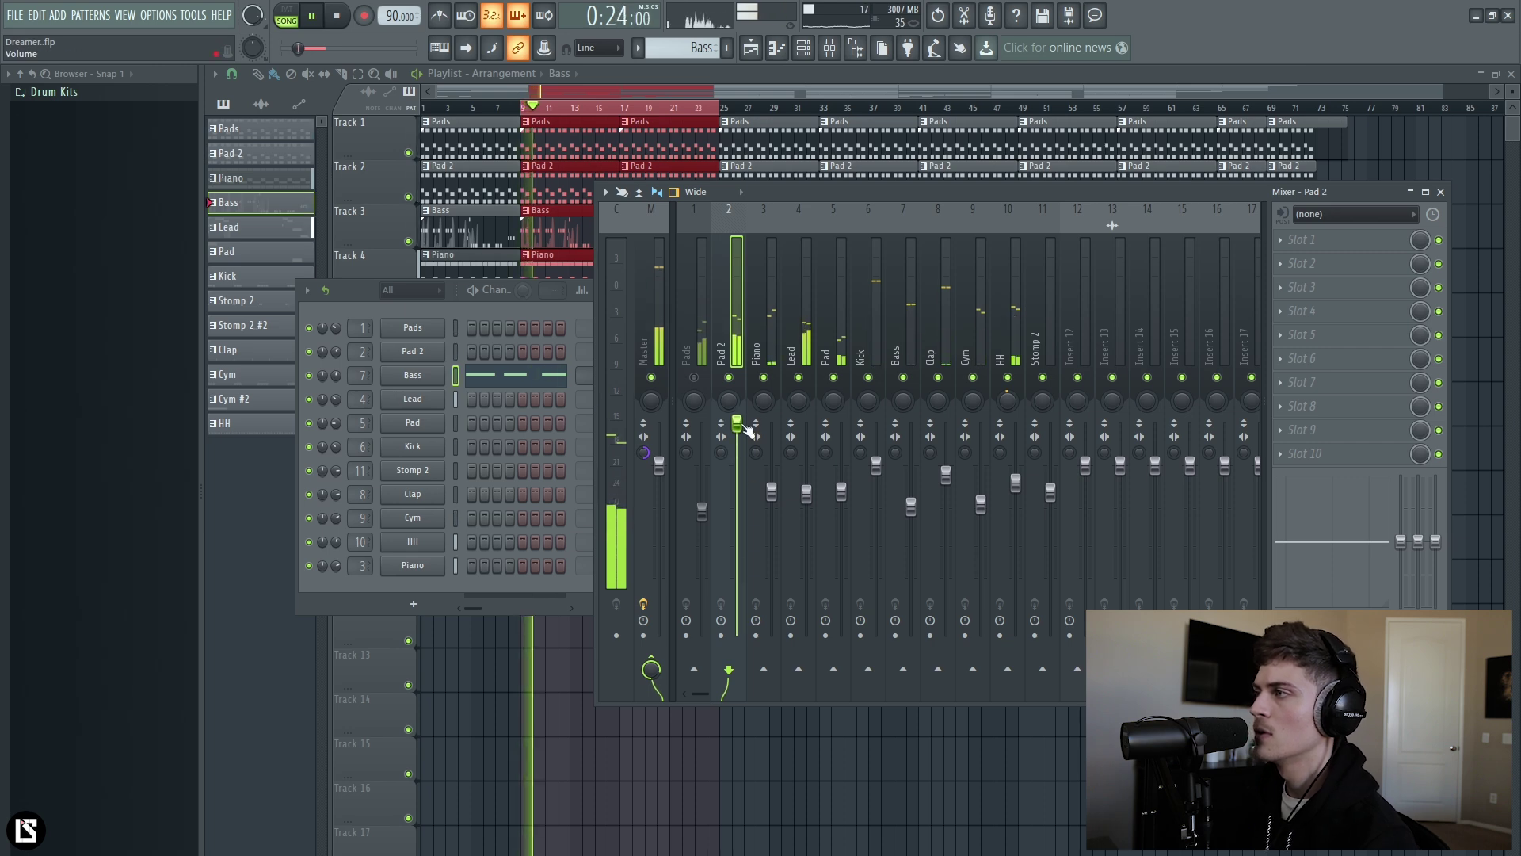
left_click_drag(749, 432, 749, 482)
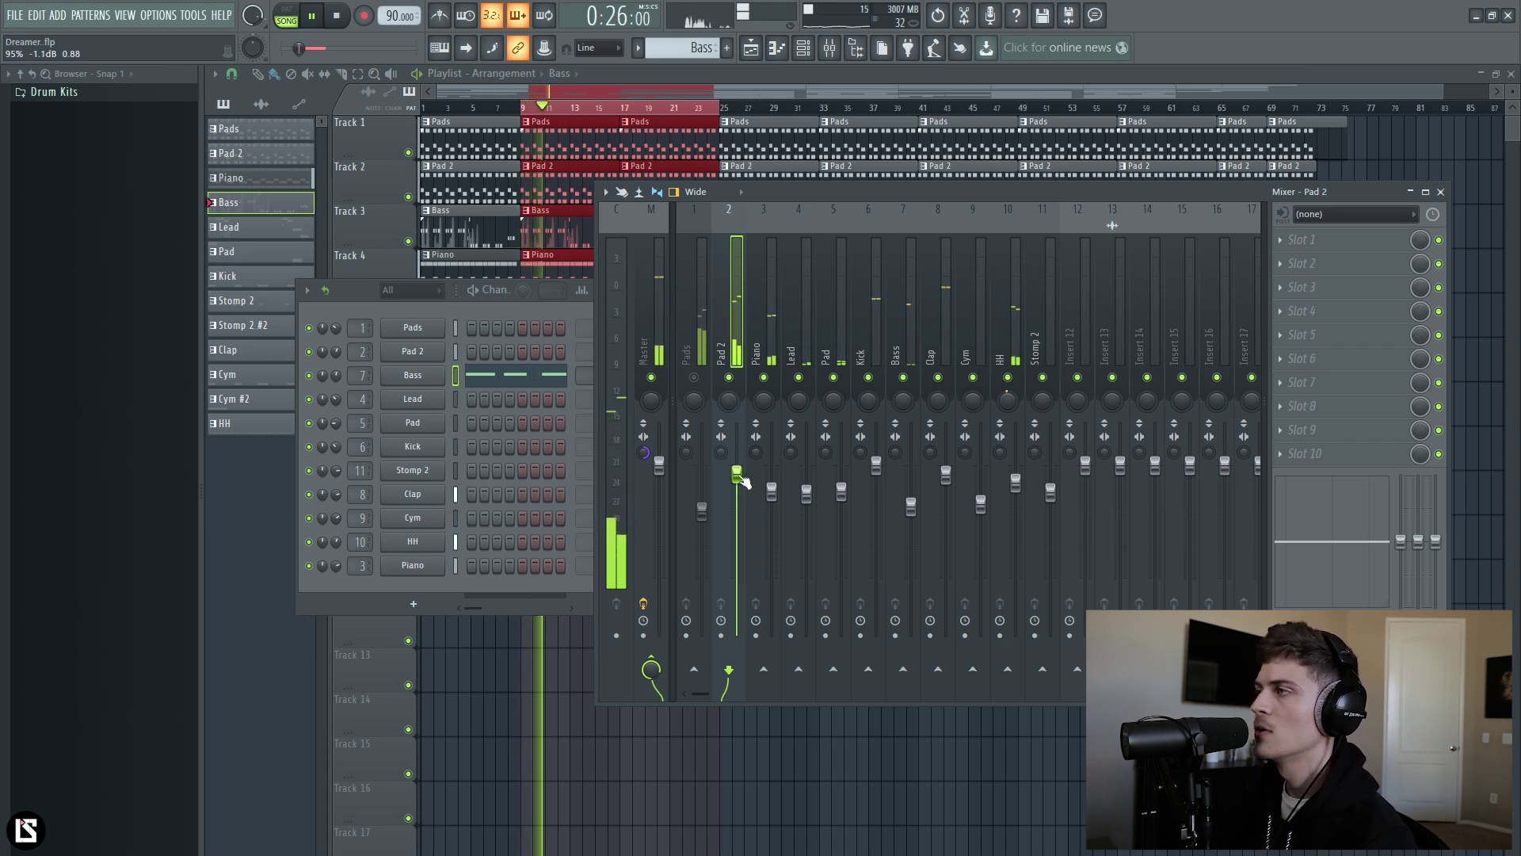
left_click(700, 306)
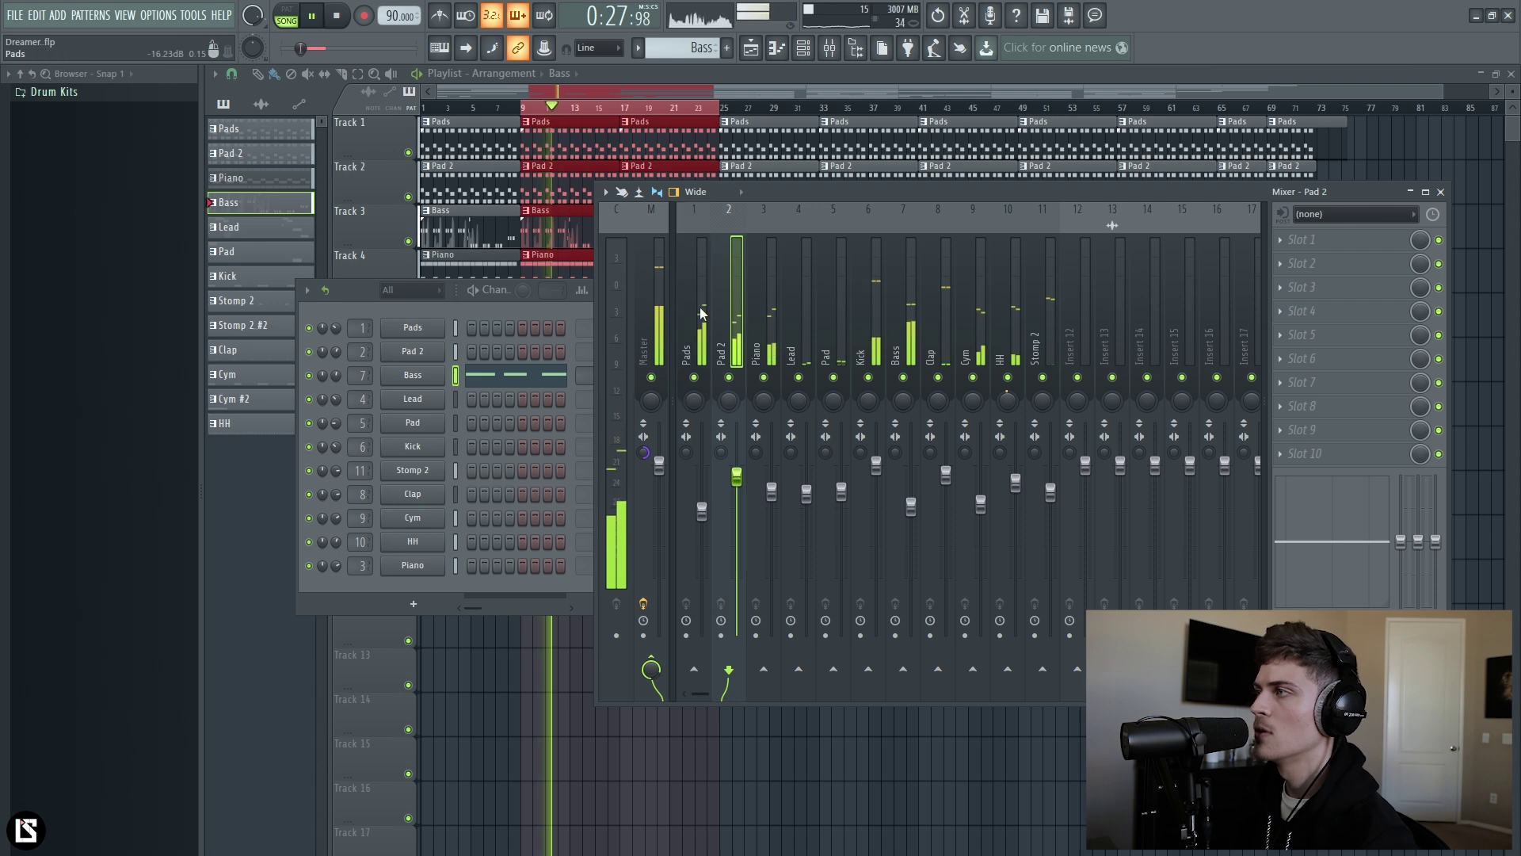
- Lower the Pads fader to about -6.7 dB, the HH fader to about -2.7 dB and the Bass fader slightly
left_click(712, 515)
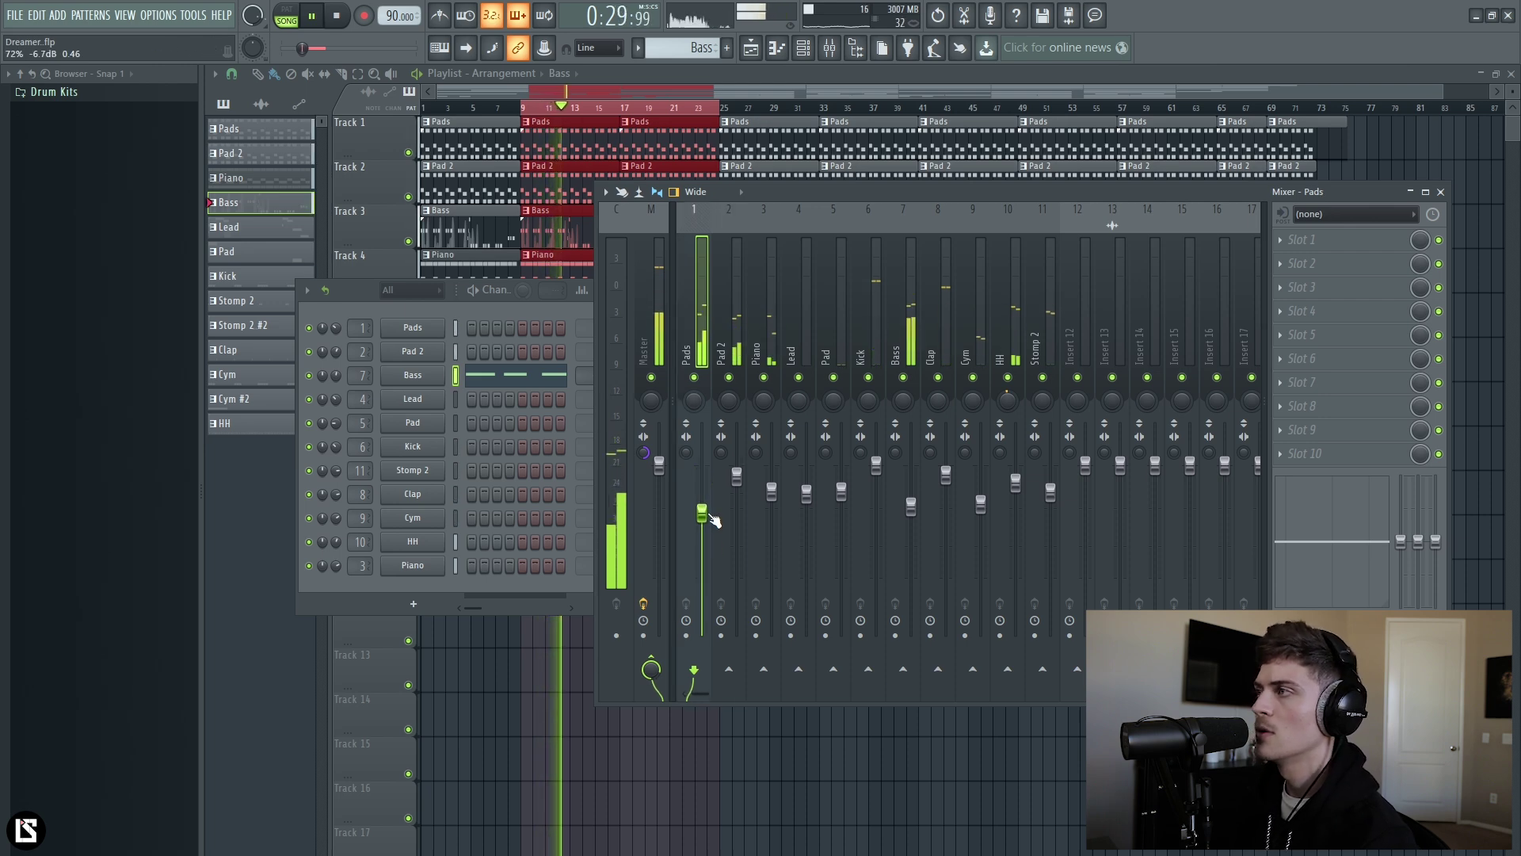
left_click(1022, 488)
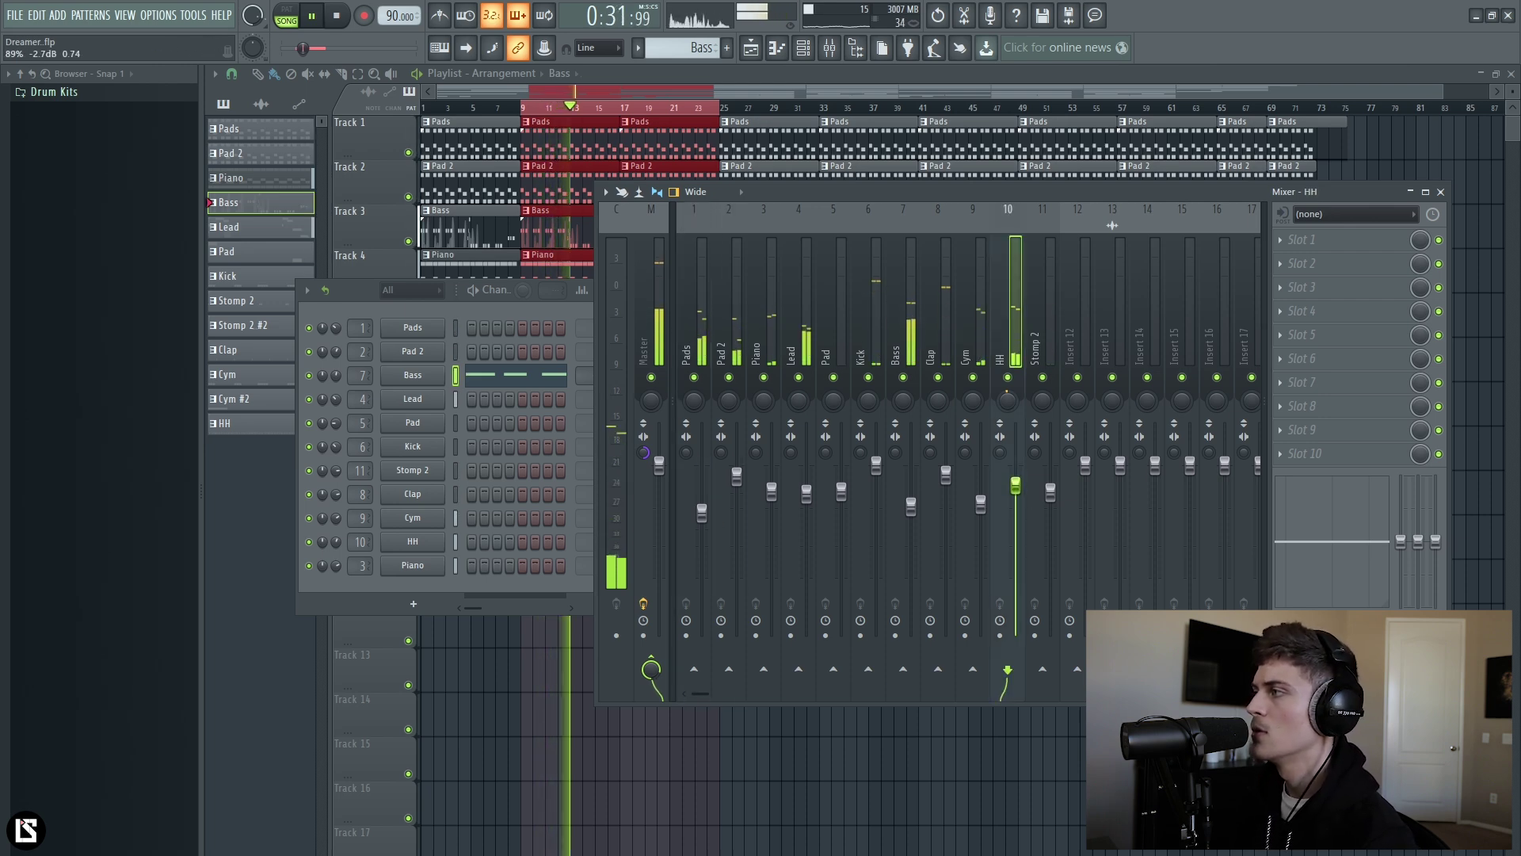
left_click(911, 507)
- Stop playback and reset the Master track's stereo separation to its default
key("space")
right_click(644, 453)
left_click(657, 464)
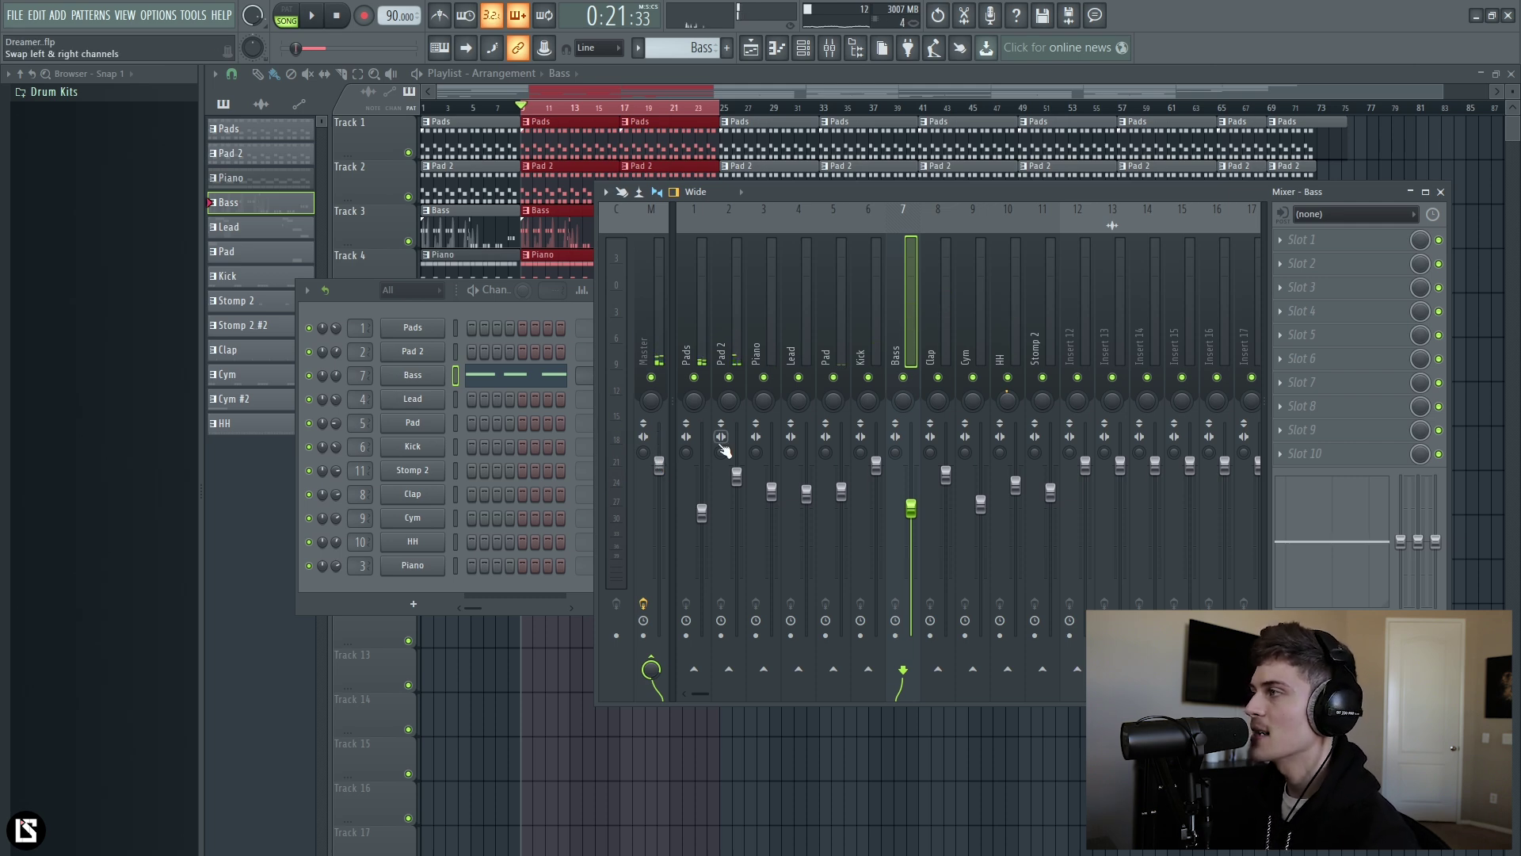
- Load EQUO into the Clap track's first effect slot and move its window over the mixer faders
left_click(924, 352)
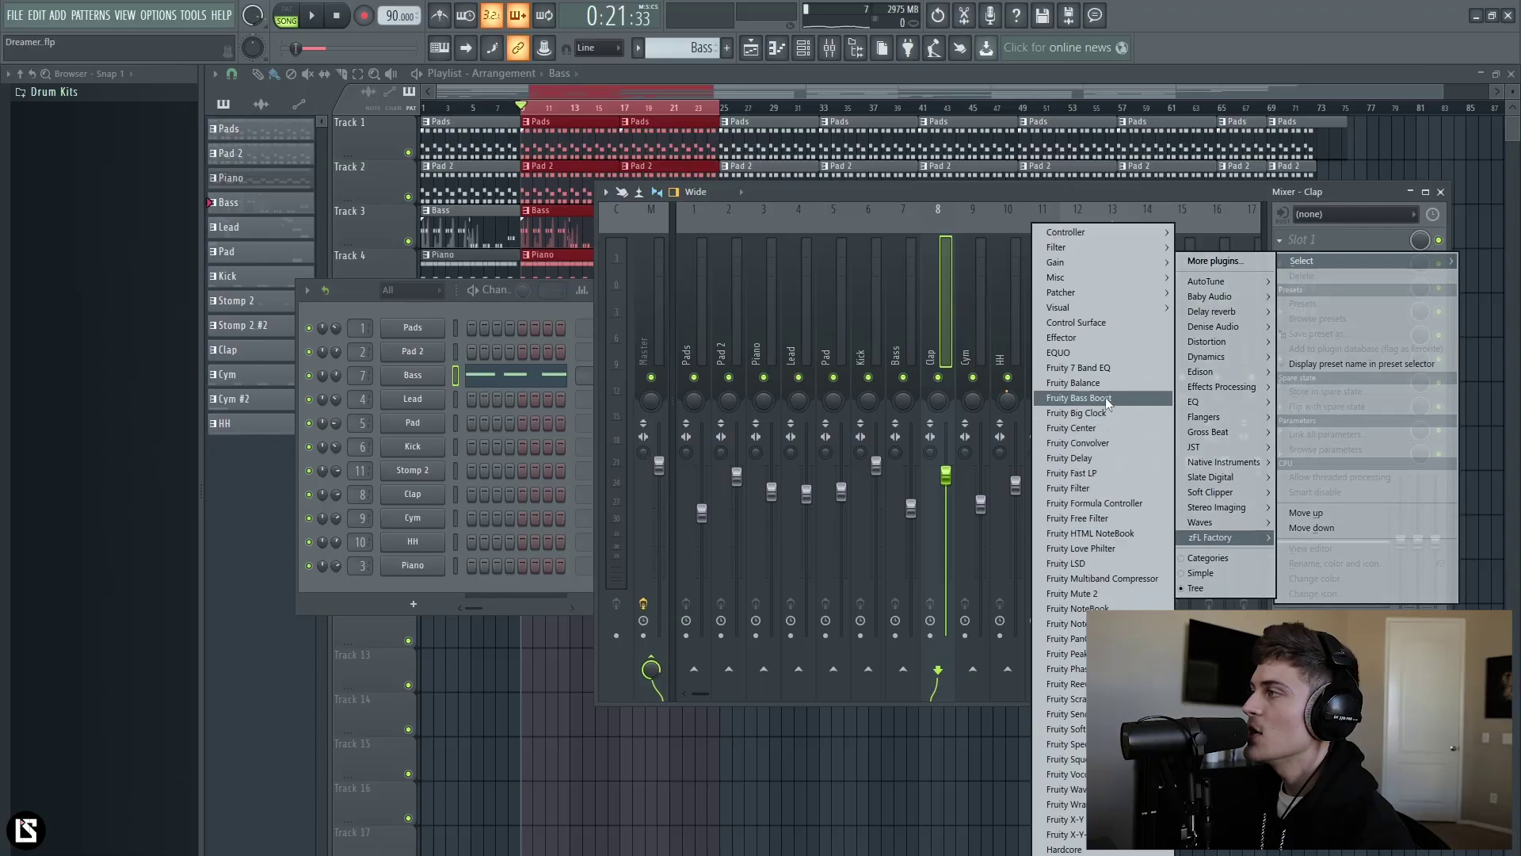
left_click(1069, 359)
left_click_drag(452, 244, 779, 456)
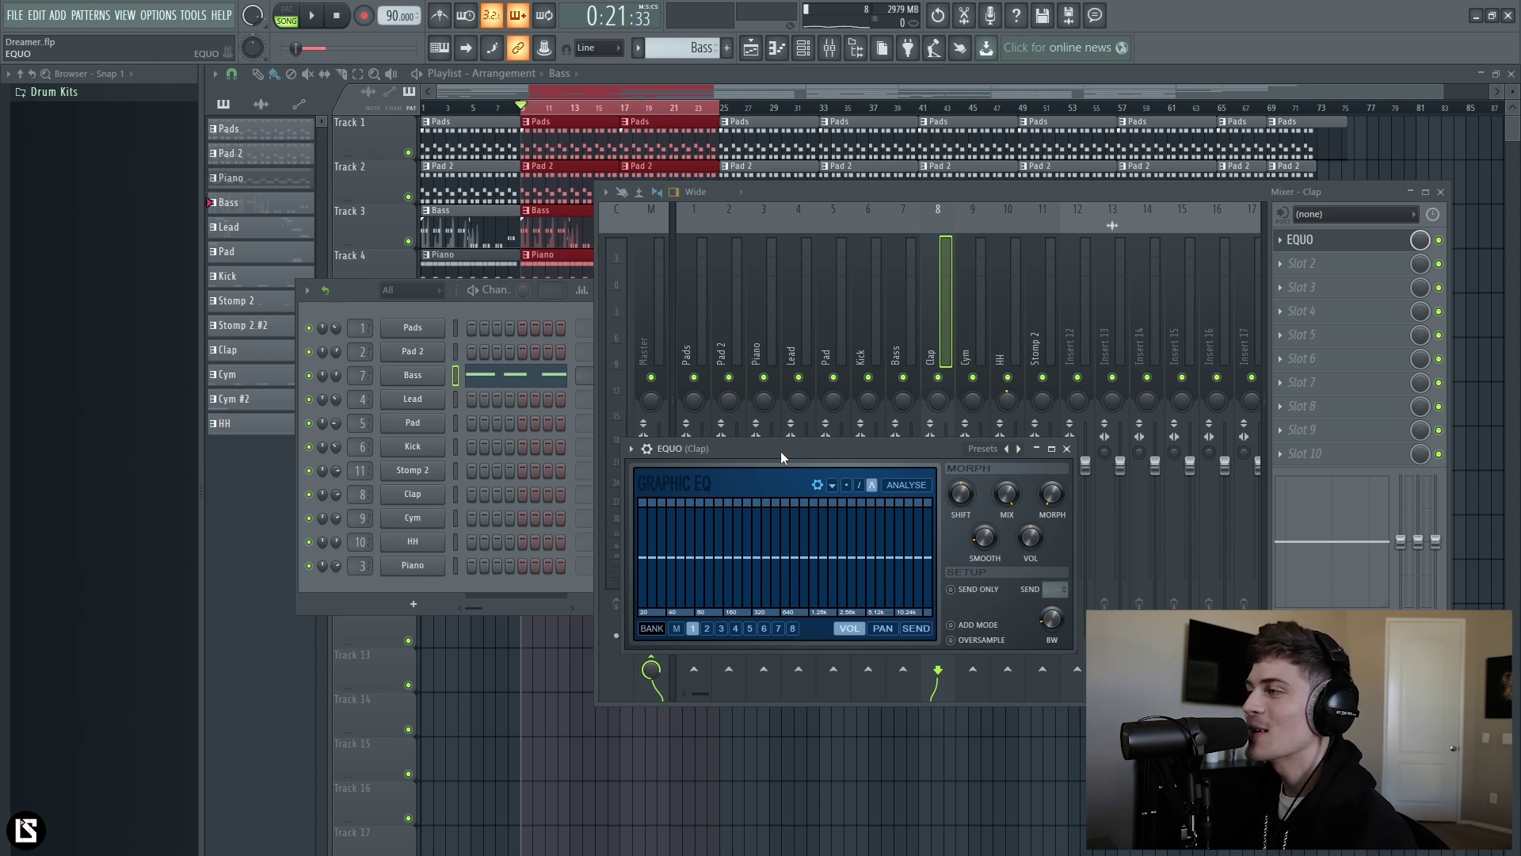
- Shape the Clap's EQ during playback, boosting 403 Hz to about 175% in bank 1 and 8127 Hz to about 146% in bank 2
key("space")
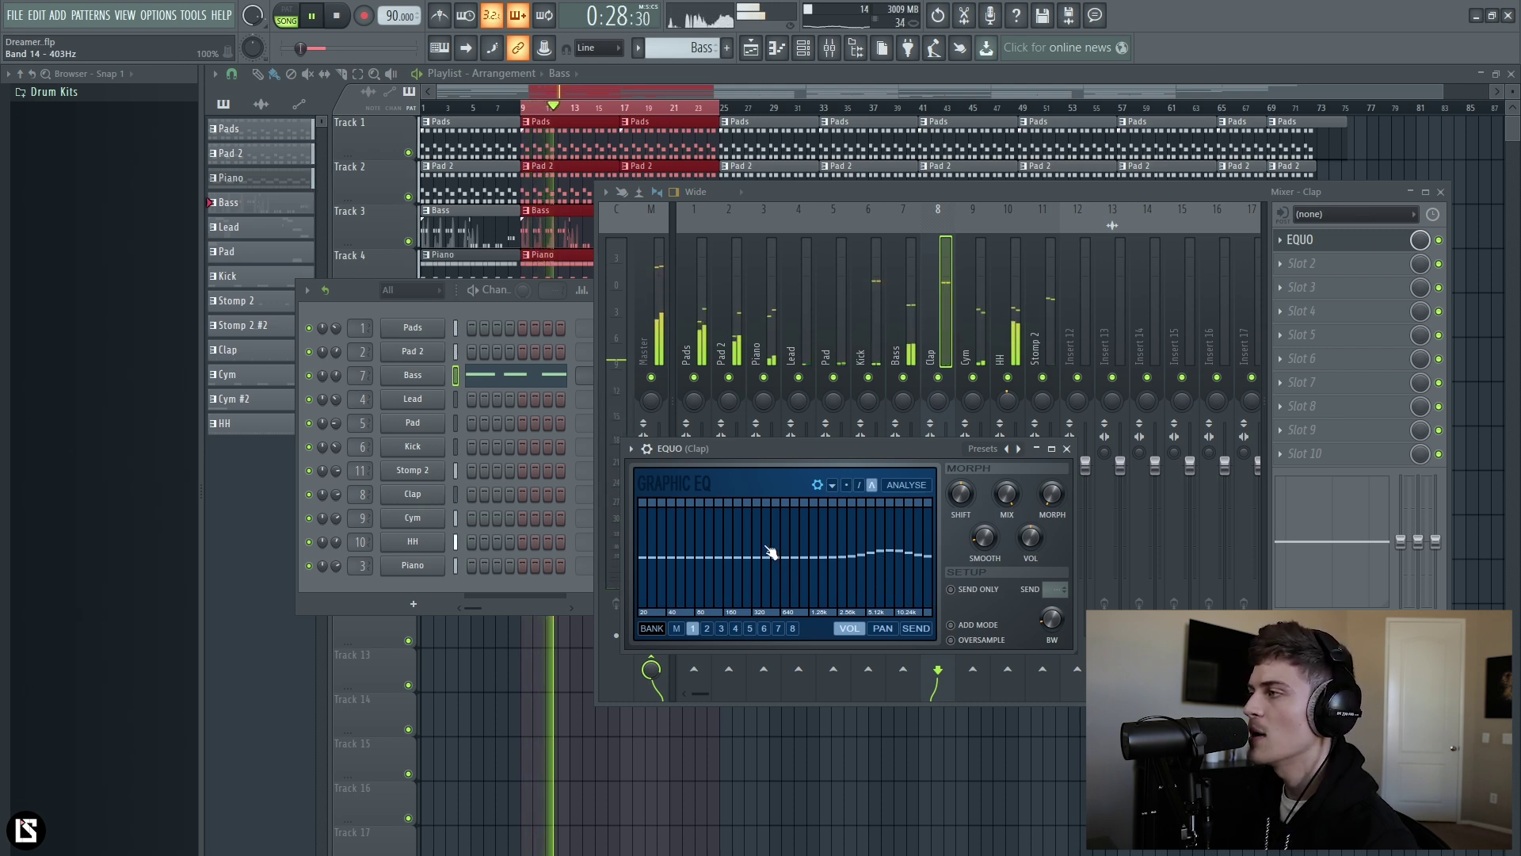
left_click_drag(771, 553, 775, 545)
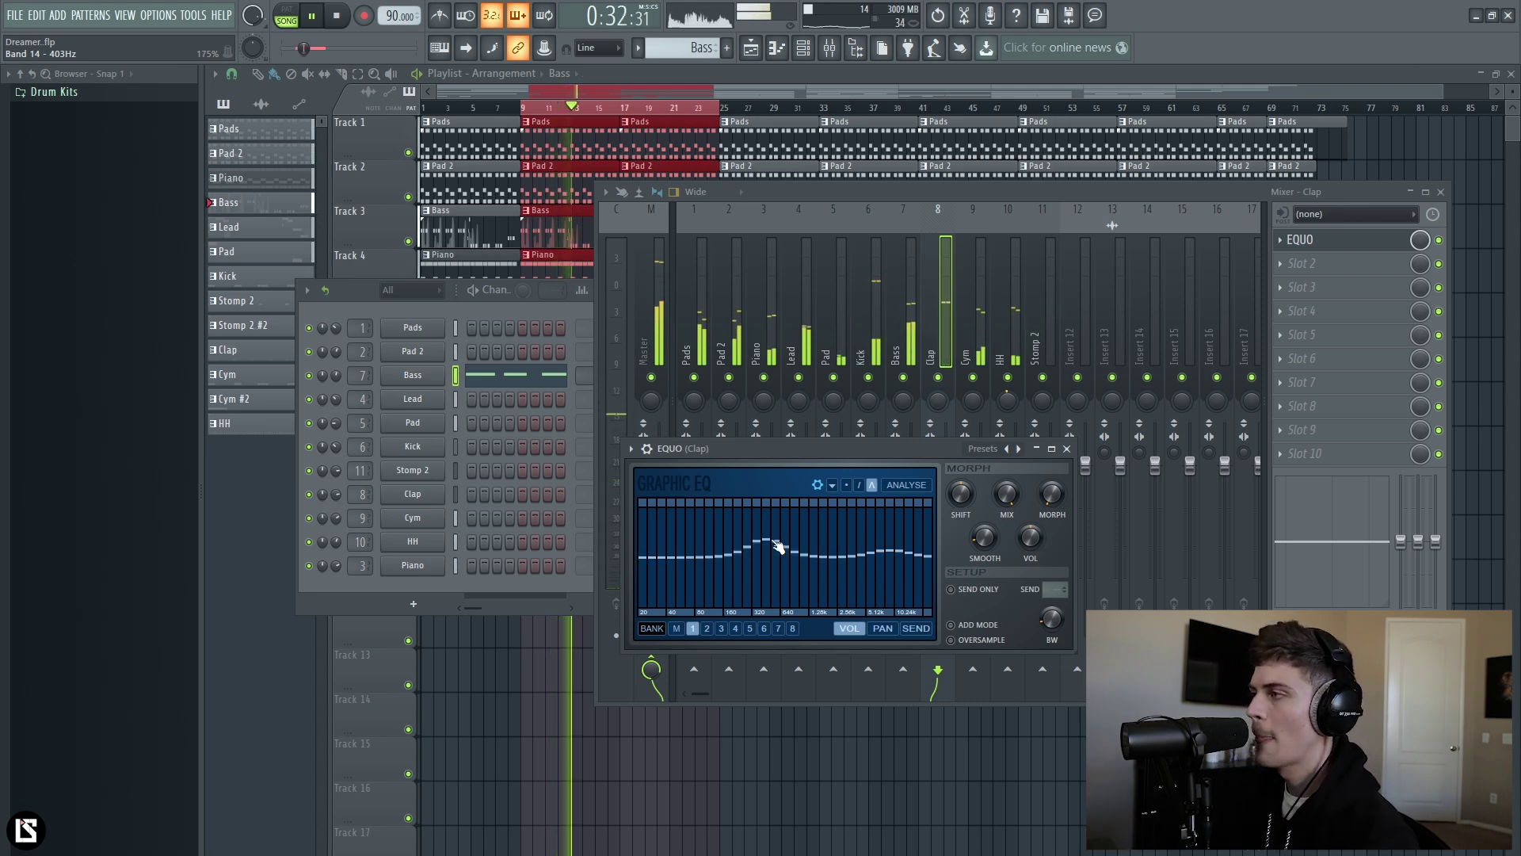
left_click(707, 628)
left_click_drag(896, 557, 894, 545)
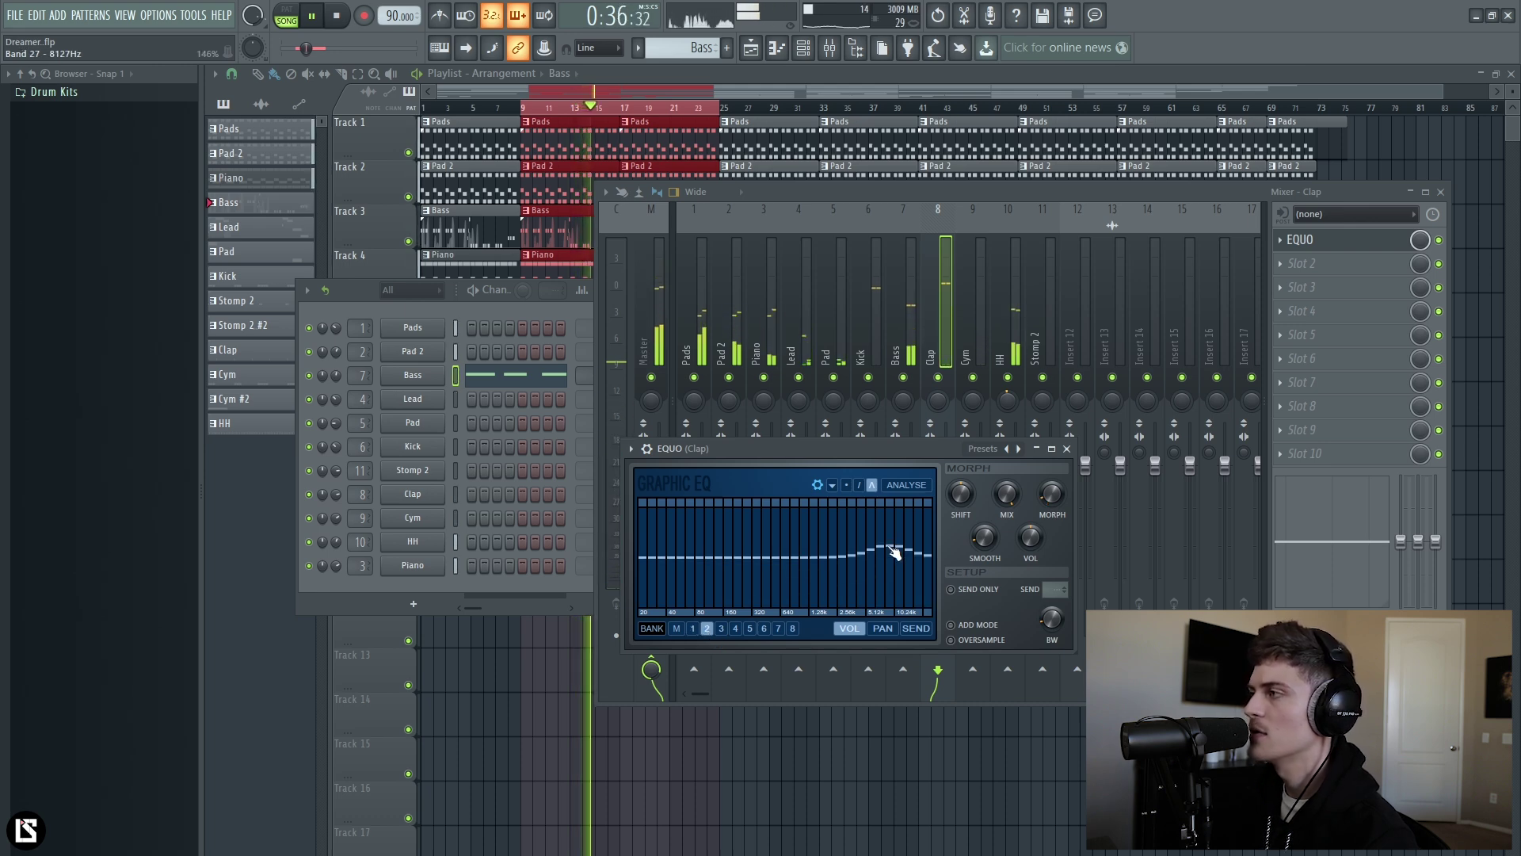
- Reshape the bank 1 boost around 400 Hz into a wider, gentler bump, and close the Clap's EQUO
left_click(694, 629)
left_click_drag(785, 553, 770, 553)
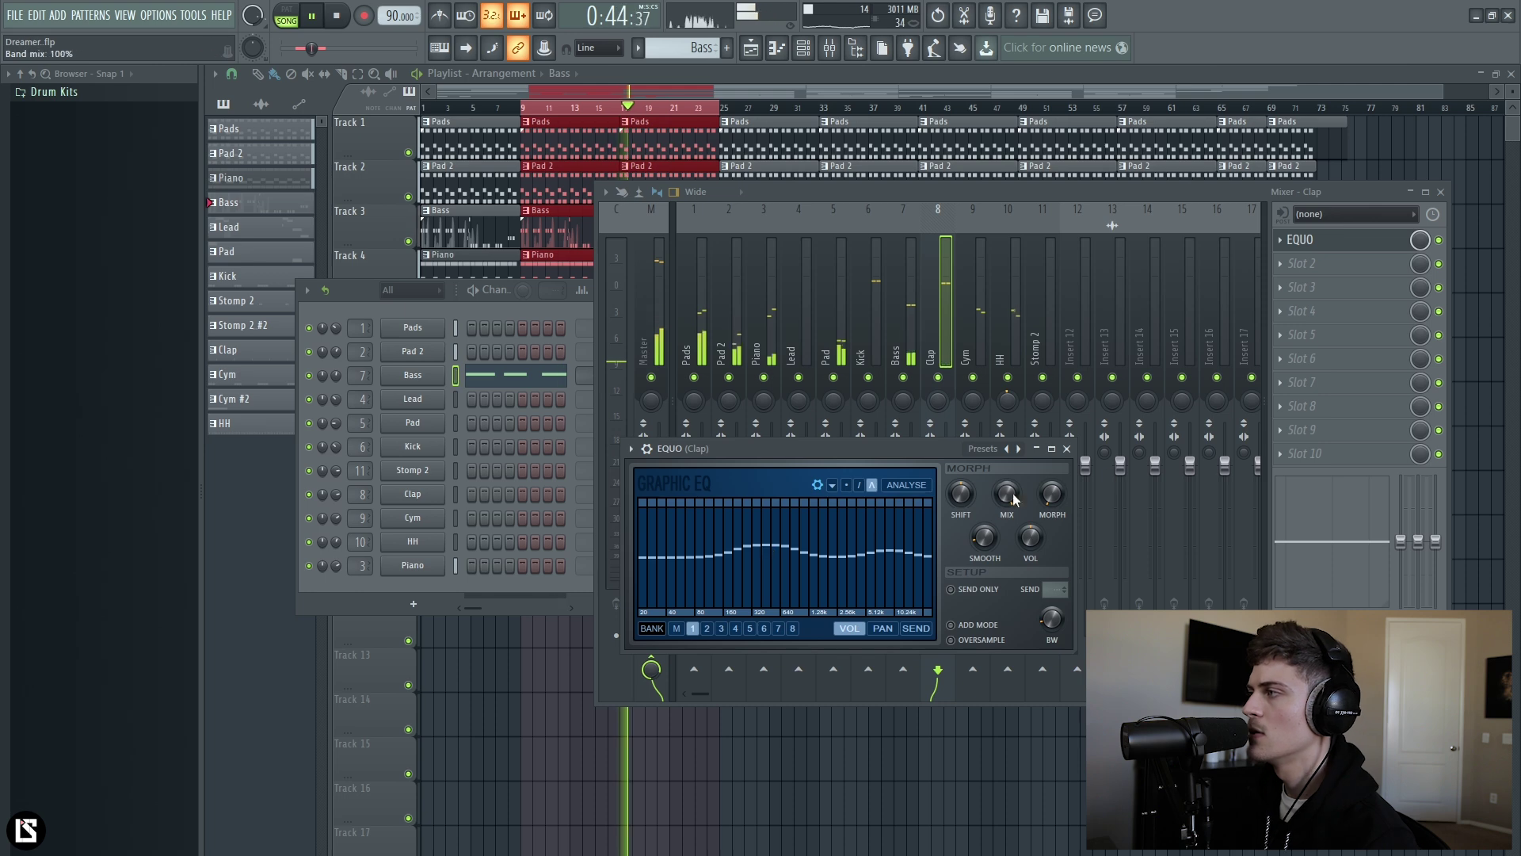
key("space")
left_click(1067, 449)
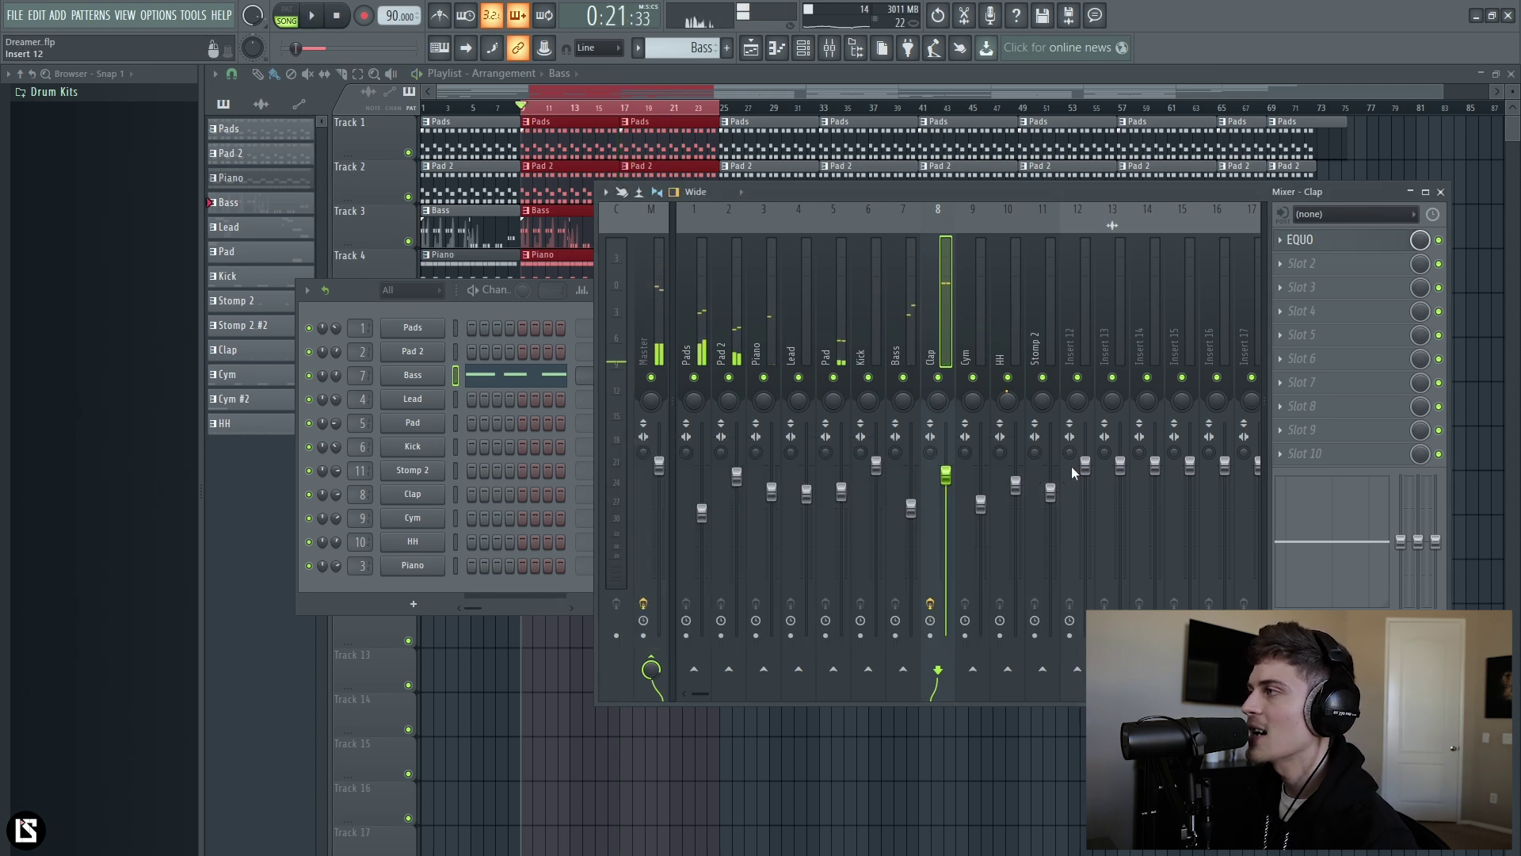
- Load Fruity Blood Overdrive into the first effect slot of the Cym mixer track
left_click(982, 337)
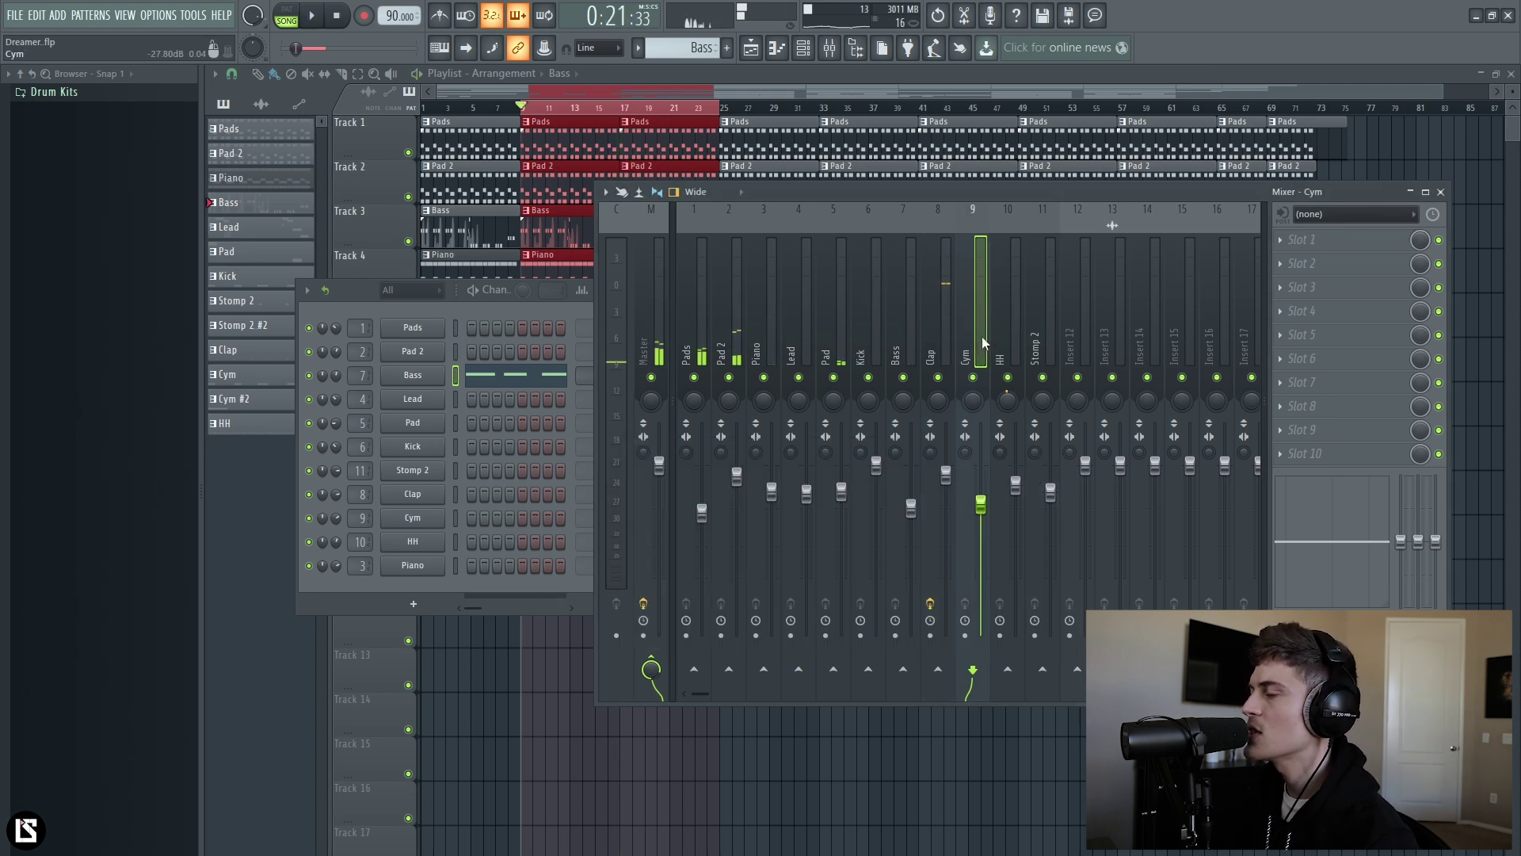
left_click(1308, 237)
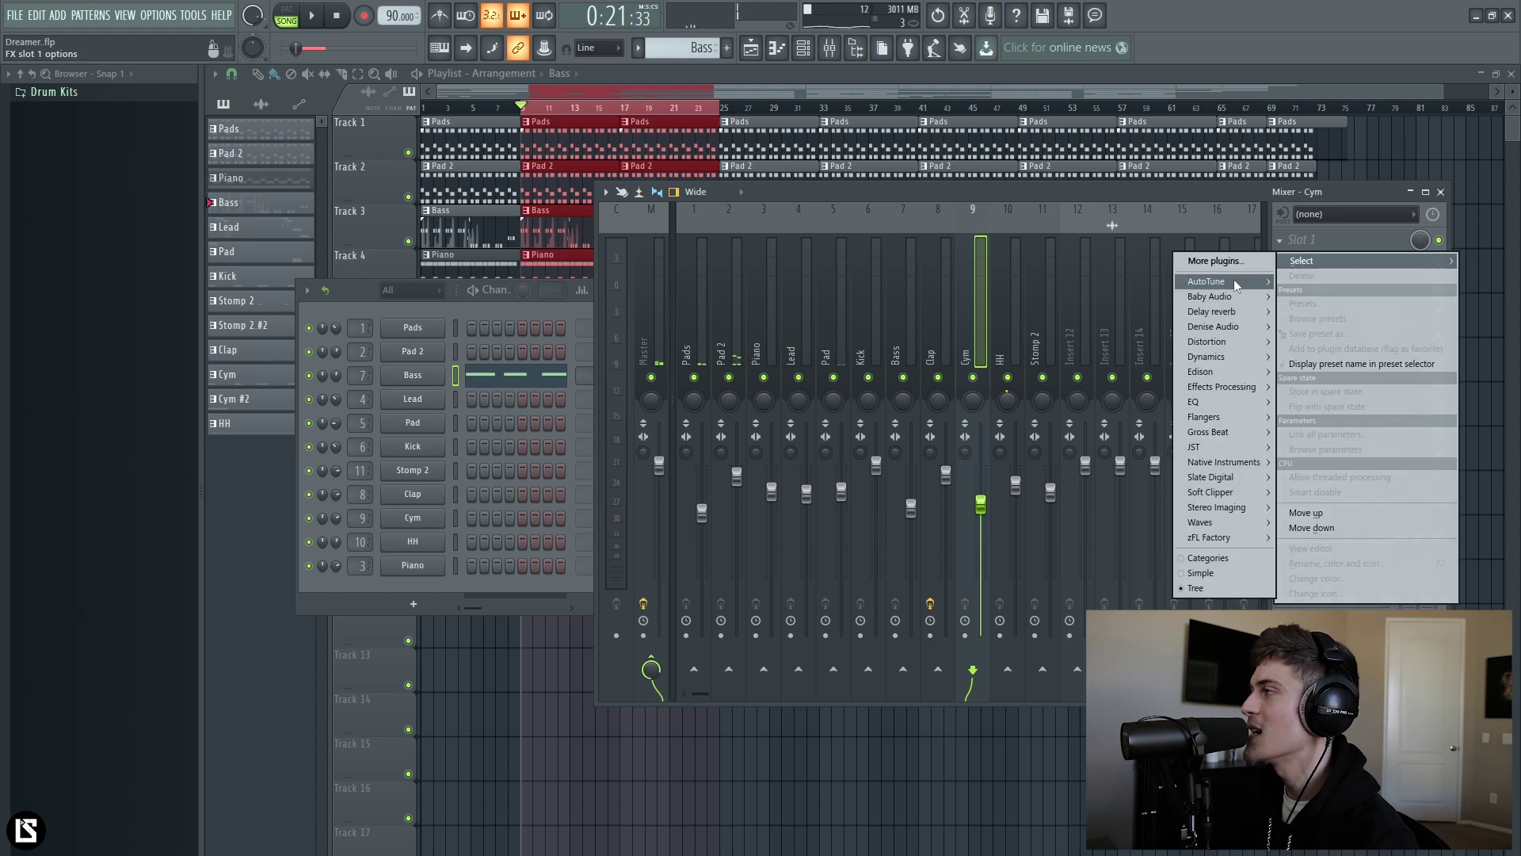
mouse_move(1222, 343)
left_click(1117, 341)
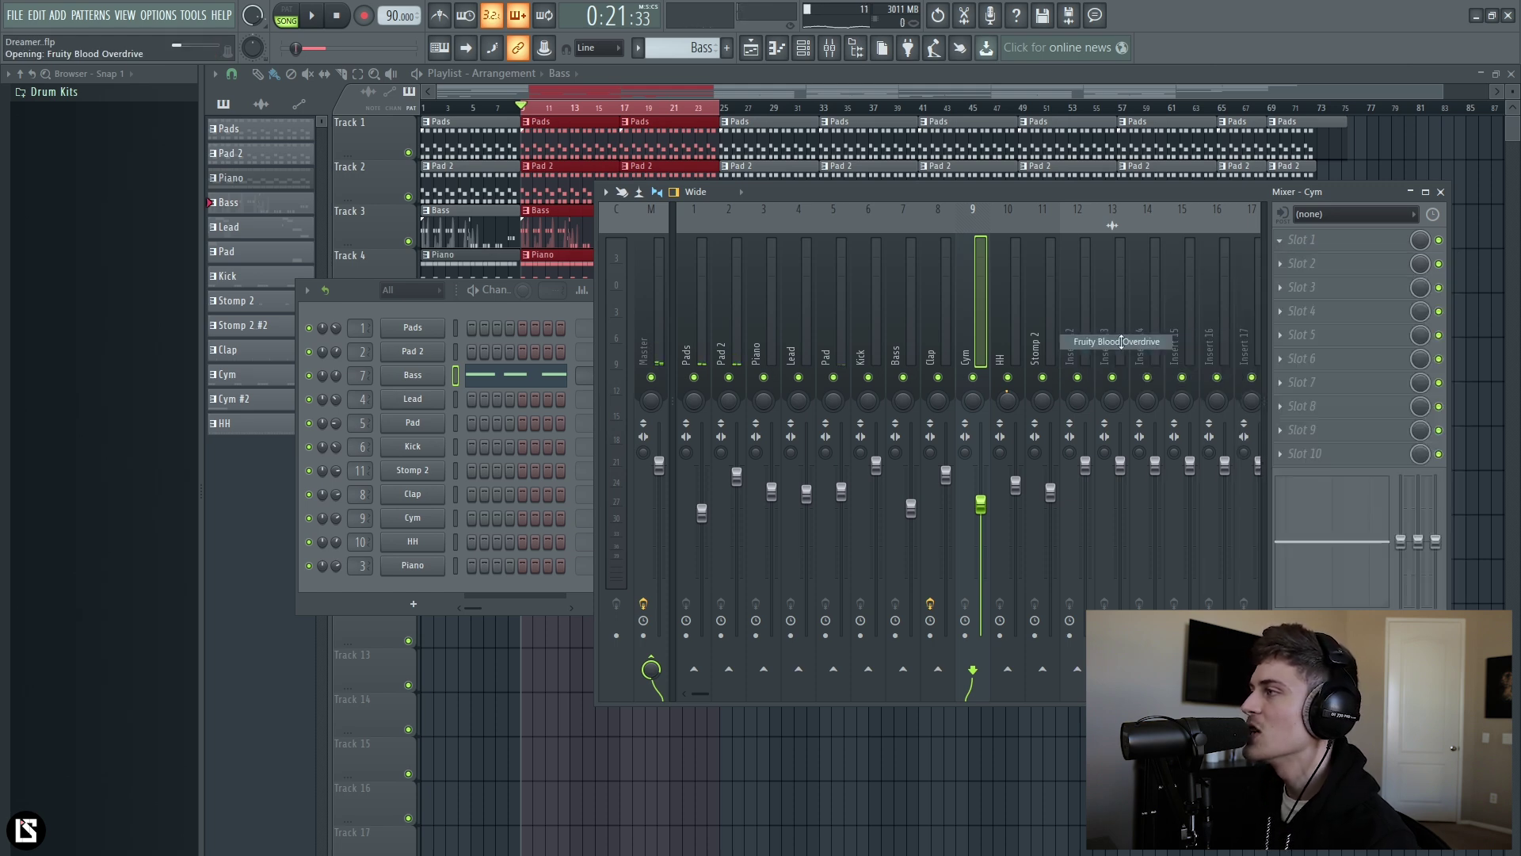
left_click(1357, 247)
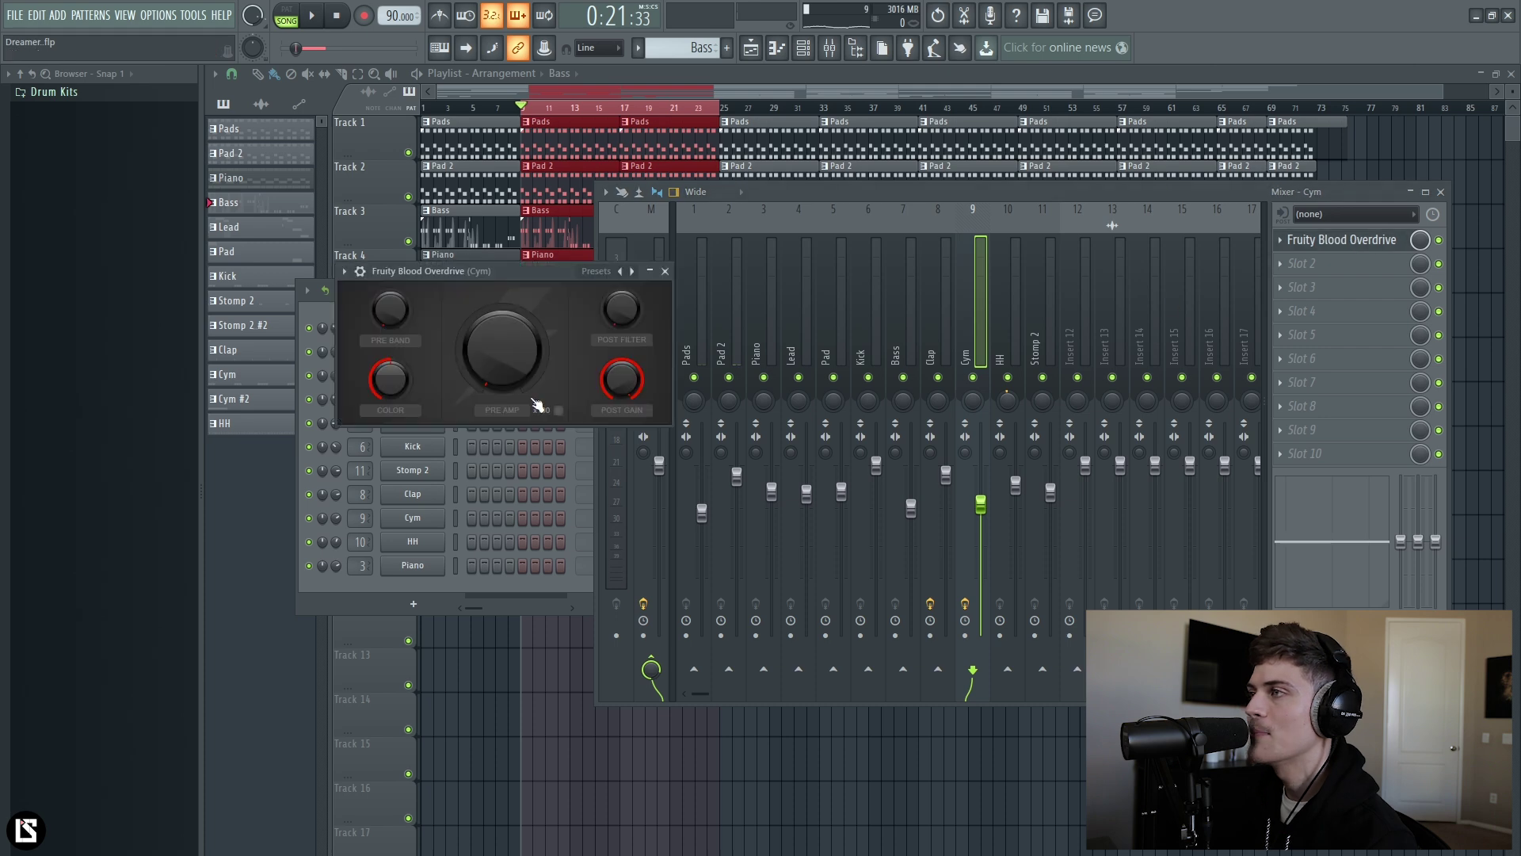
- Raise the overdrive's pre-amp on the Cym track to about 0.48 during playback
key("space")
left_click_drag(501, 349, 501, 321)
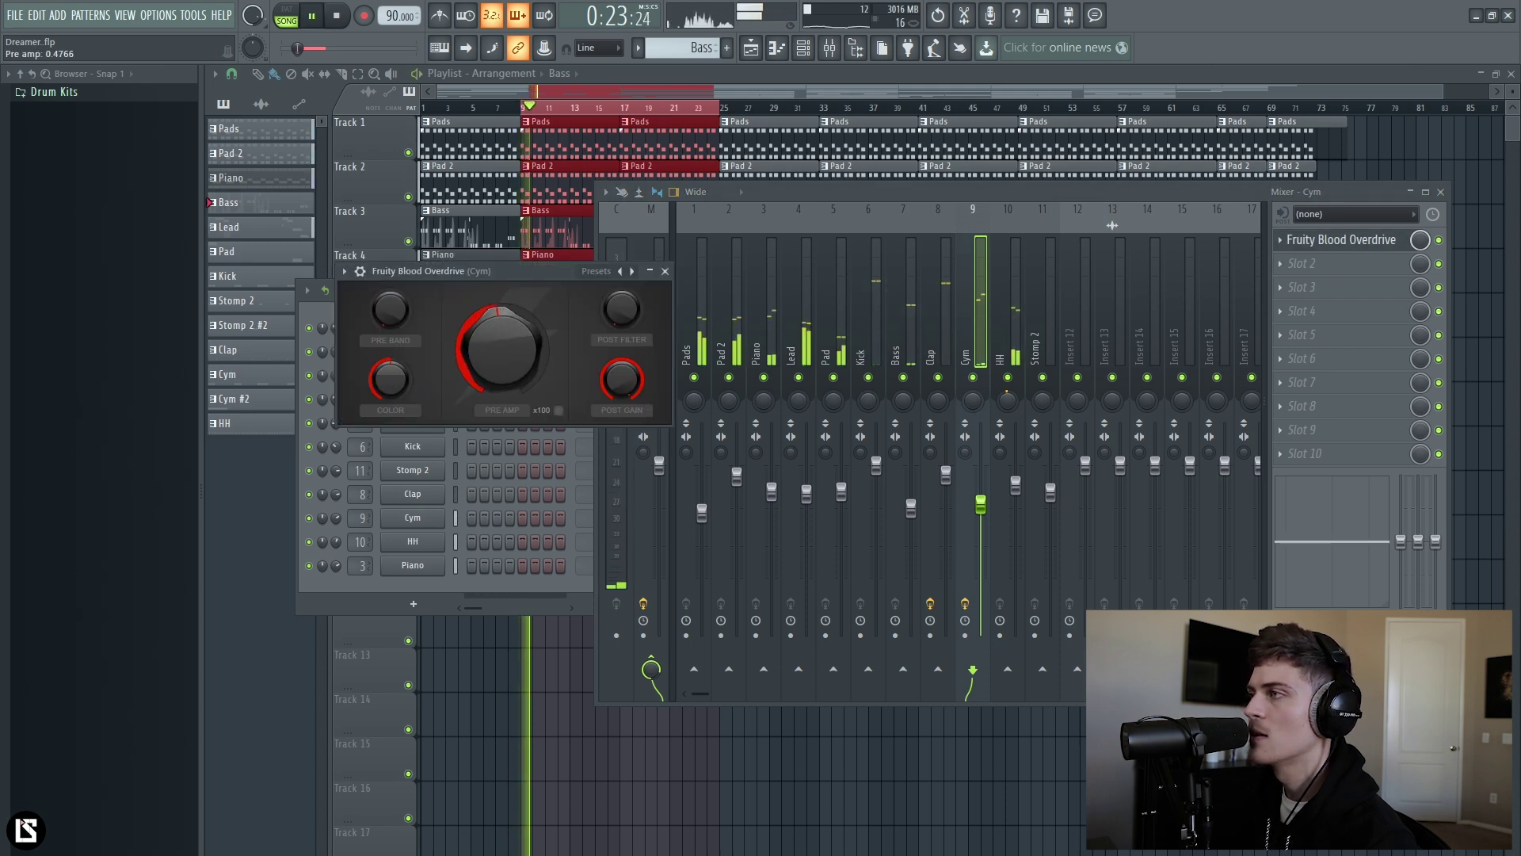
key("space")
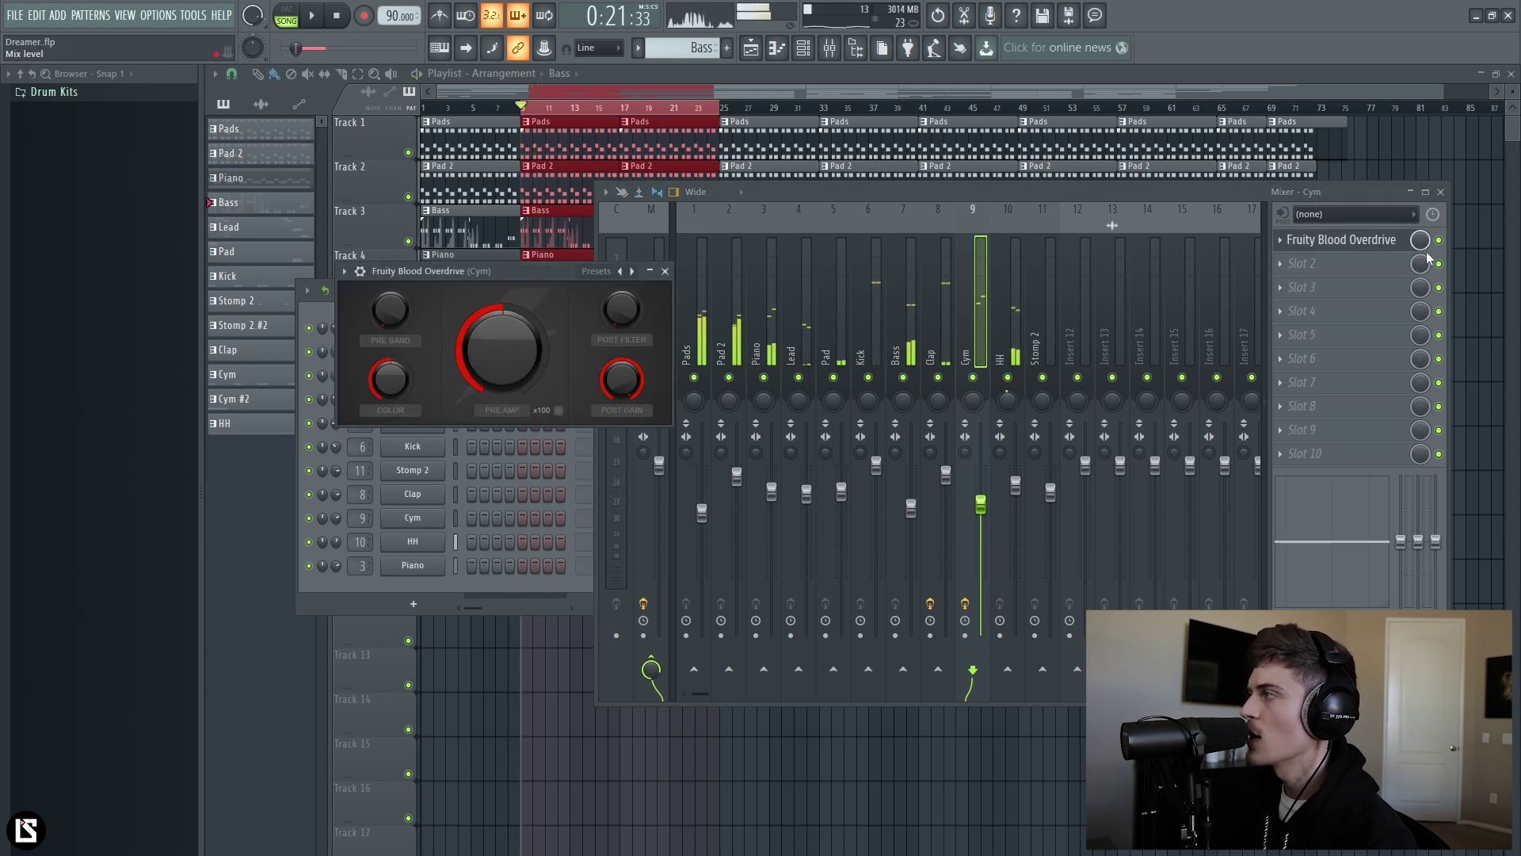
- Reduce the overdrive's mix level on the Cym track to about 11% and lower the track's fader to -6.5 dB during playback
left_click(714, 412)
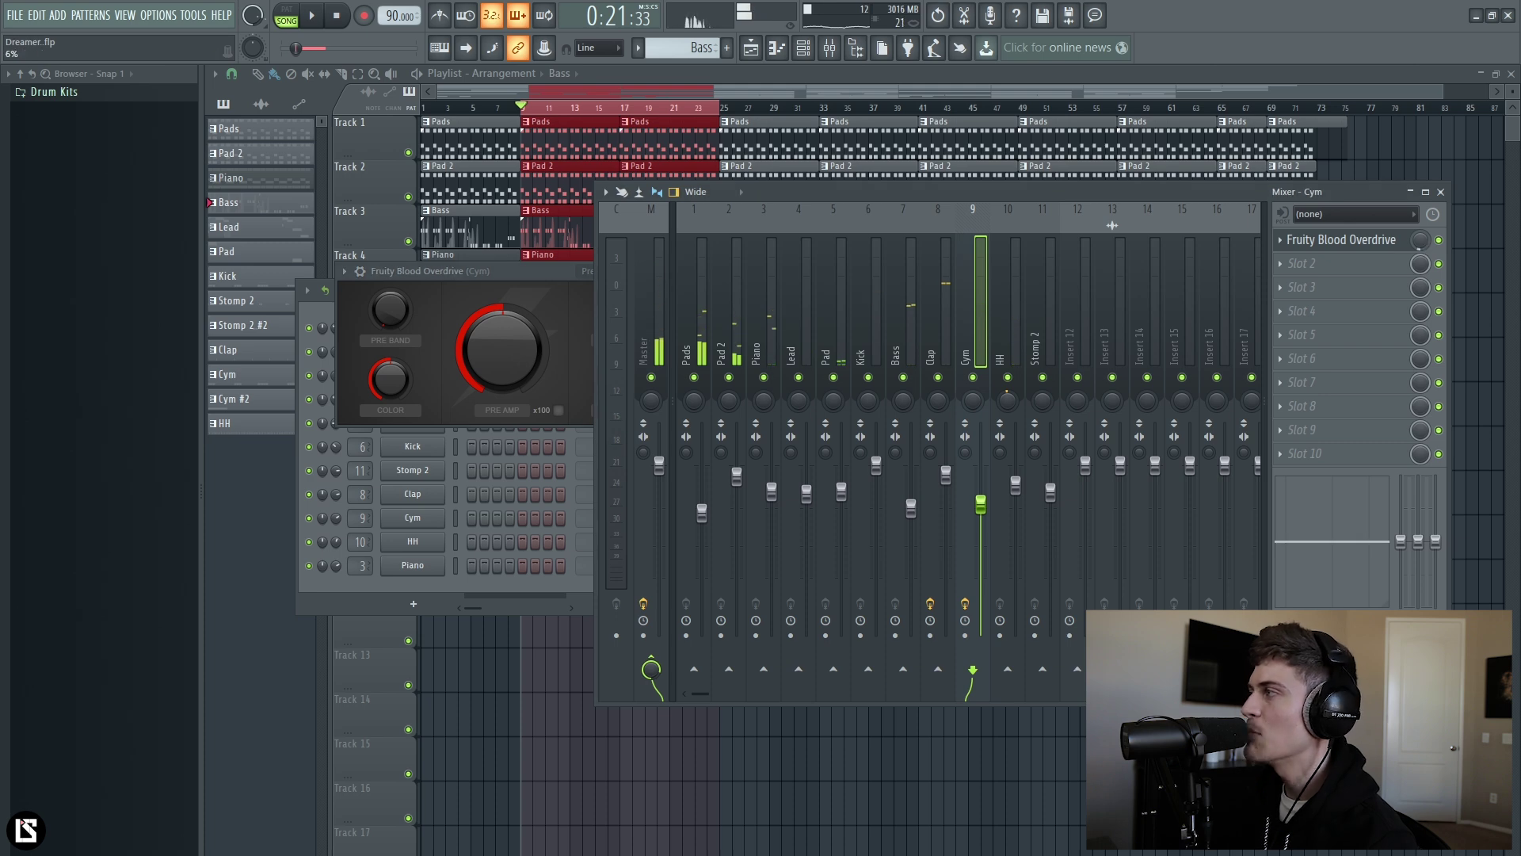
key("space")
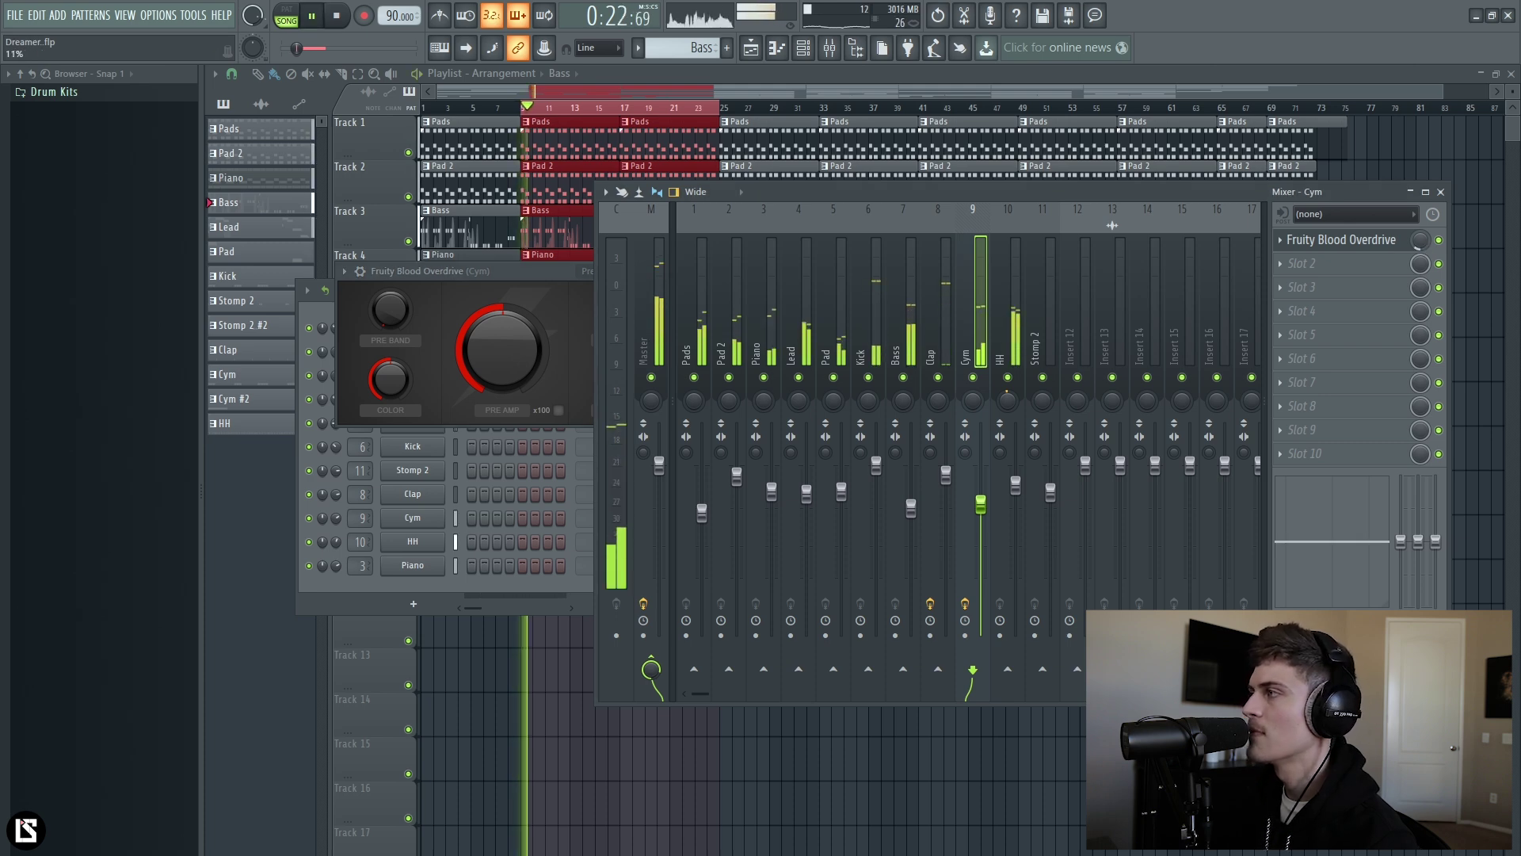
left_click_drag(983, 509, 985, 514)
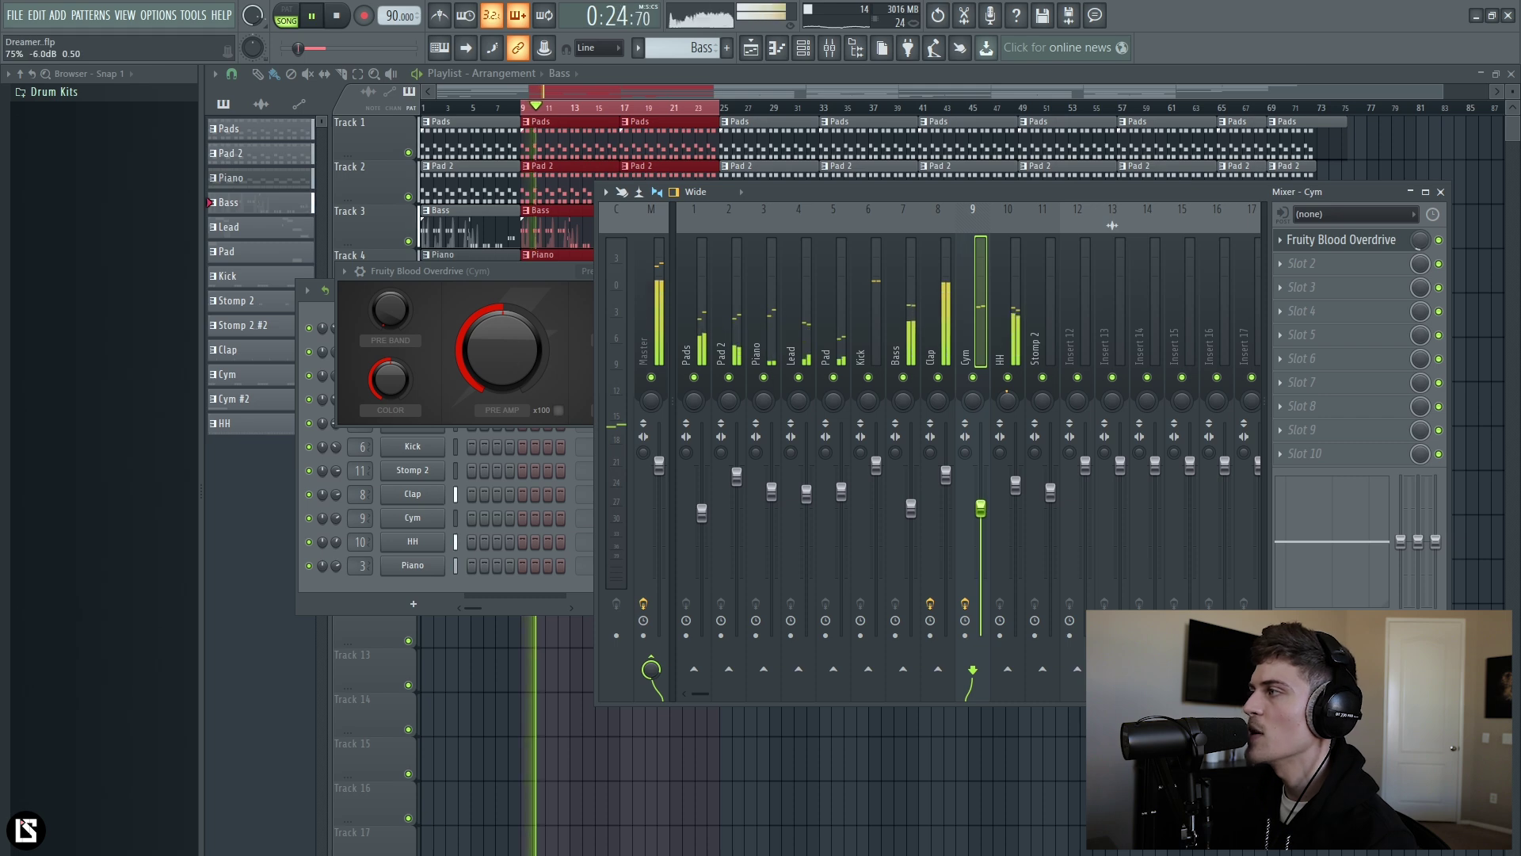
left_click_drag(985, 514, 985, 518)
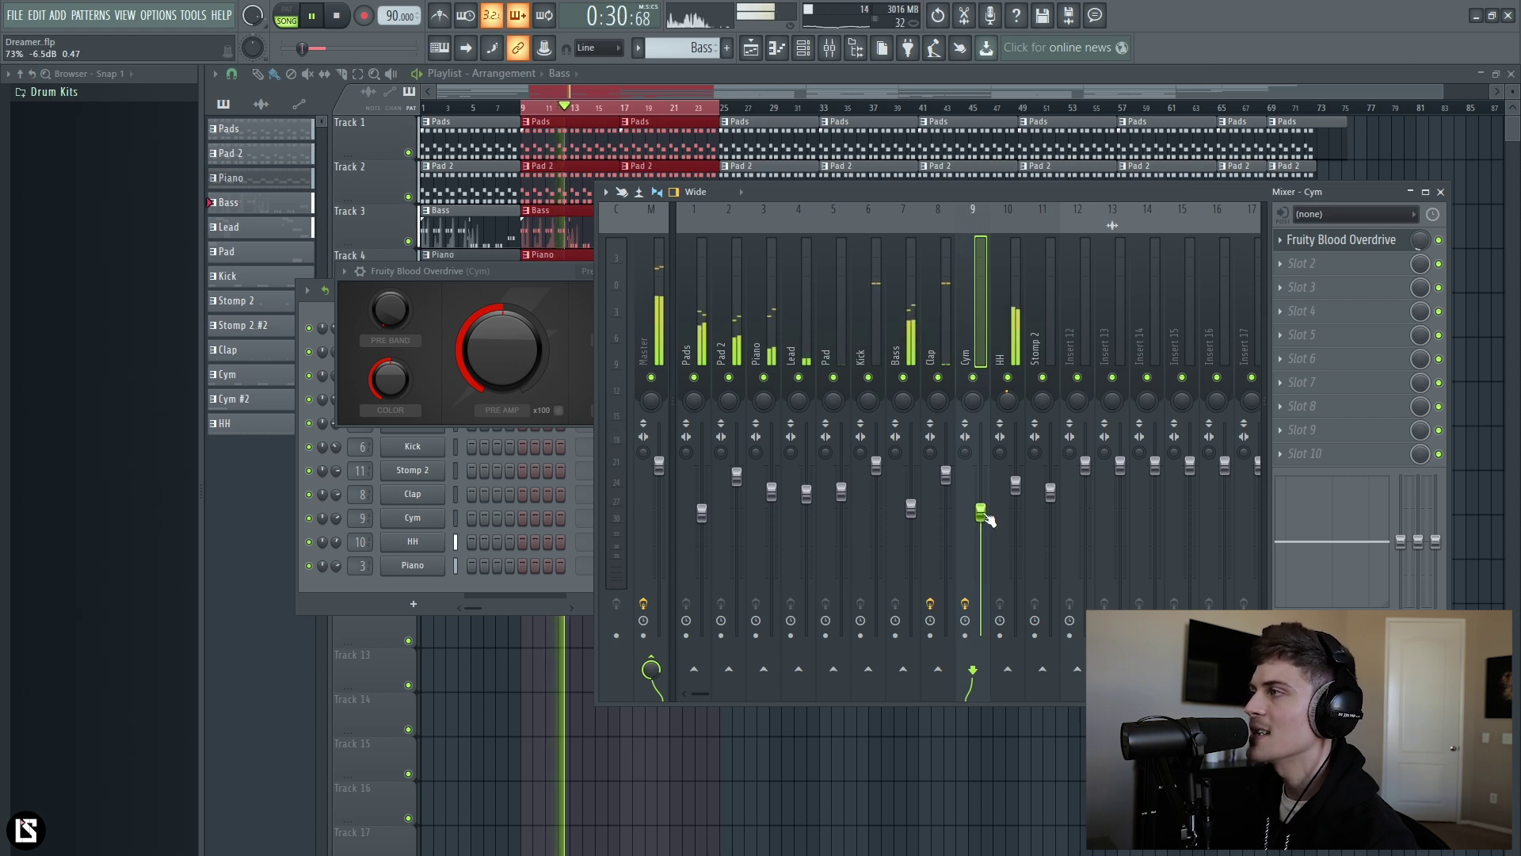
- Load Decapitator into the first effect slot of the Bass mixer track and place its window over the mixer
left_click(915, 326)
key("space")
left_click(1326, 239)
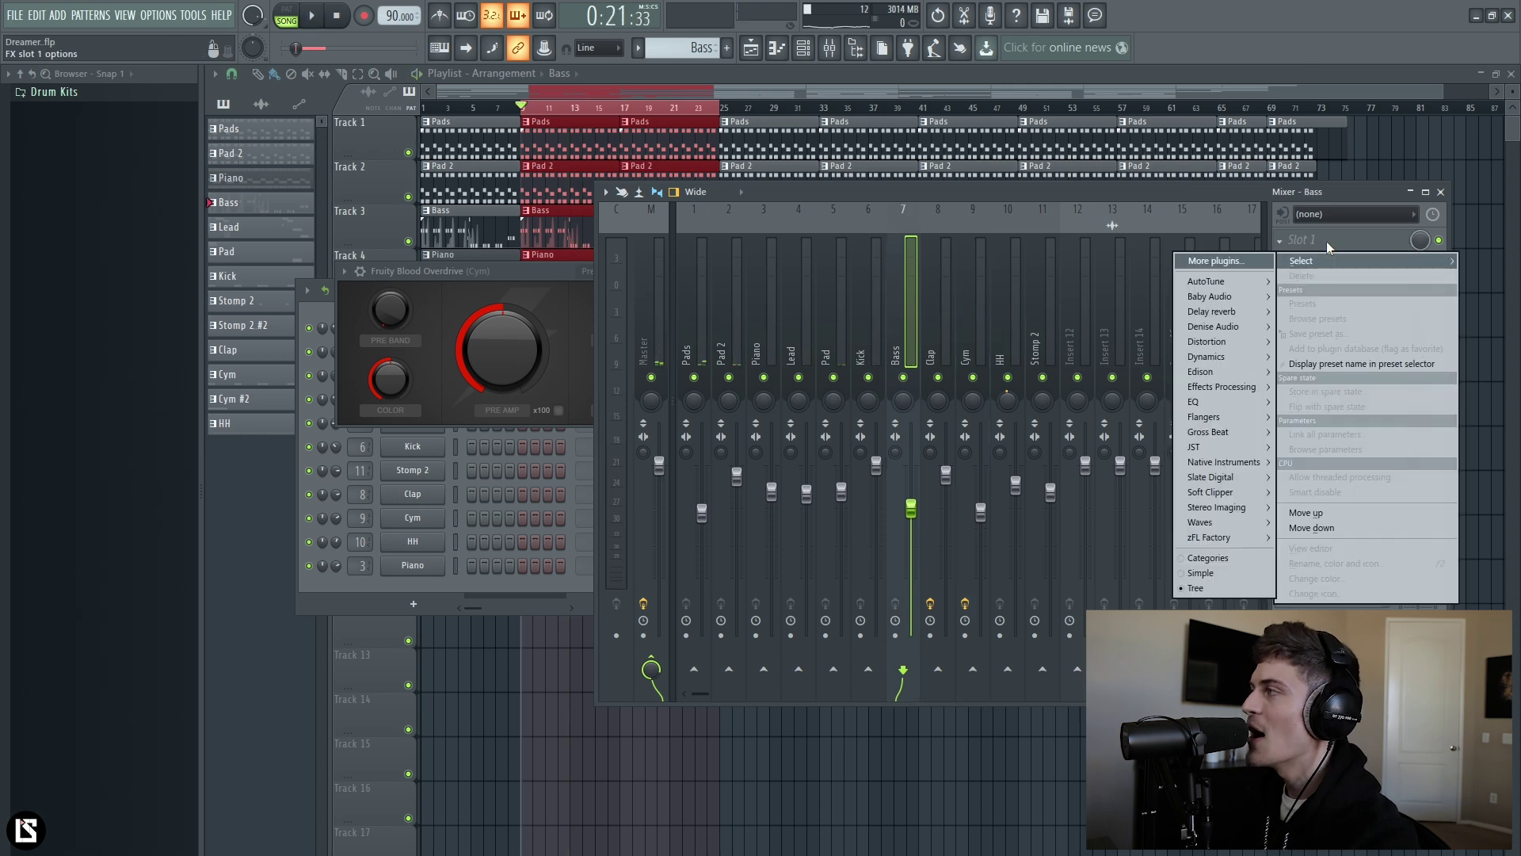
mouse_move(1230, 343)
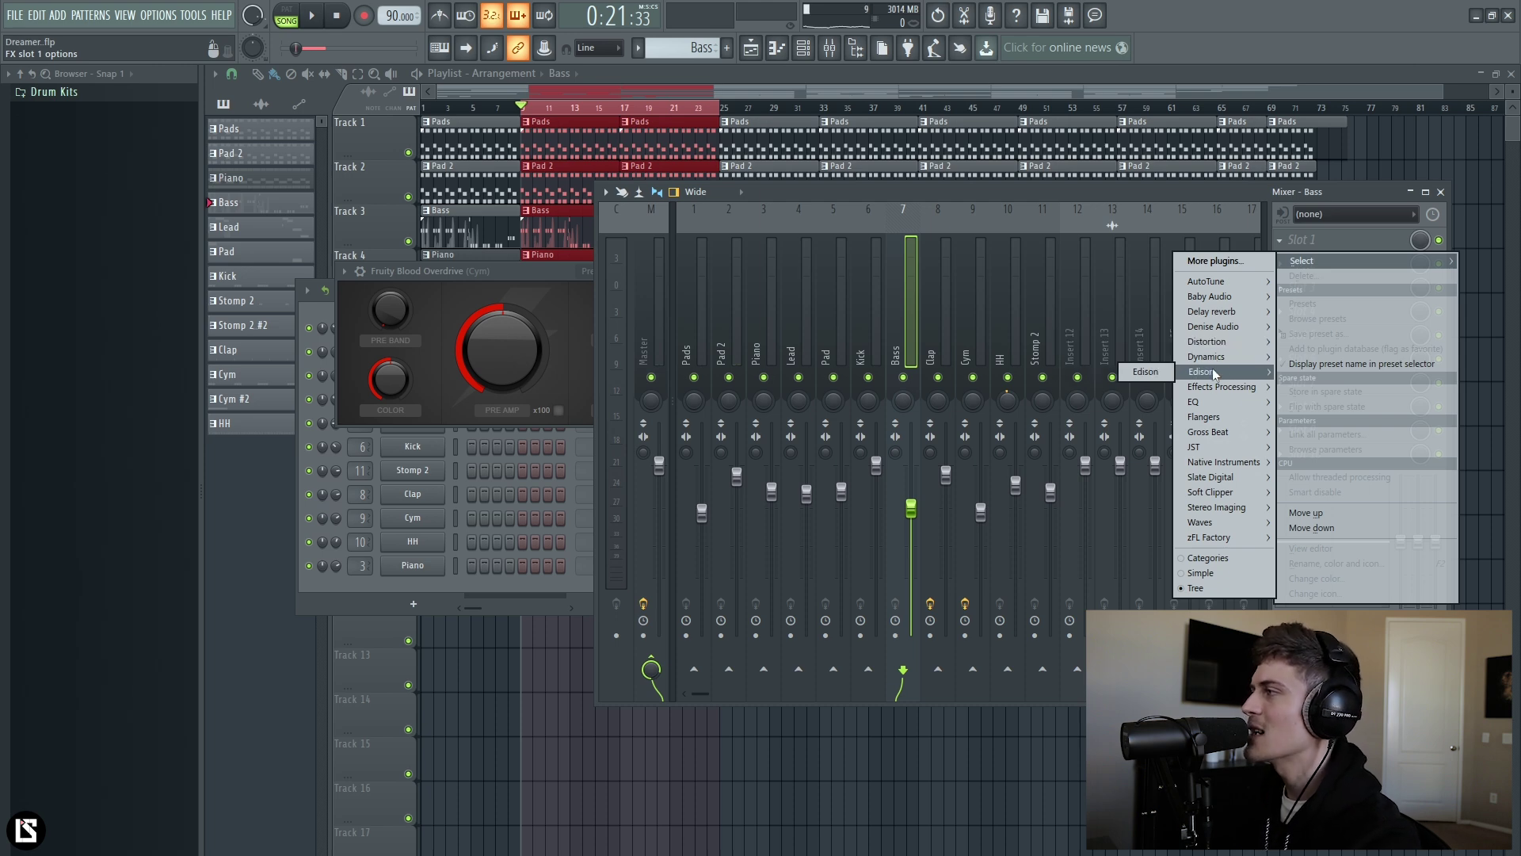
mouse_move(1217, 392)
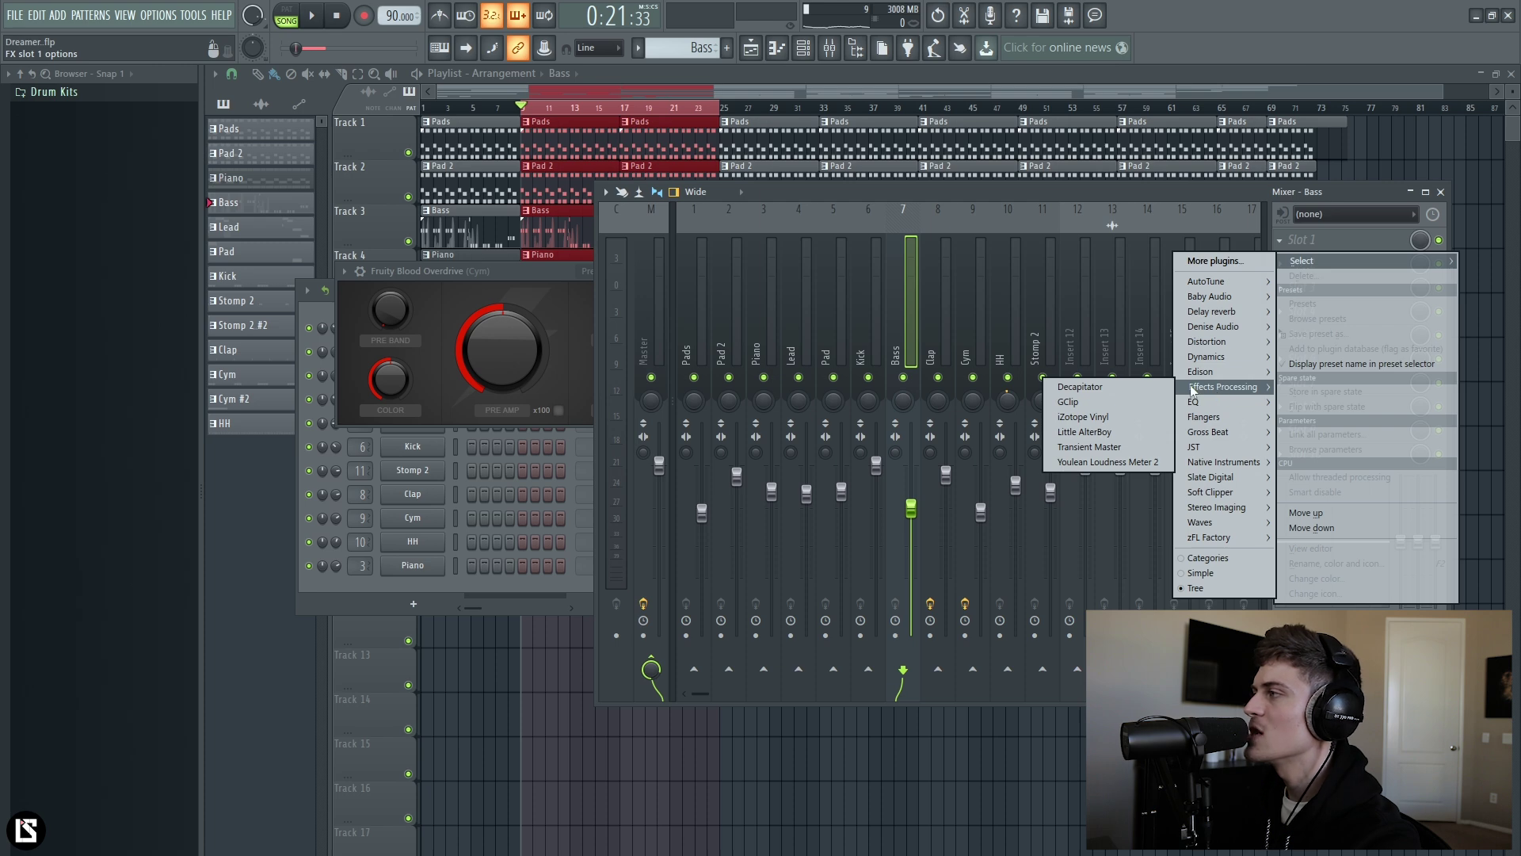
left_click(1114, 387)
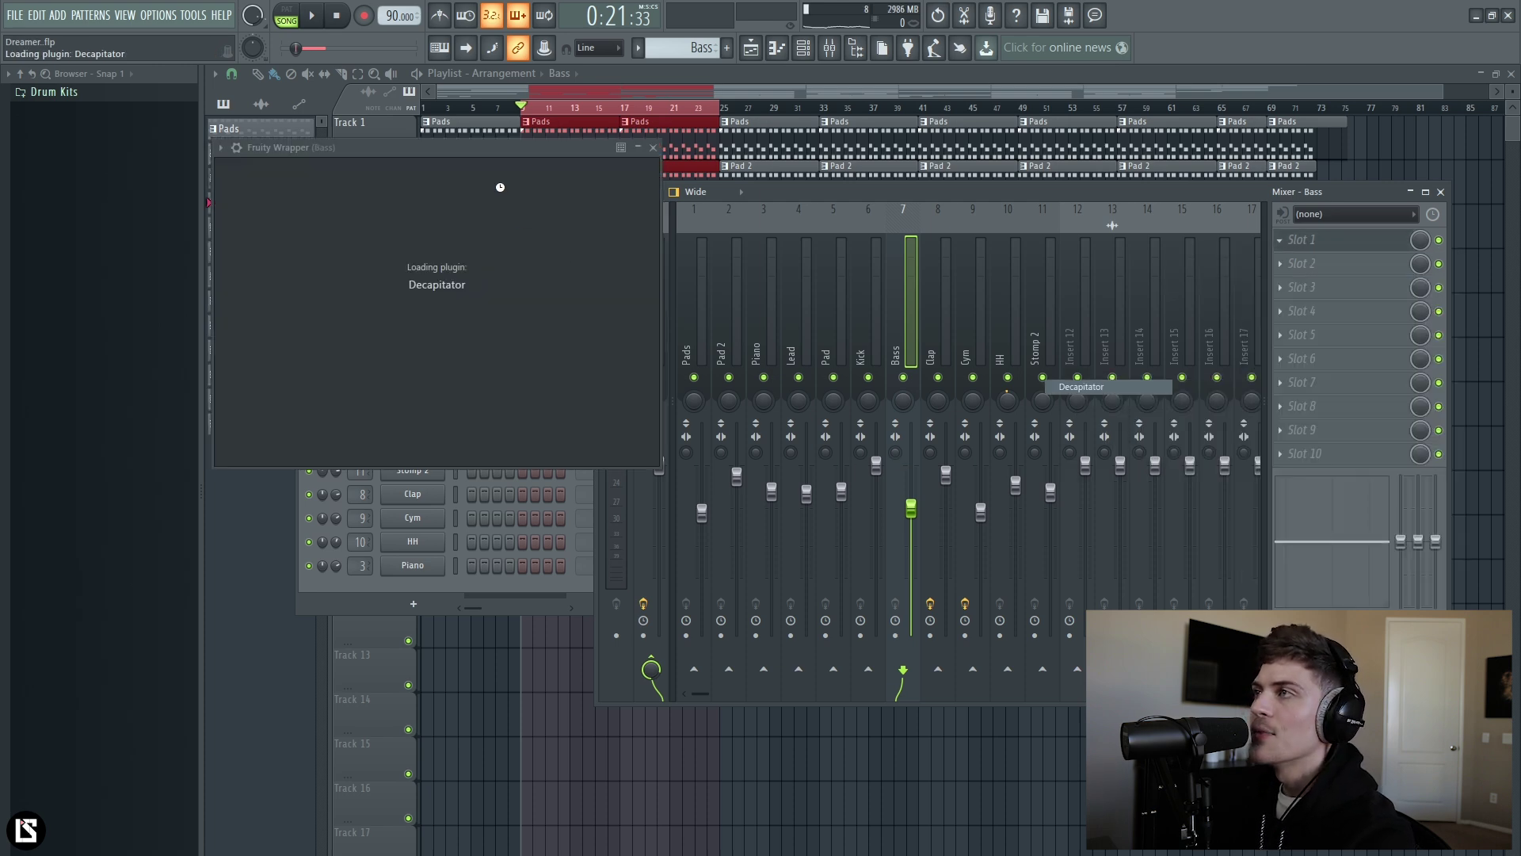
left_click_drag(477, 147, 812, 367)
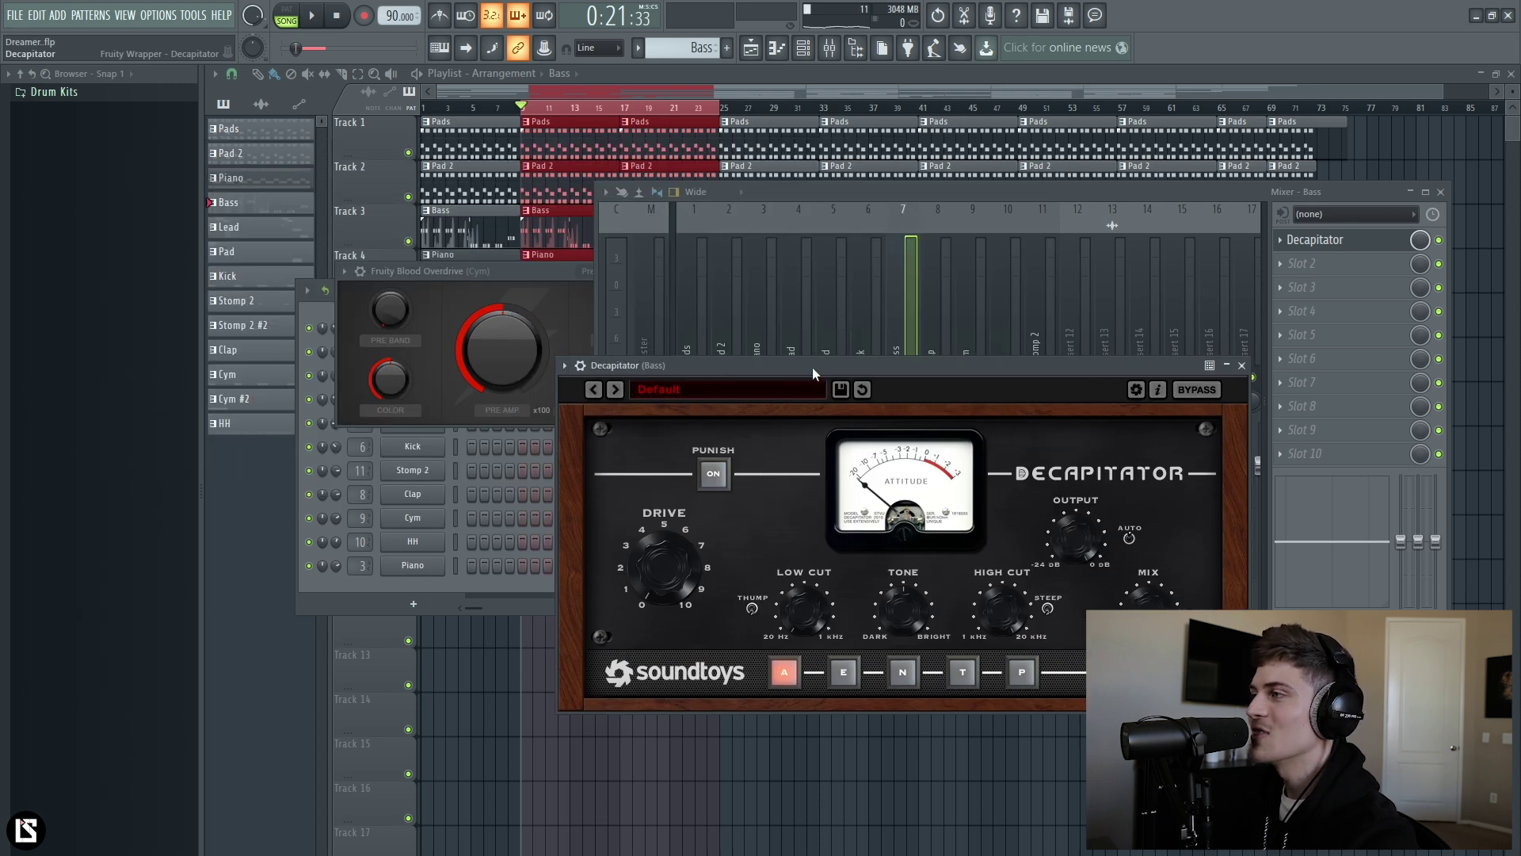
- Raise Decapitator's drive on the Bass track to about 2.9 during playback
left_click(905, 189)
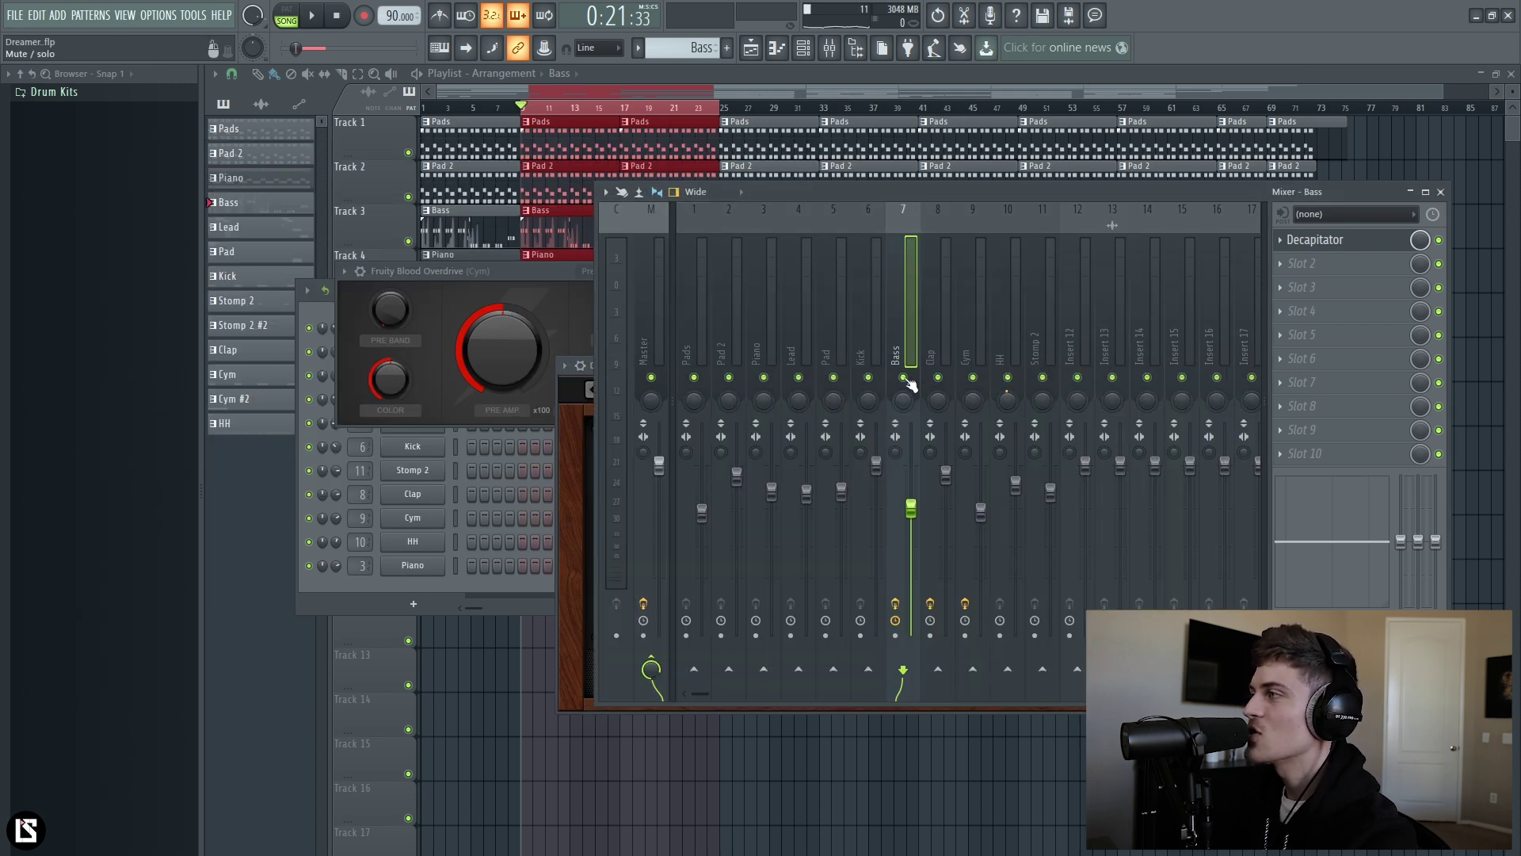
left_click(582, 532)
key("space")
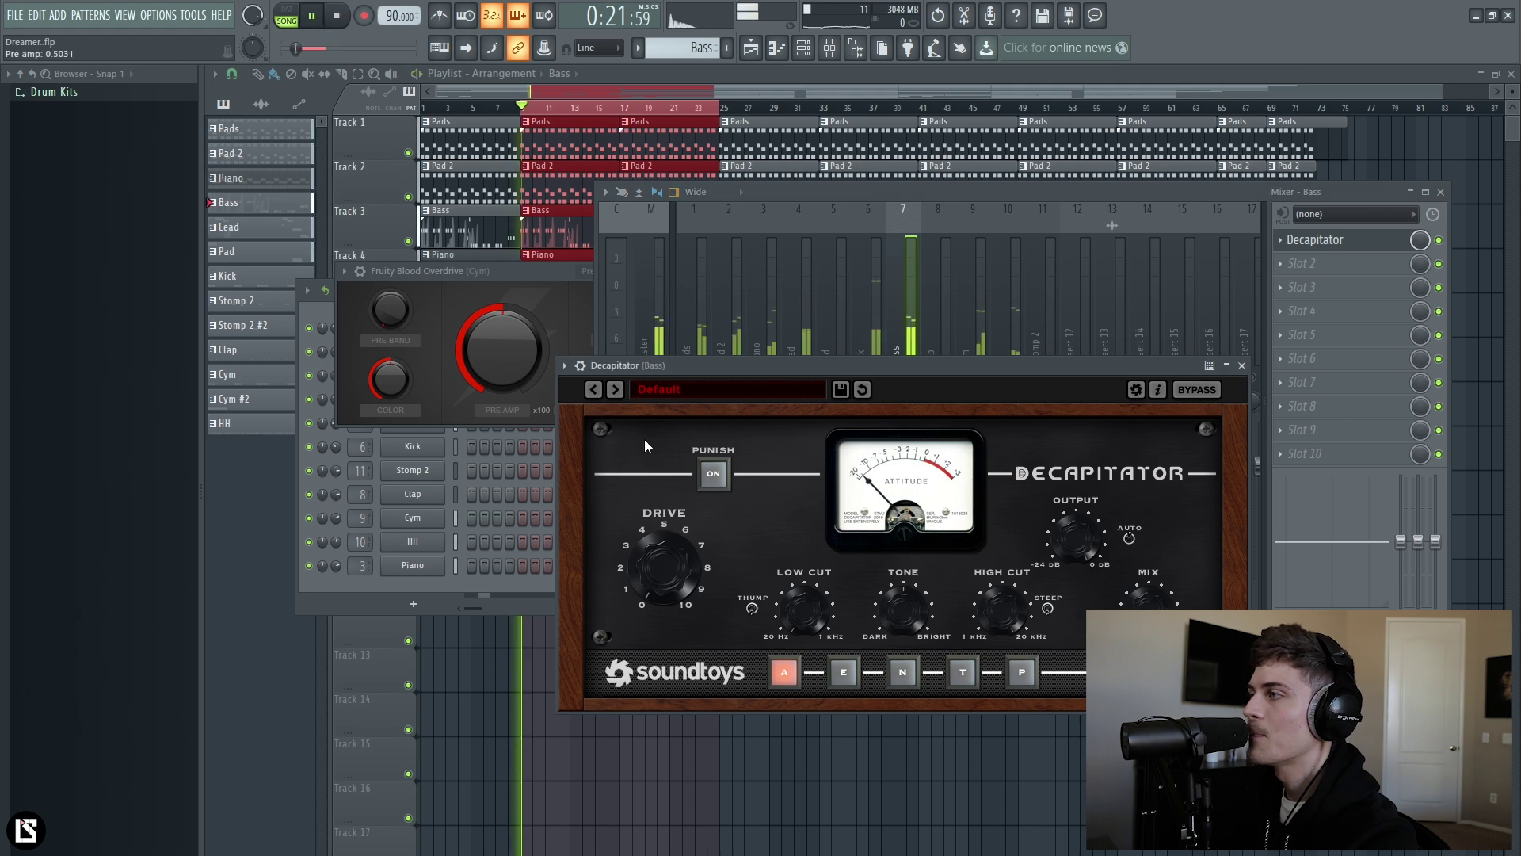
left_click_drag(682, 559, 677, 534)
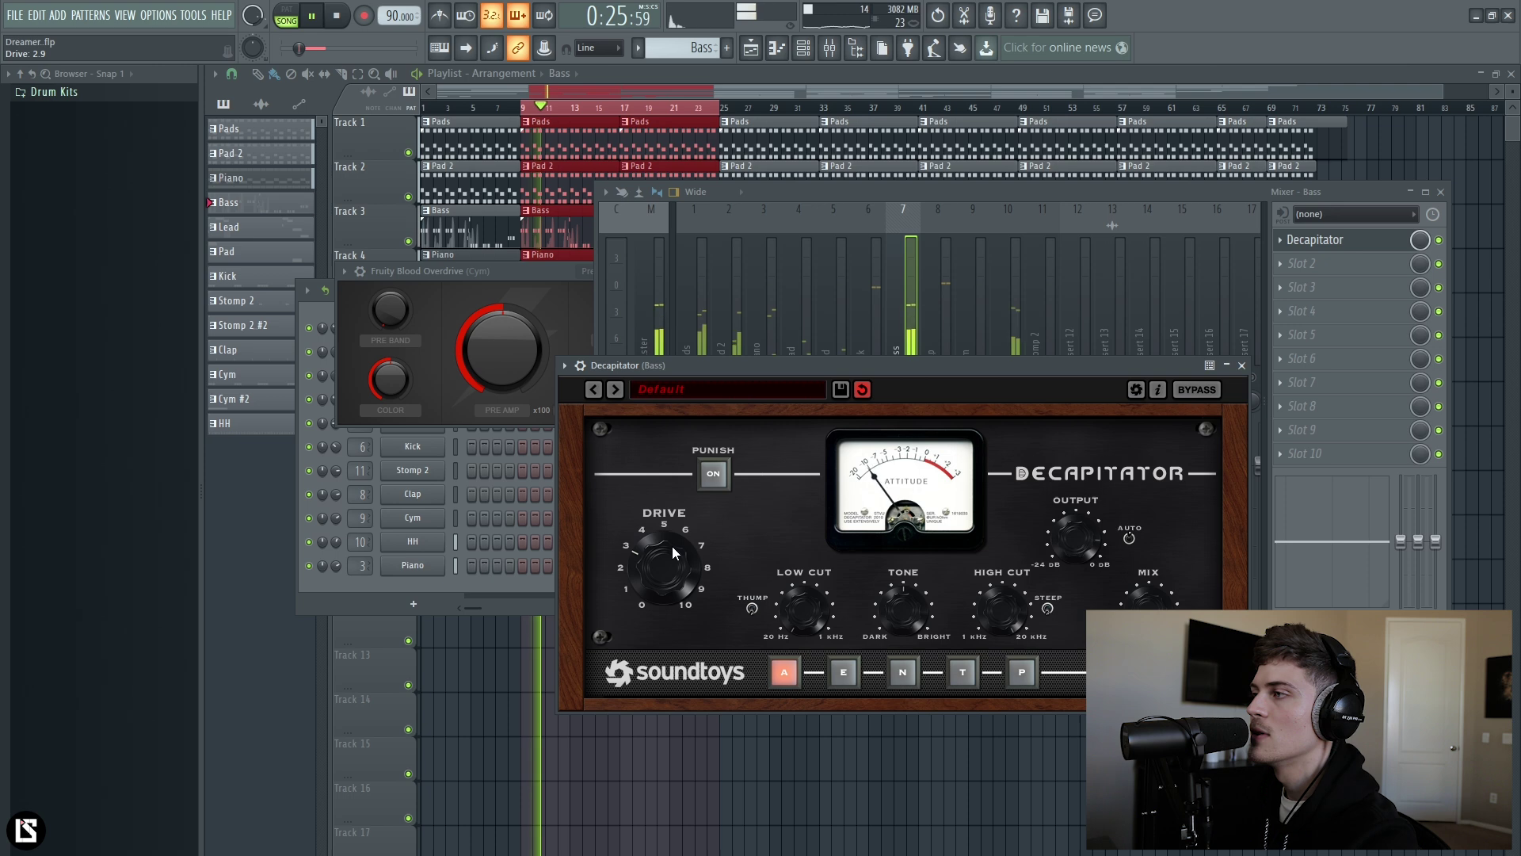
- Audition Decapitator's A, N, T and P saturation styles on the Bass, settle on style E, and set the drive to about 2.1
left_click(848, 677)
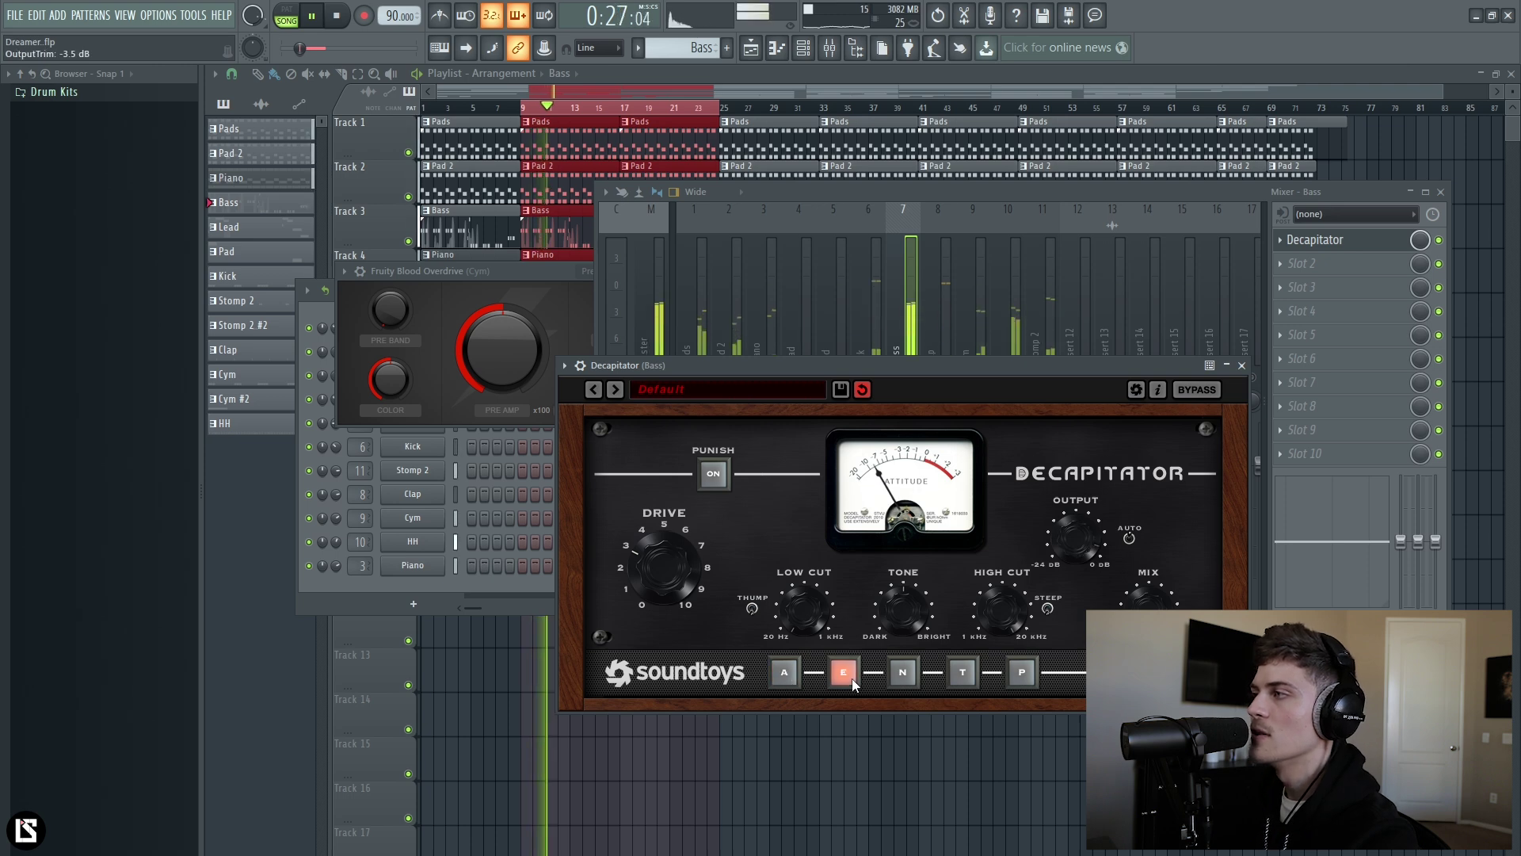
left_click(788, 673)
left_click(905, 674)
left_click(963, 673)
left_click(1018, 678)
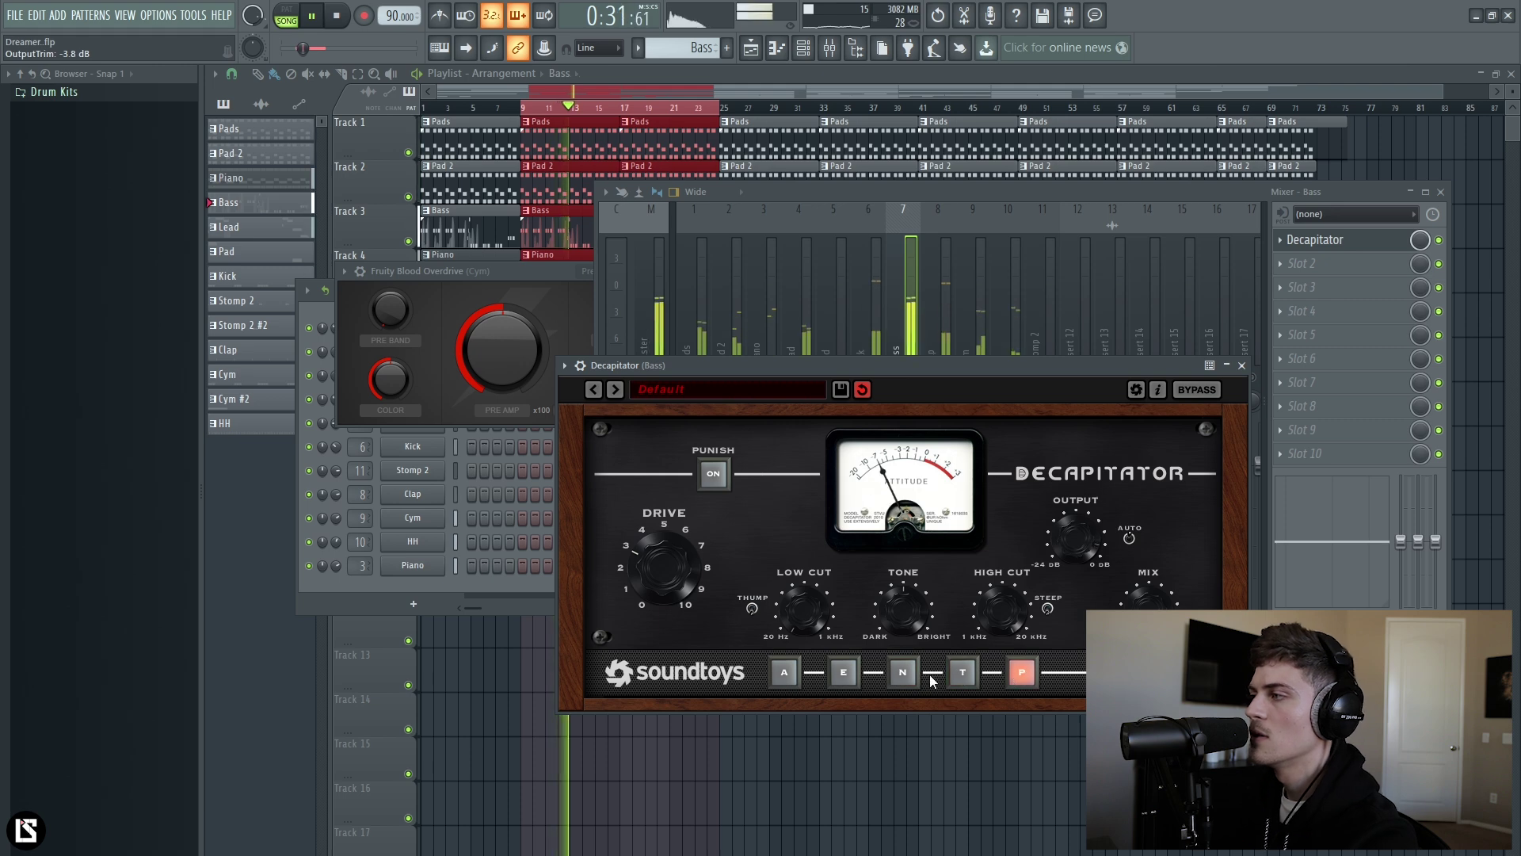
left_click(844, 674)
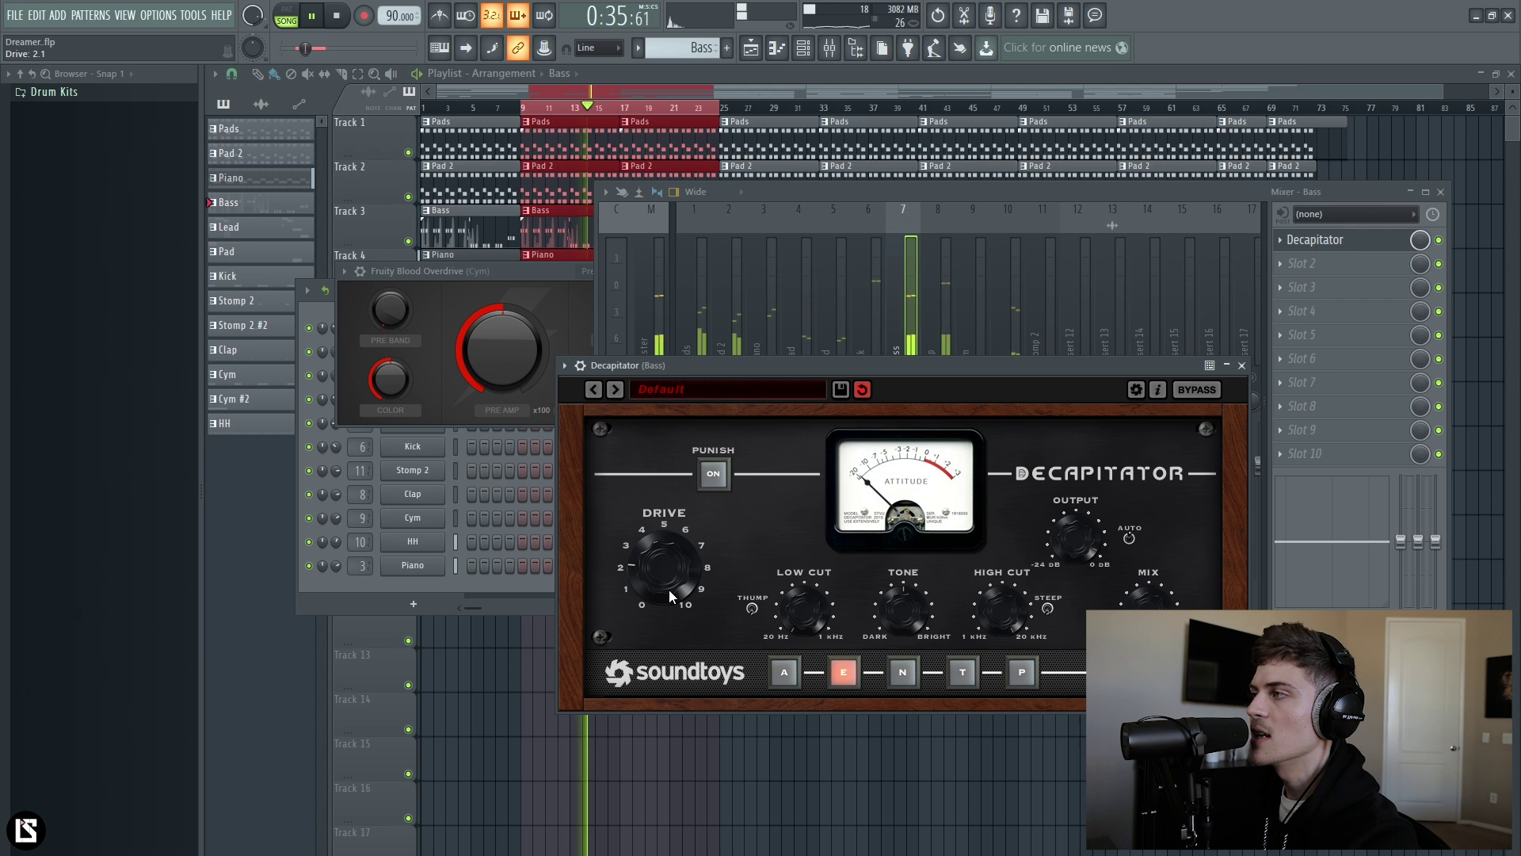
- Compare the Bass with Decapitator enabled and bypassed in the full mix, set its output trim to about -4.0 dB, and close it
left_click(1241, 365)
right_click(903, 378)
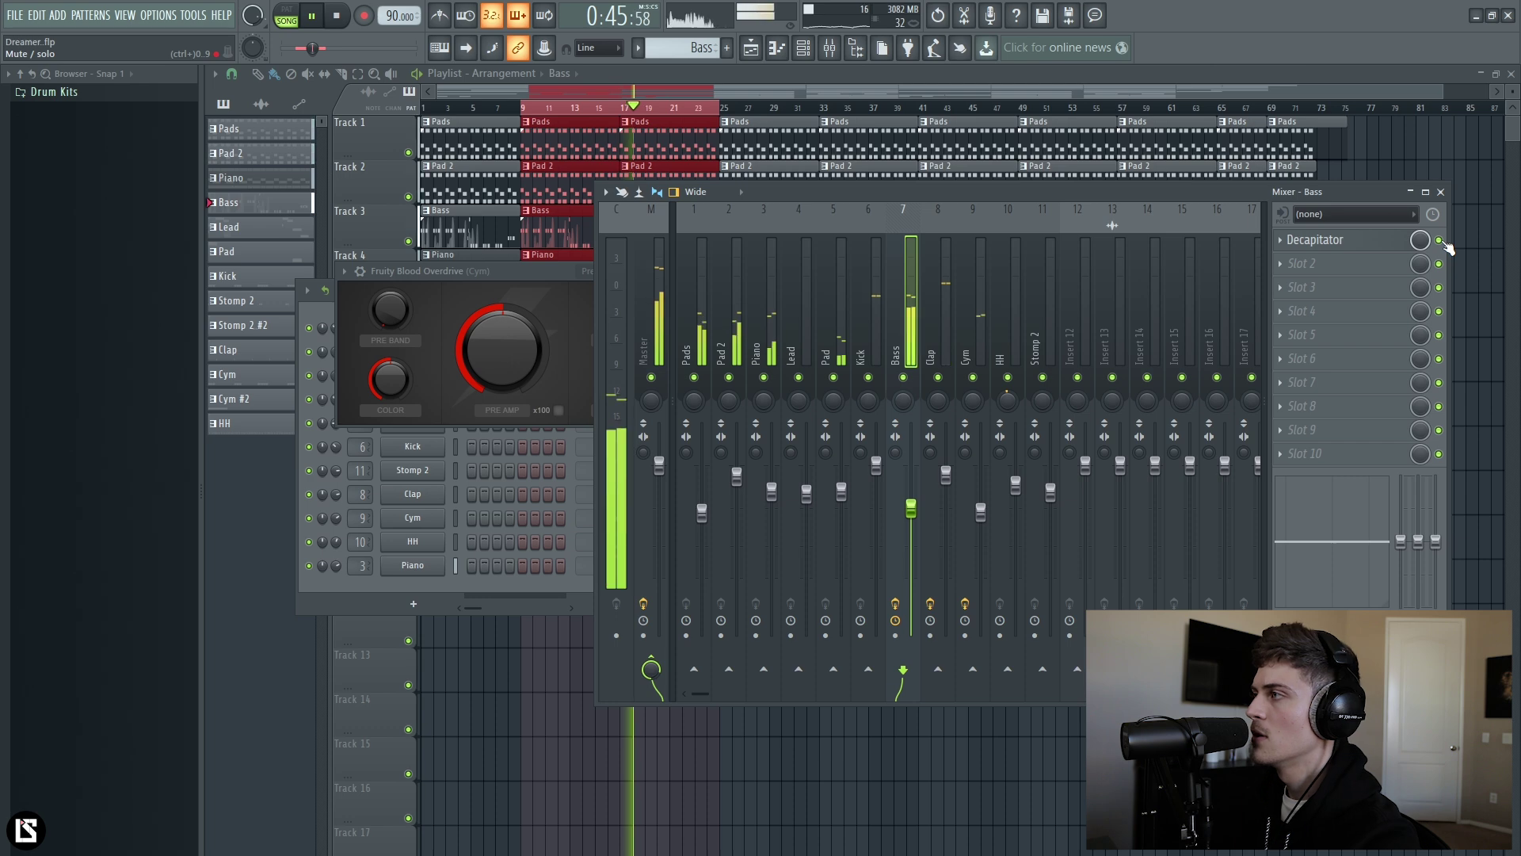
left_click(1338, 246)
key("space")
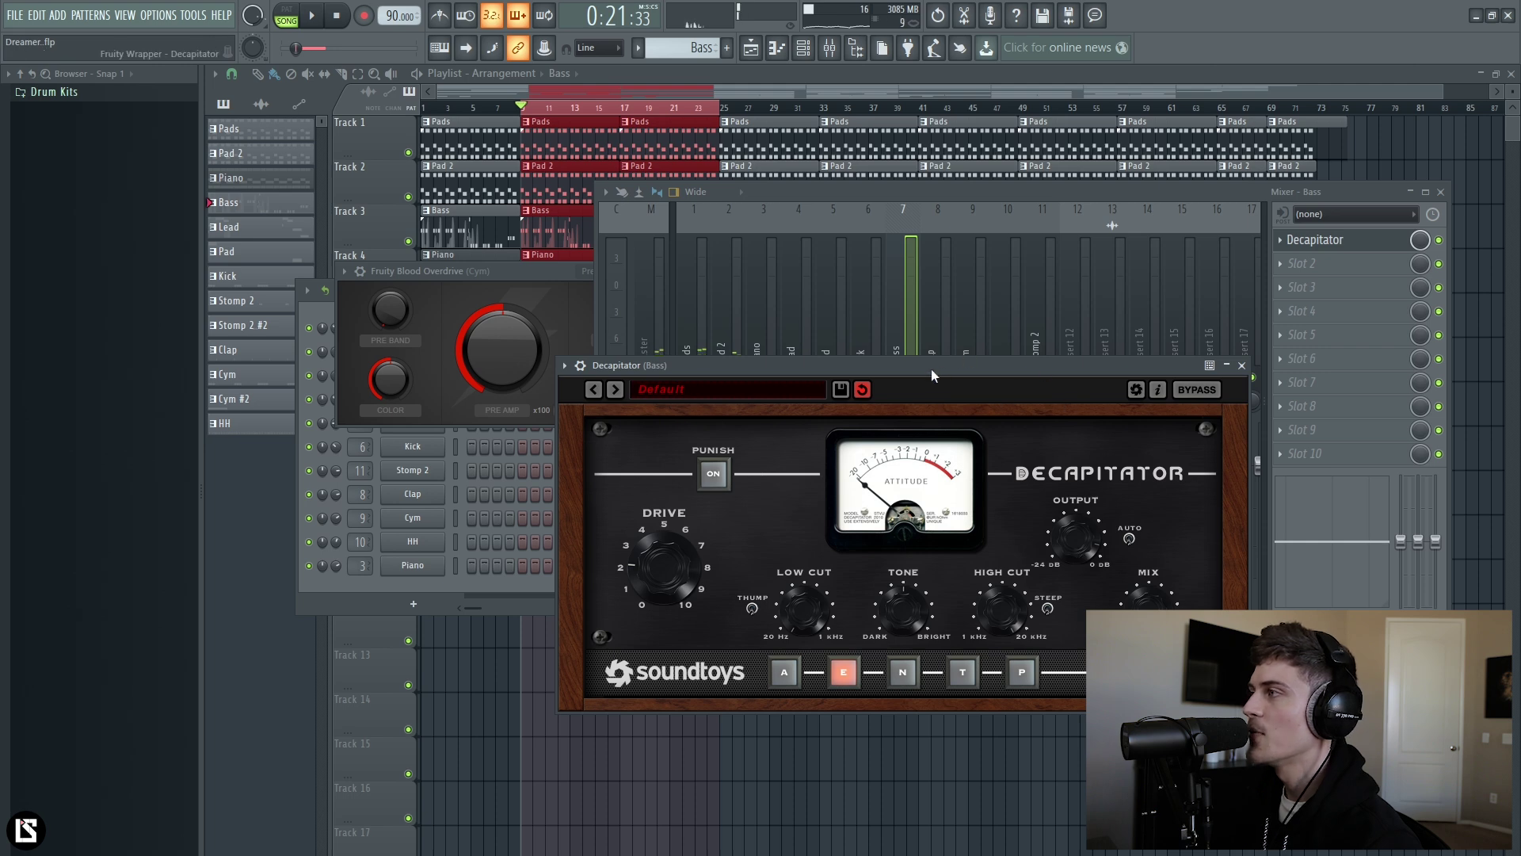
left_click_drag(932, 367, 931, 399)
left_click(925, 191)
key("space")
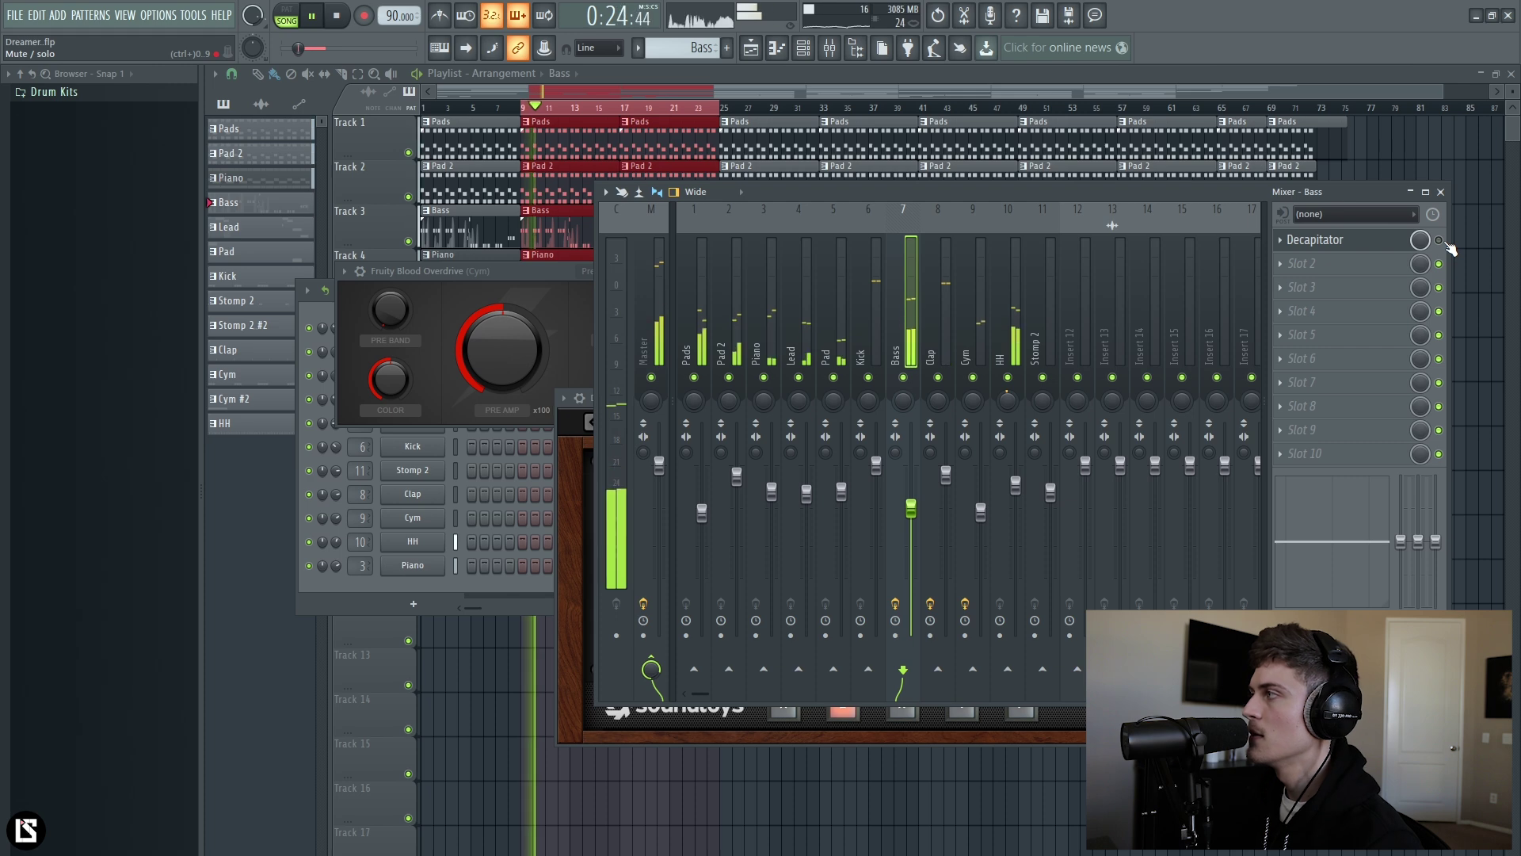
left_click(1323, 245)
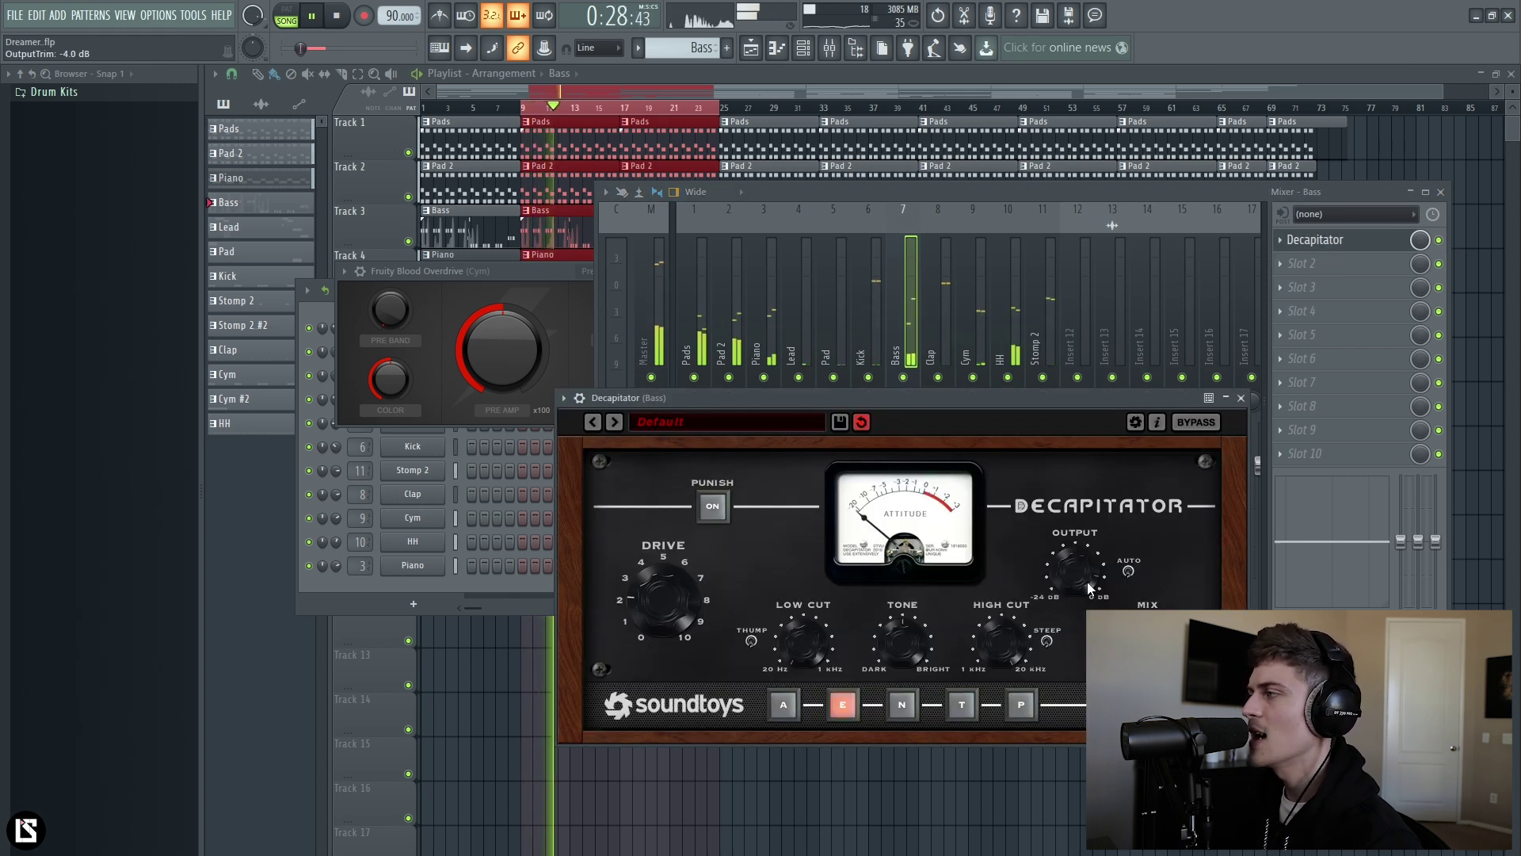
left_click(1241, 399)
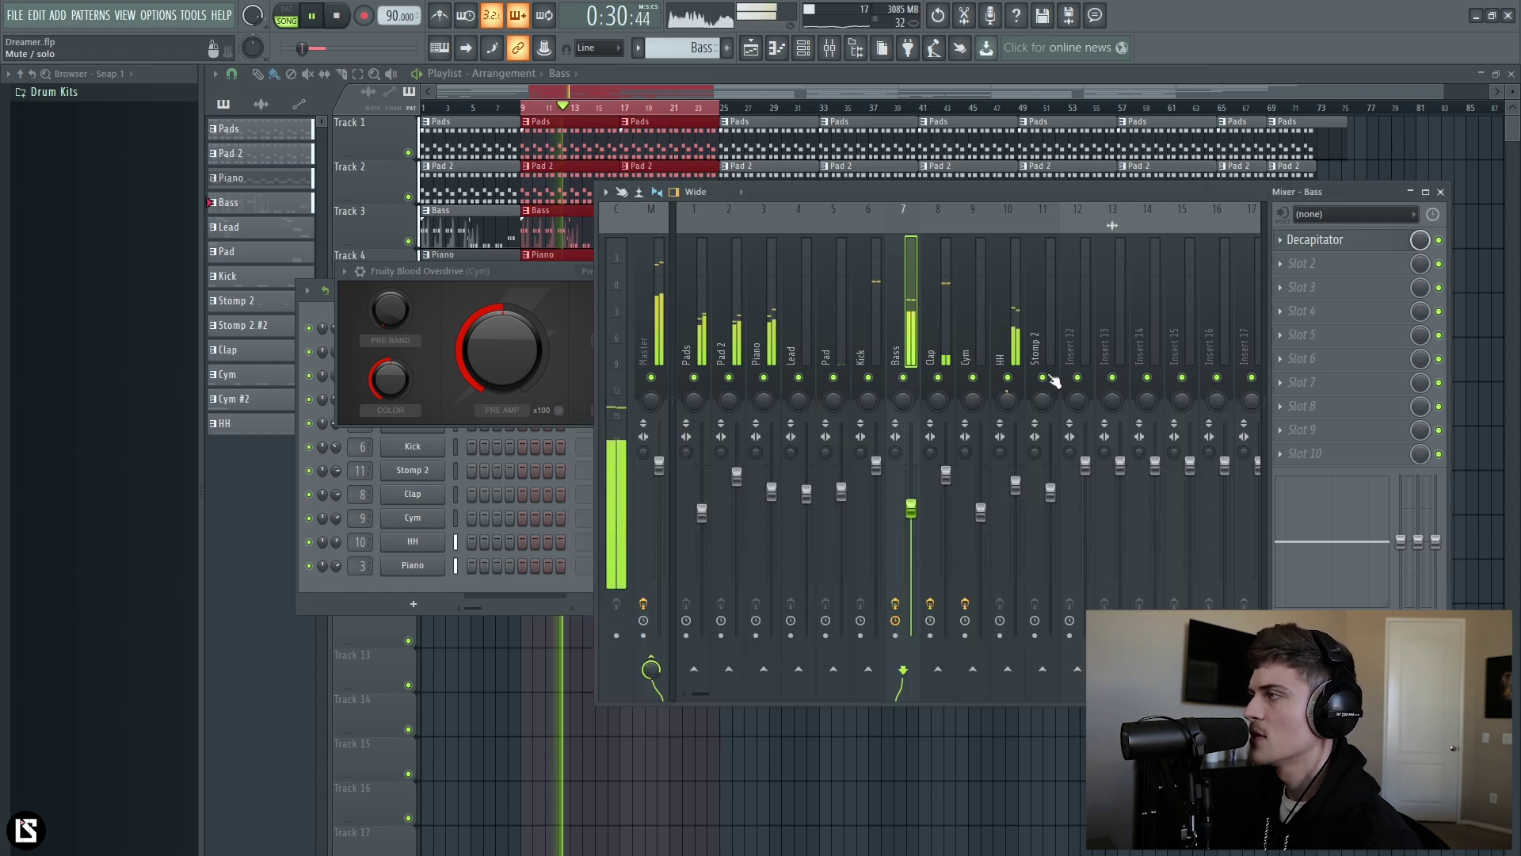
- Add Fruity Parametric EQ 2 in the Cym track's second effect slot and lower the band 7 high shelf to about -2.5 dB at 7093 Hz
left_click(1000, 349)
left_click(986, 352)
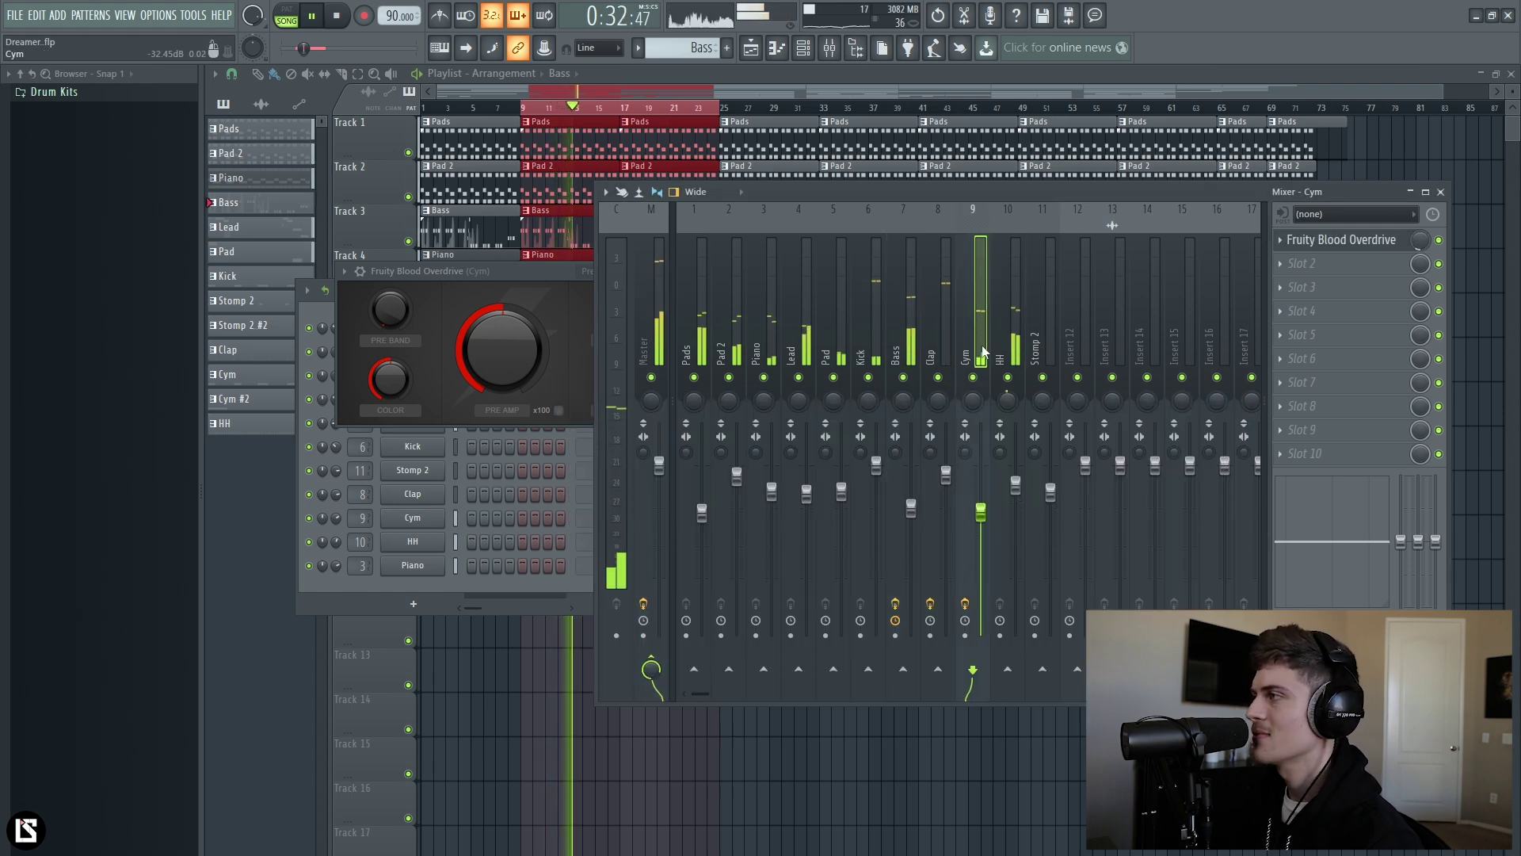
key("space")
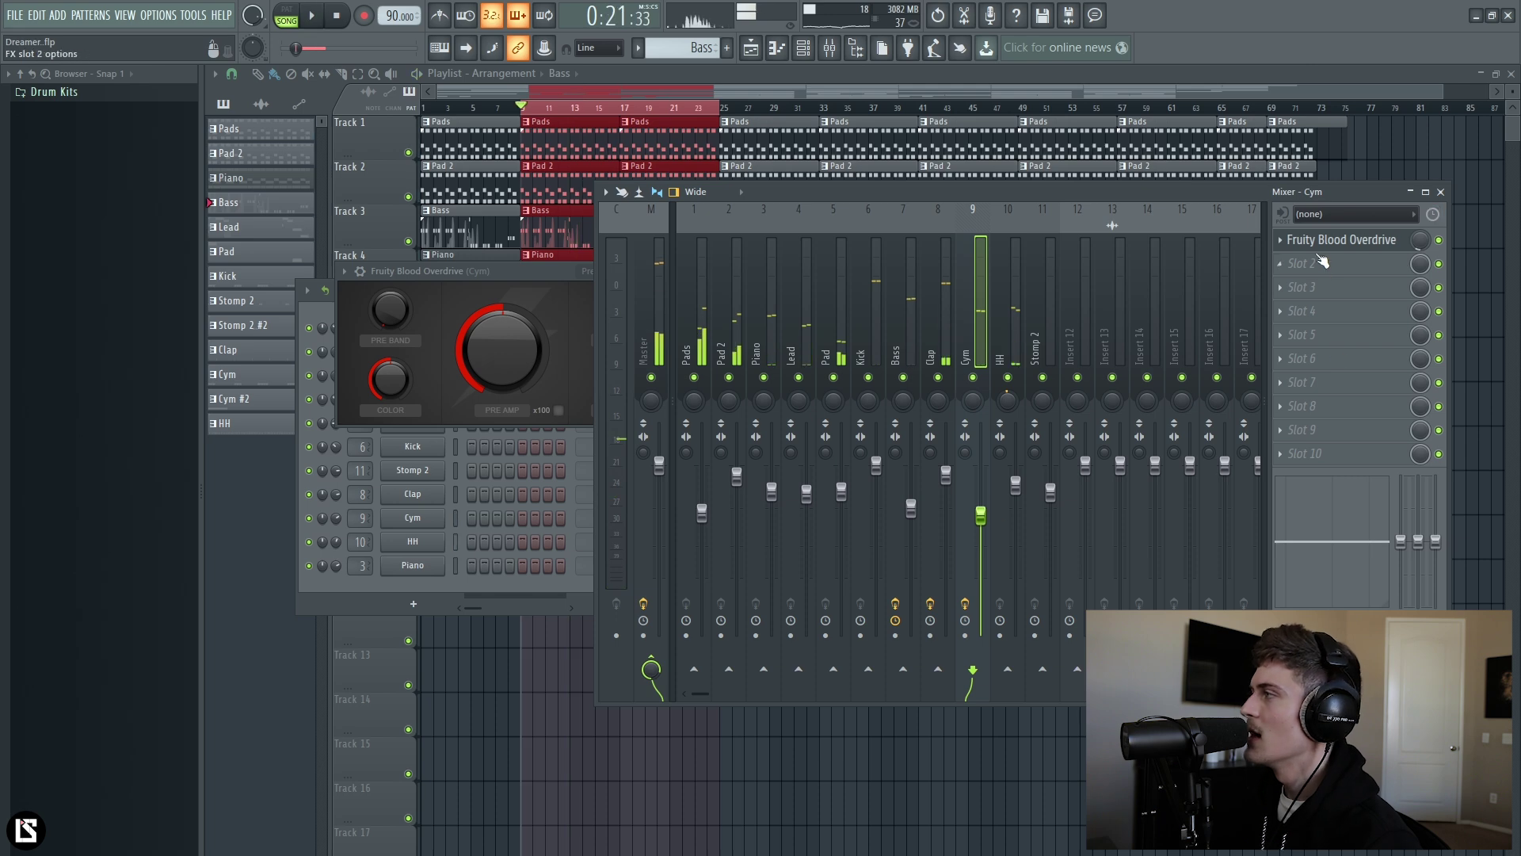
left_click(1304, 263)
mouse_move(1198, 427)
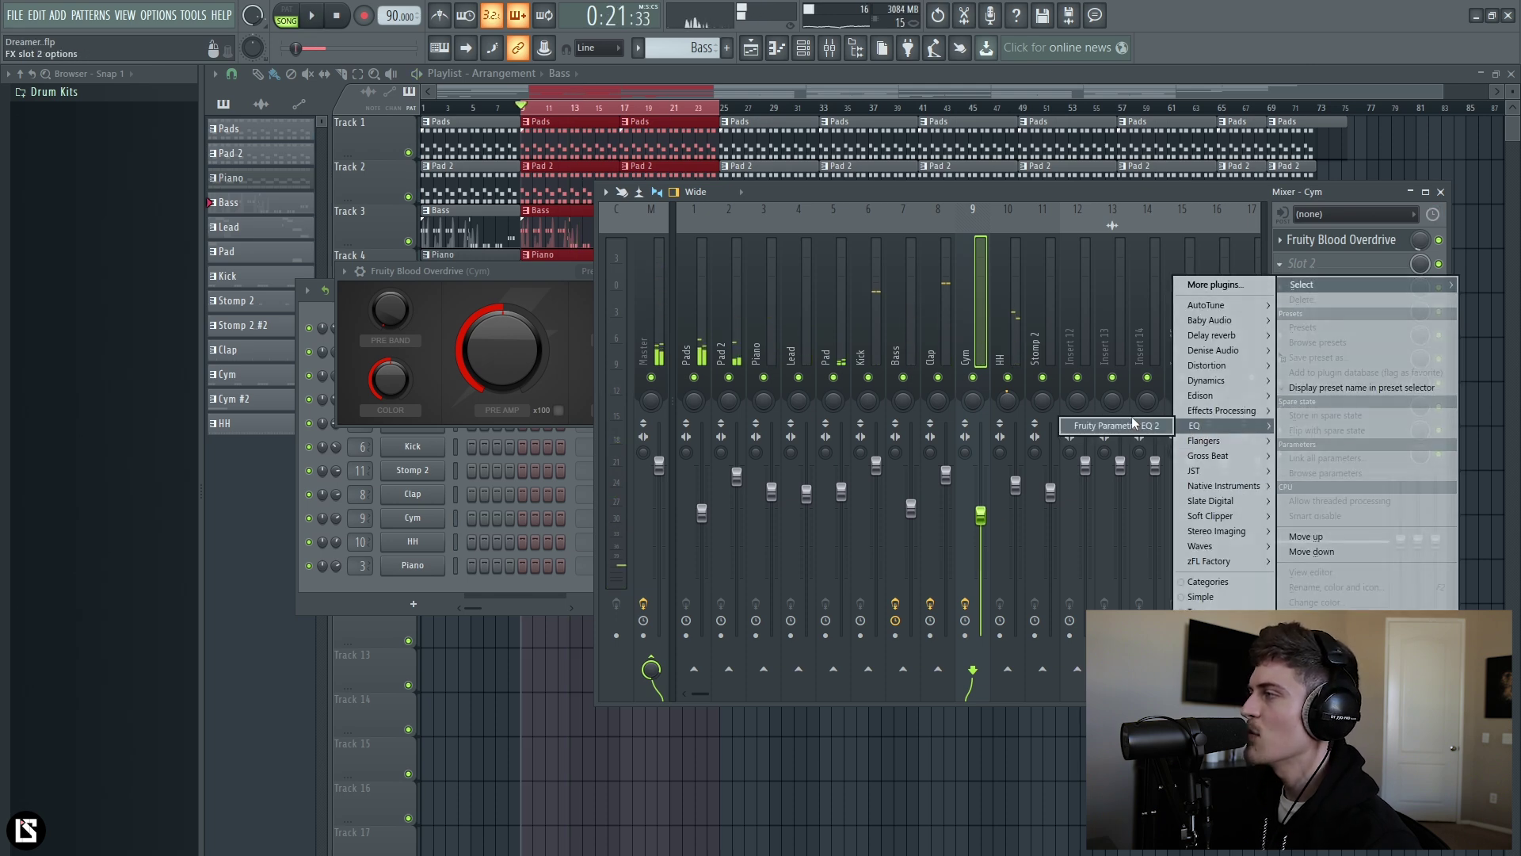
left_click(1117, 426)
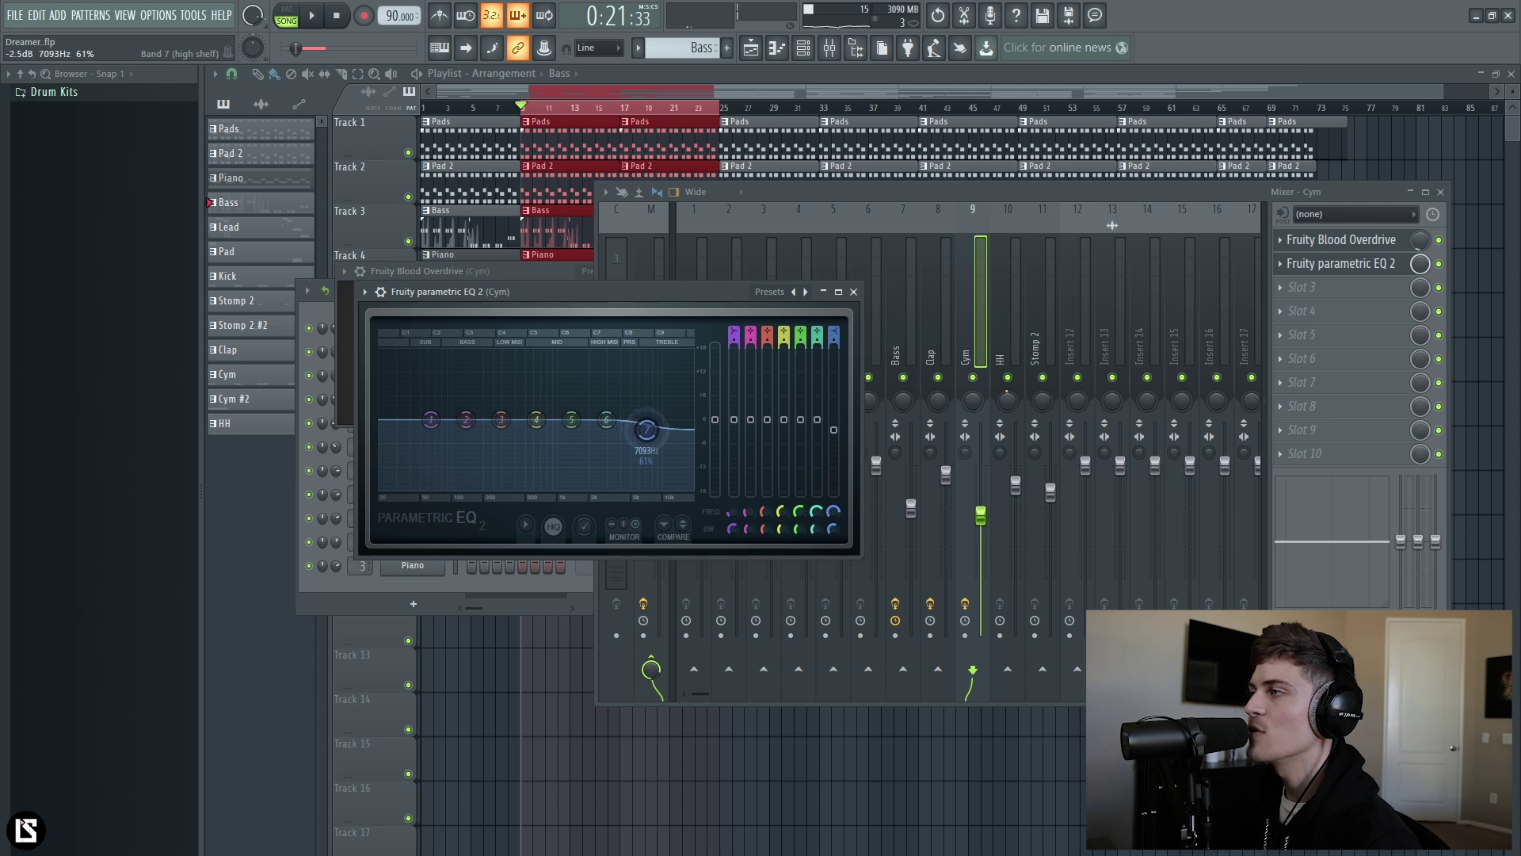
left_click(854, 293)
- Set the Cym EQ's band 7 high shelf to about -1.3 dB at 7141 Hz during playback, and save the project
key("space")
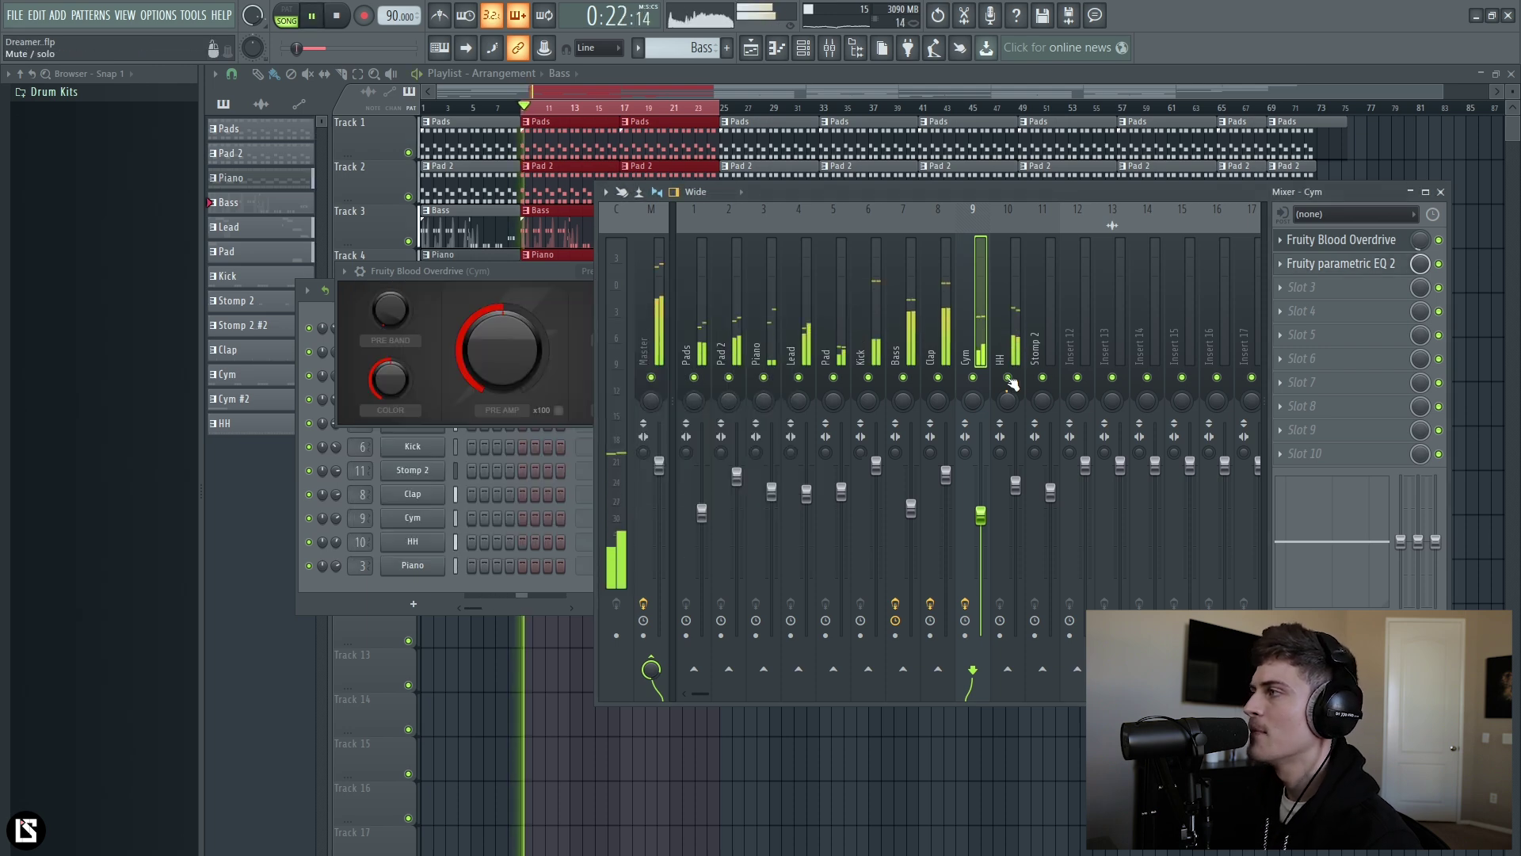
left_click(1373, 270)
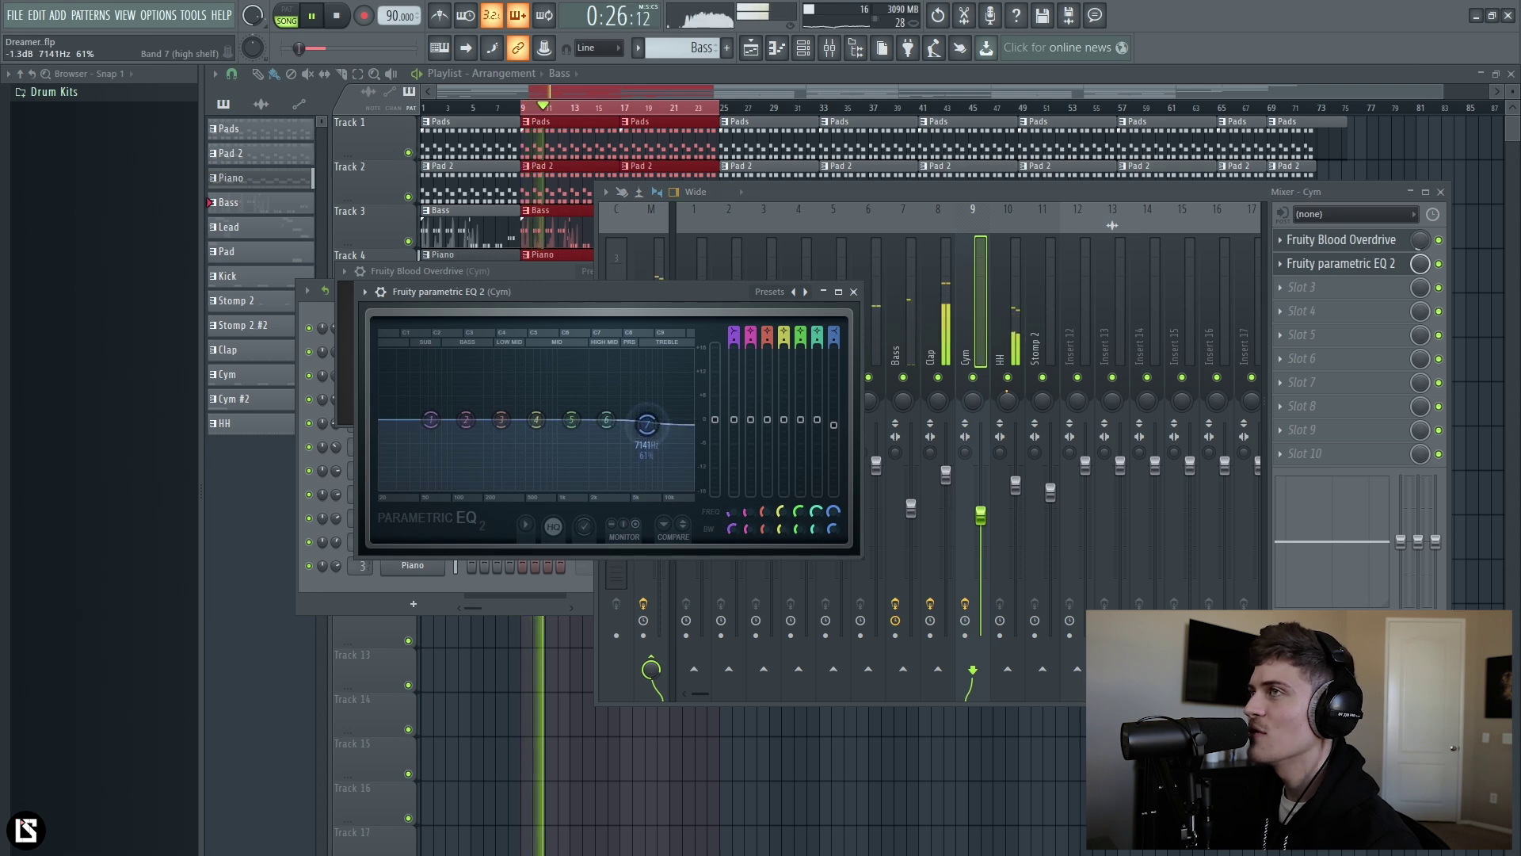
left_click(853, 291)
key("space")
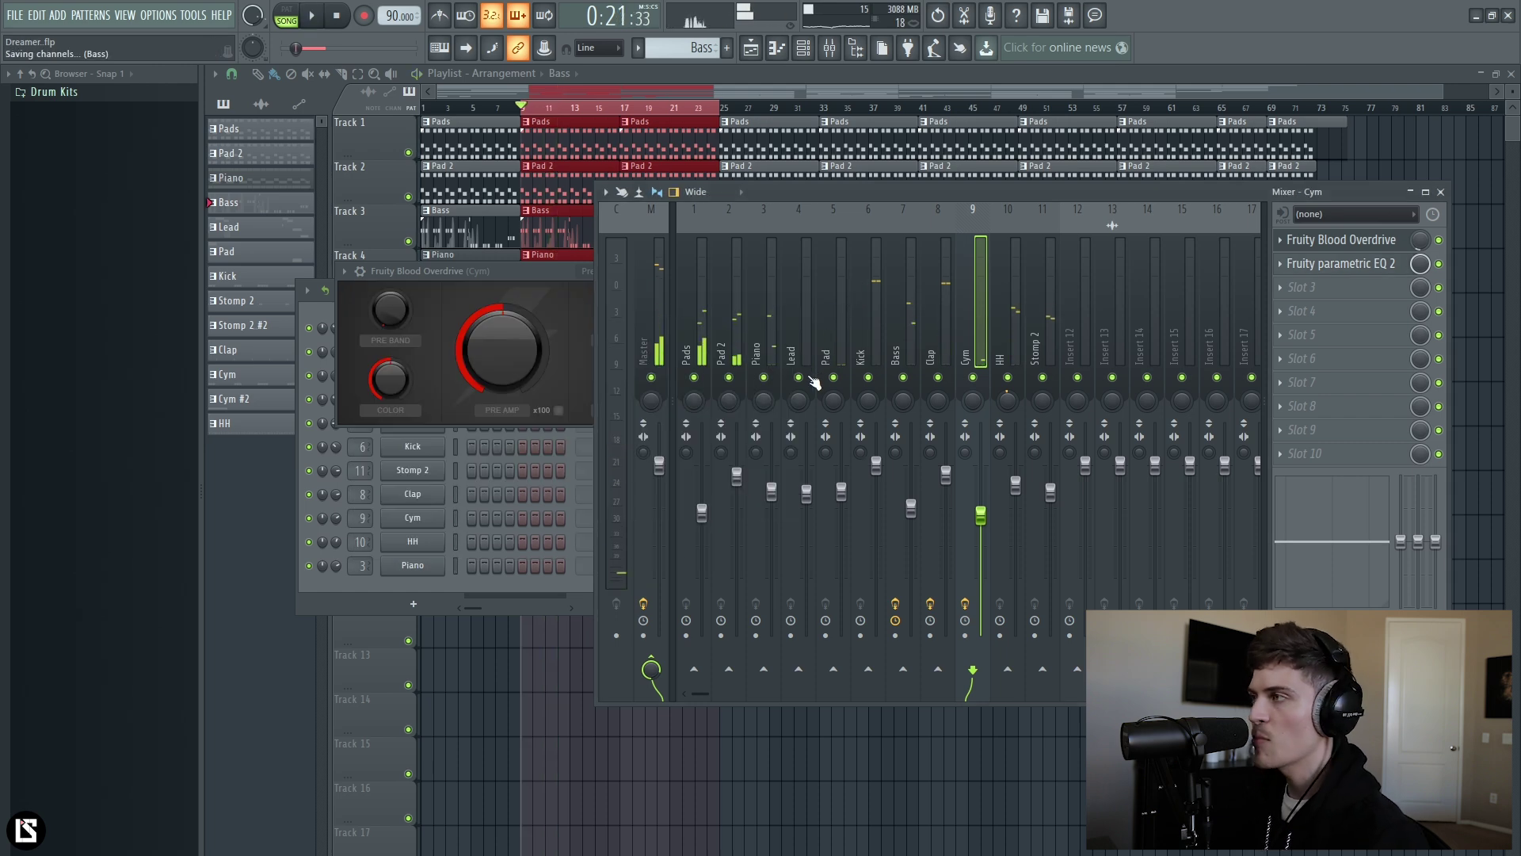
- Solo the Pad 2 mixer track to listen to it alone, and restore the full mix
left_click(702, 348)
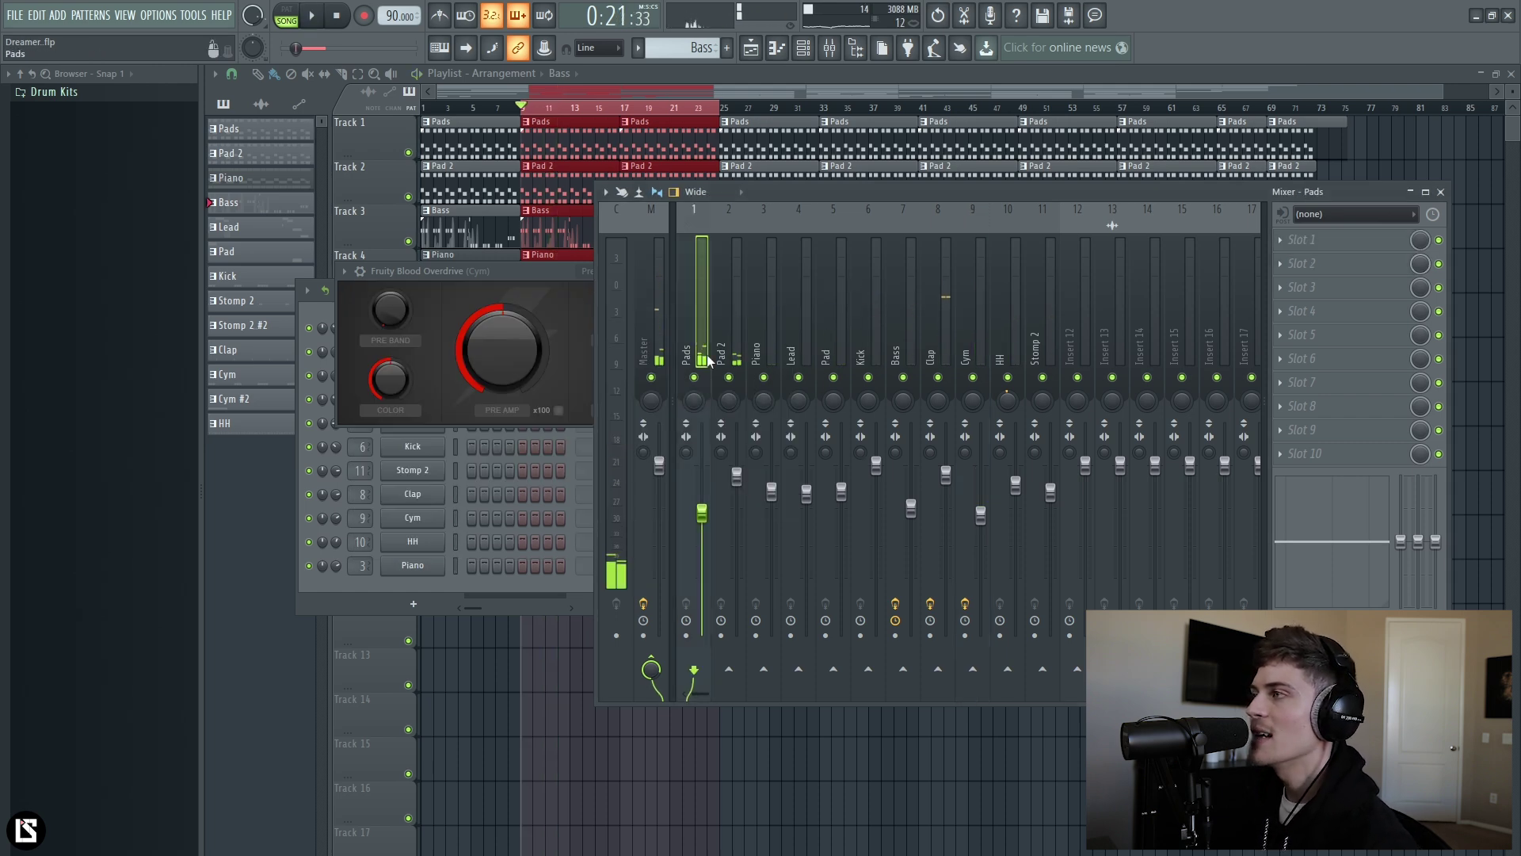
left_click(727, 349)
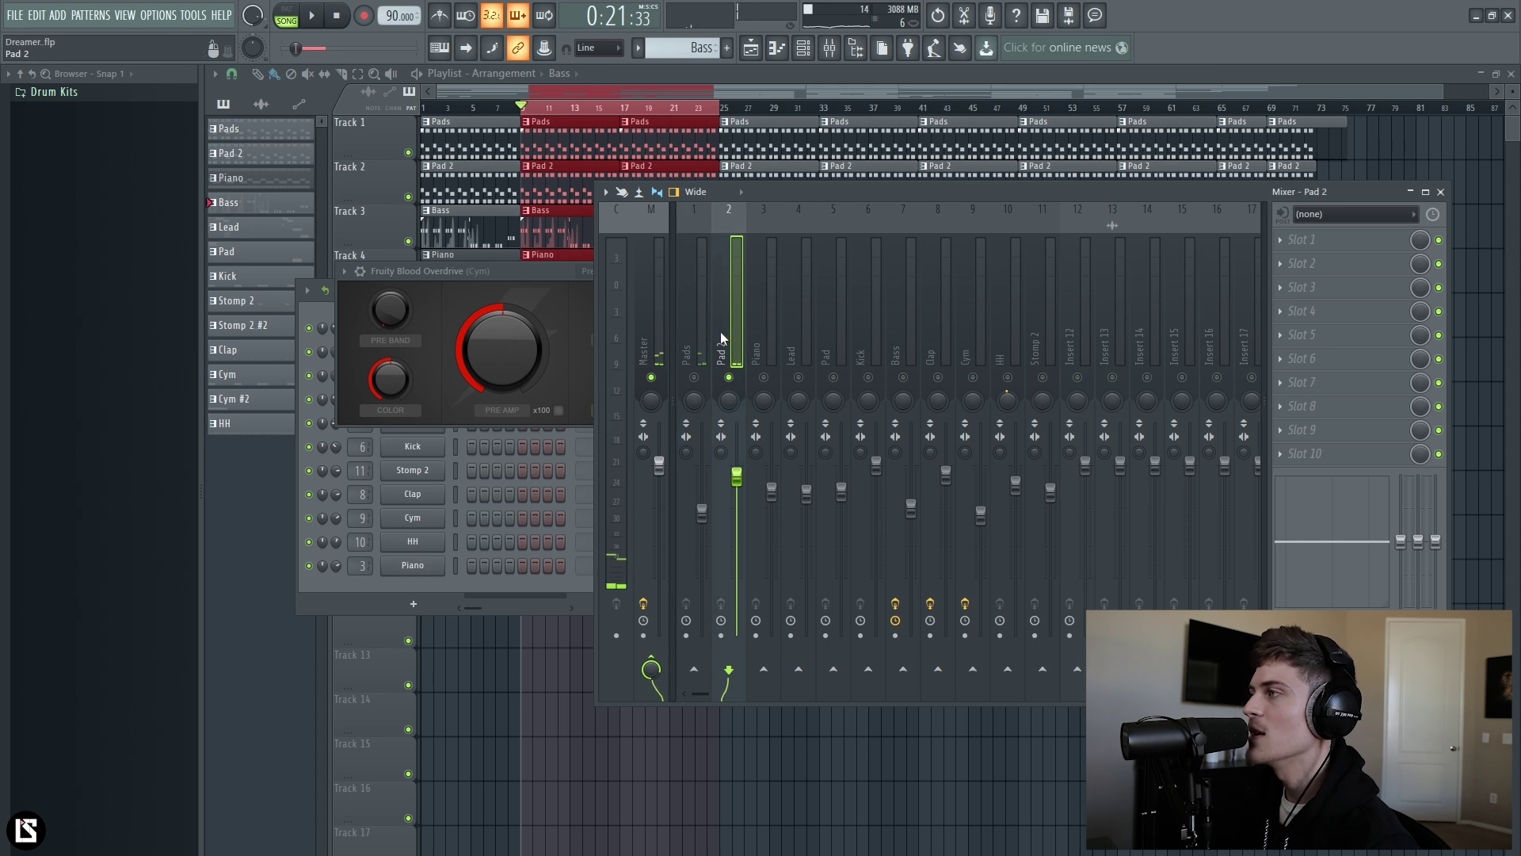
key("space")
key("space")
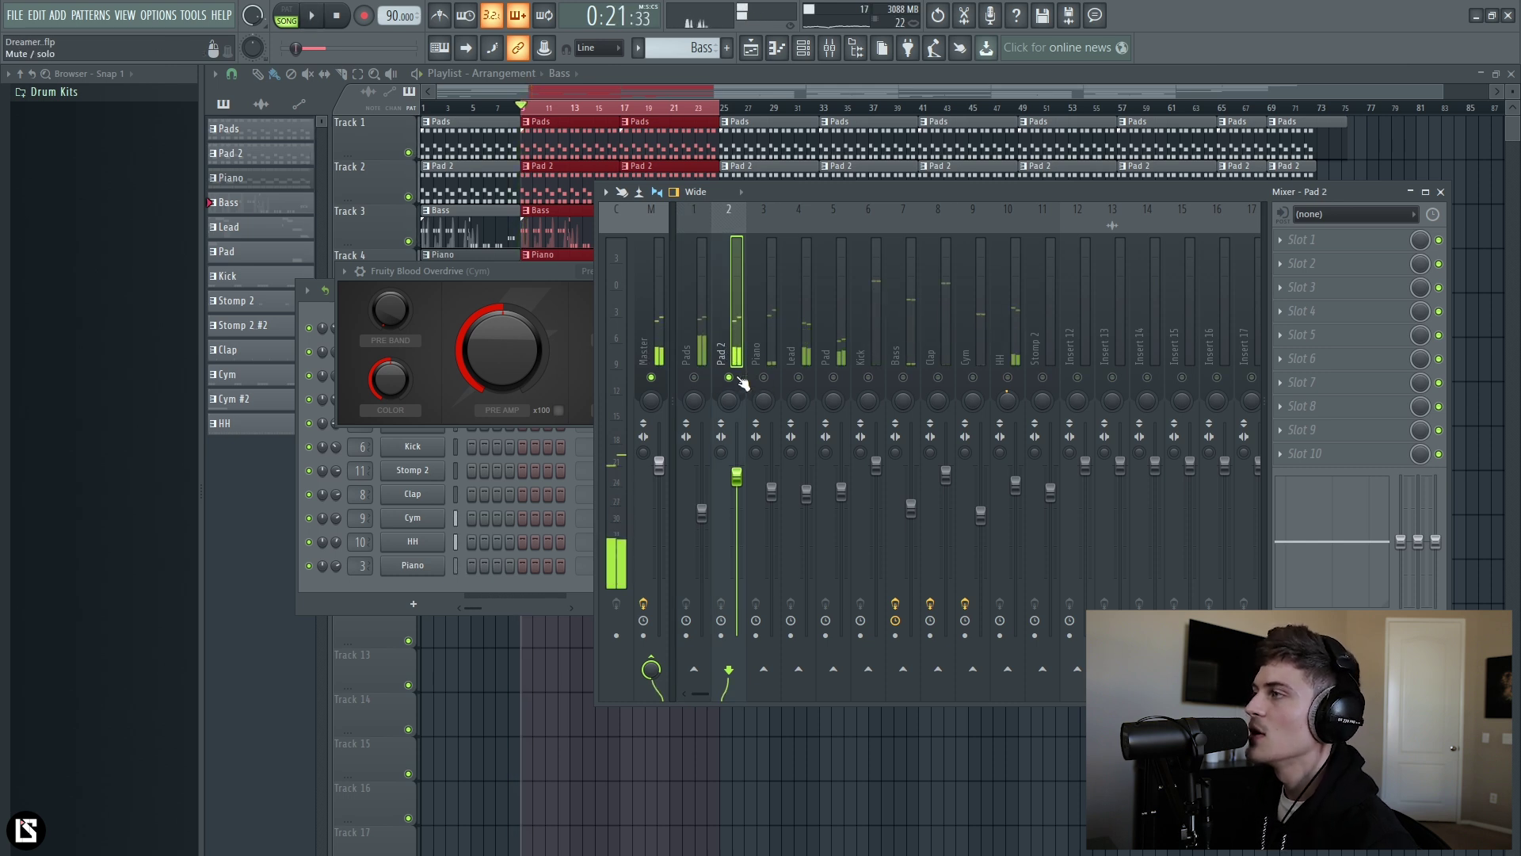
right_click(736, 382)
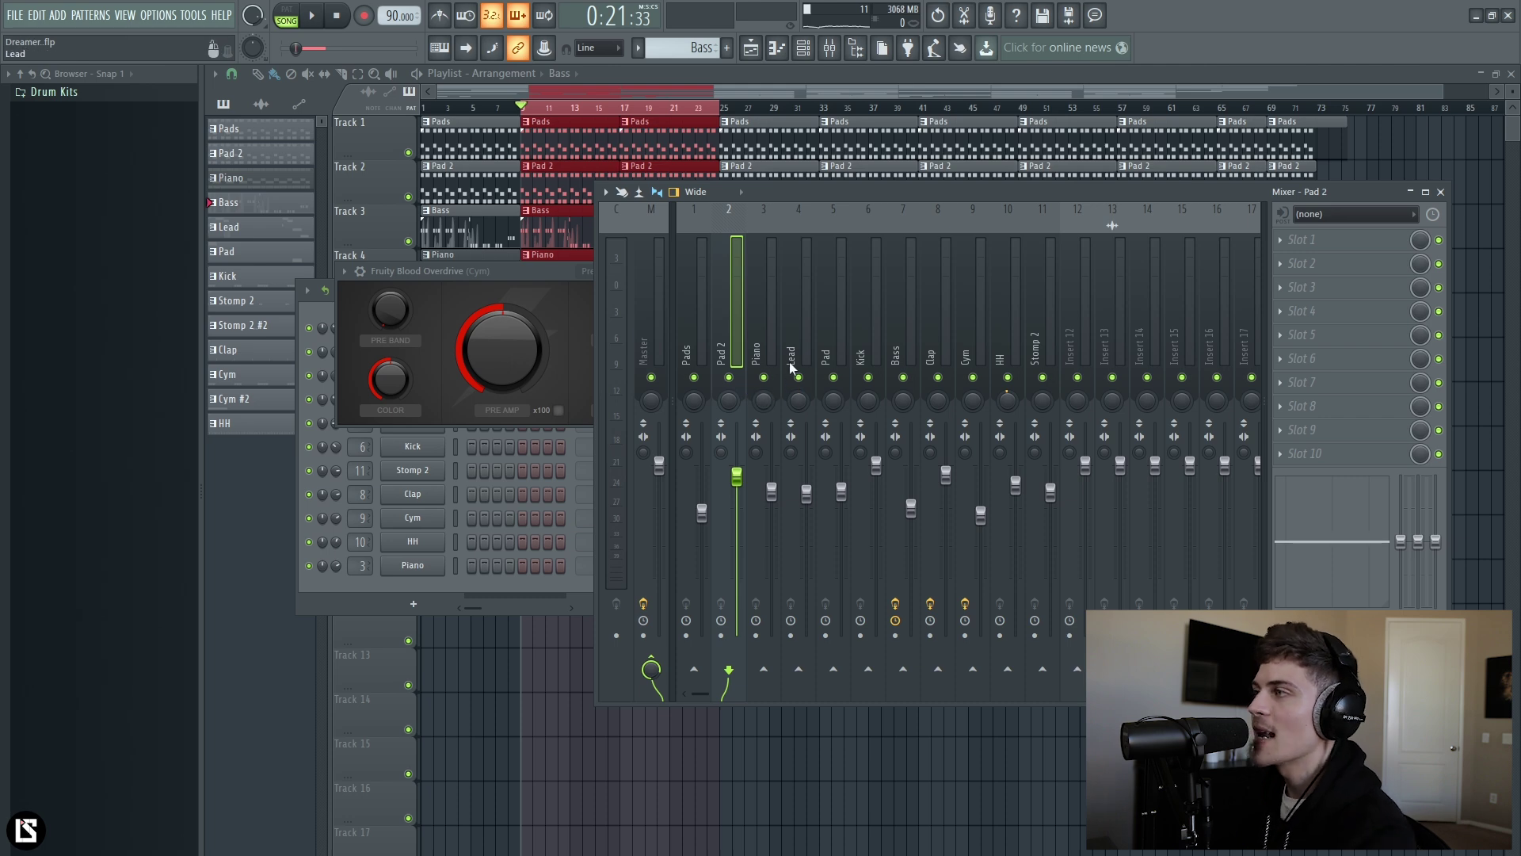
- Load Fruity Parametric EQ 2 into the first effect slot of Pad 2 and make band 1 a high-pass filter
left_click(1333, 251)
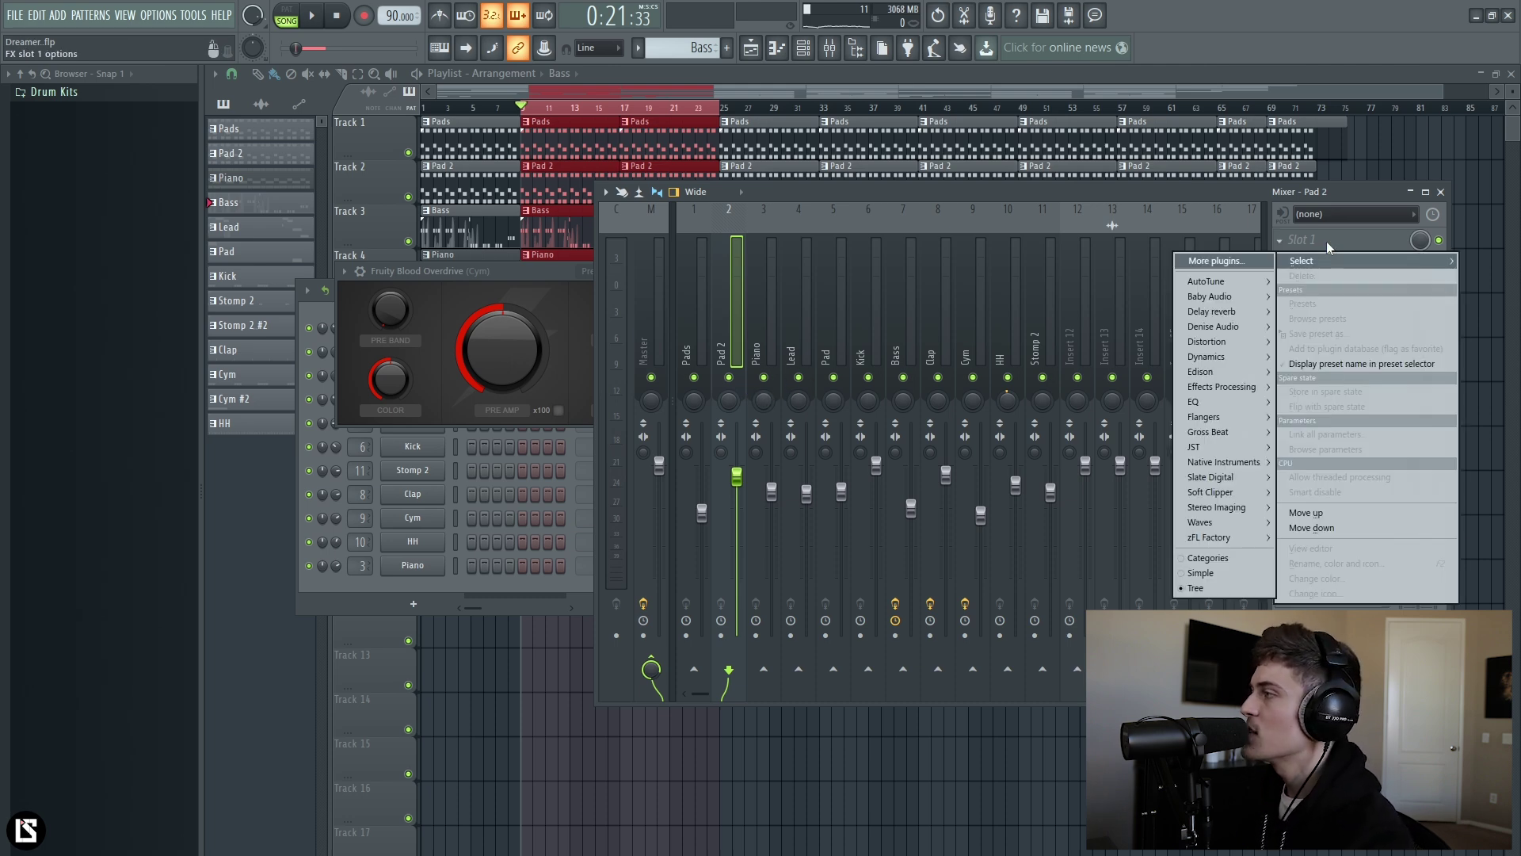
left_click(1212, 408)
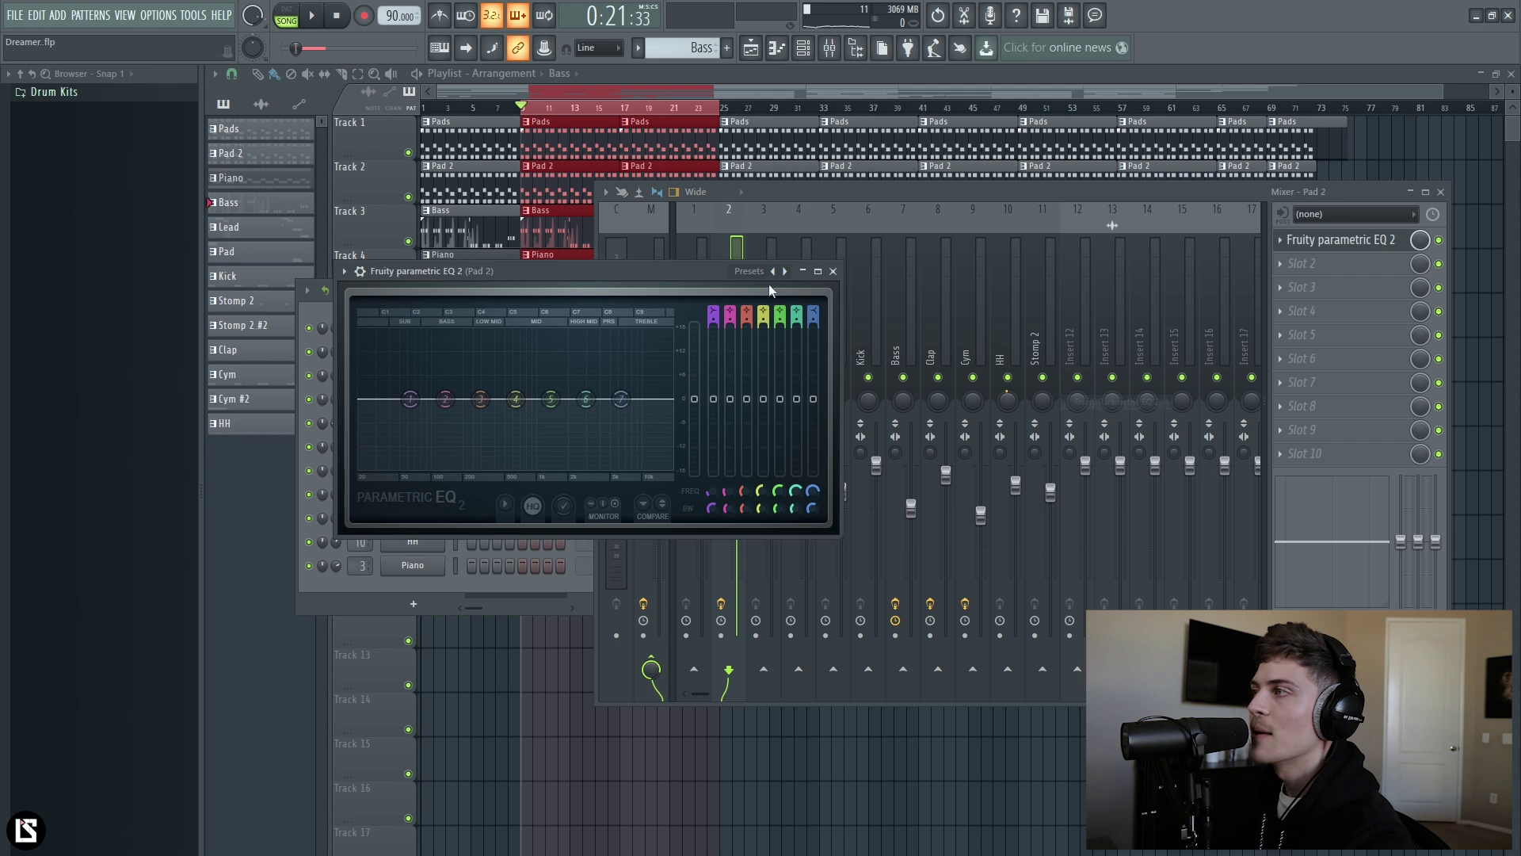
left_click(747, 272)
left_click(780, 327)
- Raise the high-pass cutoff of Pad 2's EQ to about 124 Hz while listening to the mix
left_click_drag(393, 397, 413, 397)
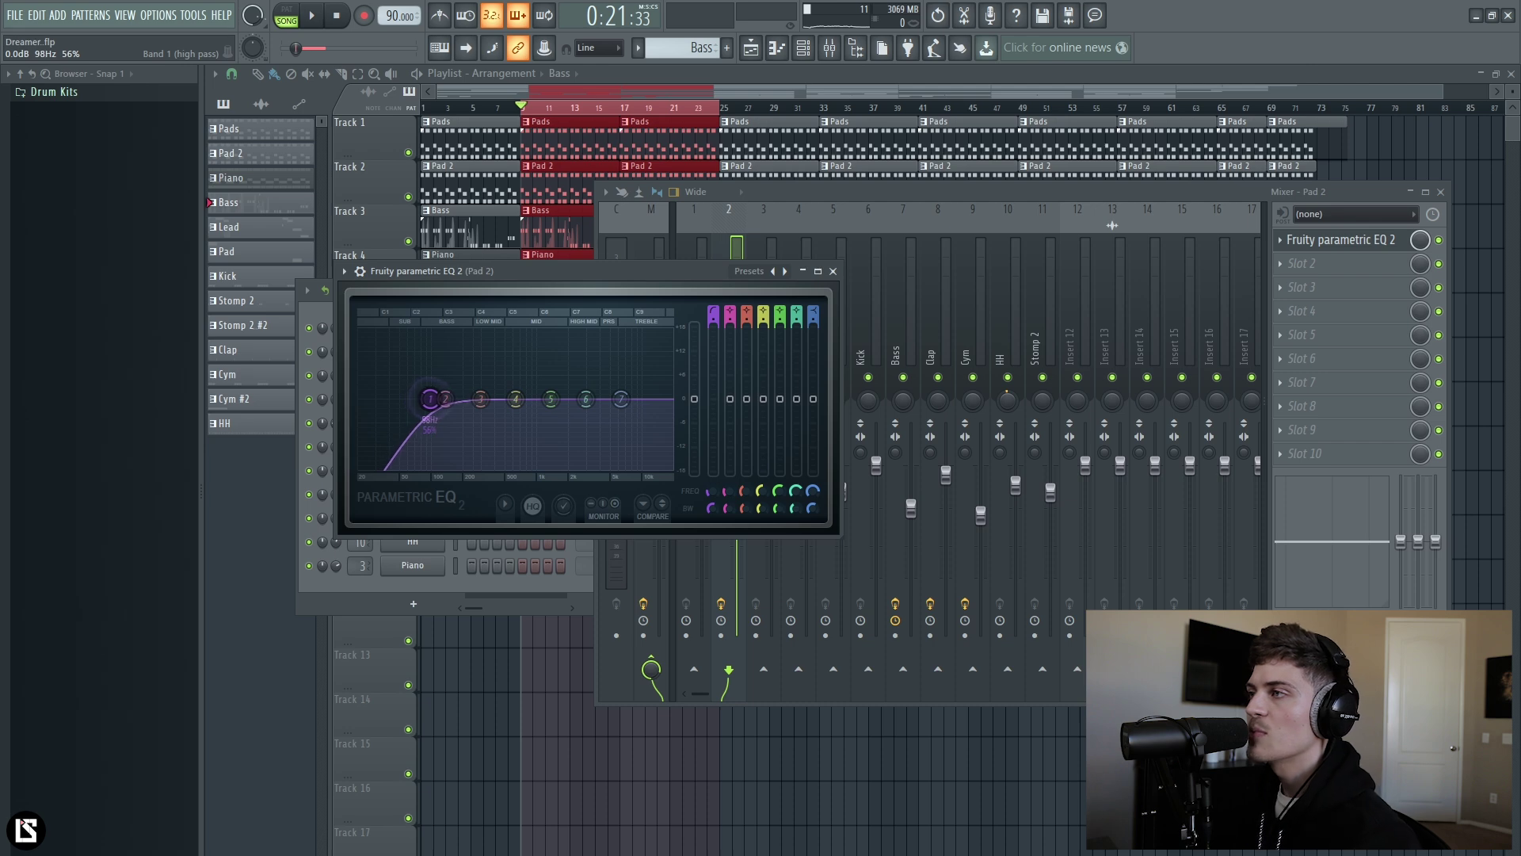
key("space")
left_click_drag(435, 402, 443, 399)
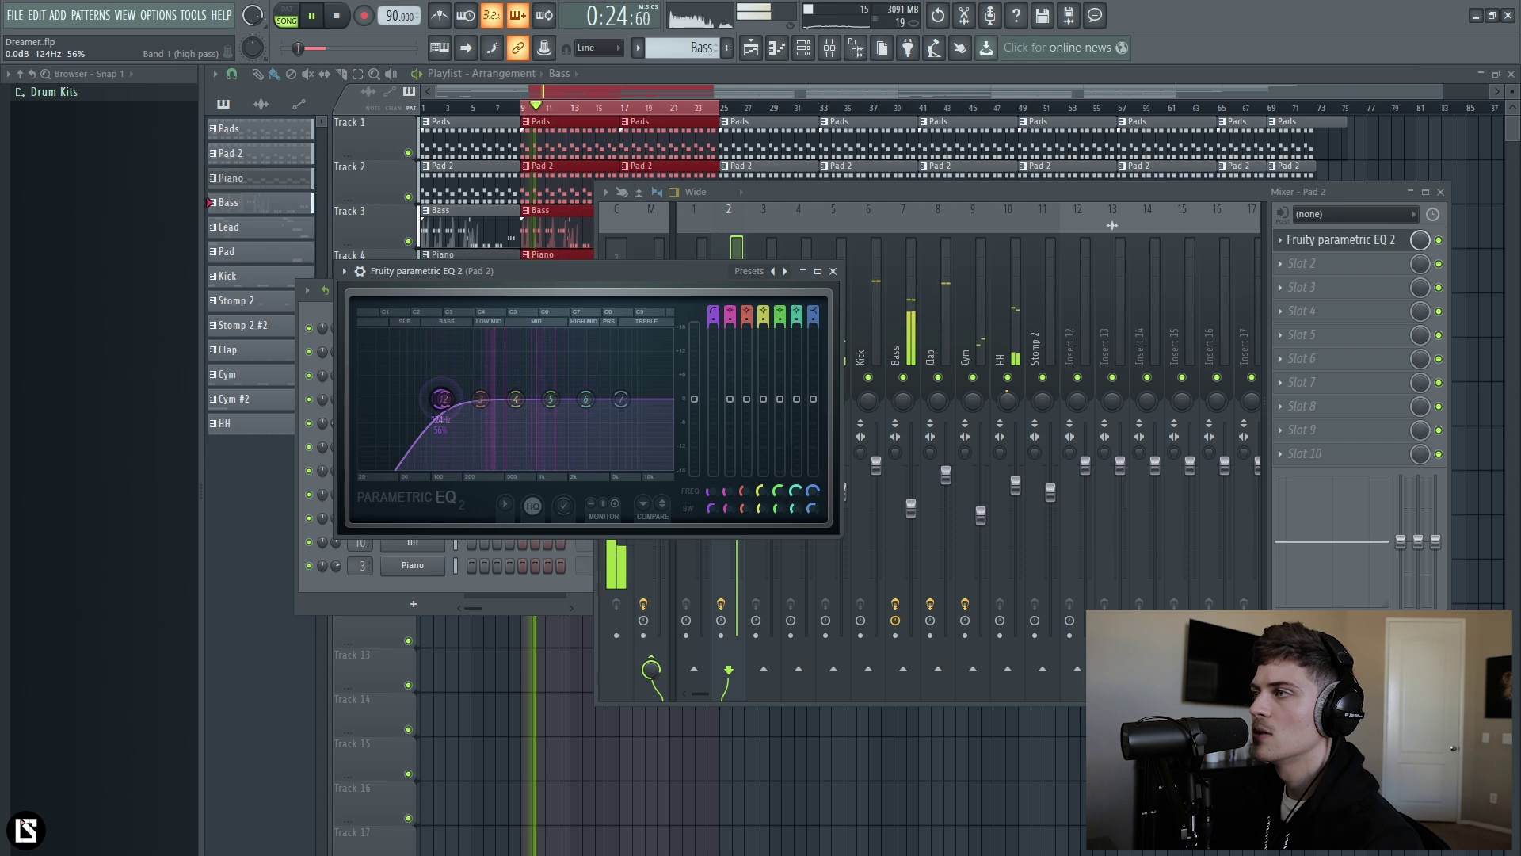
- Audition Pad 2's high-pass filter in playback, both in the mix and soloed, and restore the full mix
key("space")
left_click(736, 386)
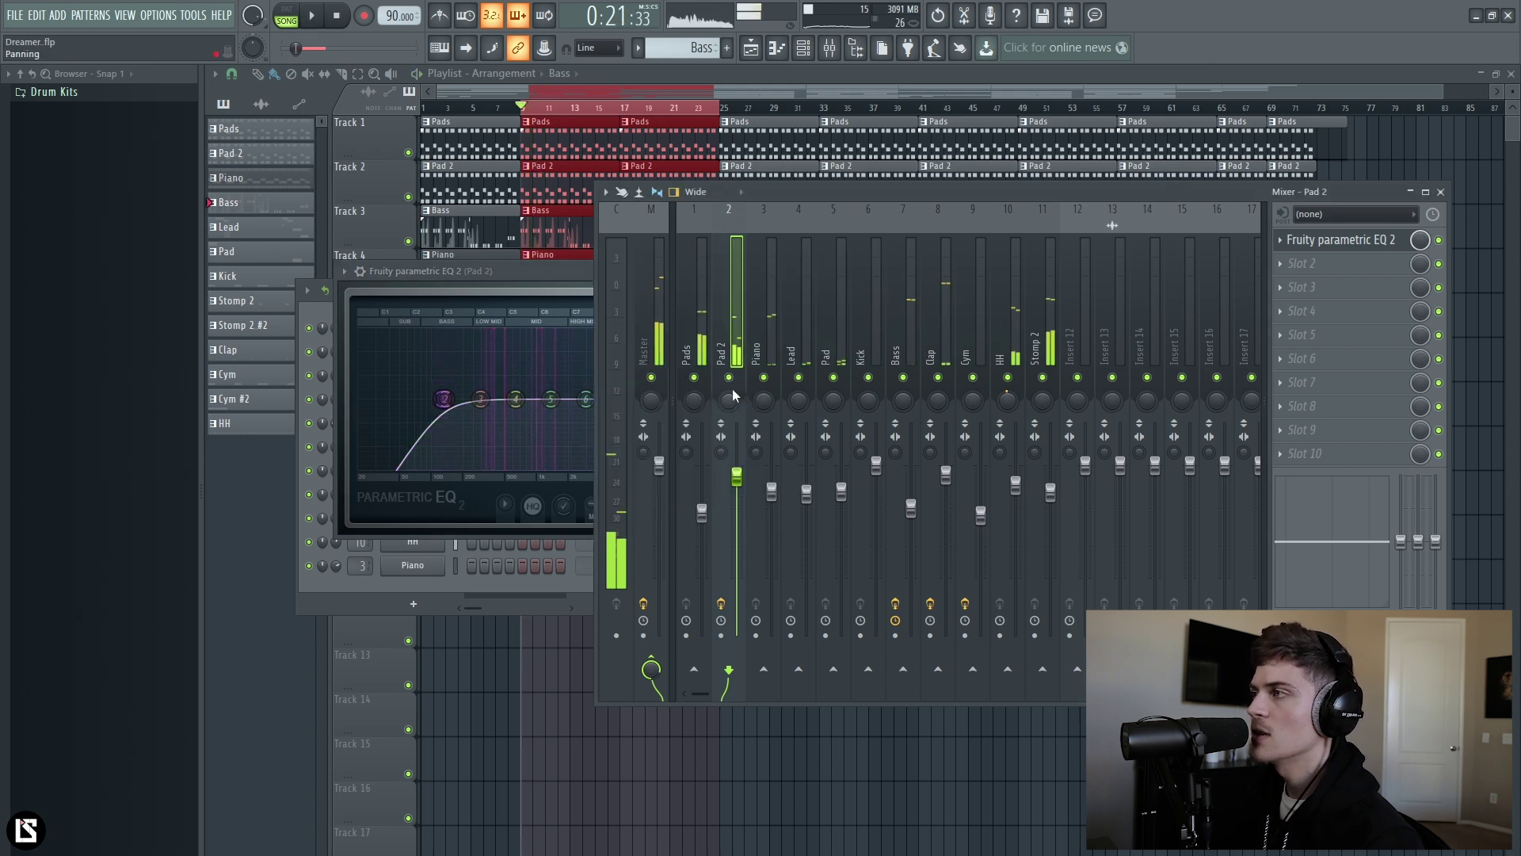
key("space")
left_click(461, 269)
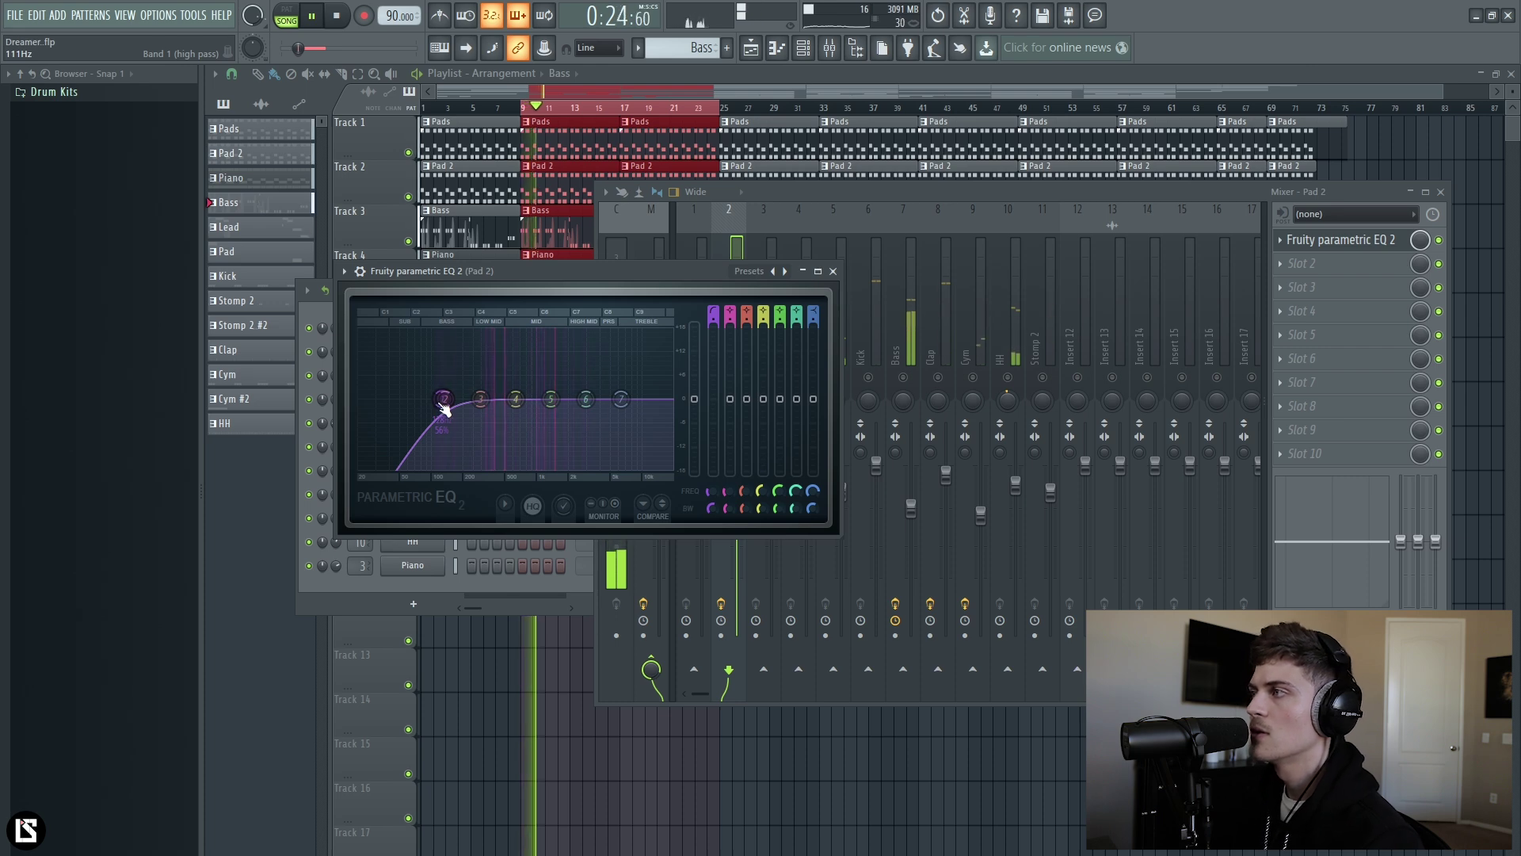
left_click(797, 195)
key("space")
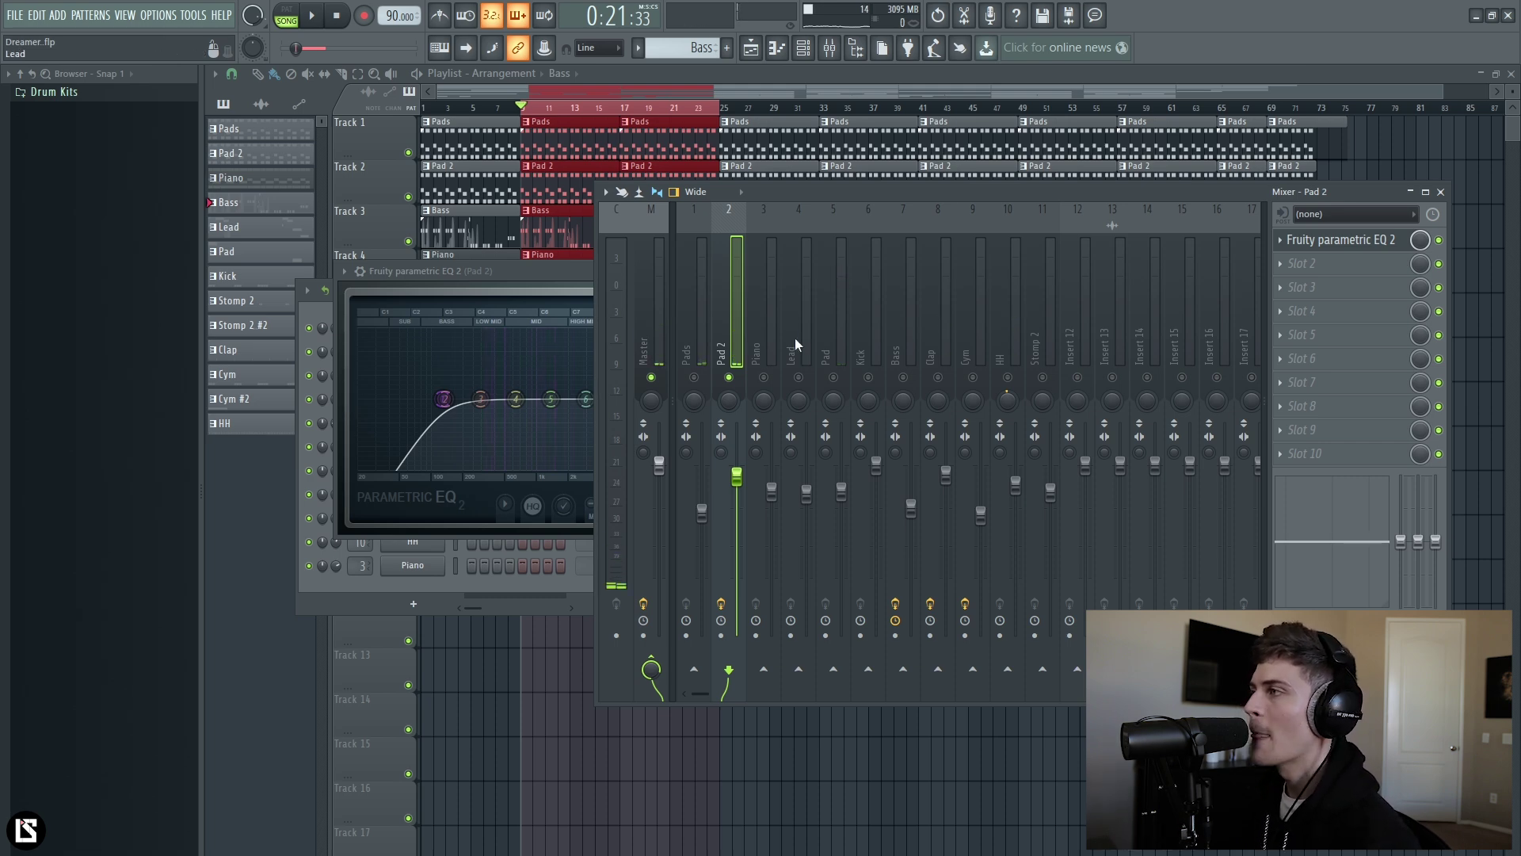
right_click(730, 379)
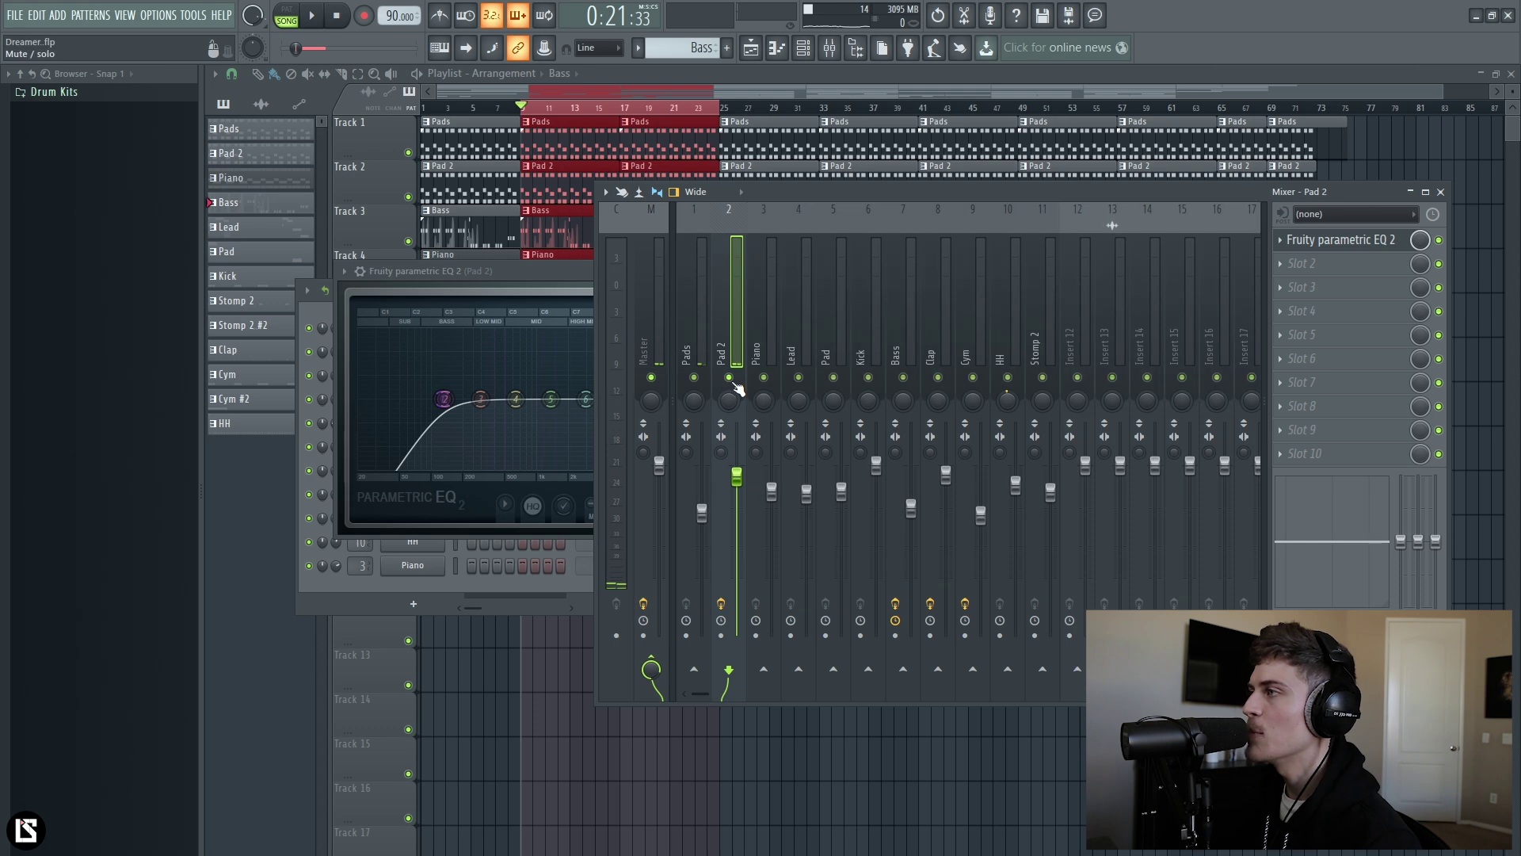
- Load Waves Doubler2 Stereo into Pad 2's second effect slot with the Basic Doubler preset
left_click(1307, 268)
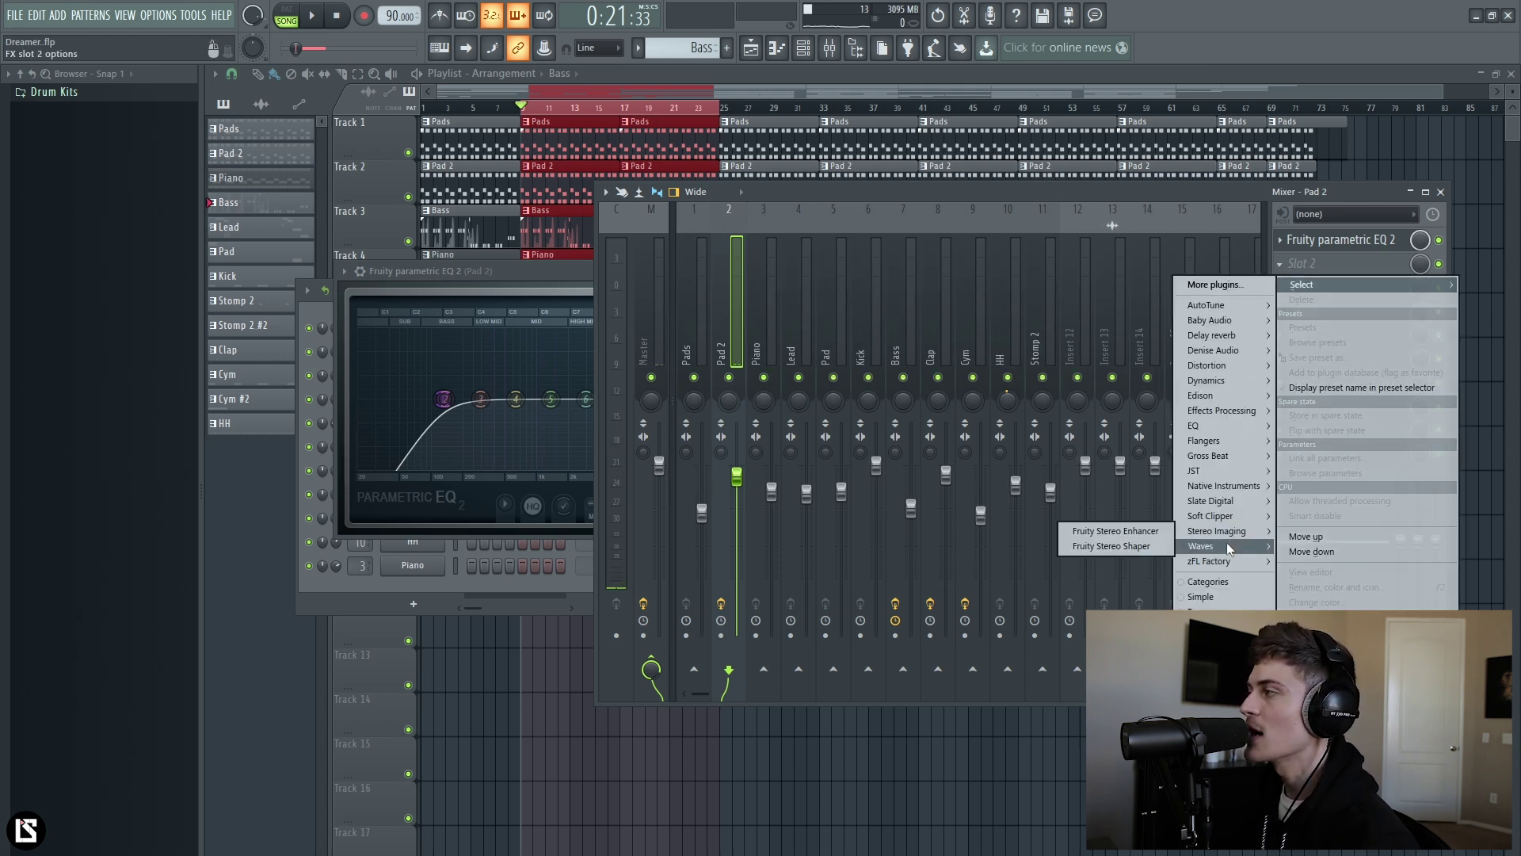
mouse_move(1226, 545)
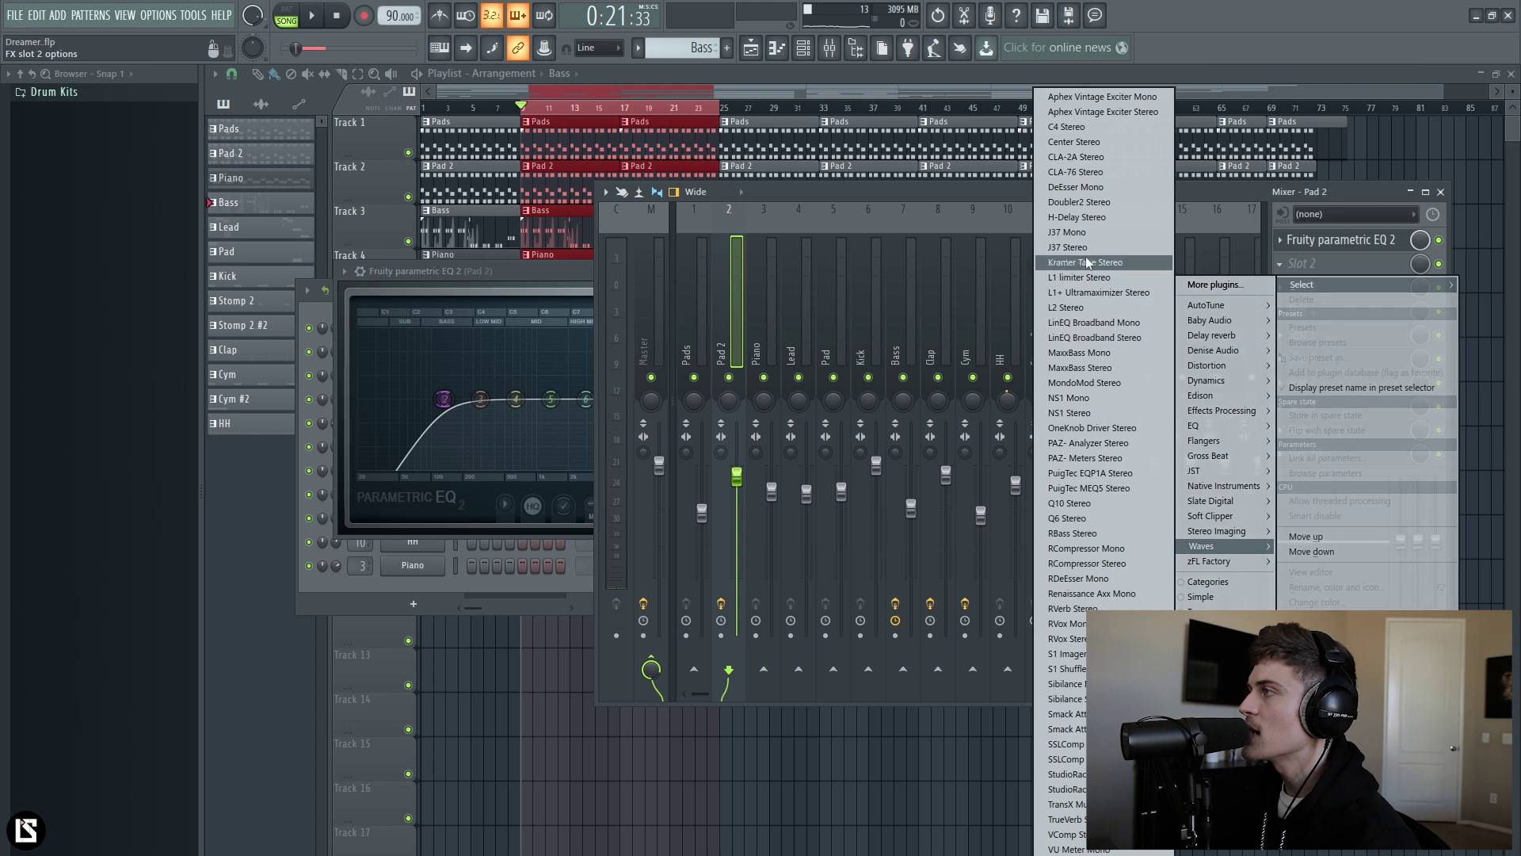
left_click(1071, 202)
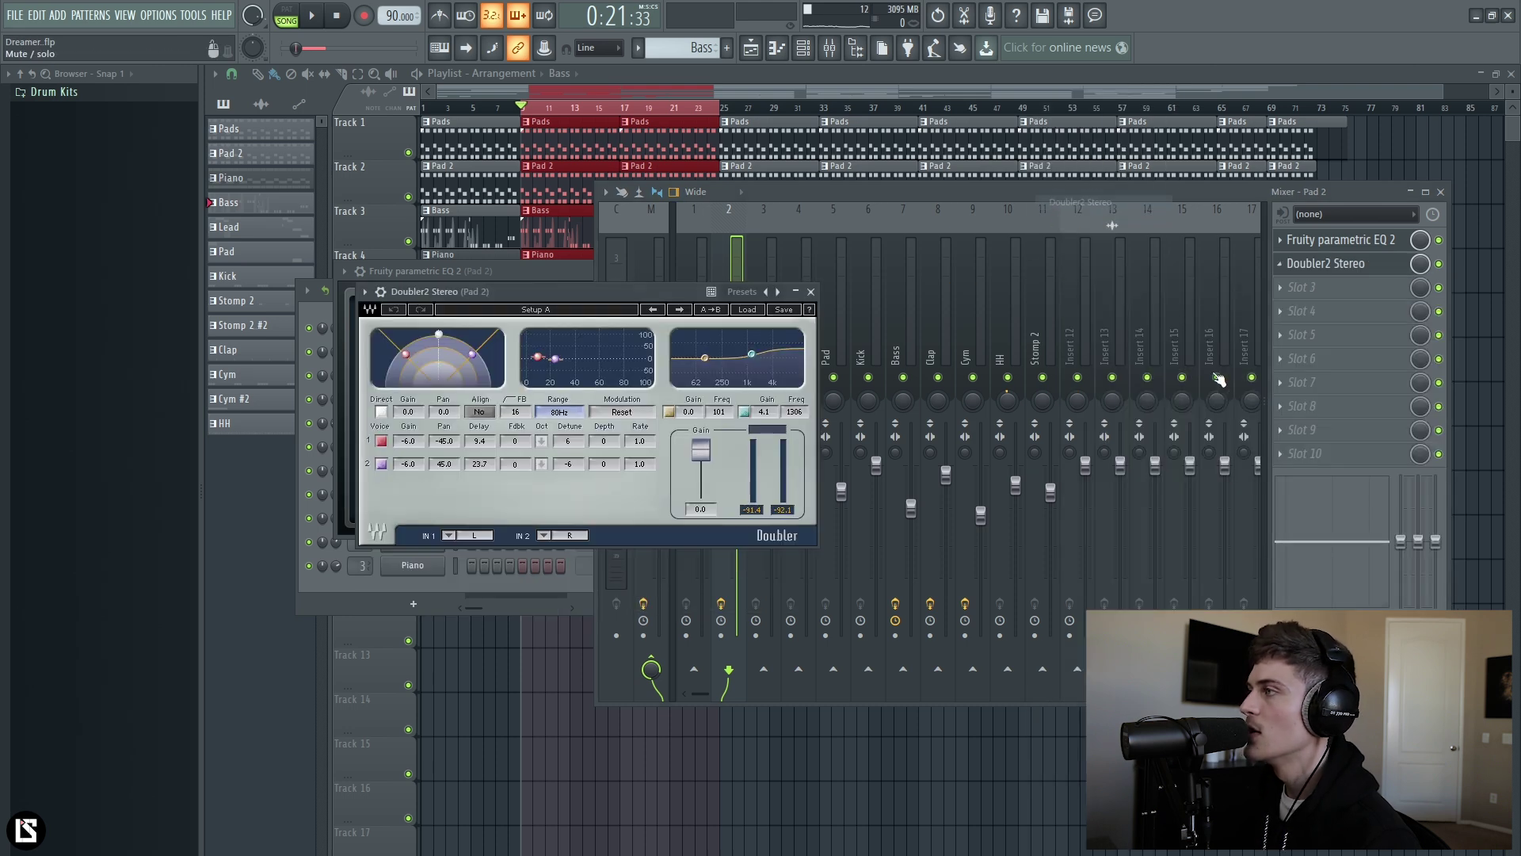
left_click(748, 309)
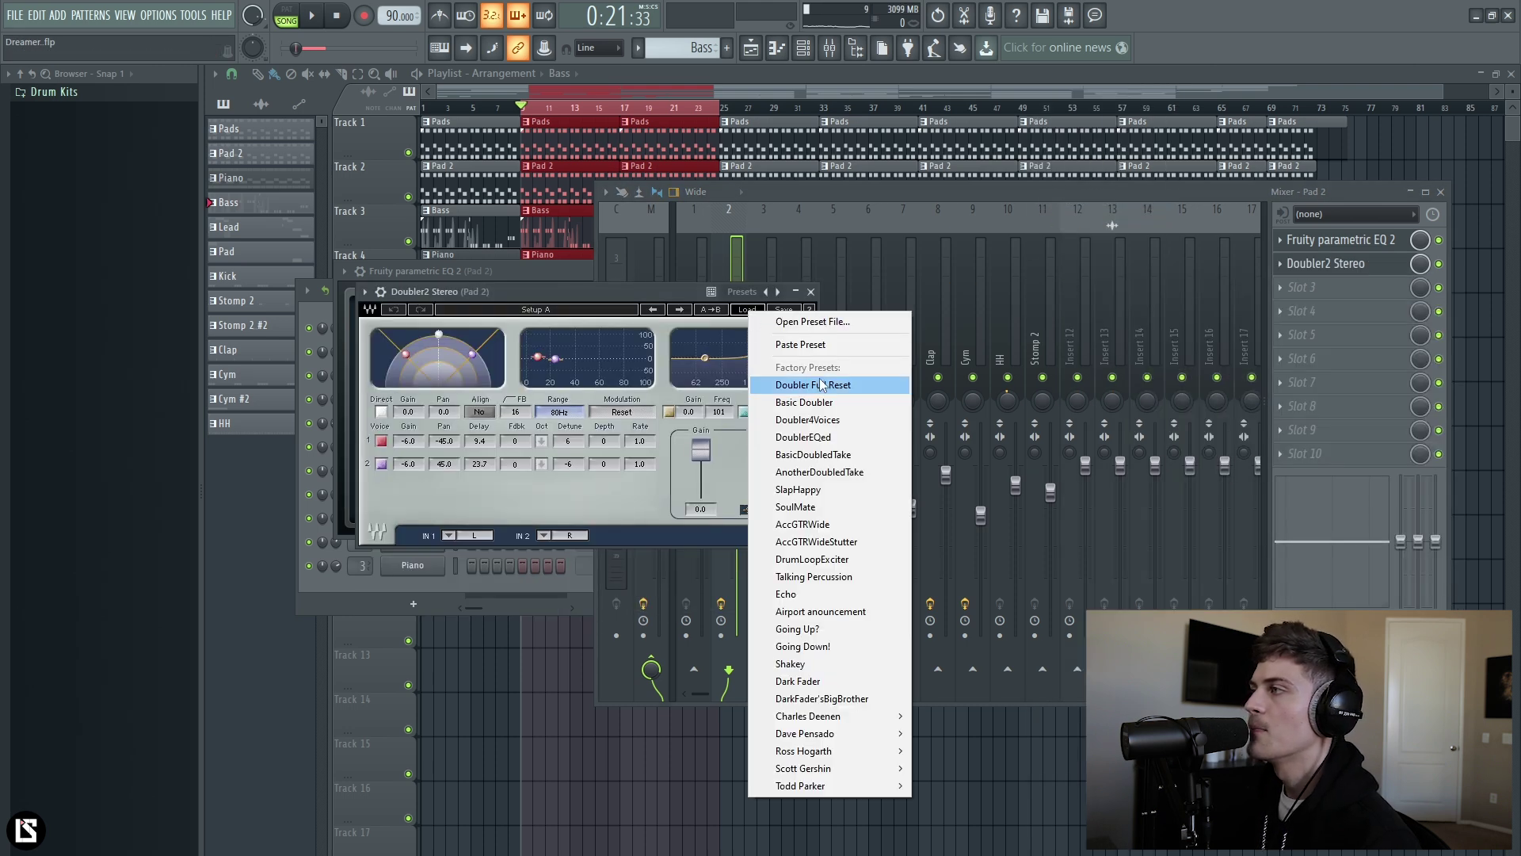
left_click(809, 402)
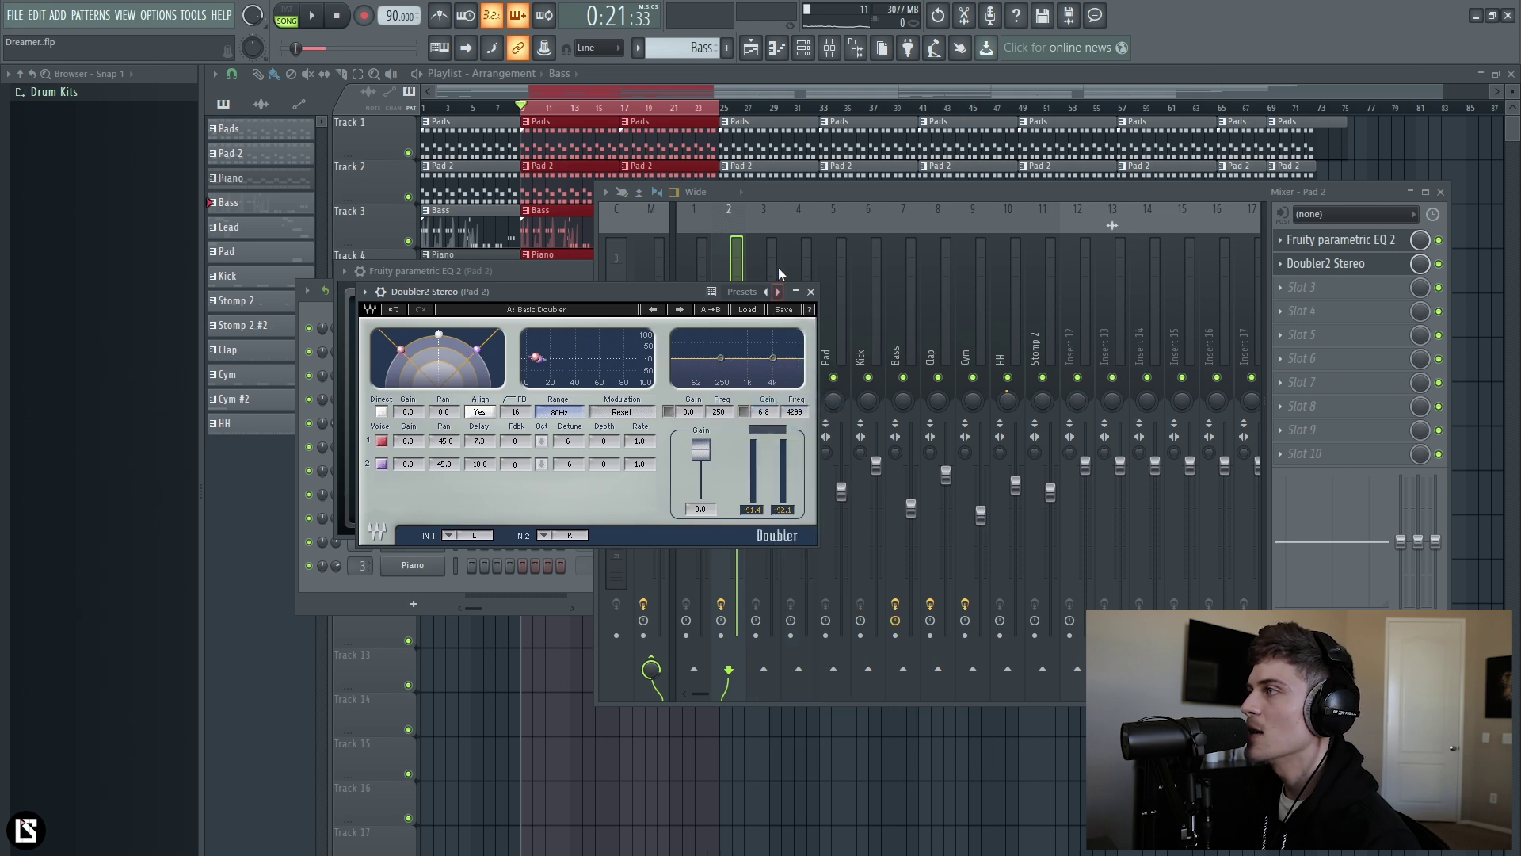
- Compare Pad 2 with and without the doubler, and check it in mono alone and together with Pads and Piano
left_click(790, 204)
key("space")
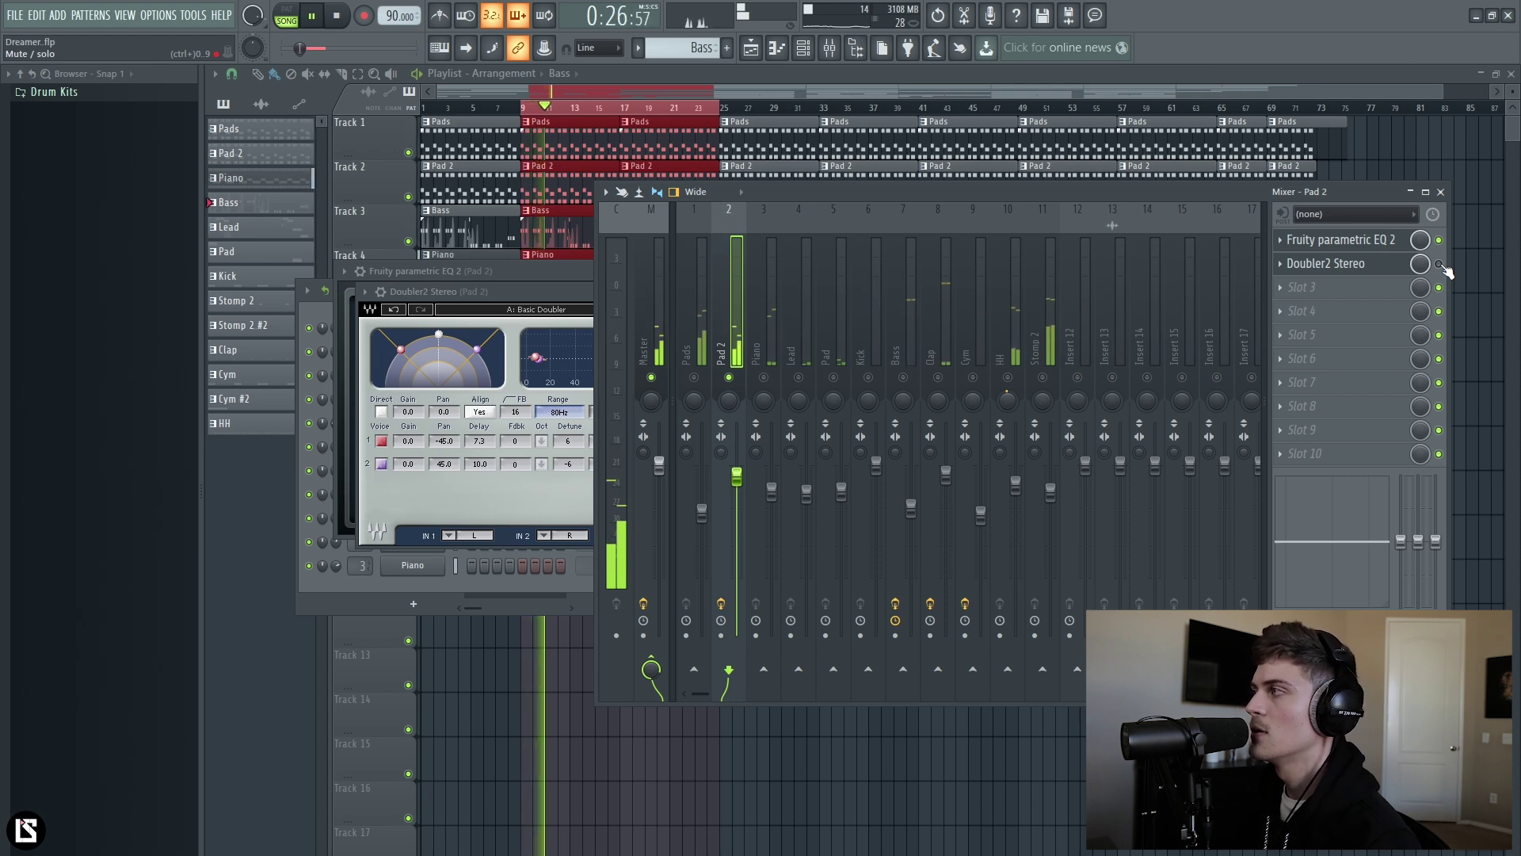
key("space")
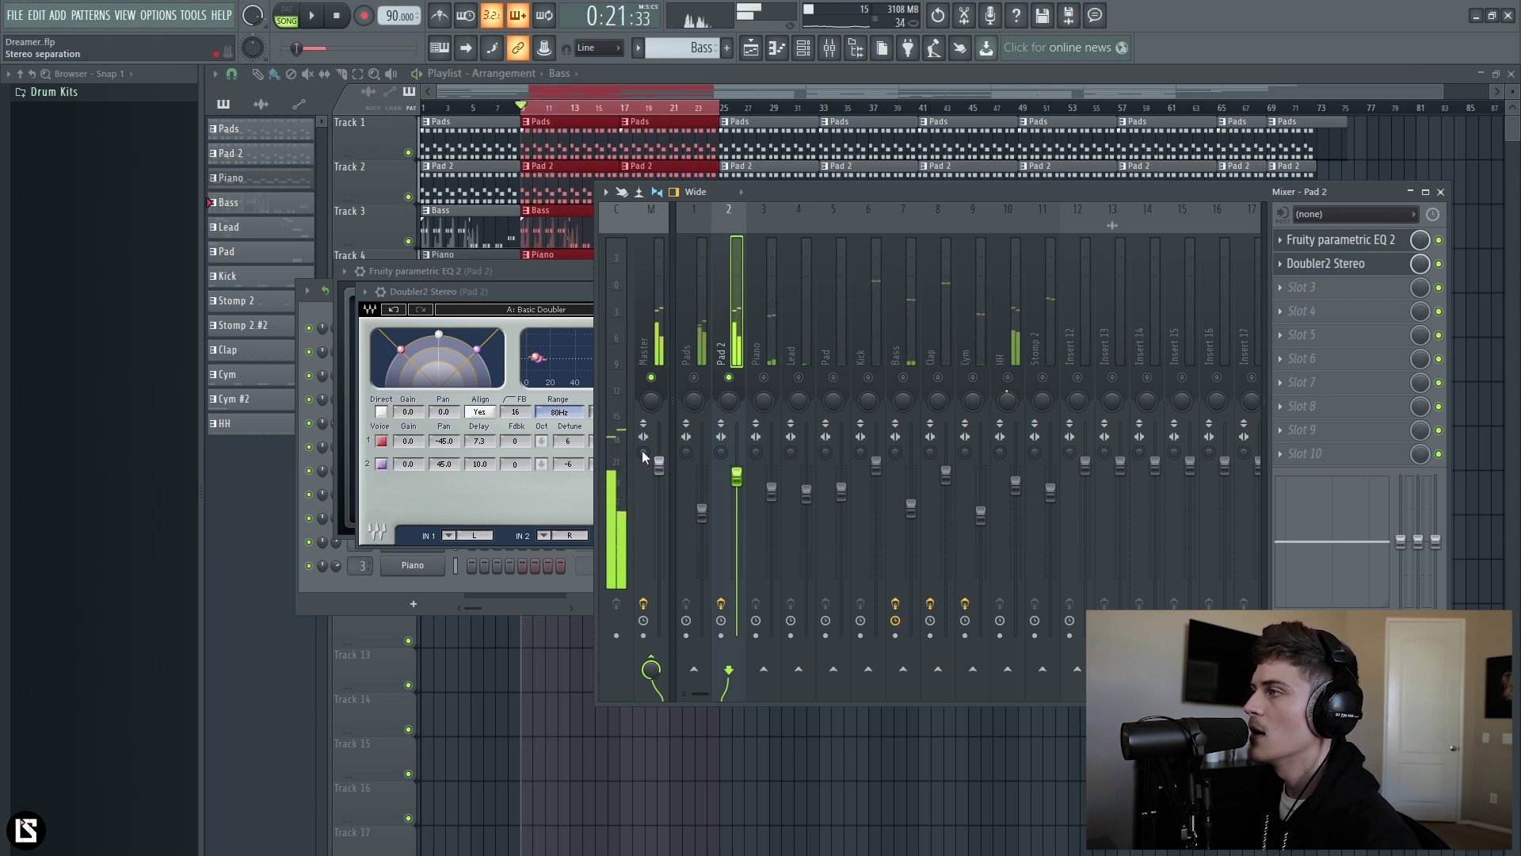
left_click(643, 456)
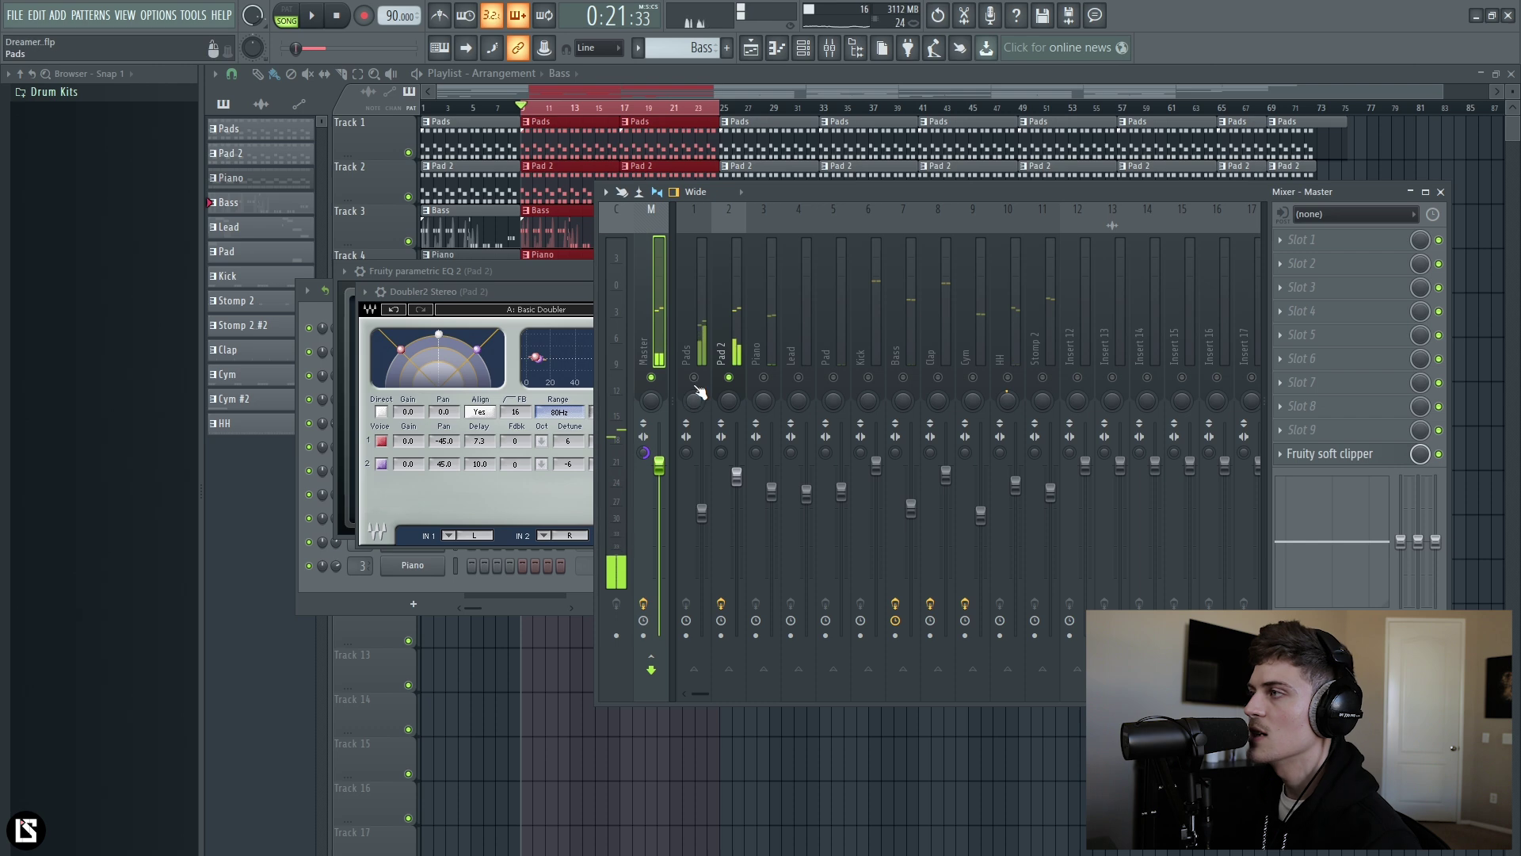
left_click(739, 326)
key("space")
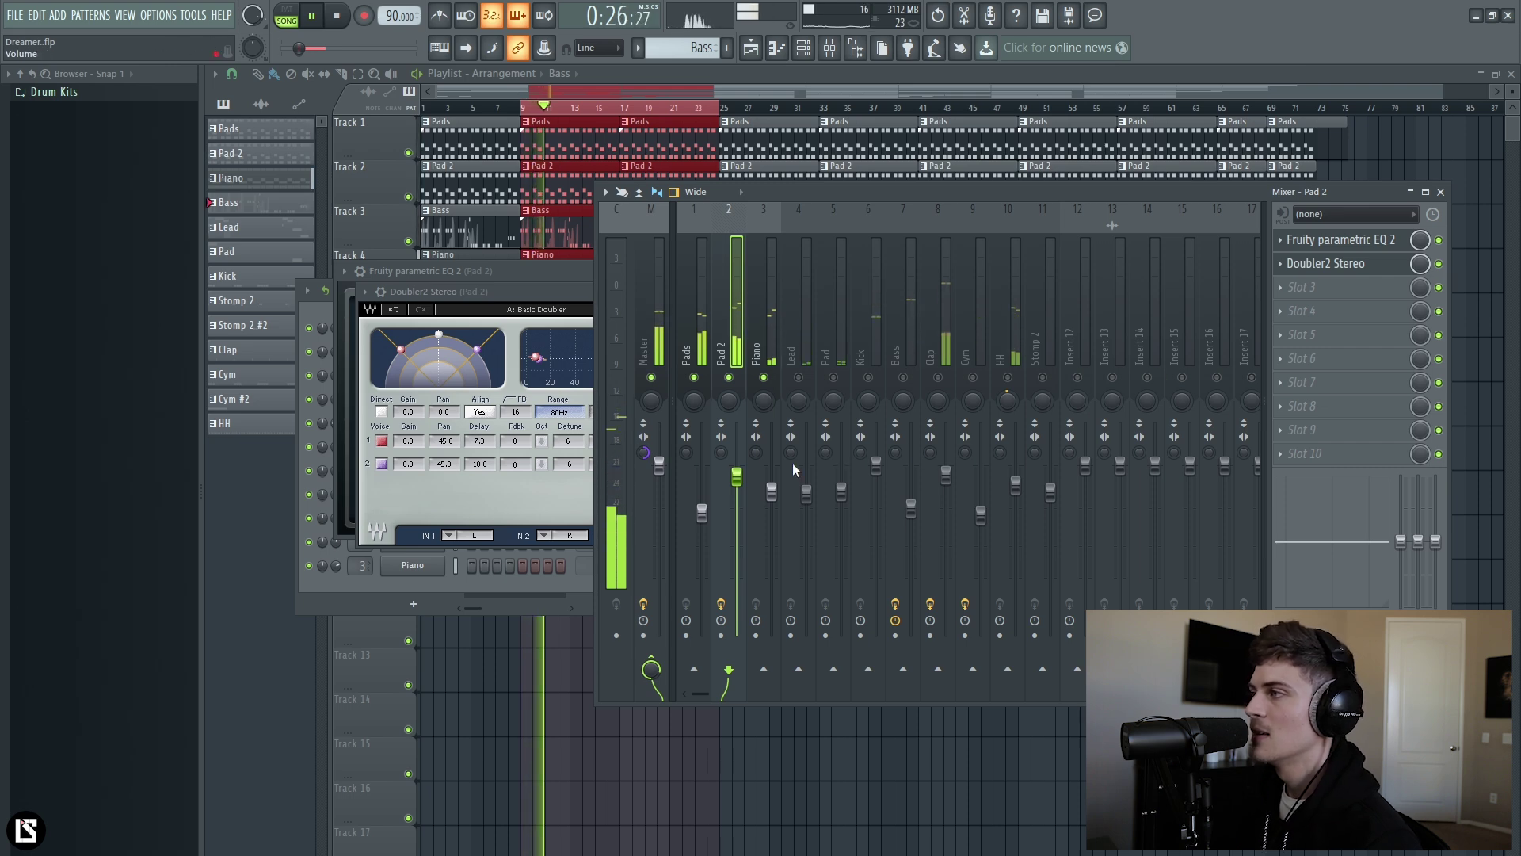
key("space")
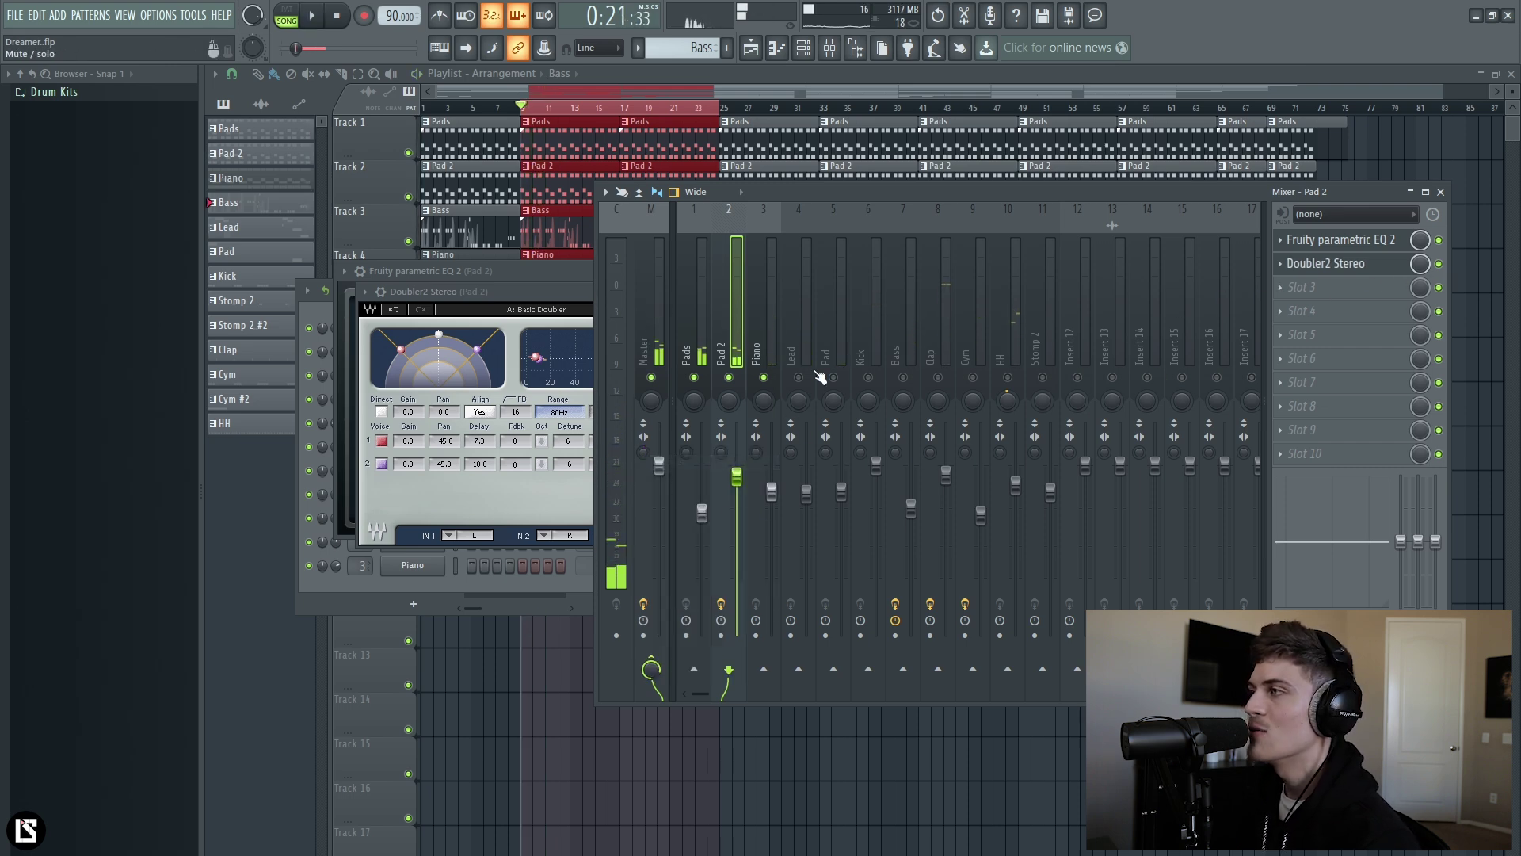
- Solo the Pads mixer track in playback, add Pad 2 to compare the two, and select Pads
left_click(696, 382)
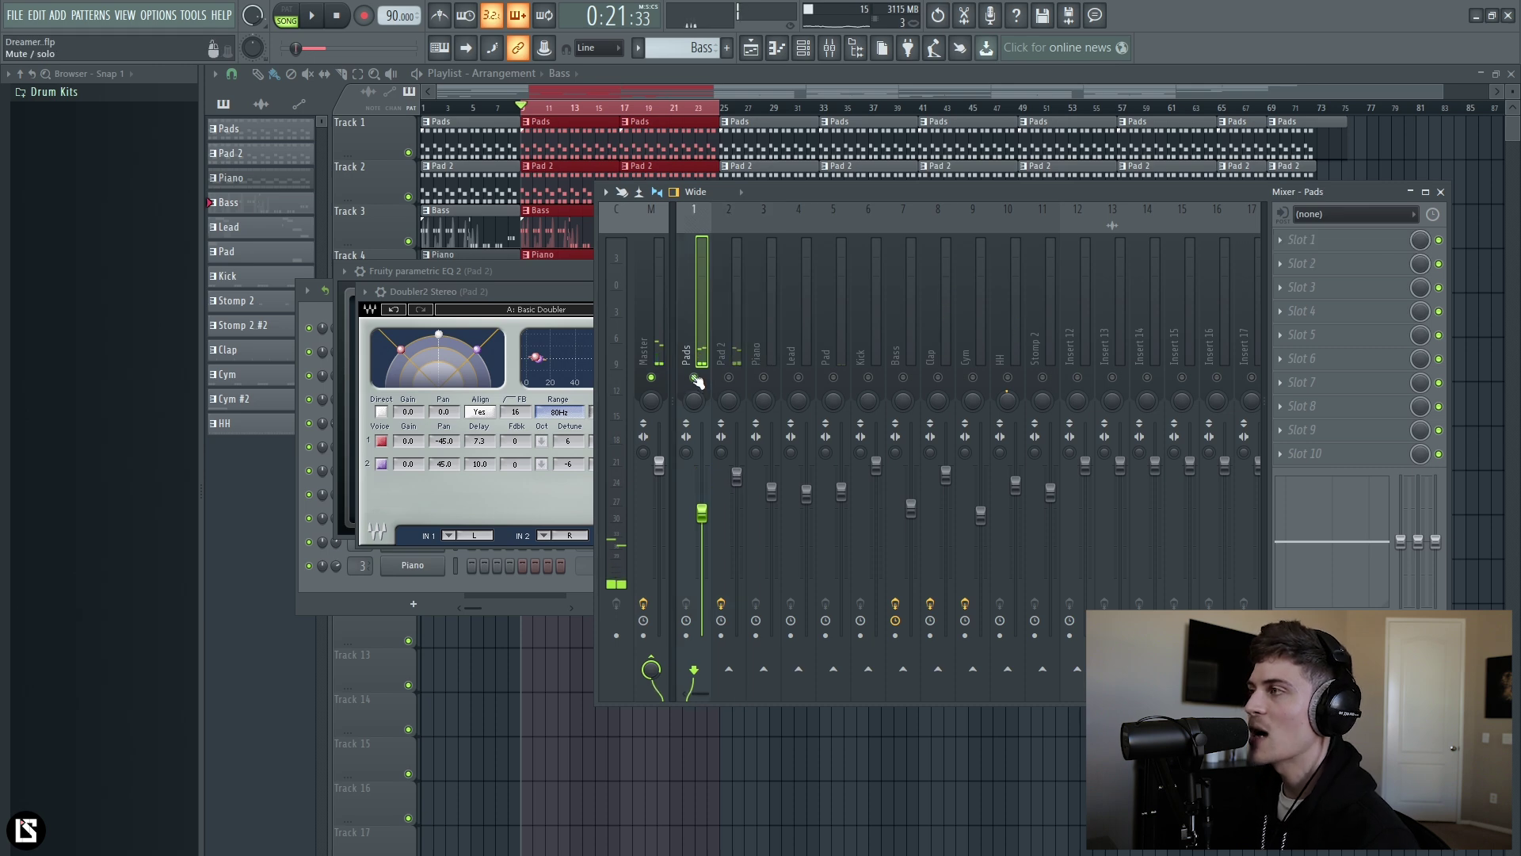
key("space")
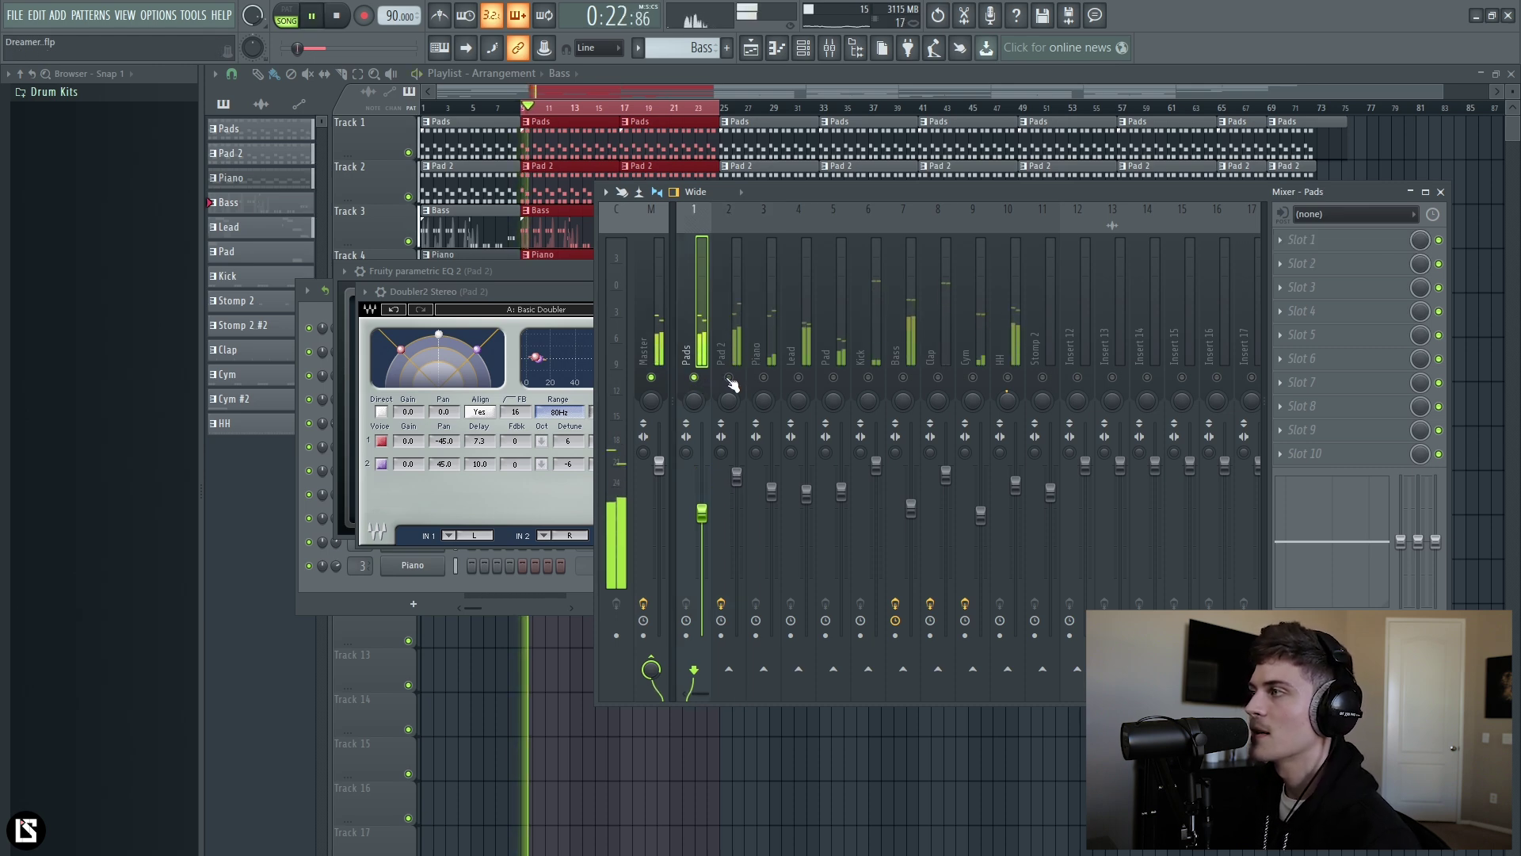
left_click(730, 380)
left_click(739, 340)
left_click(695, 345)
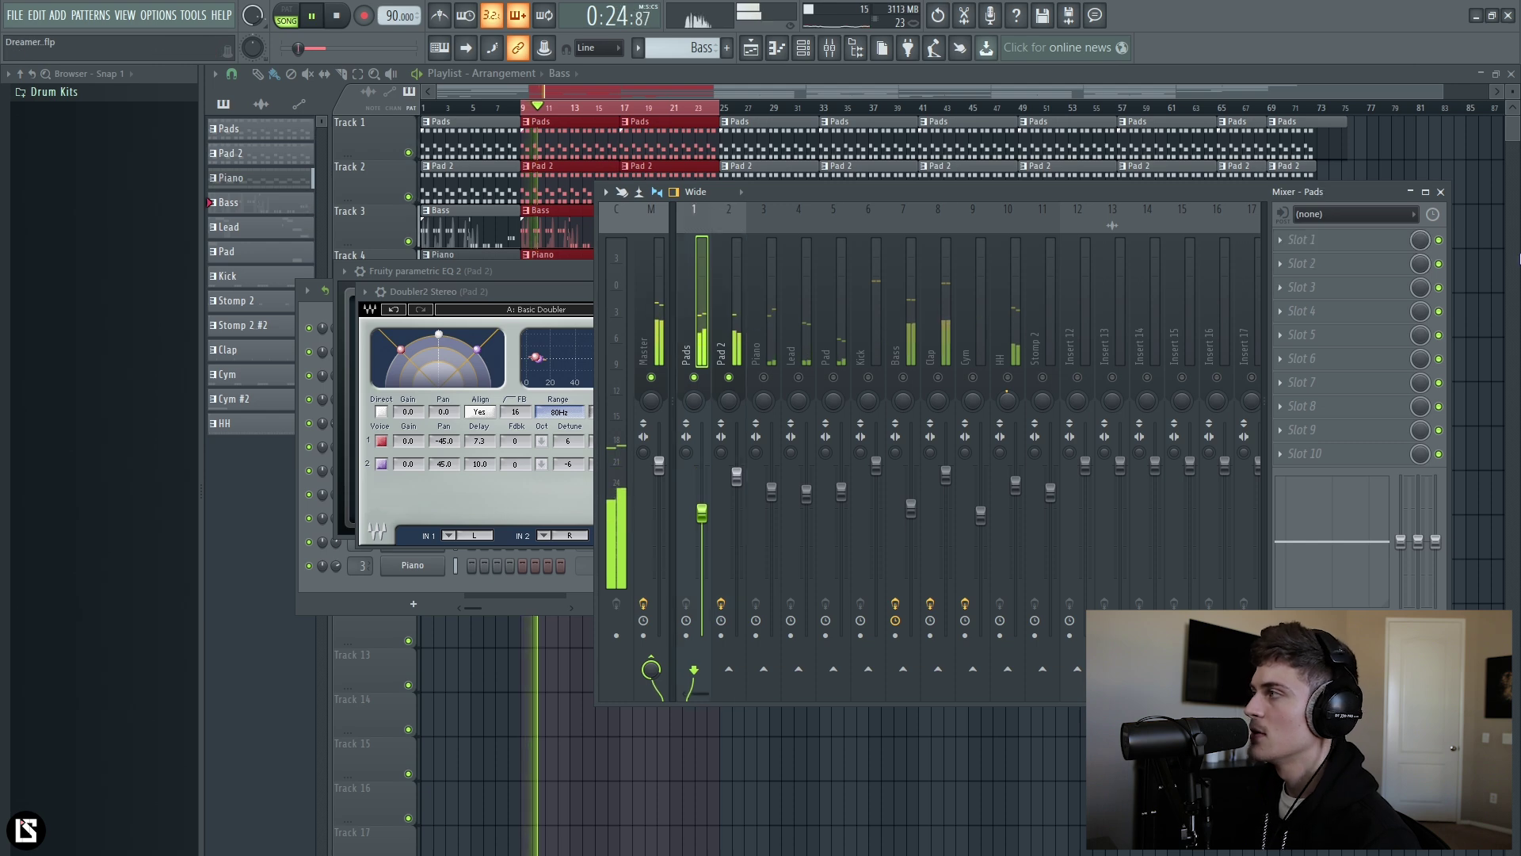
- Load Fruity Parametric EQ 2 into the first effect slot of Pads with a high-pass preset
left_click(1304, 239)
left_click(1117, 402)
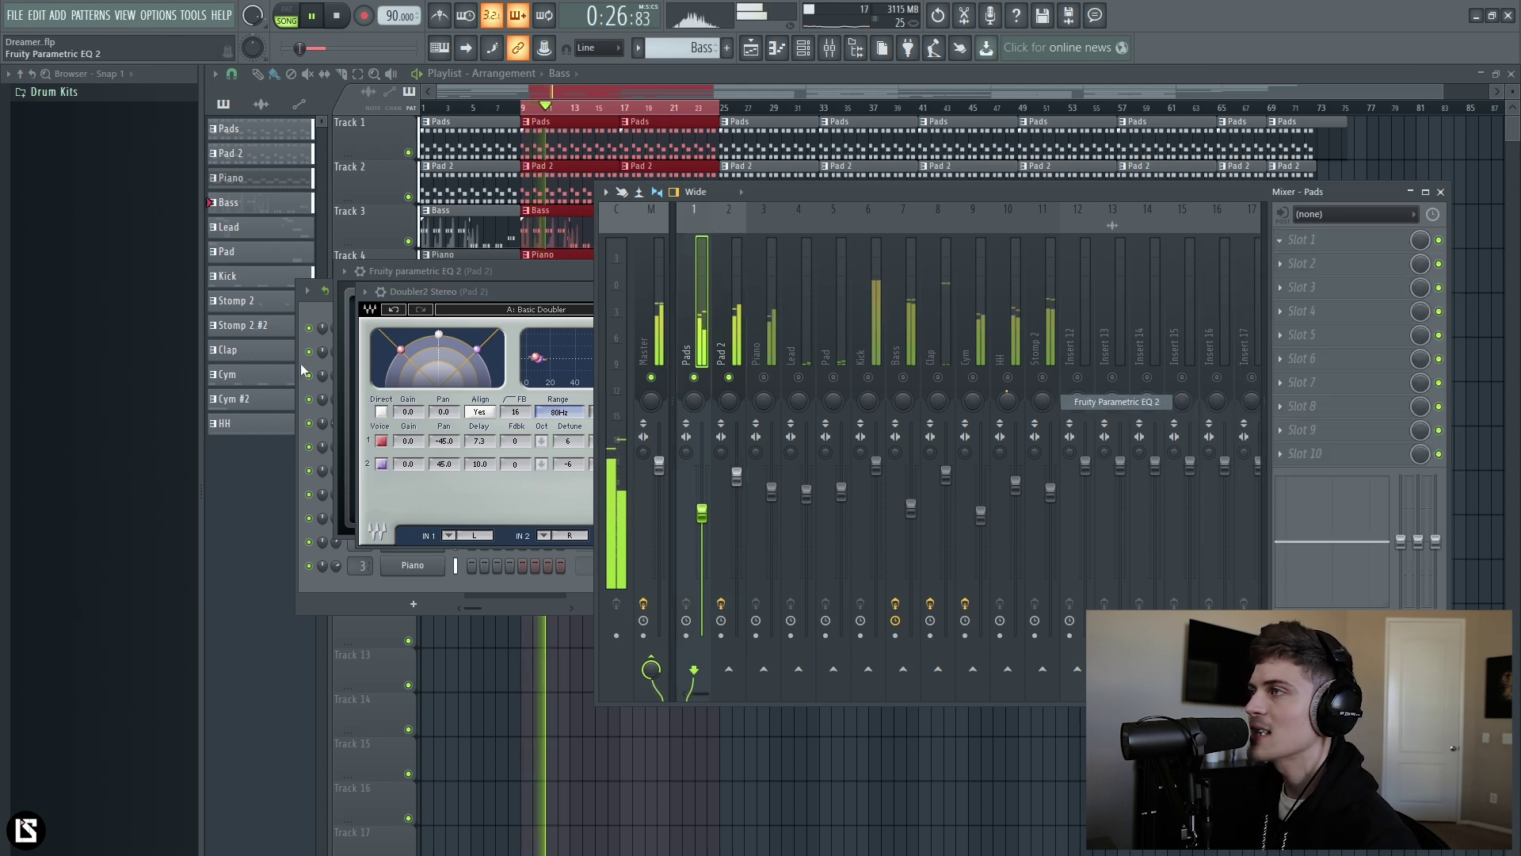
left_click(708, 231)
left_click(745, 289)
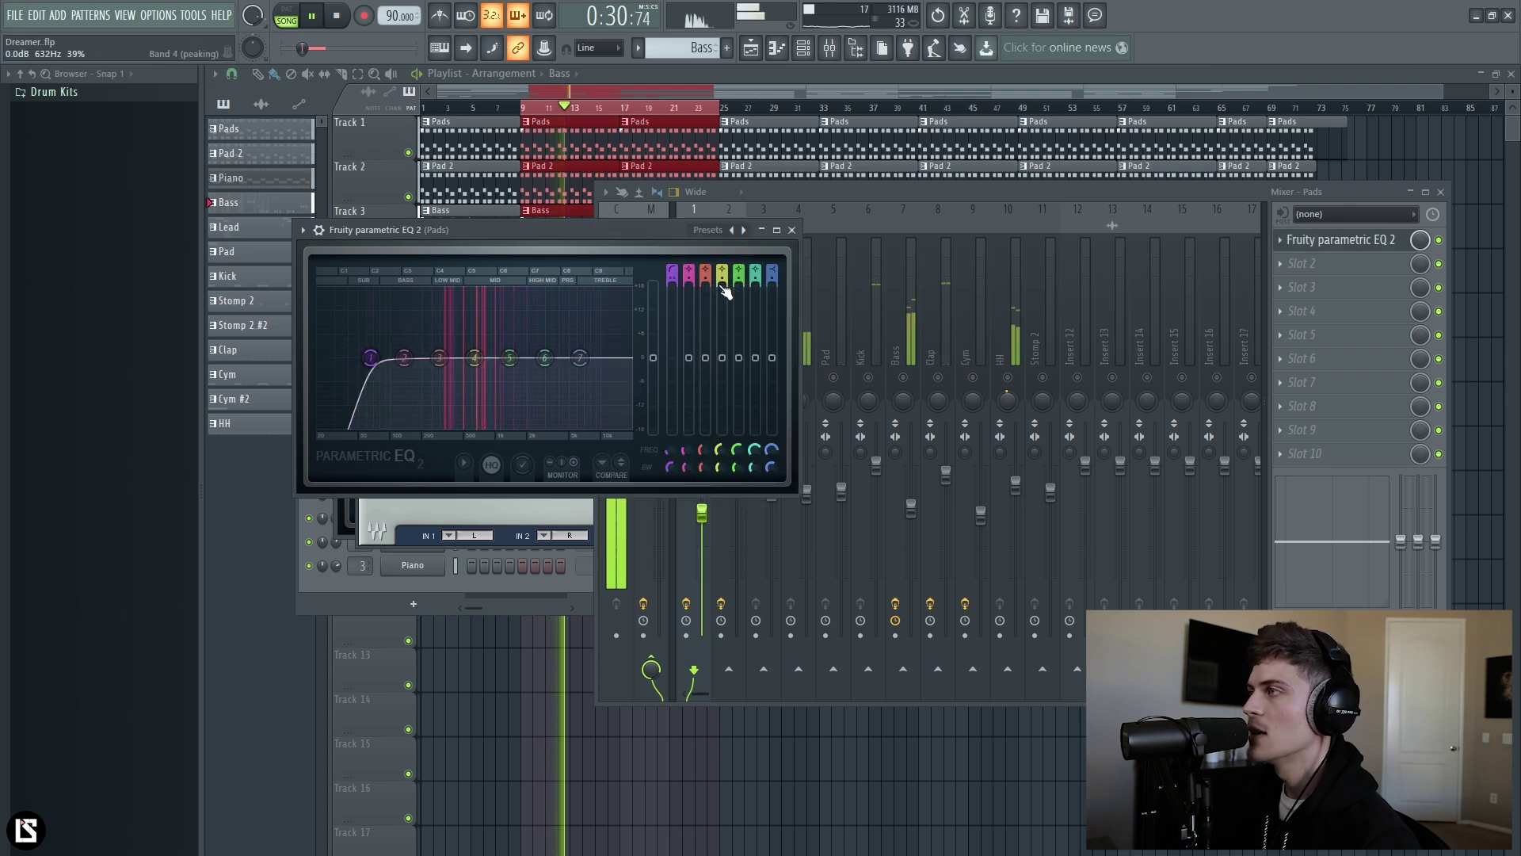
- Make the Pads EQ's high-pass slope gentler and raise its cutoff to about 128 Hz
left_click_drag(673, 279, 673, 292)
left_click_drag(370, 358, 409, 368)
key("space")
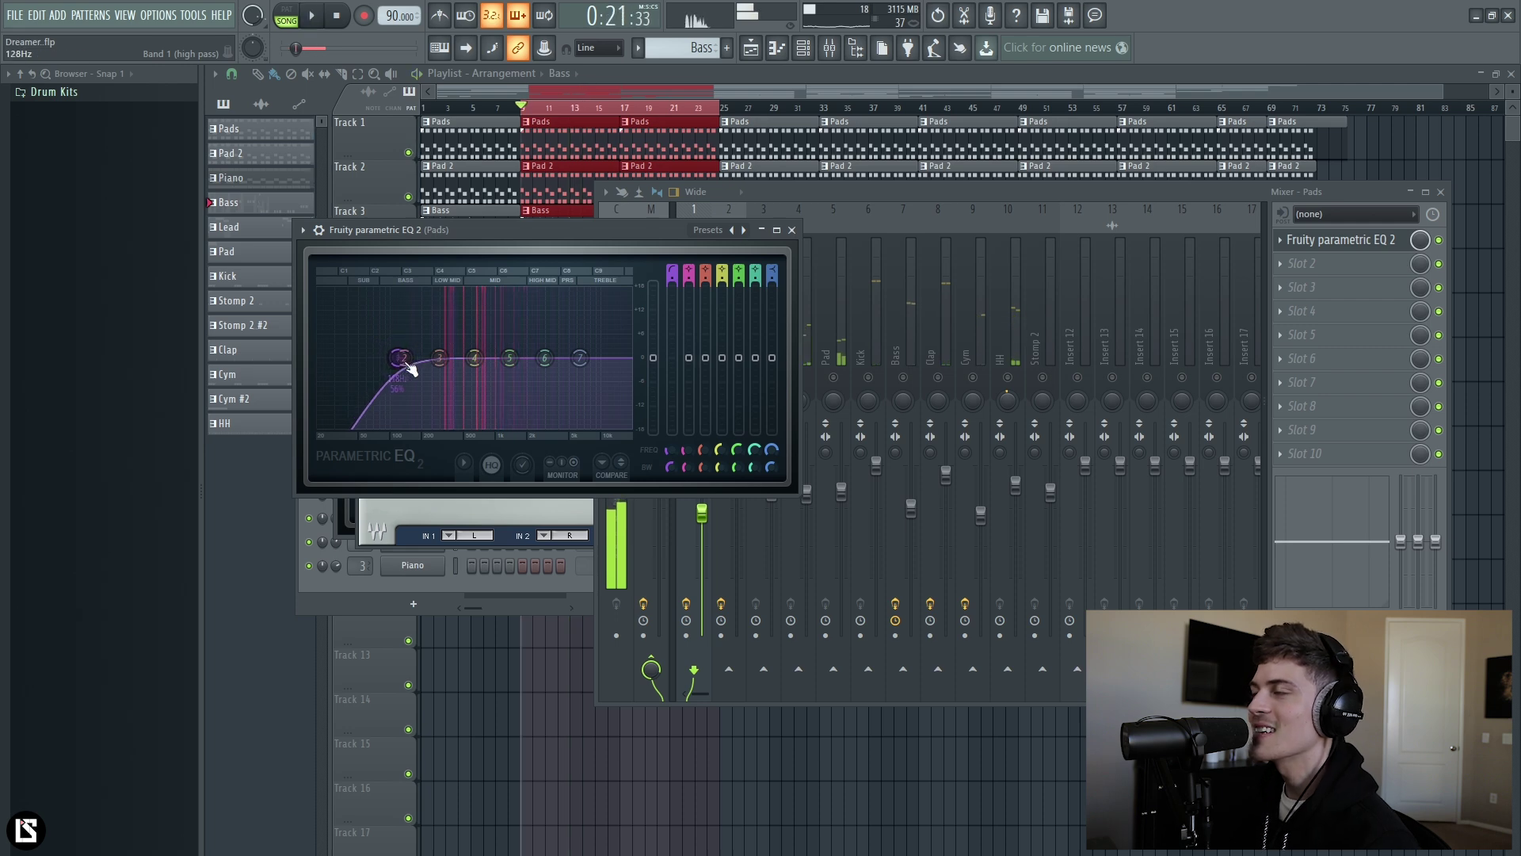
left_click_drag(530, 236, 816, 383)
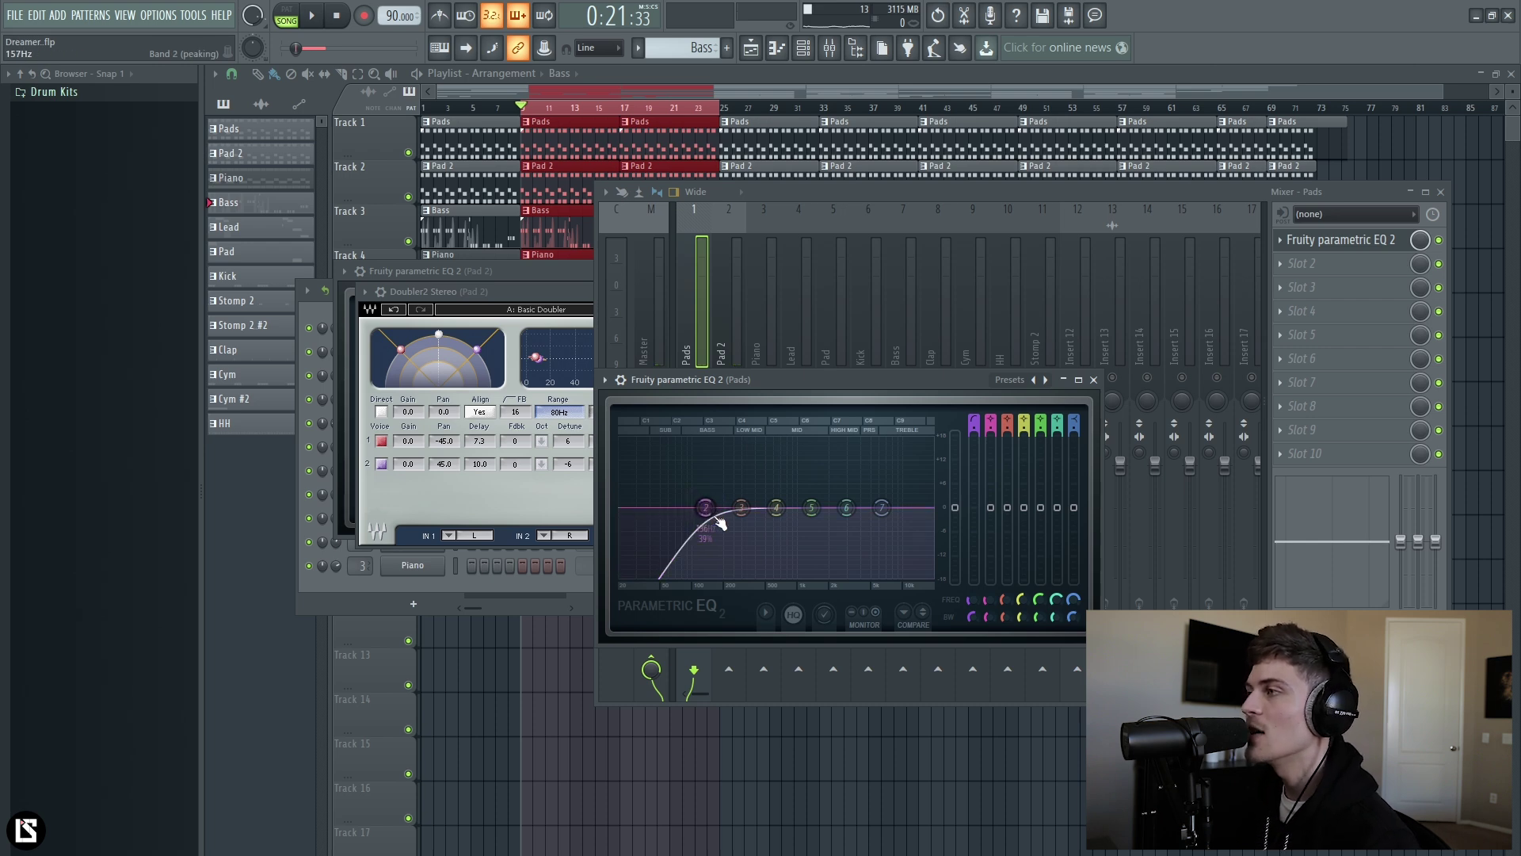
- Sweep band 2 of the Pads EQ during playback and set a narrow 4% cut of about -2.5 dB at 491 Hz
left_click(746, 338)
left_click_drag(644, 455, 651, 440)
left_click(1377, 249)
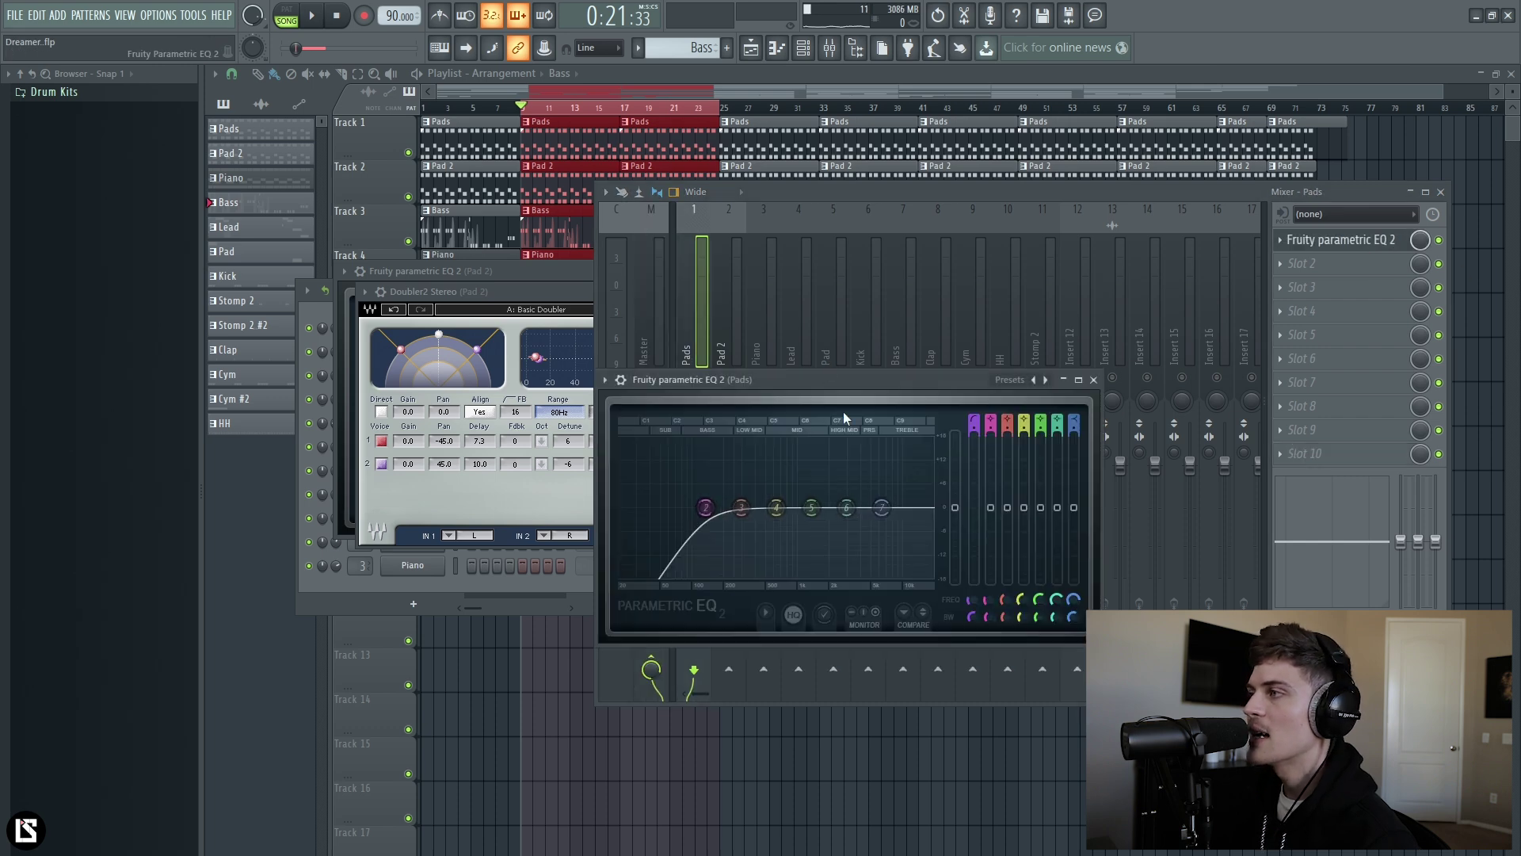
key("space")
key("space")
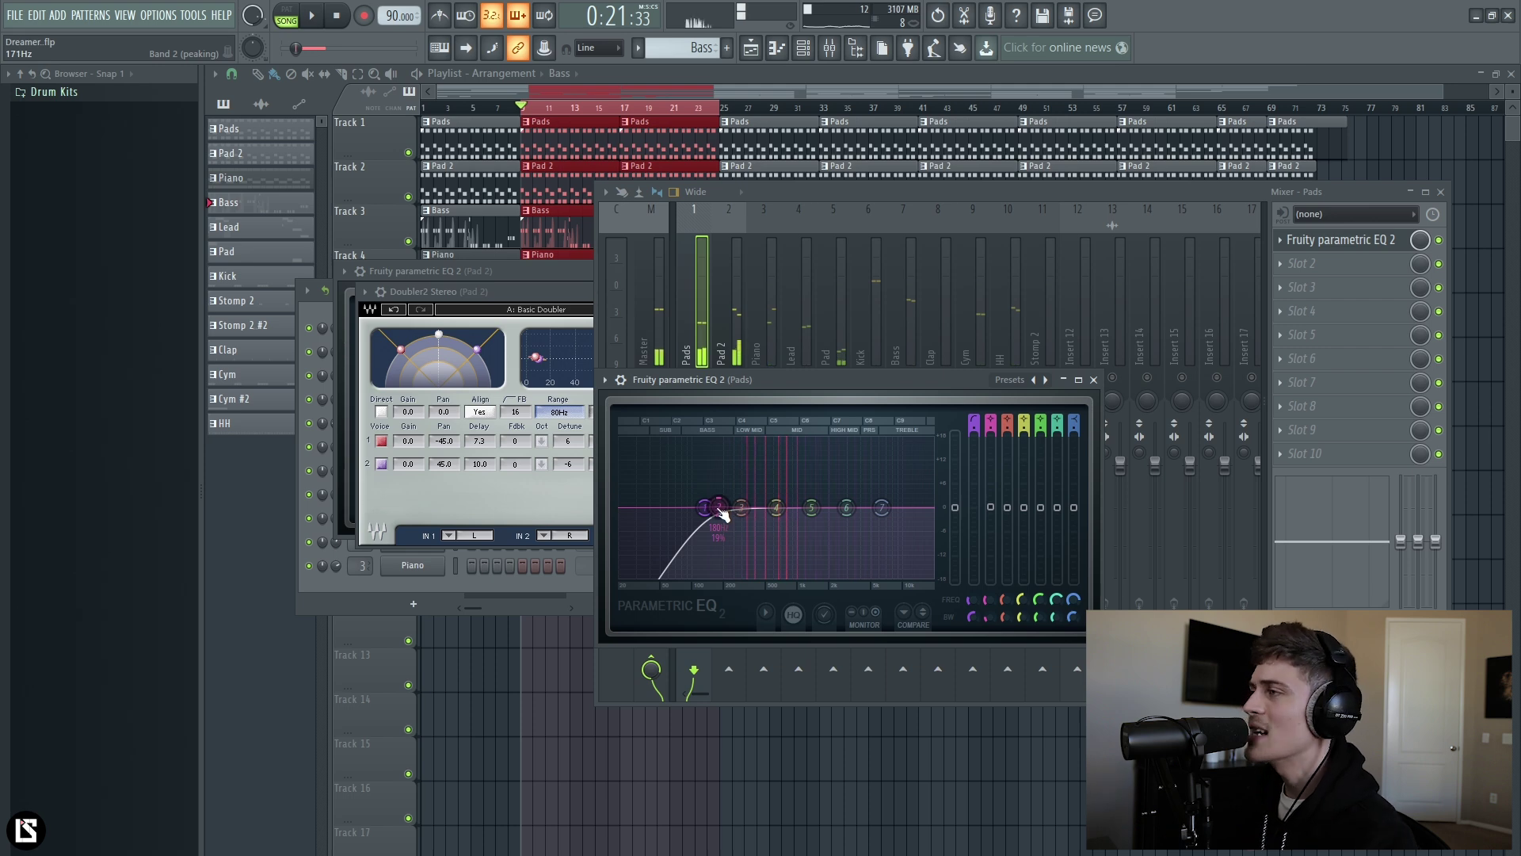
key("space")
left_click_drag(722, 504, 764, 445)
key("space")
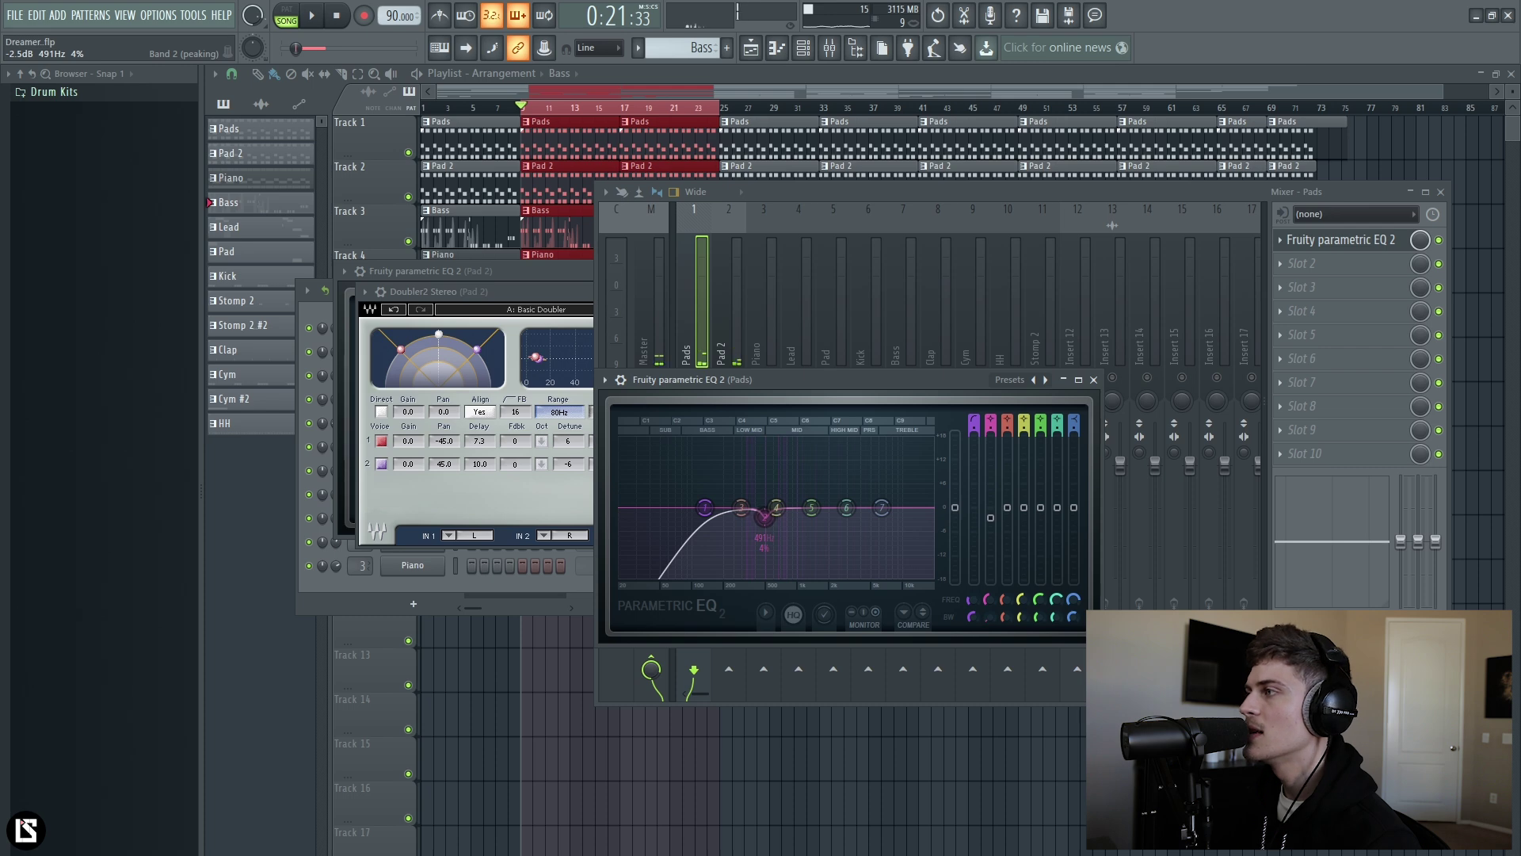
left_click(1094, 379)
- Check Pads and Pad 2 together in mono during playback, and return the master to stereo
key("space")
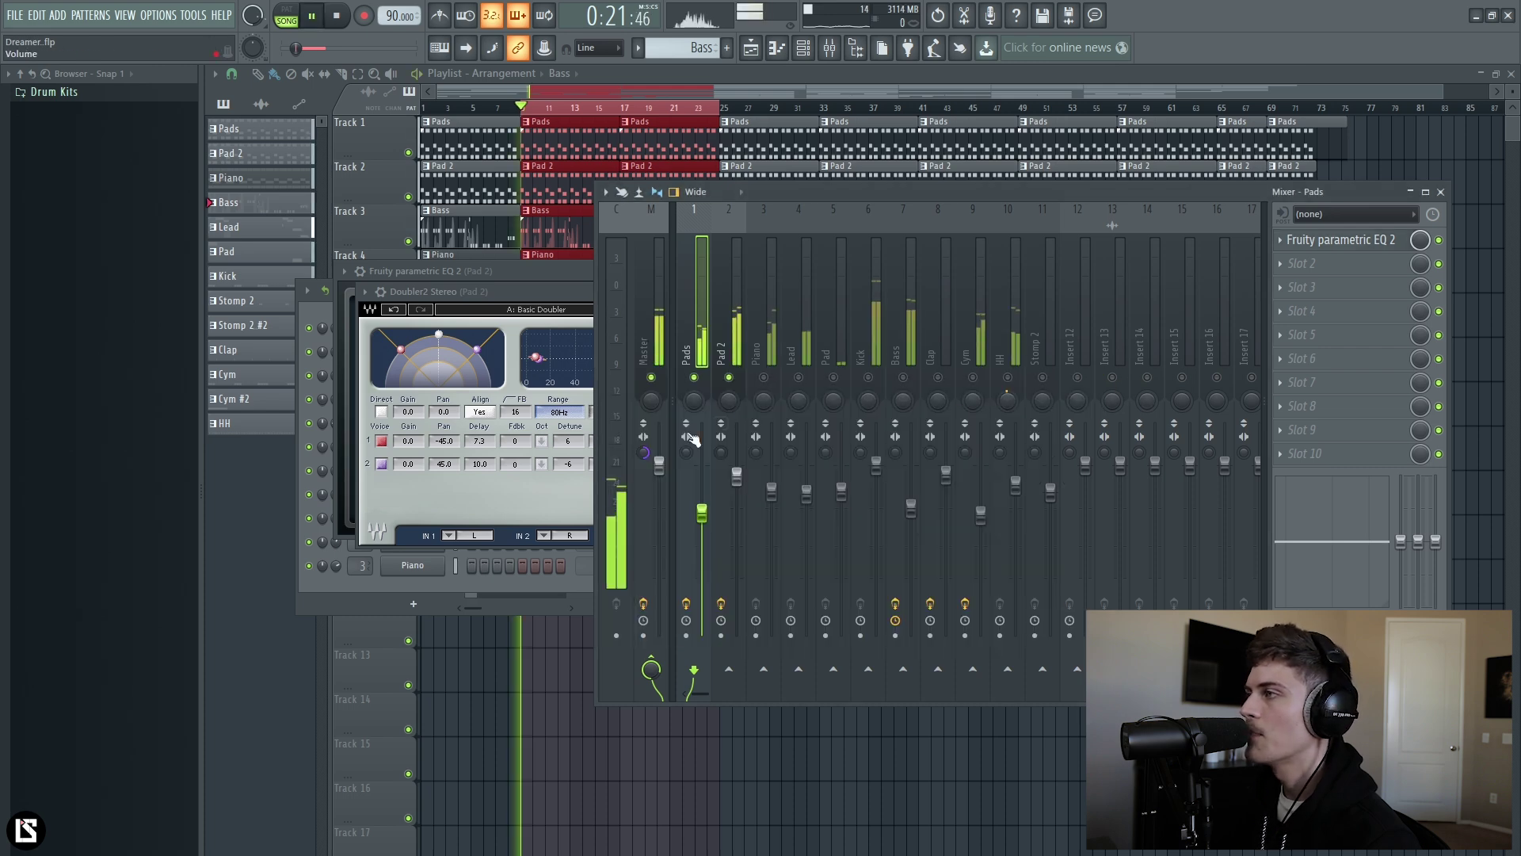
right_click(660, 465)
left_click(674, 465)
left_click(729, 378)
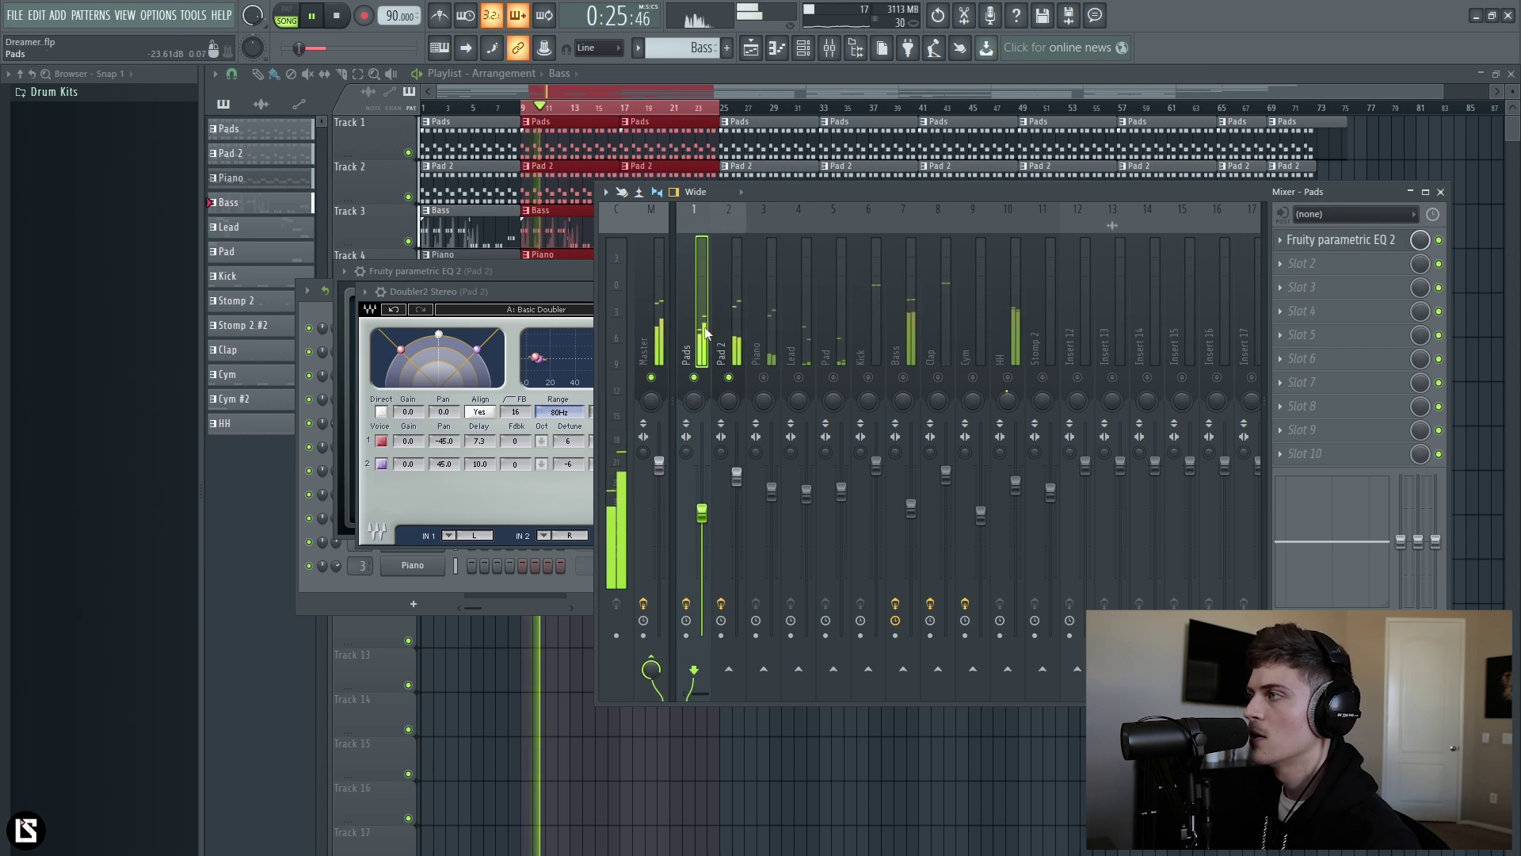
- Set the Pads EQ's band 7 high shelf to about -3.1 dB at 5236 Hz
left_click(1377, 248)
left_click_drag(882, 507, 872, 520)
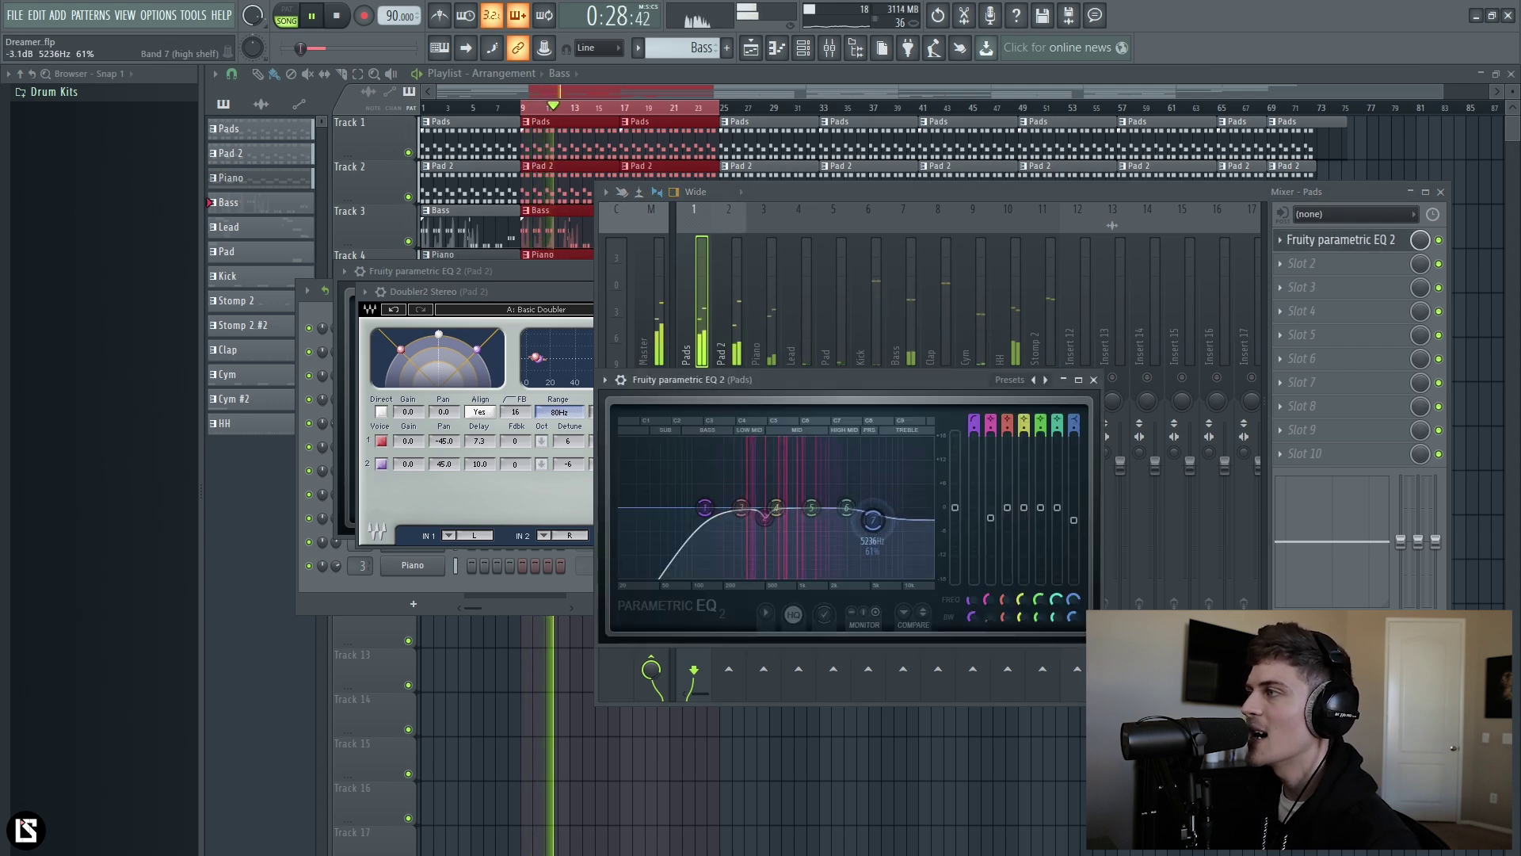
left_click(1094, 380)
- Solo the Piano mixer track and raise its fader slightly during playback
right_click(765, 377)
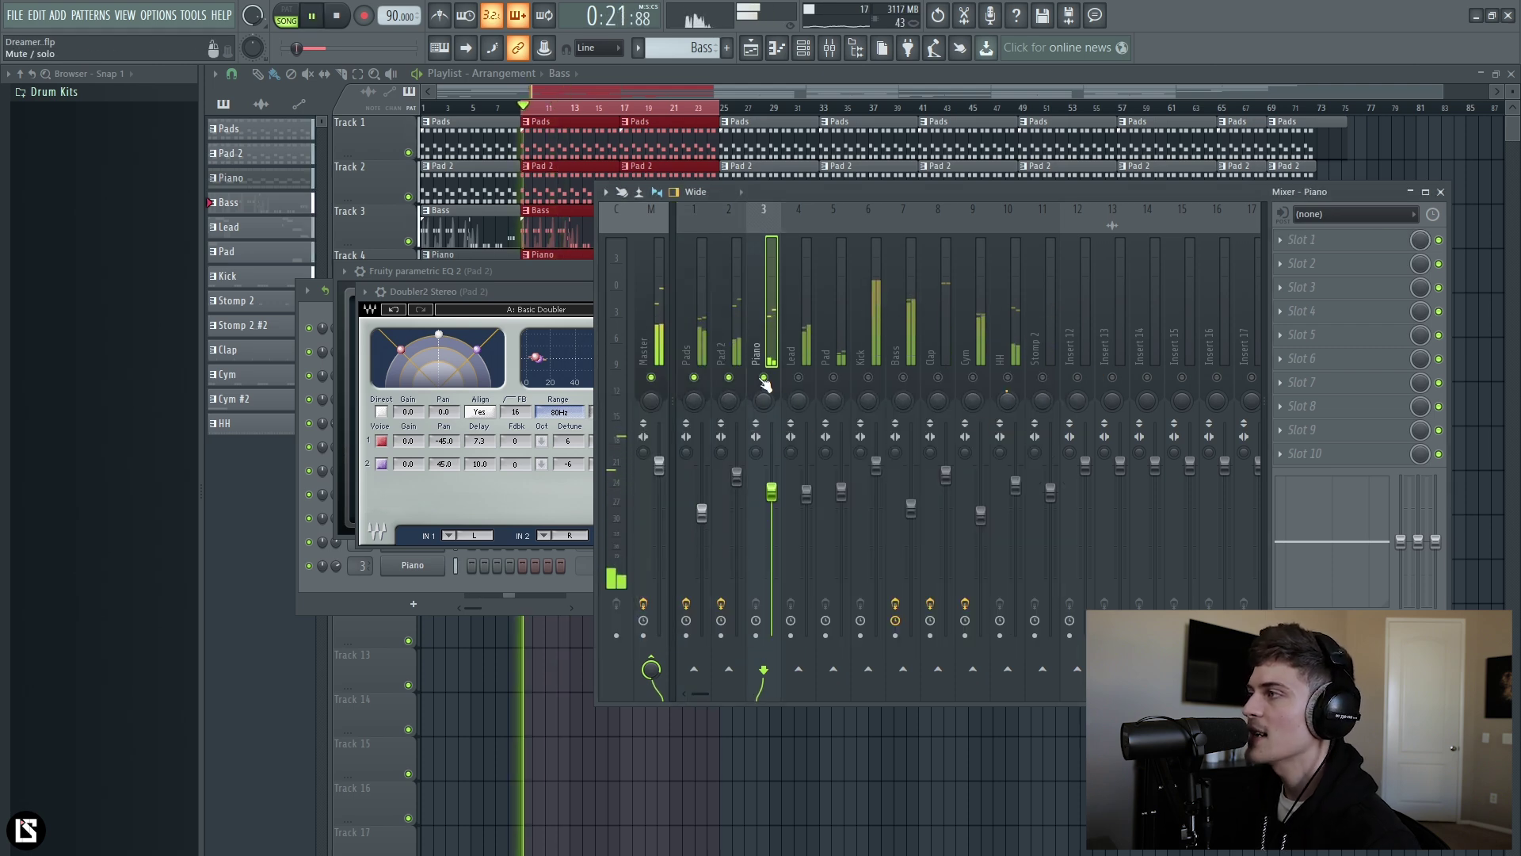
left_click_drag(772, 491, 772, 477)
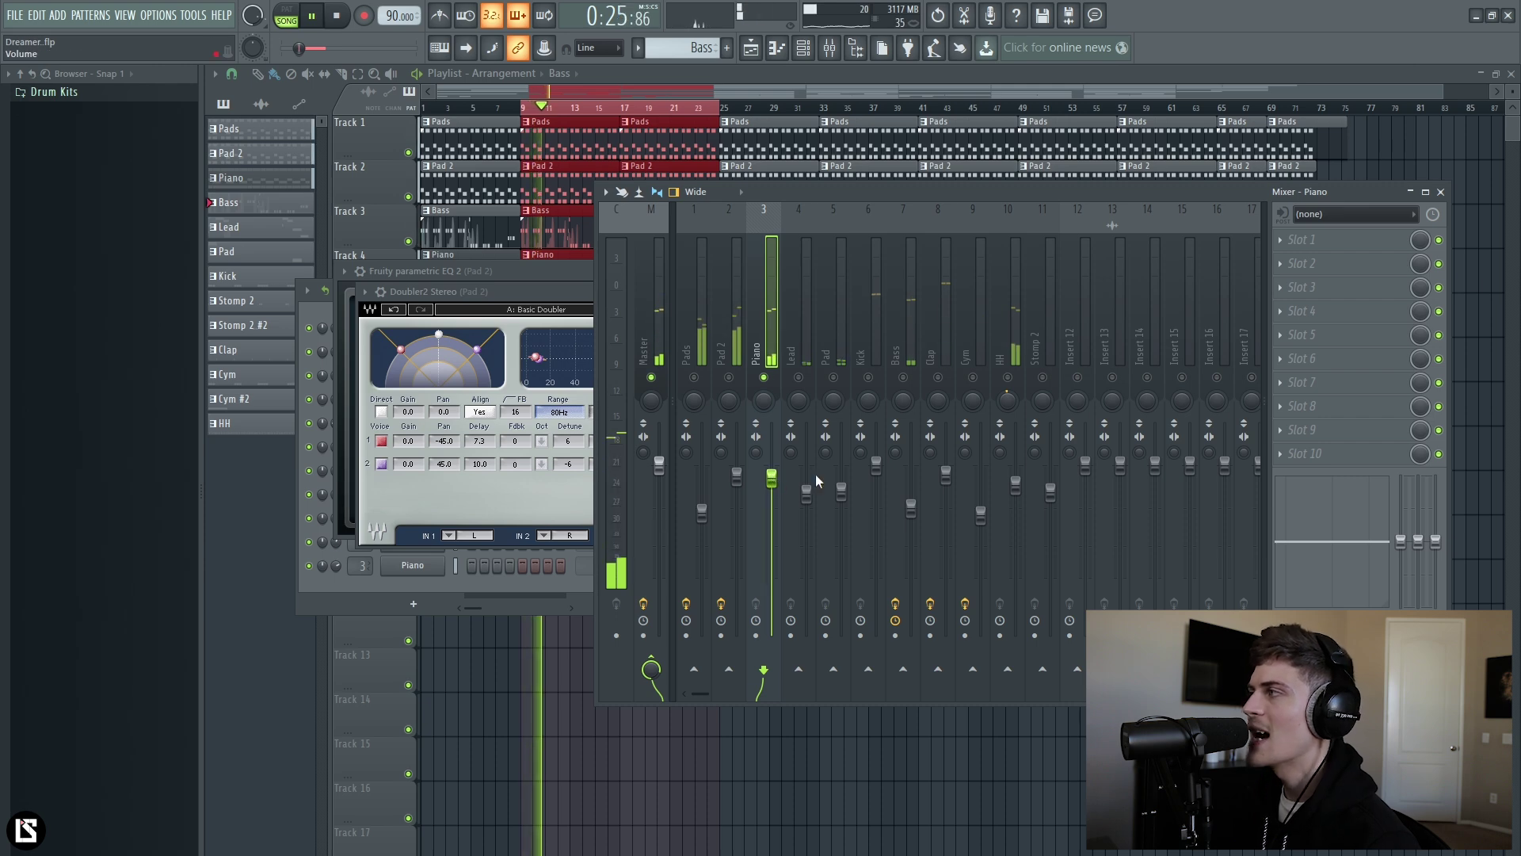
key("space")
- Load Fruity Parametric EQ 2 into Piano's first effect slot with a high-pass preset
left_click(1368, 241)
left_click(1117, 400)
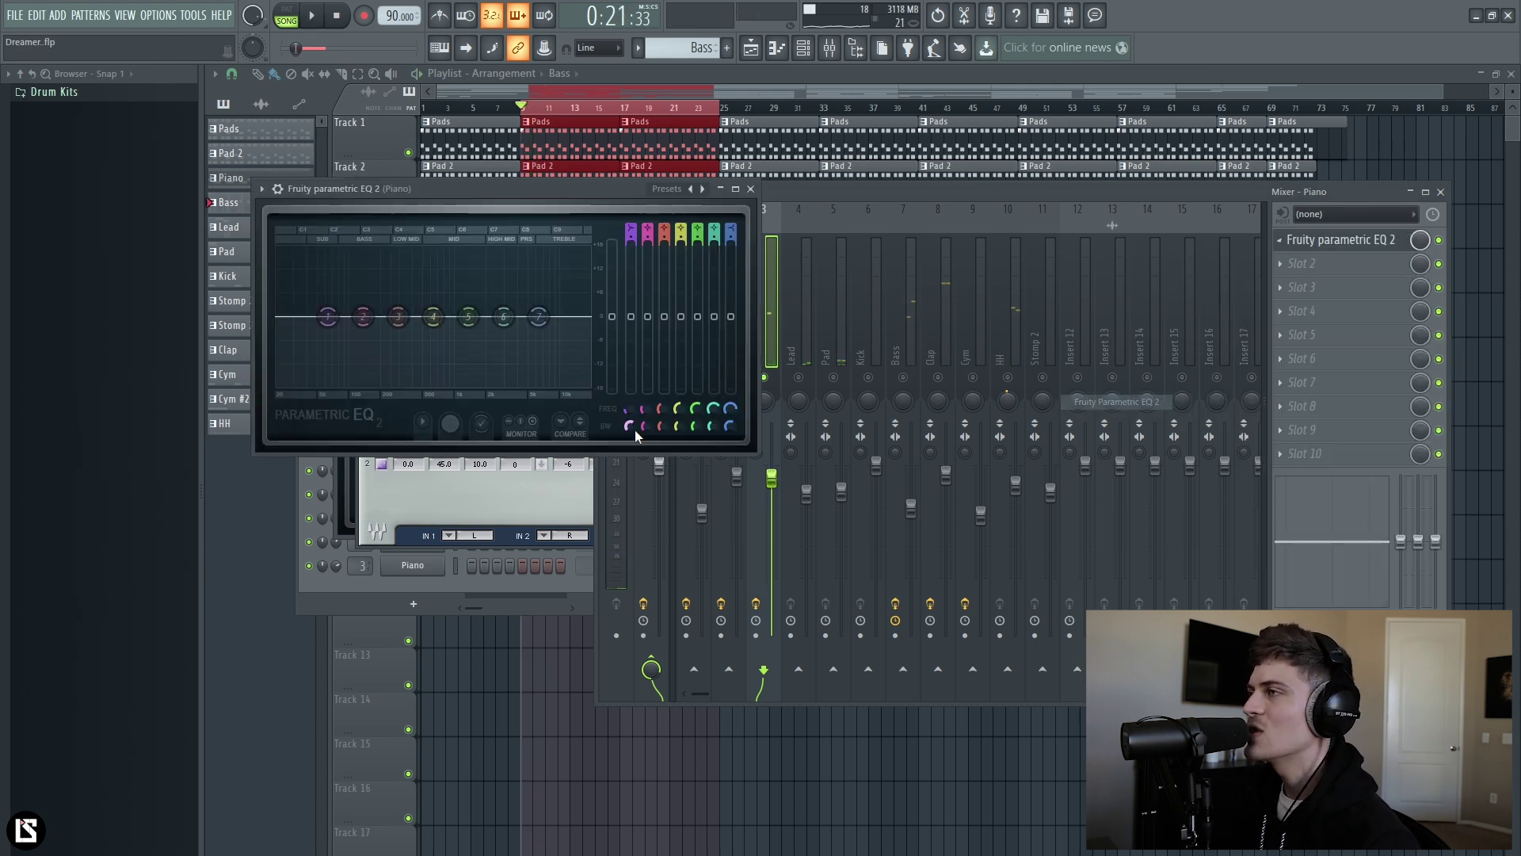
left_click(668, 190)
left_click(694, 248)
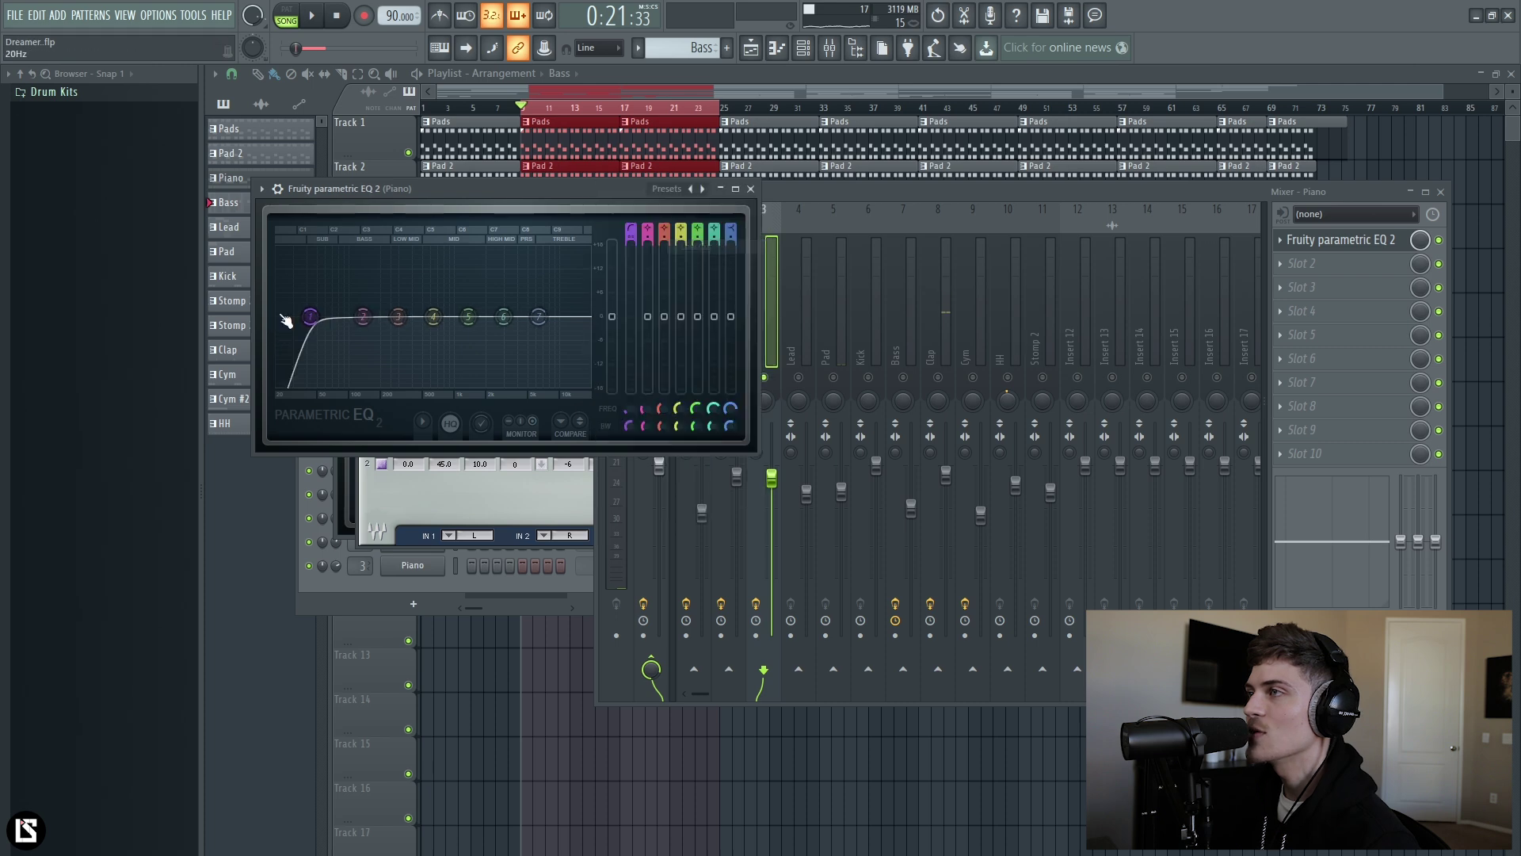
- Raise the cutoff of Piano's high-pass filter almost to band 2 while listening
key("space")
left_click_drag(314, 317, 351, 317)
key("space")
- Play the Piano, Pads and Pad 2 tracks together to judge their balance
left_click(839, 193)
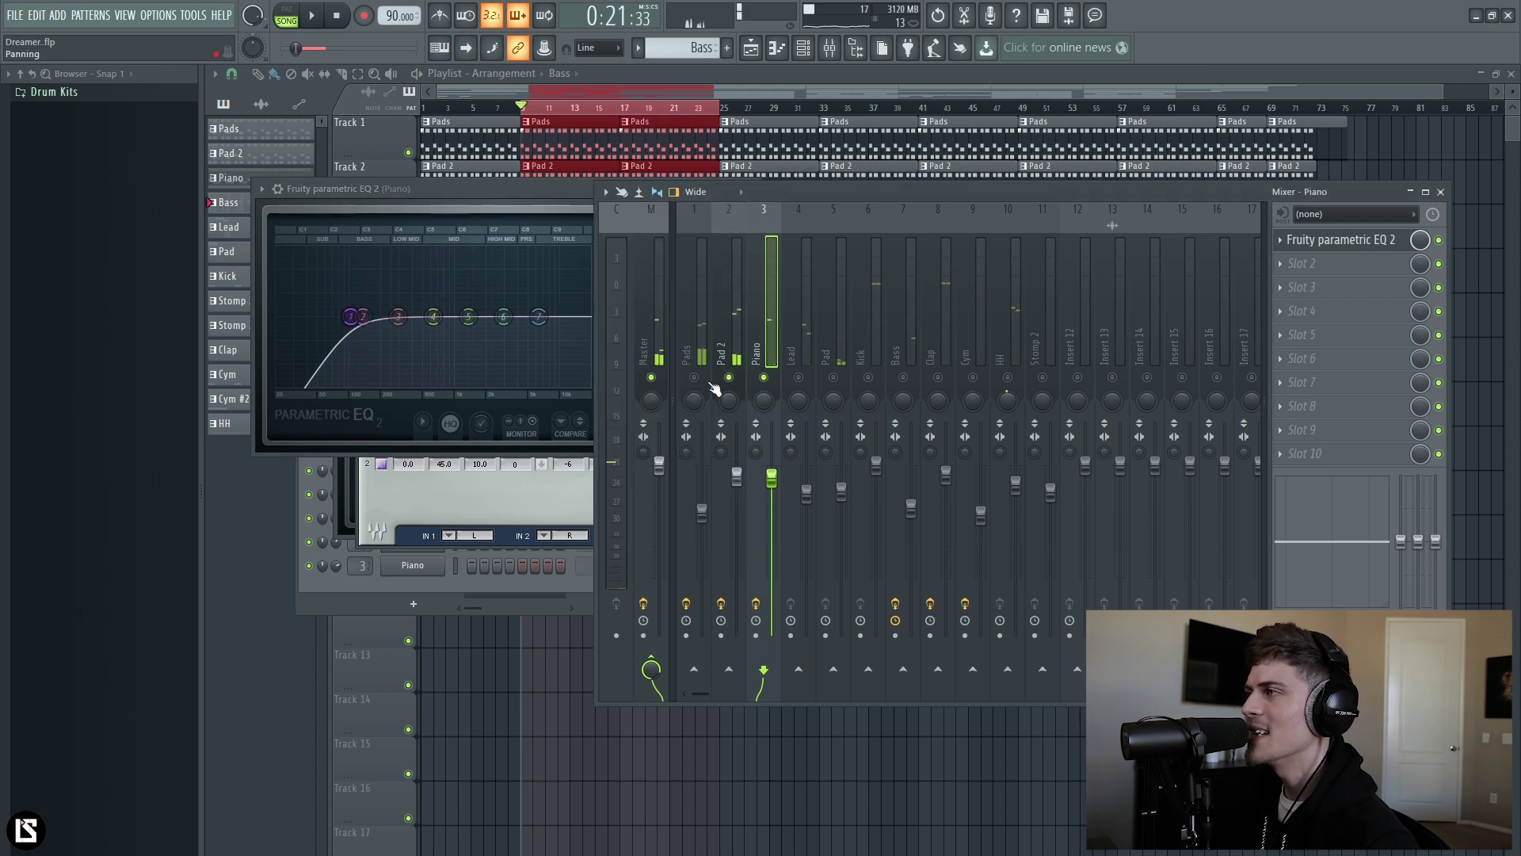
key("space")
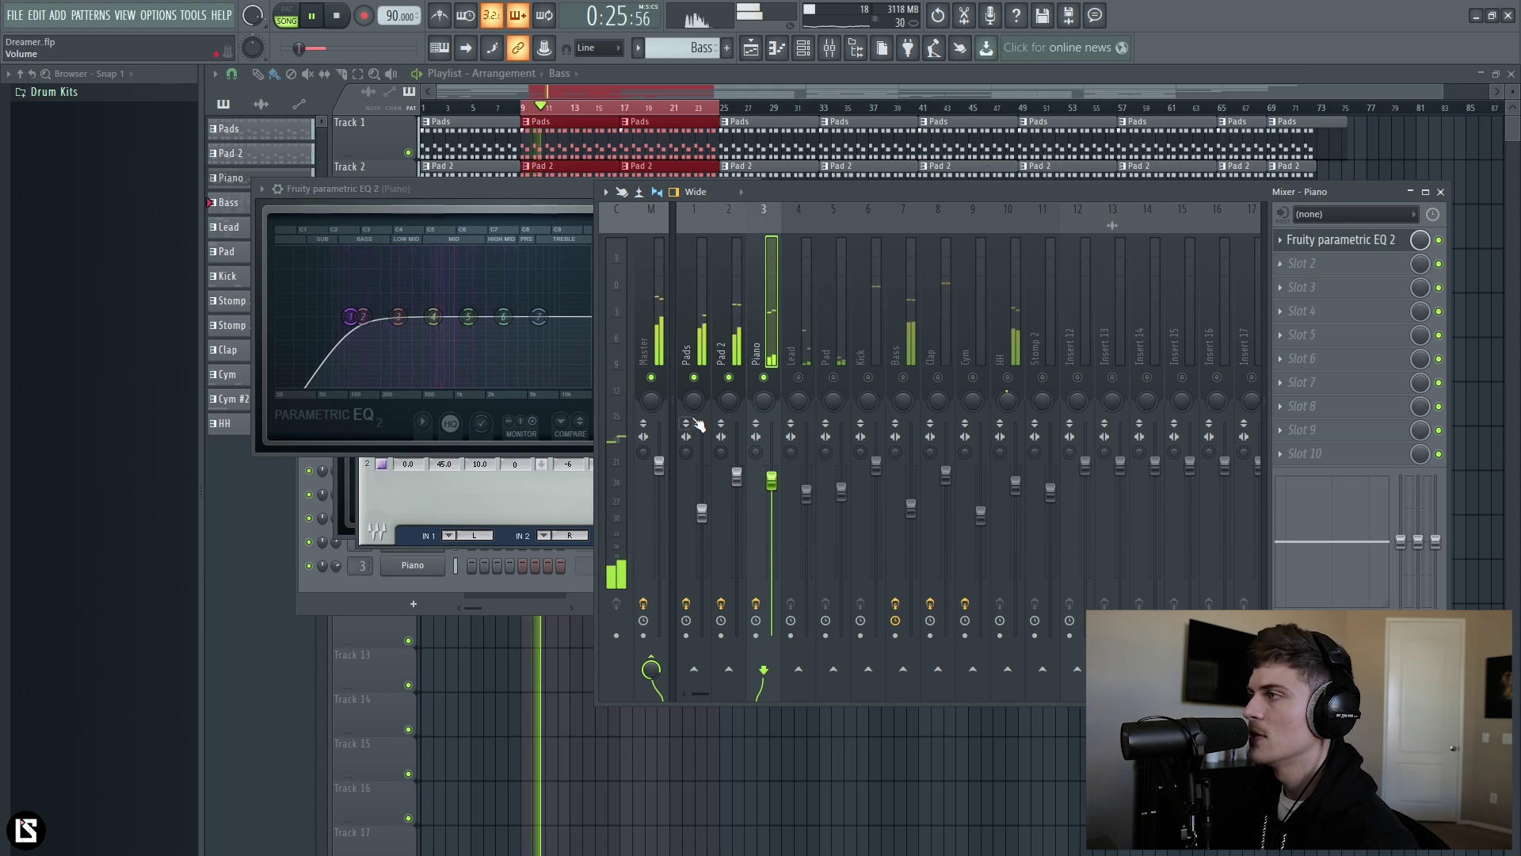
key("space")
key("space")
- Load Fruity Stereo Enhancer into the second effect slot of the Pads mixer track
left_click(705, 333)
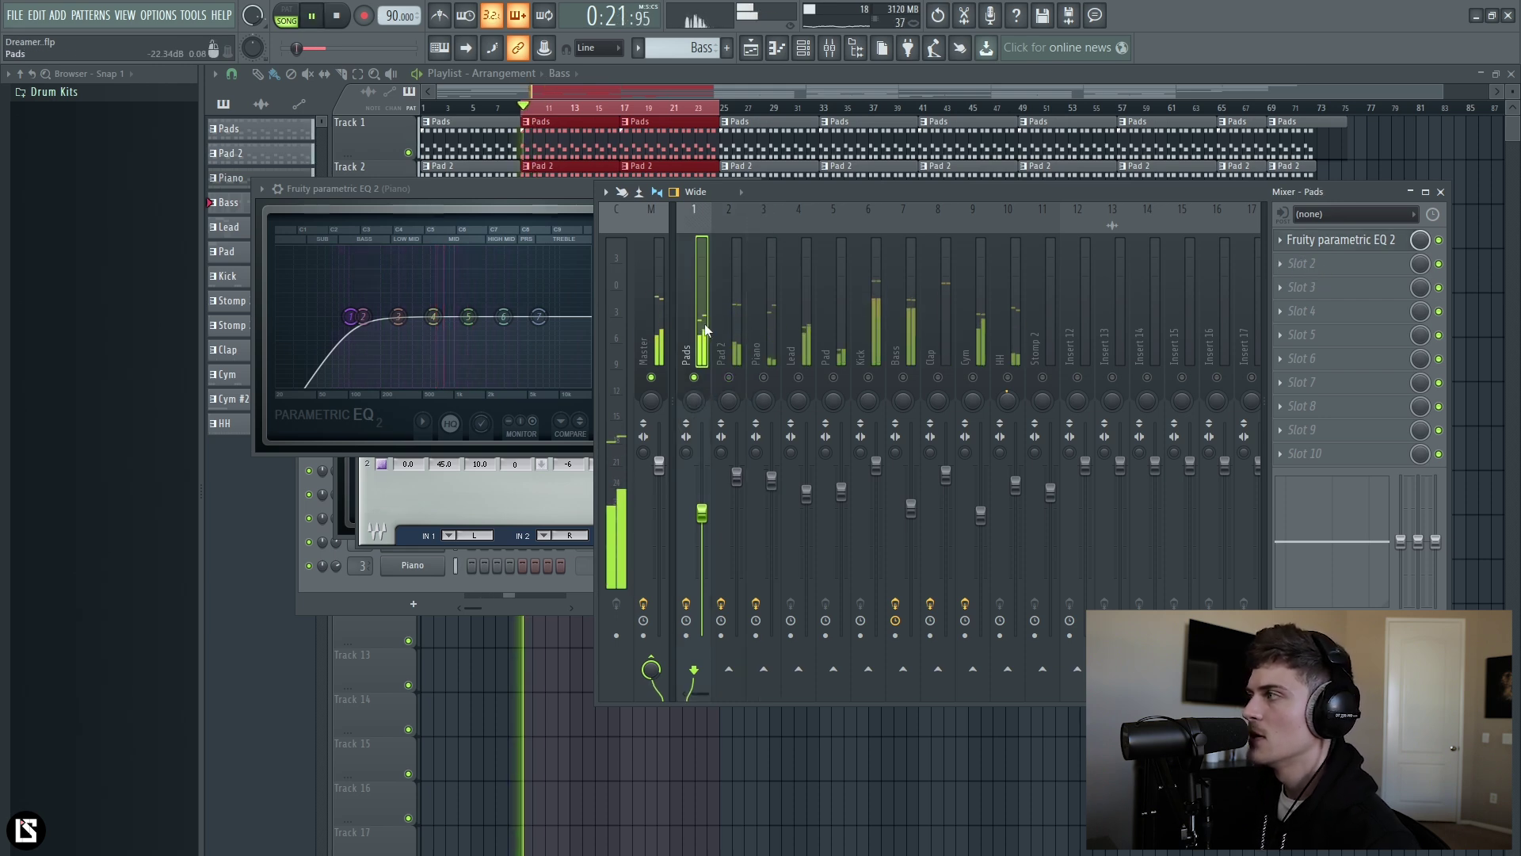
key("space")
left_click(1315, 267)
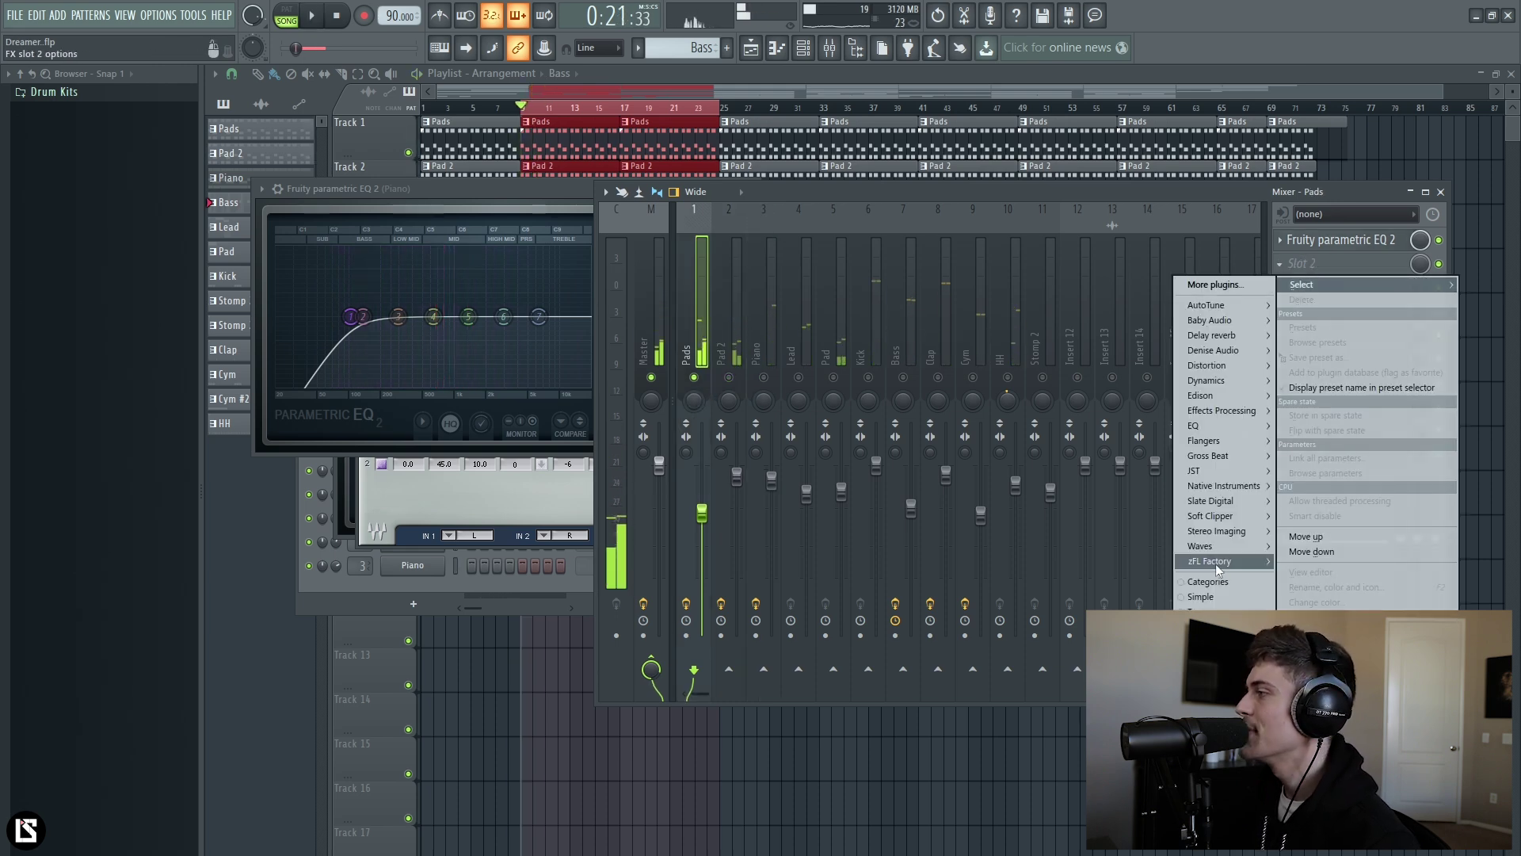
mouse_move(1214, 564)
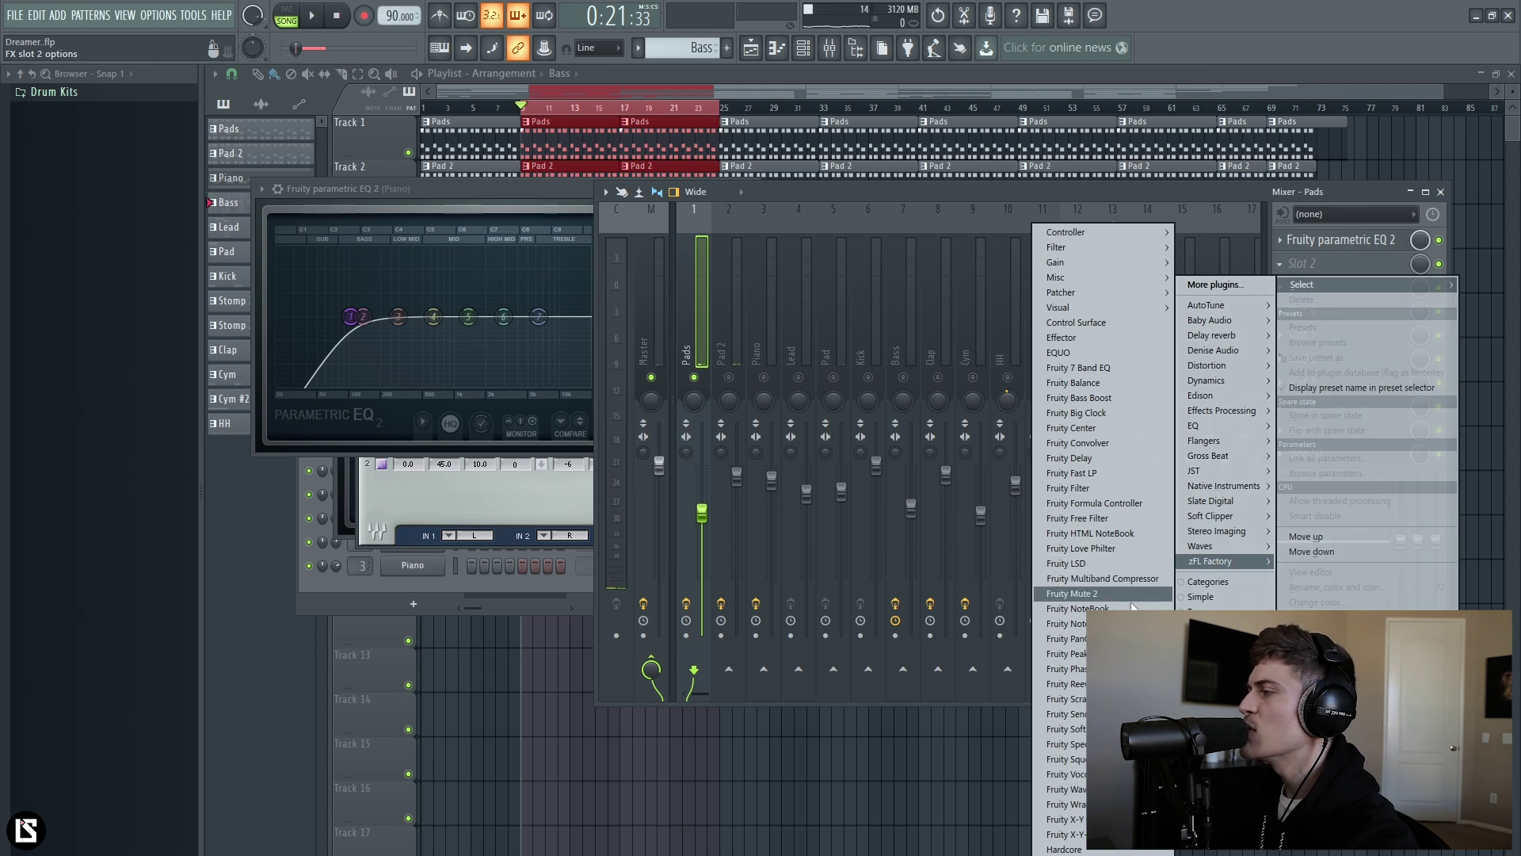
mouse_move(1216, 537)
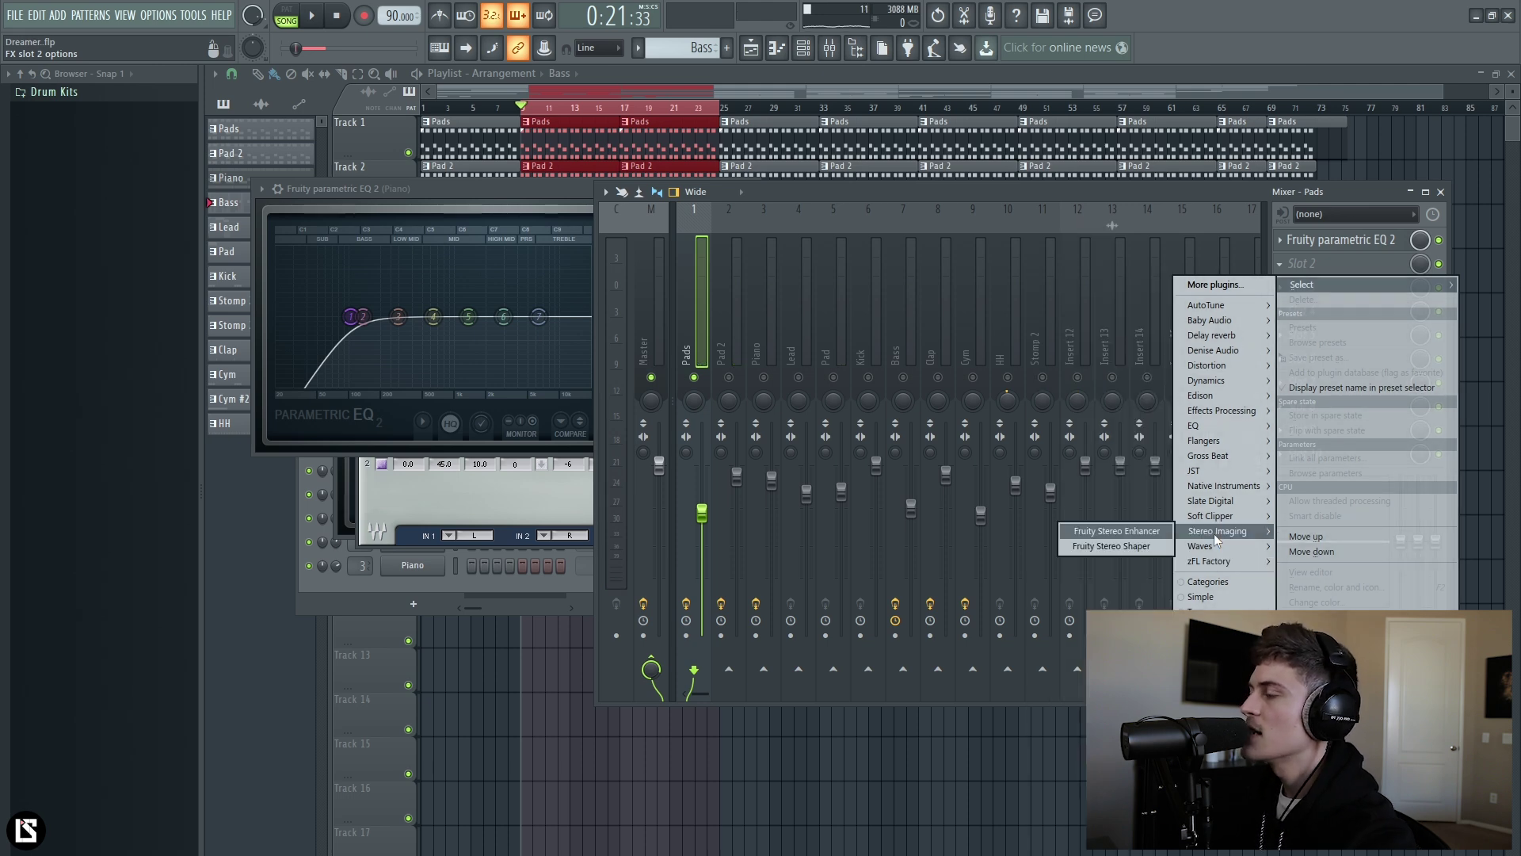
left_click(1108, 529)
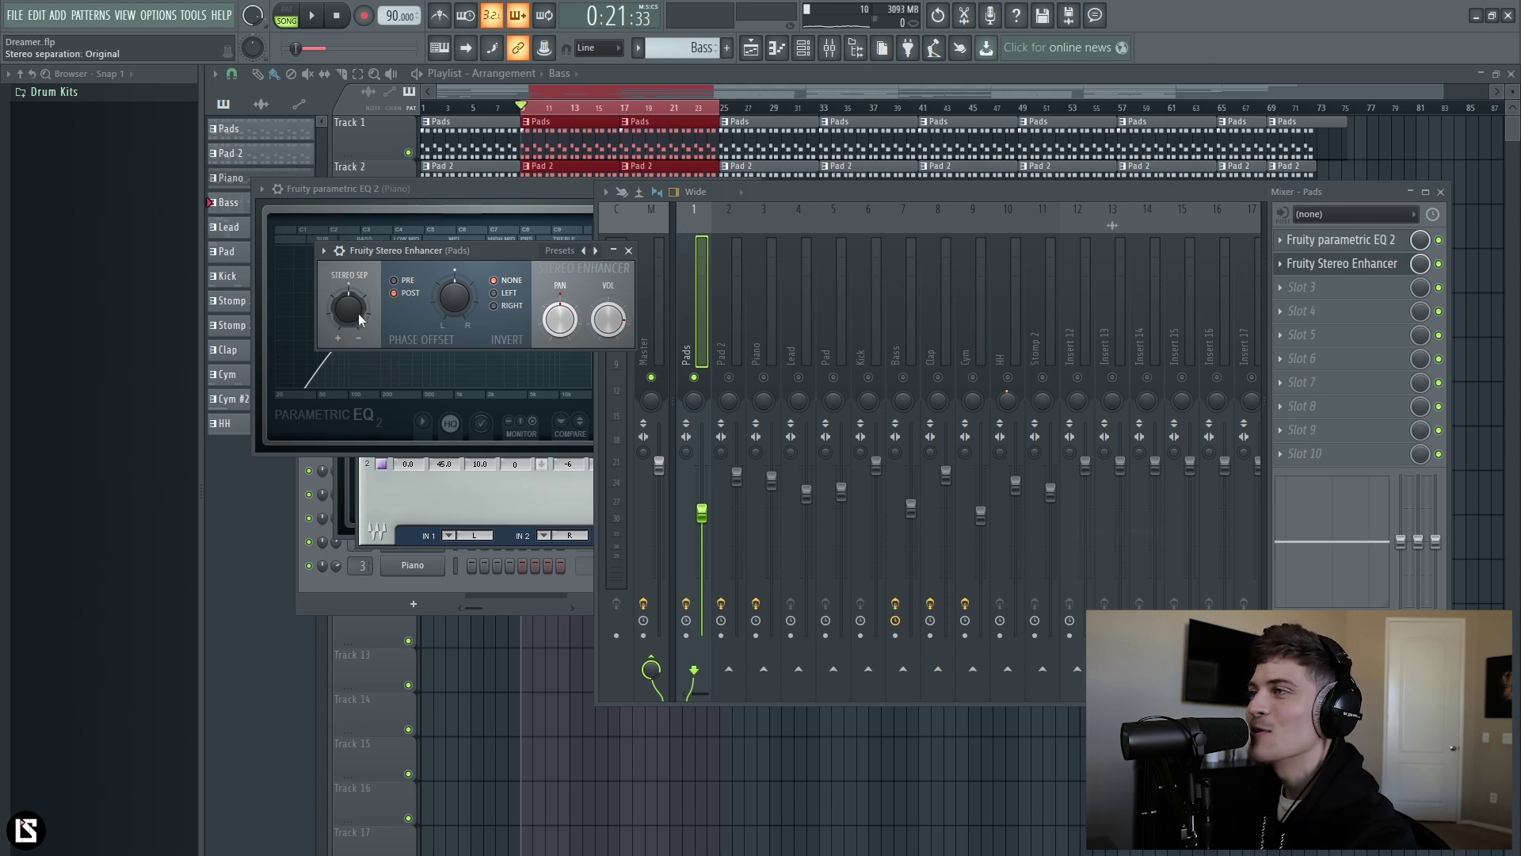
left_click_drag(687, 453, 687, 485)
right_click(686, 454)
left_click(694, 465)
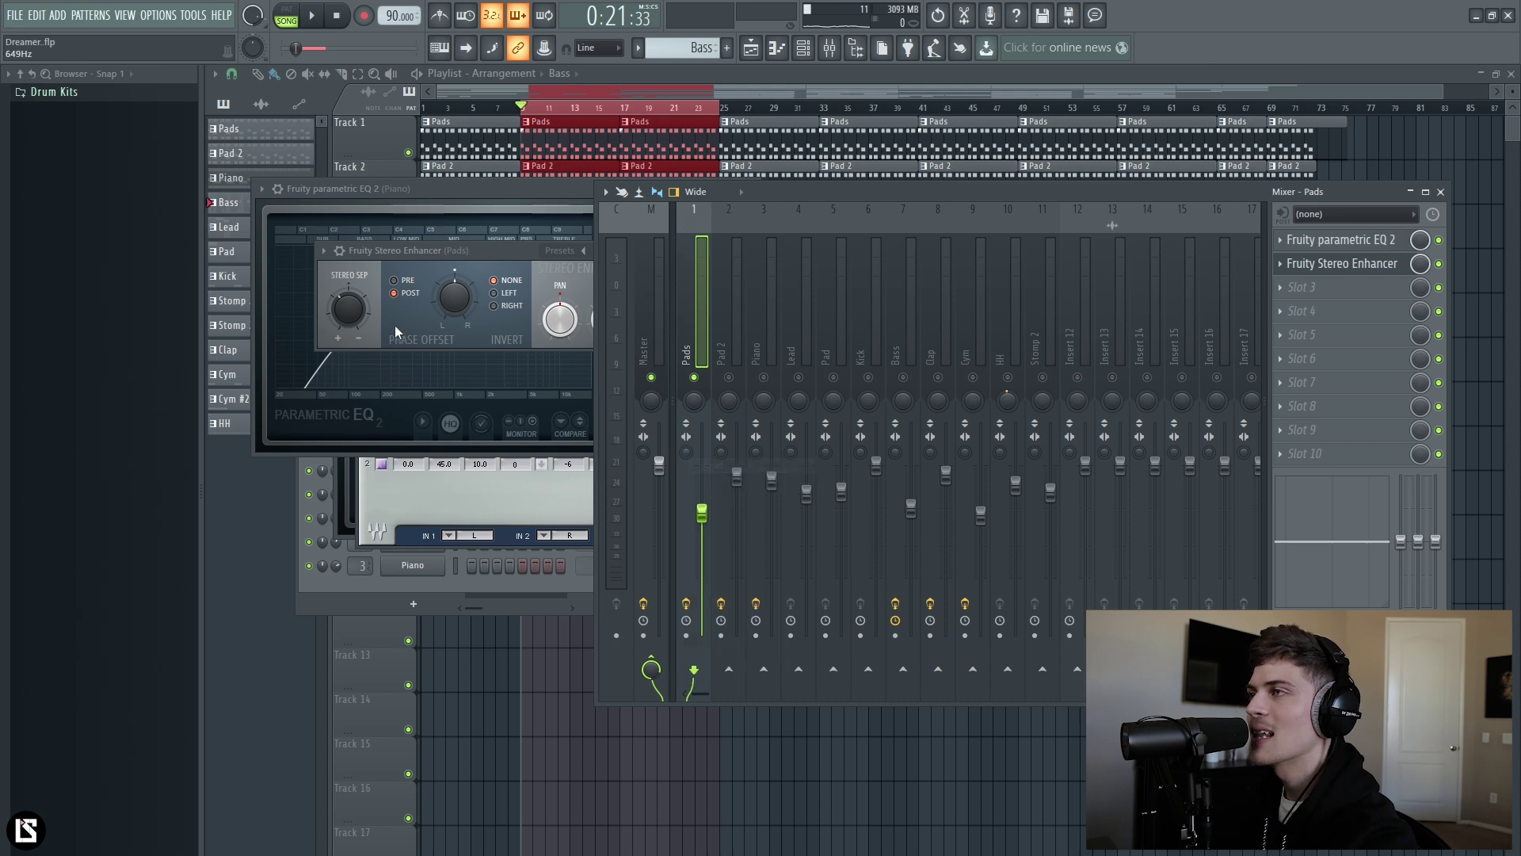
- Set the Pads' stereo enhancer to 33% separated during playback and add Pad 2 and Piano to the audible tracks
left_click(309, 16)
left_click(348, 308)
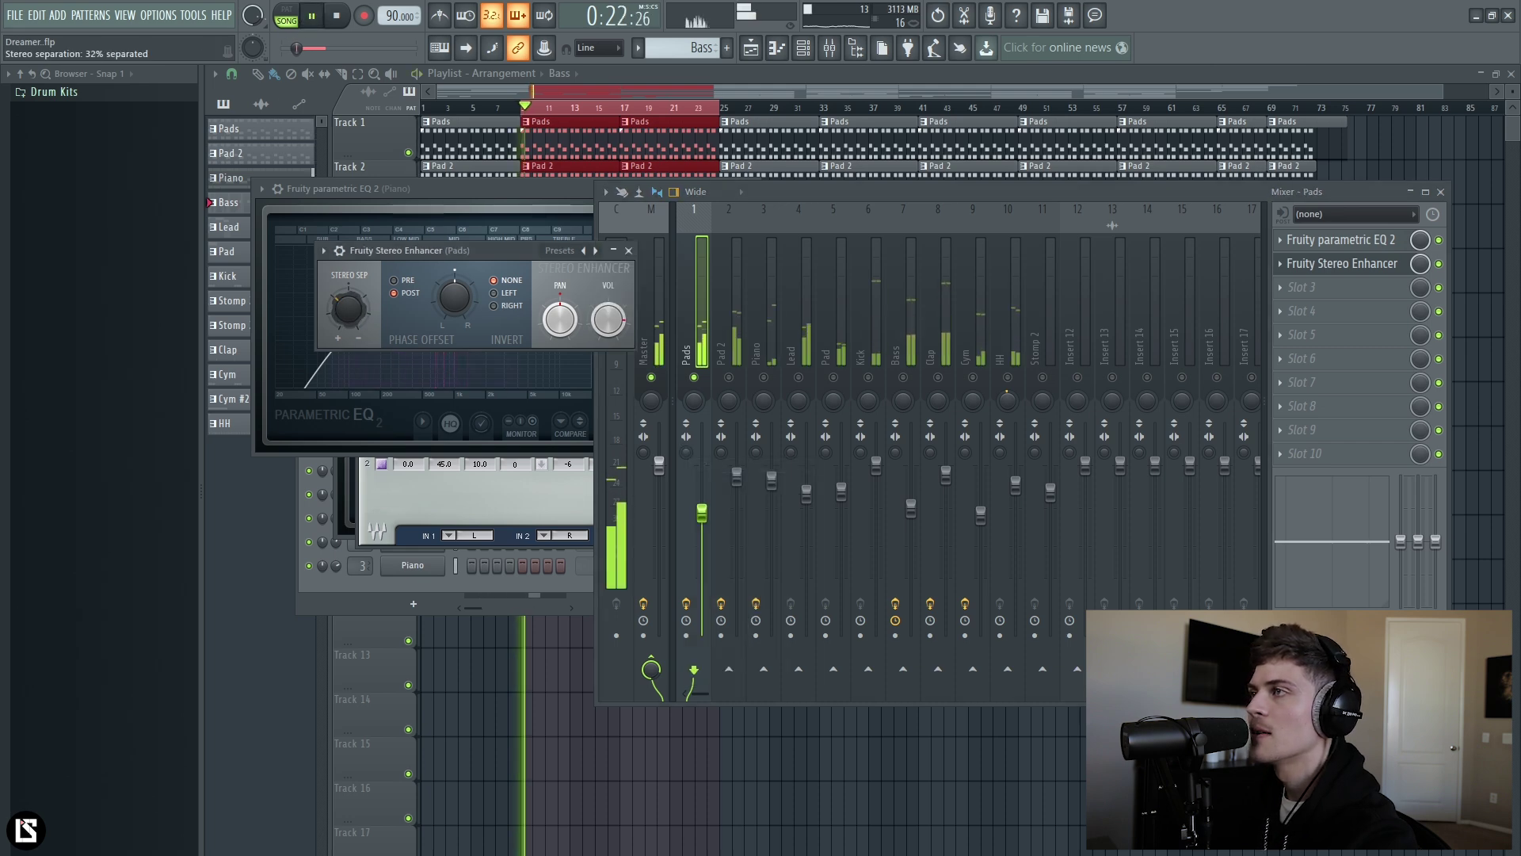
left_click_drag(348, 308, 361, 337)
left_click(729, 377)
left_click(764, 378)
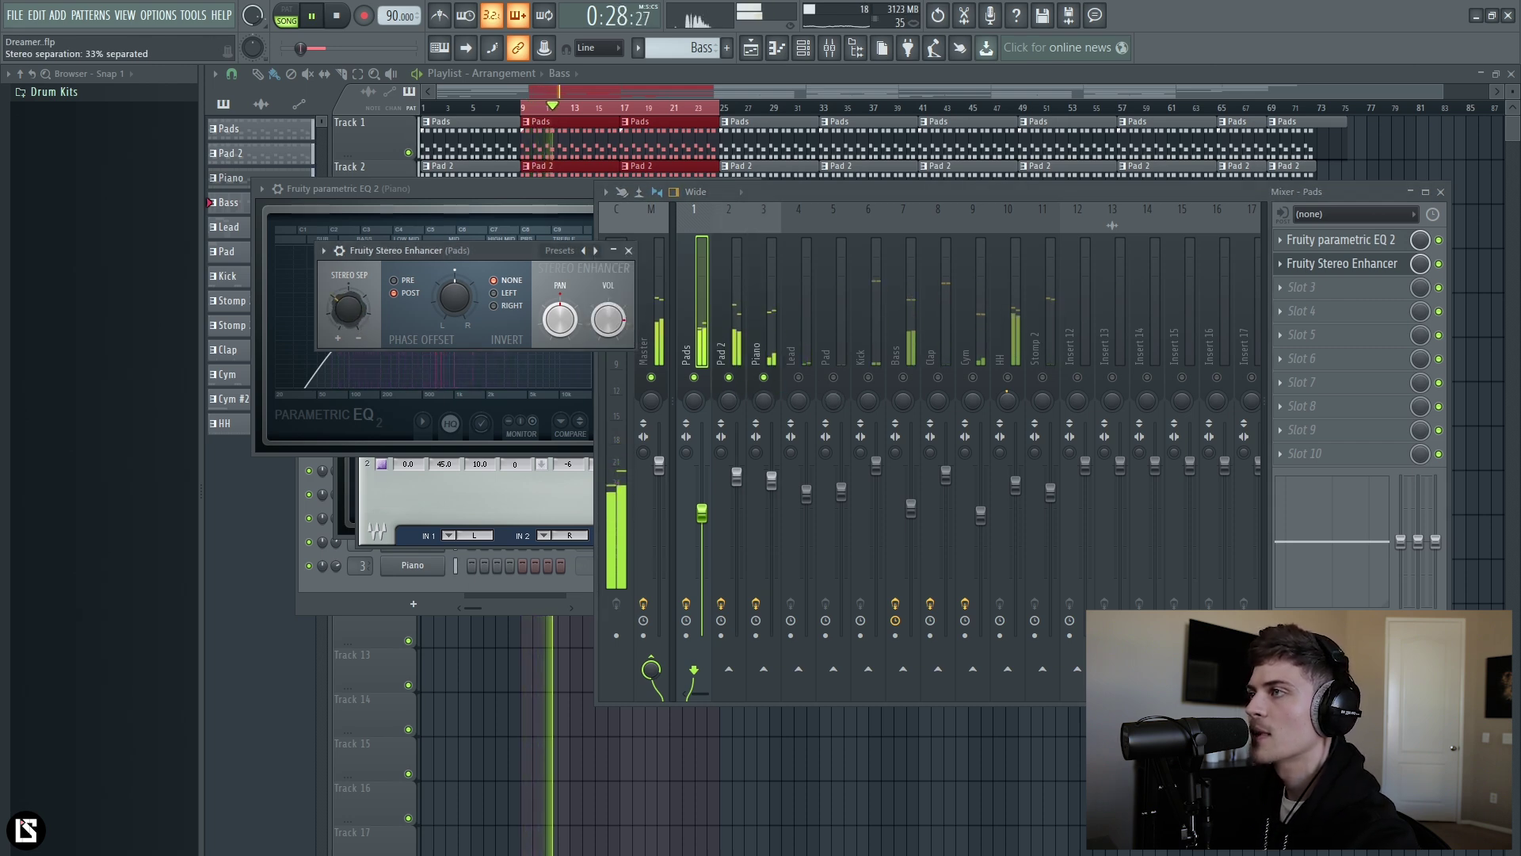
- Check the pads and piano in mono using the Master's stereo separation, and reset it
left_click(644, 455)
right_click(645, 457)
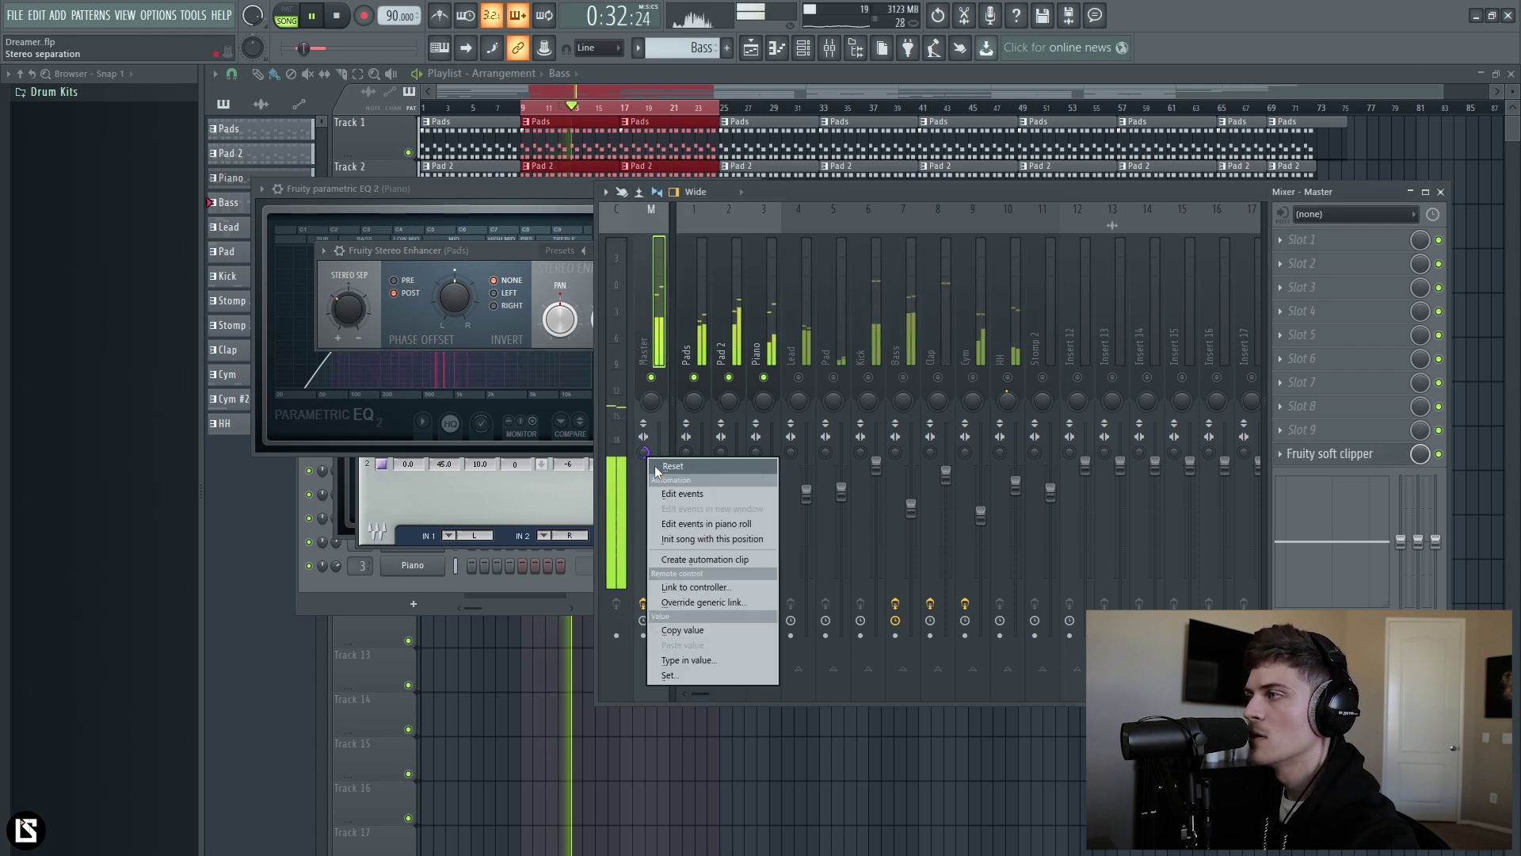
left_click(654, 464)
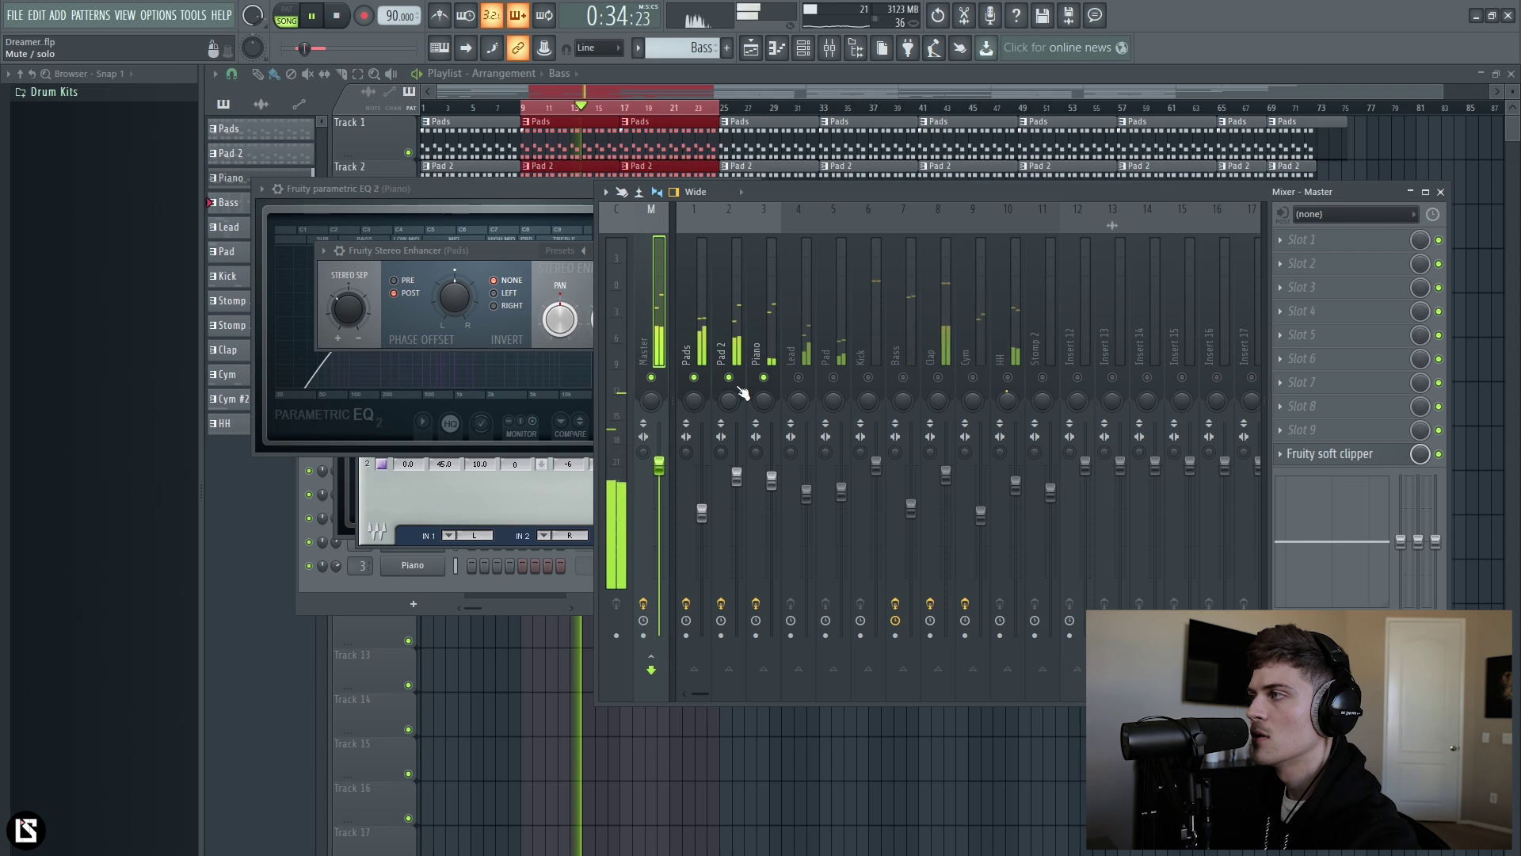
- Listen to the Lead with the pads and piano, then restore all mixer tracks except Pad
left_click(798, 378)
left_click(806, 331)
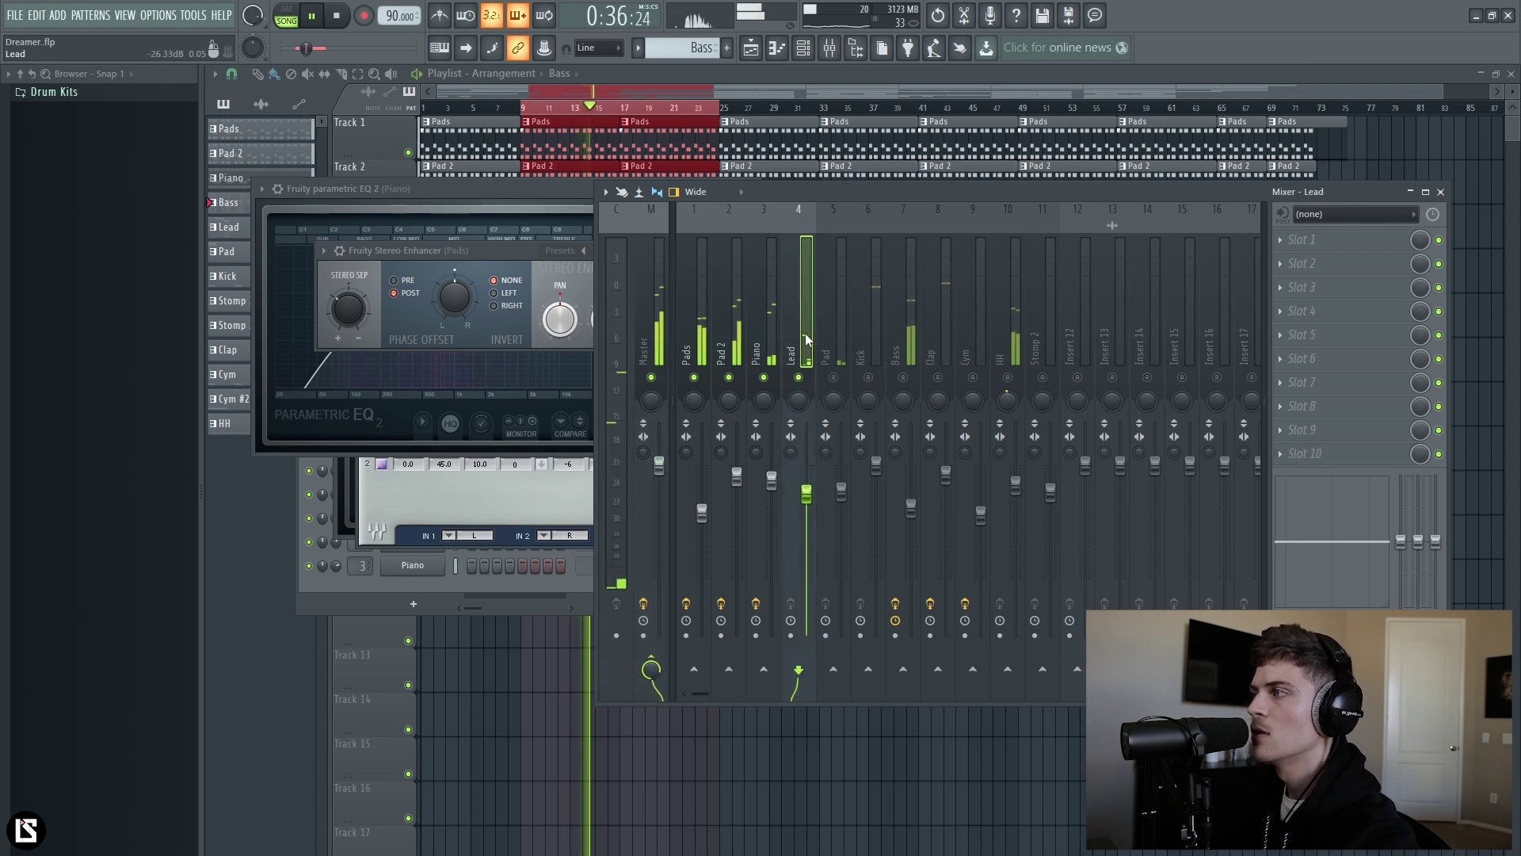
key("space")
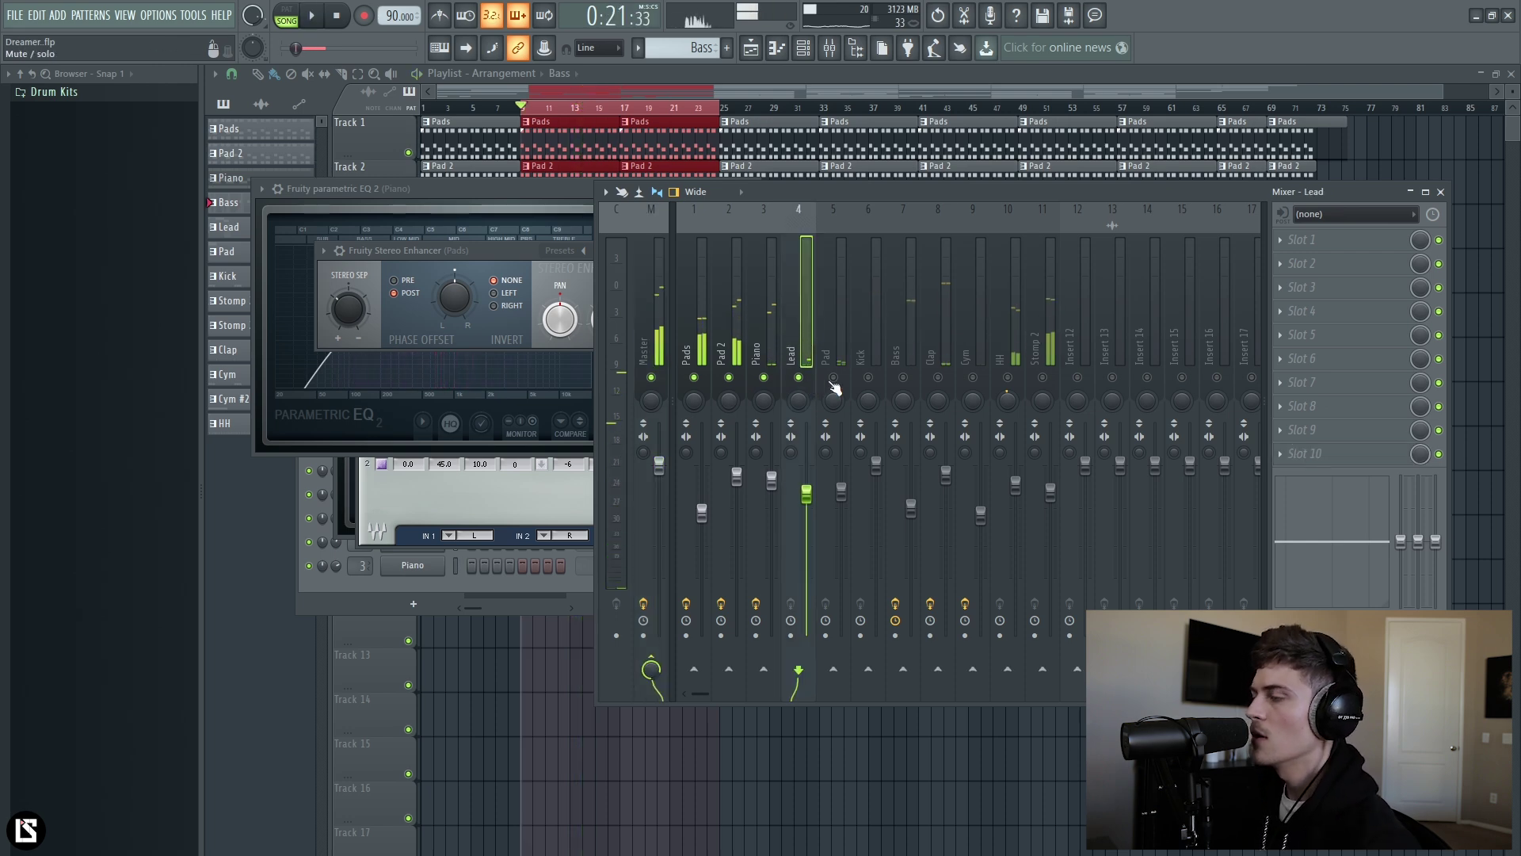
right_click(902, 379)
left_click(834, 378)
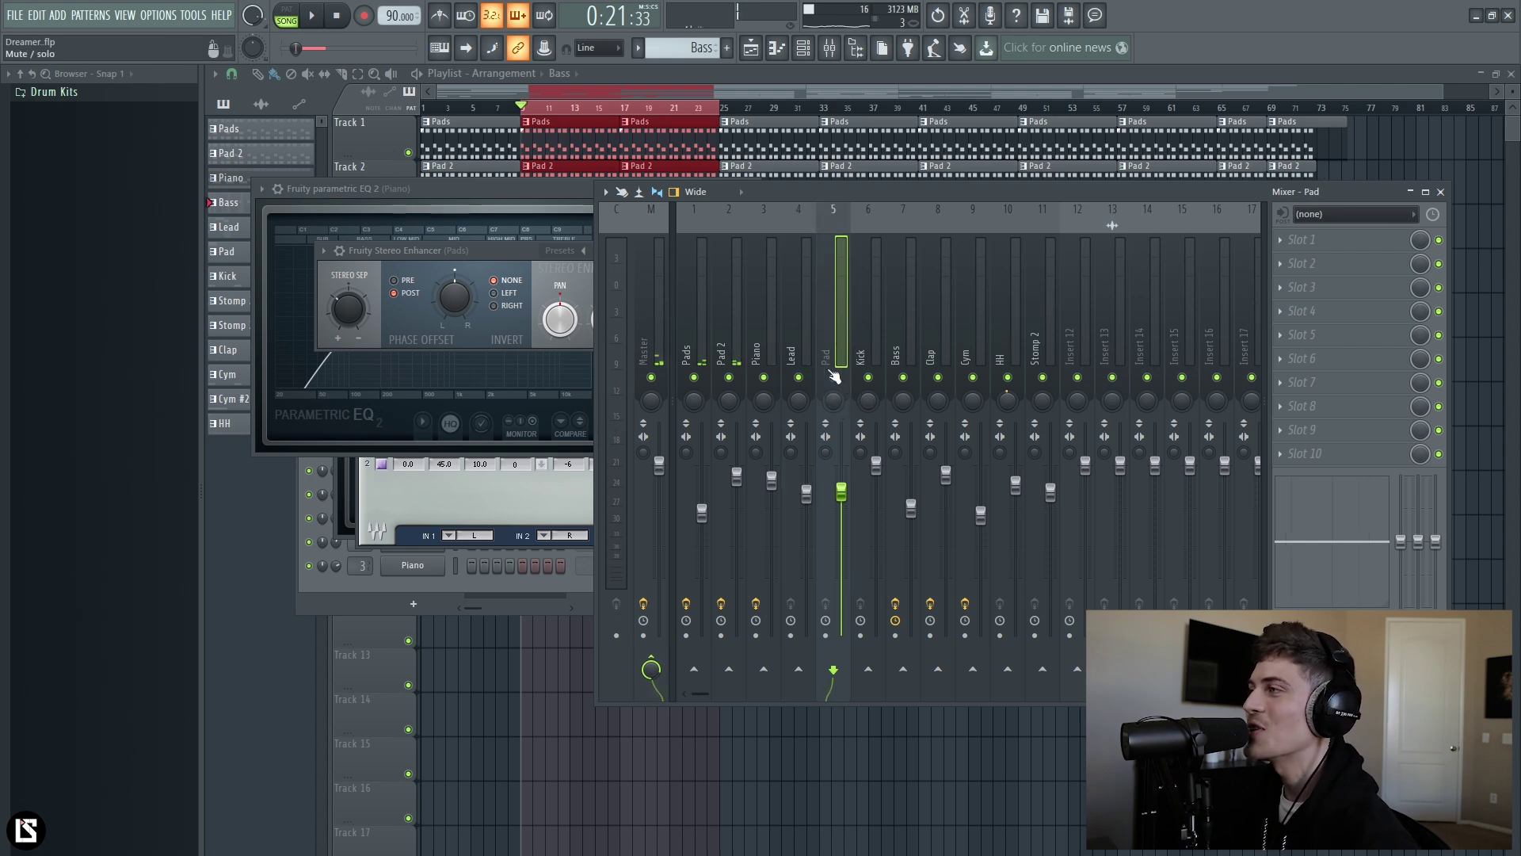
- Load Fruity Reeverb 2 into Lead's first effect slot and play the soloed Lead with the reverb bypassed
left_click(807, 357)
left_click(1299, 240)
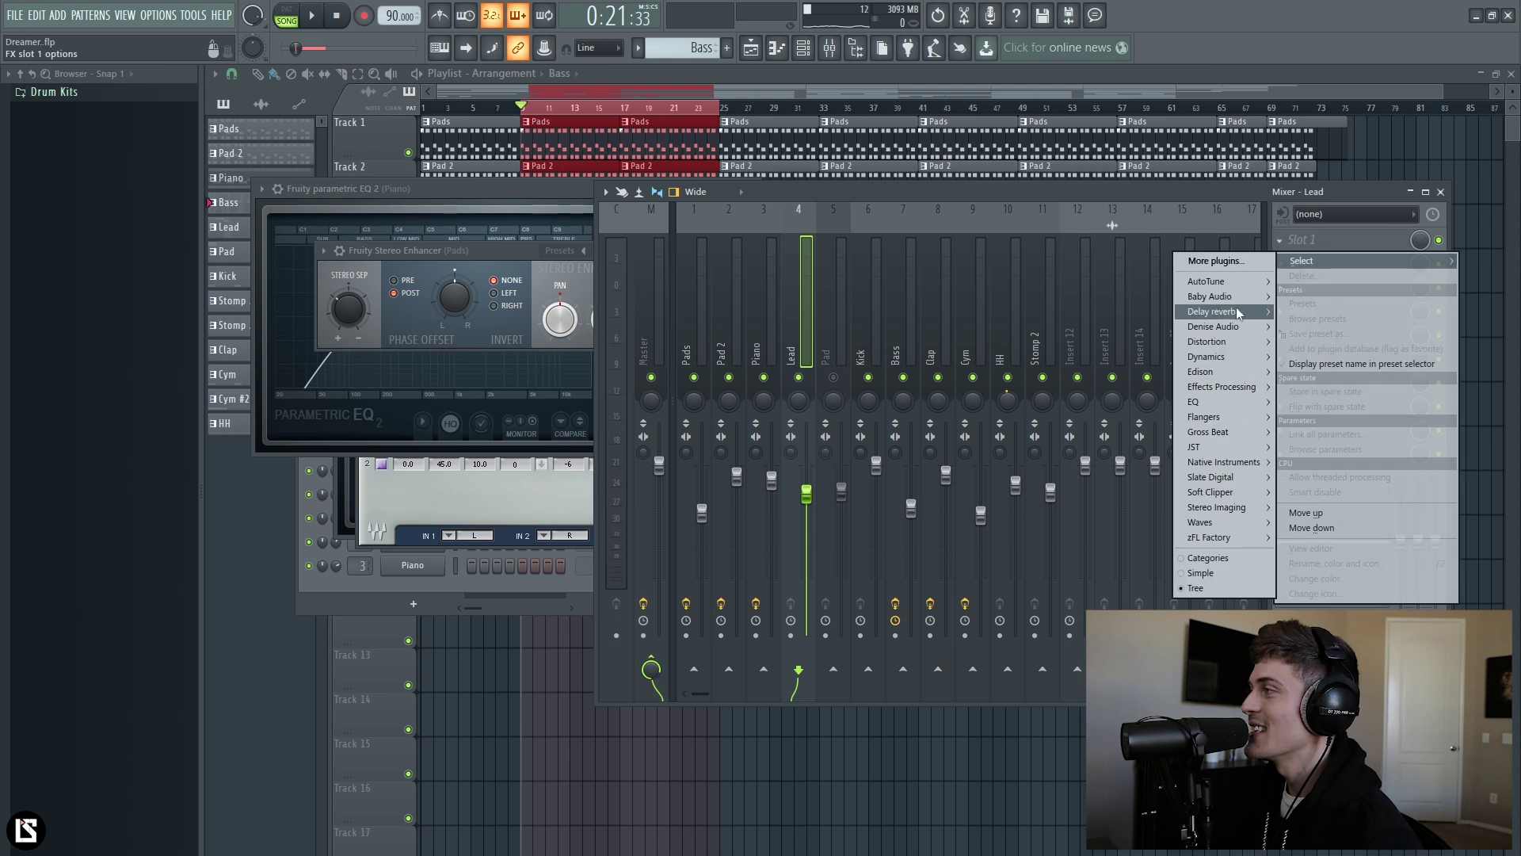
mouse_move(1230, 317)
left_click(1122, 355)
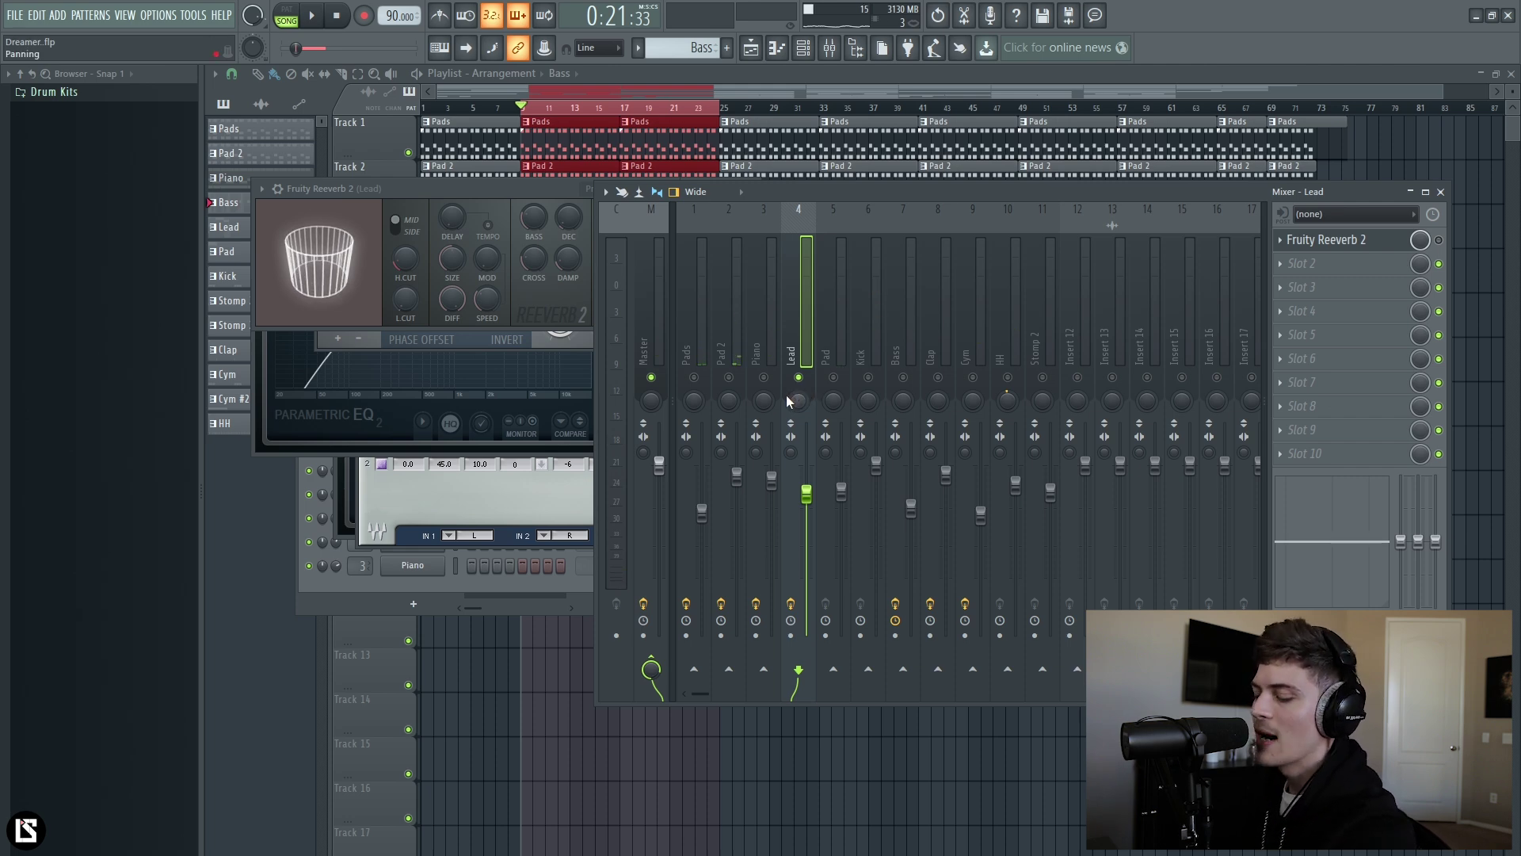
key("space")
key("space")
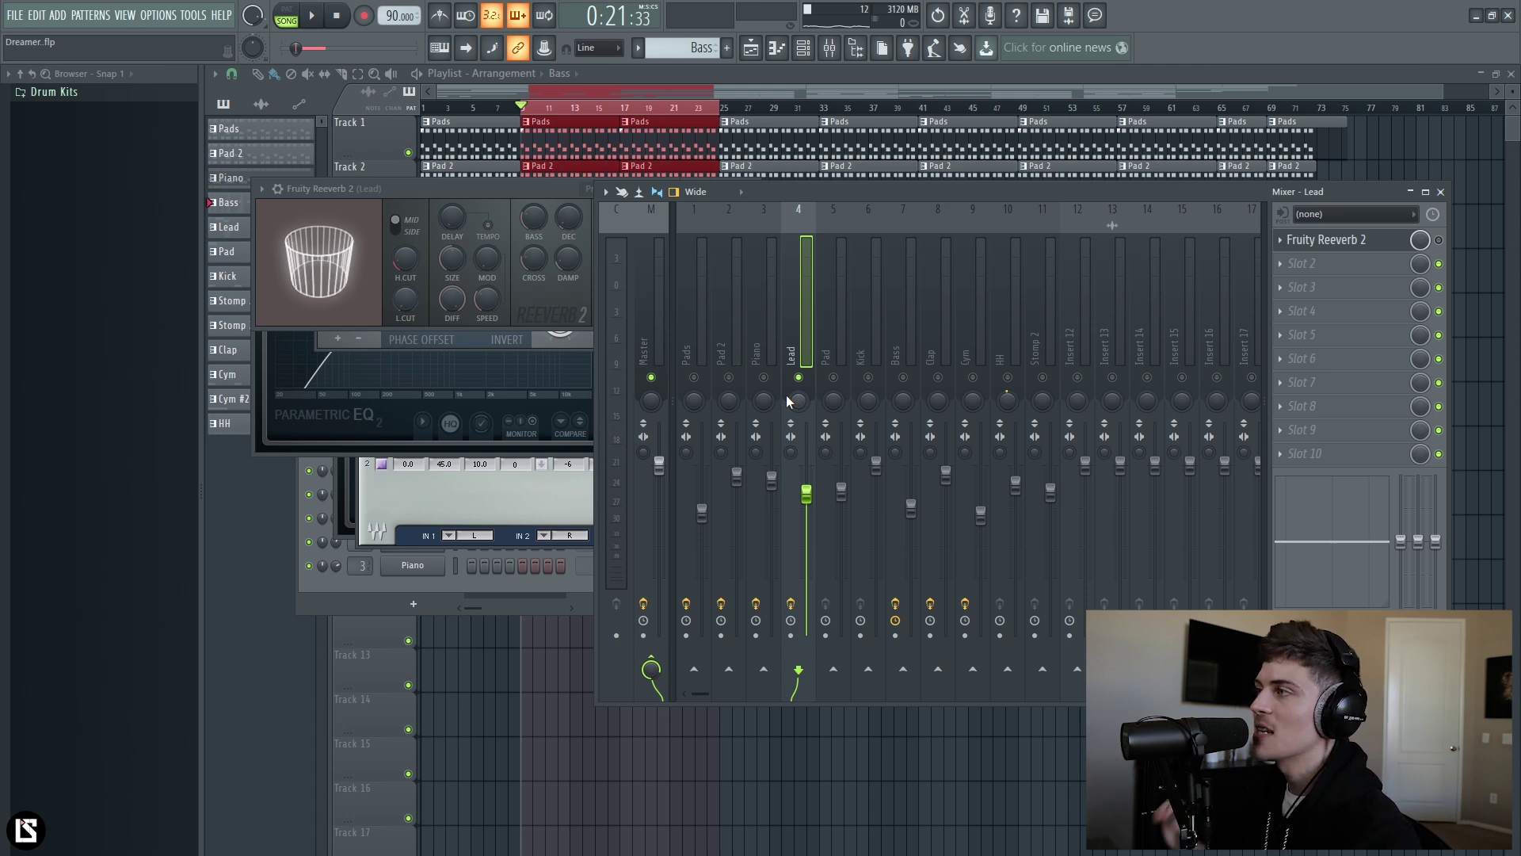
- Adjust the Lead reverb's room size, turn on its tempo-based predelay and enable its effect slot
left_click_drag(509, 195, 529, 358)
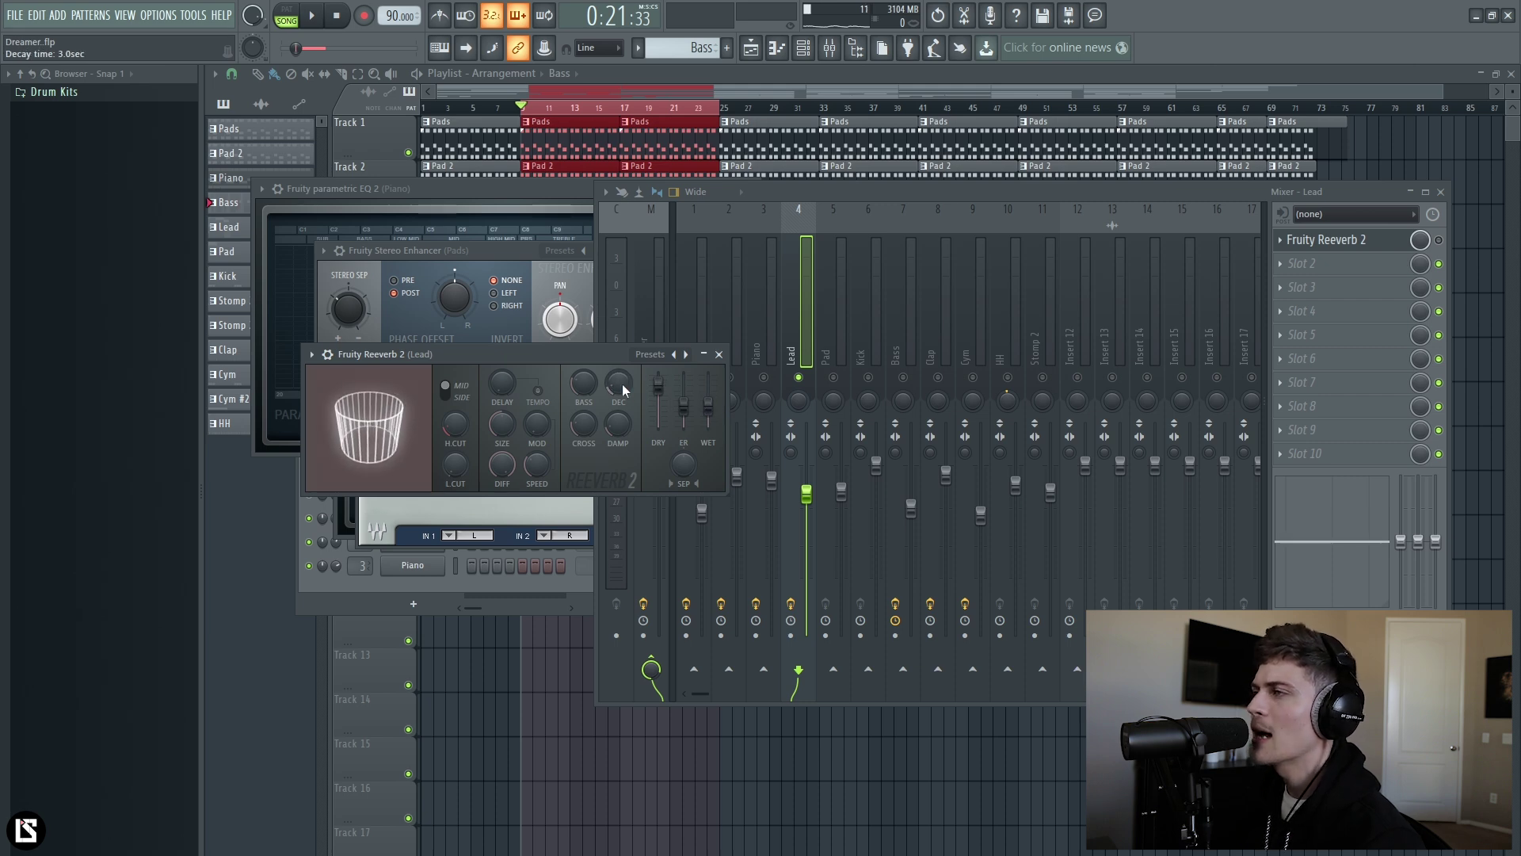
left_click_drag(501, 424, 502, 417)
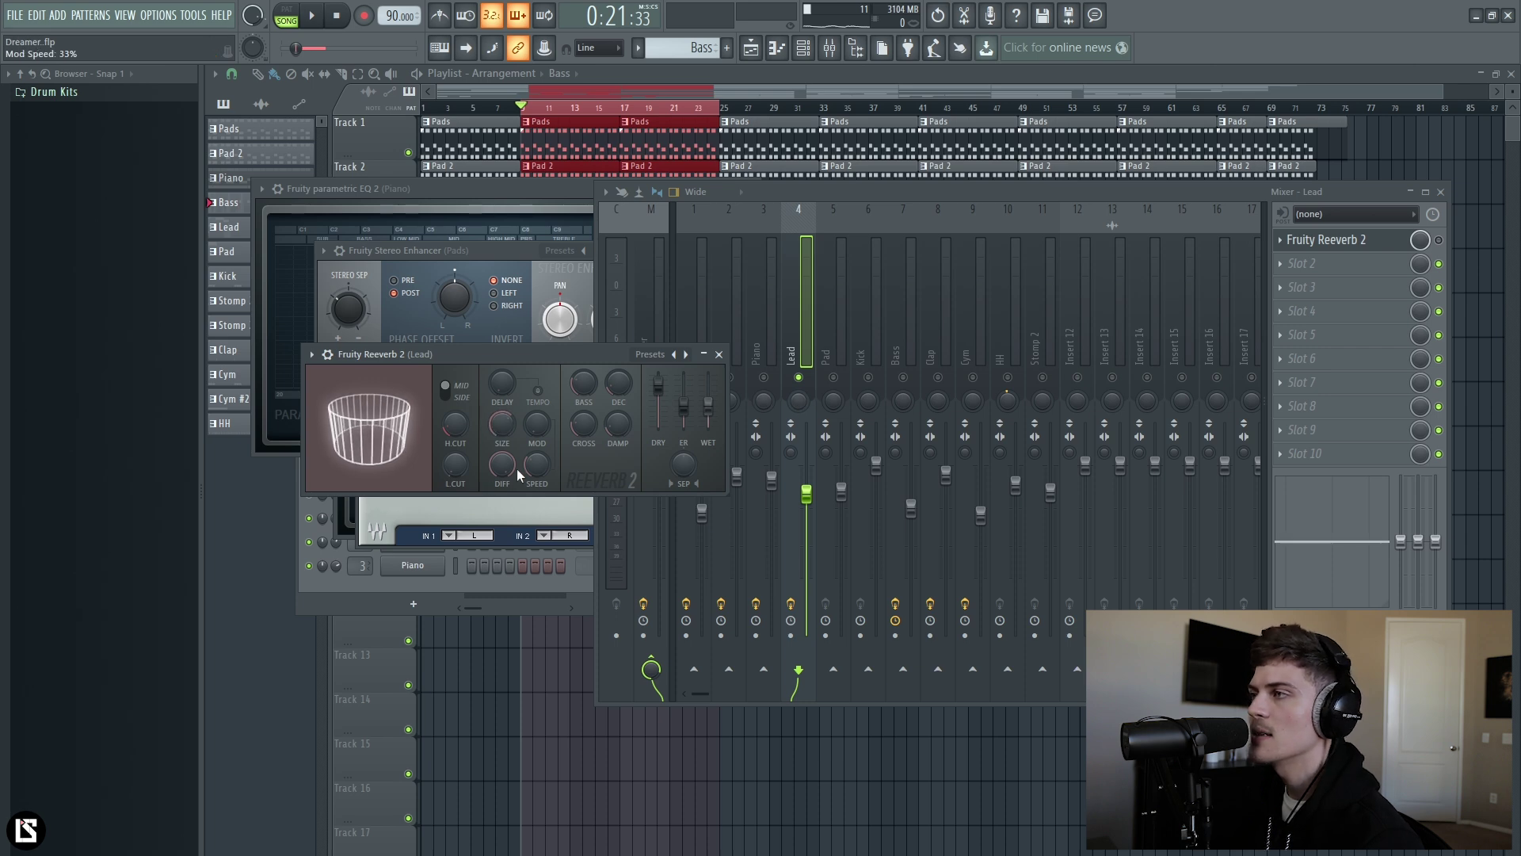
key("space")
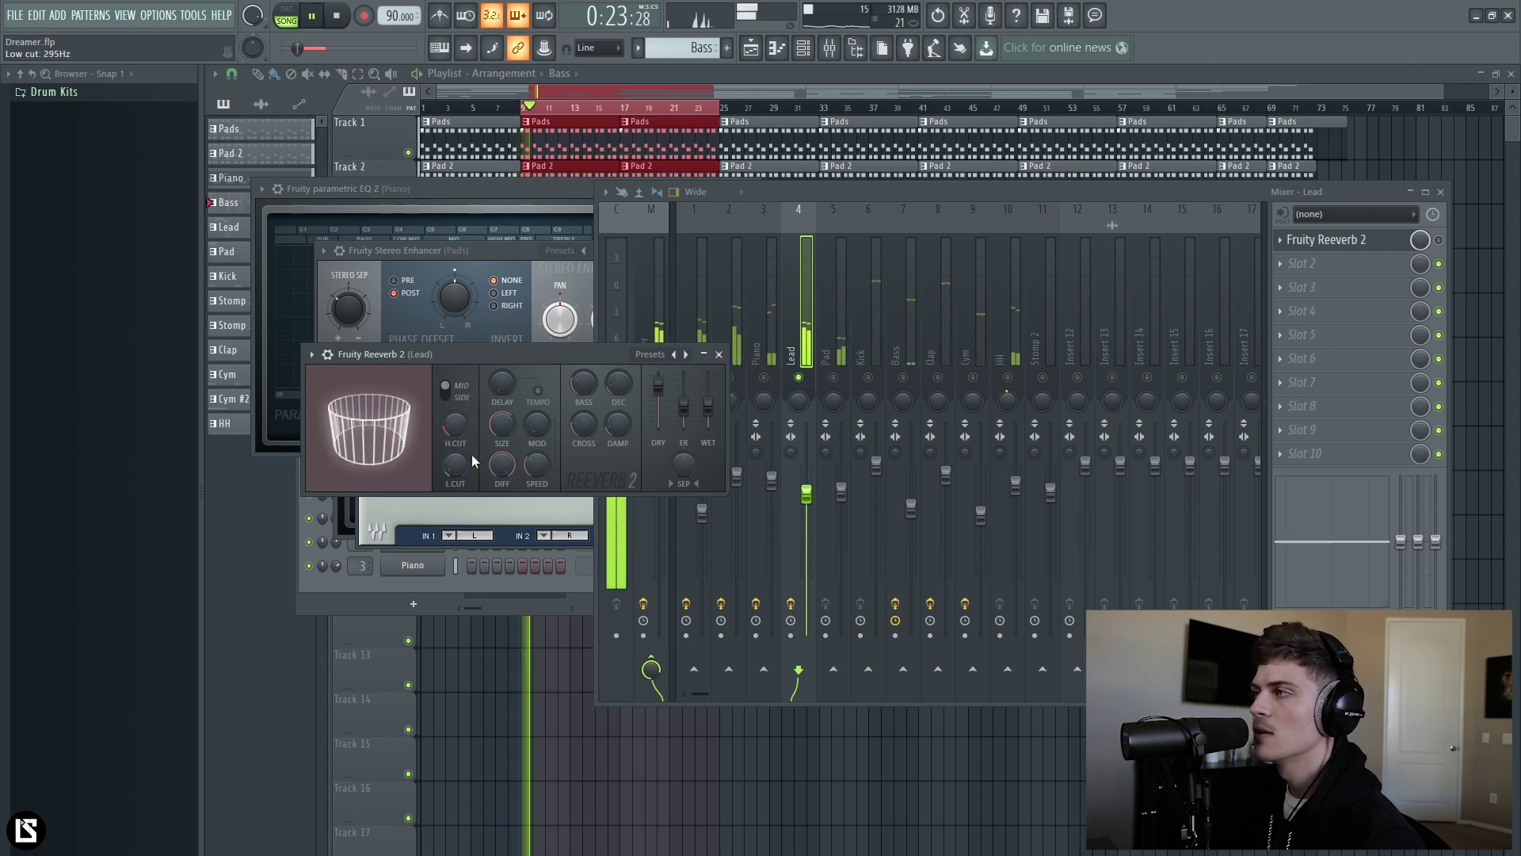
key("space")
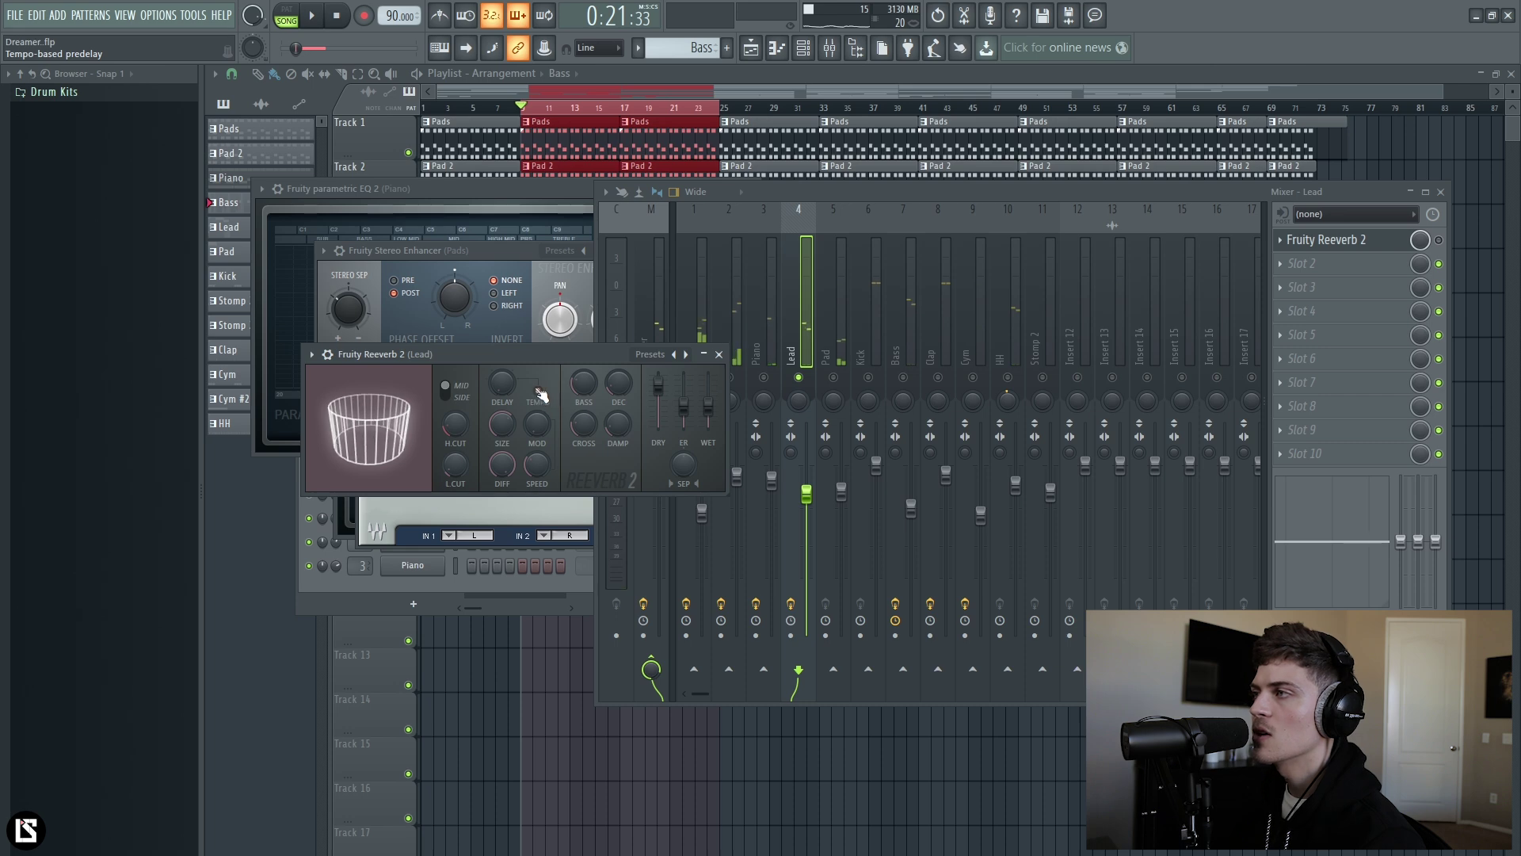
left_click(1440, 241)
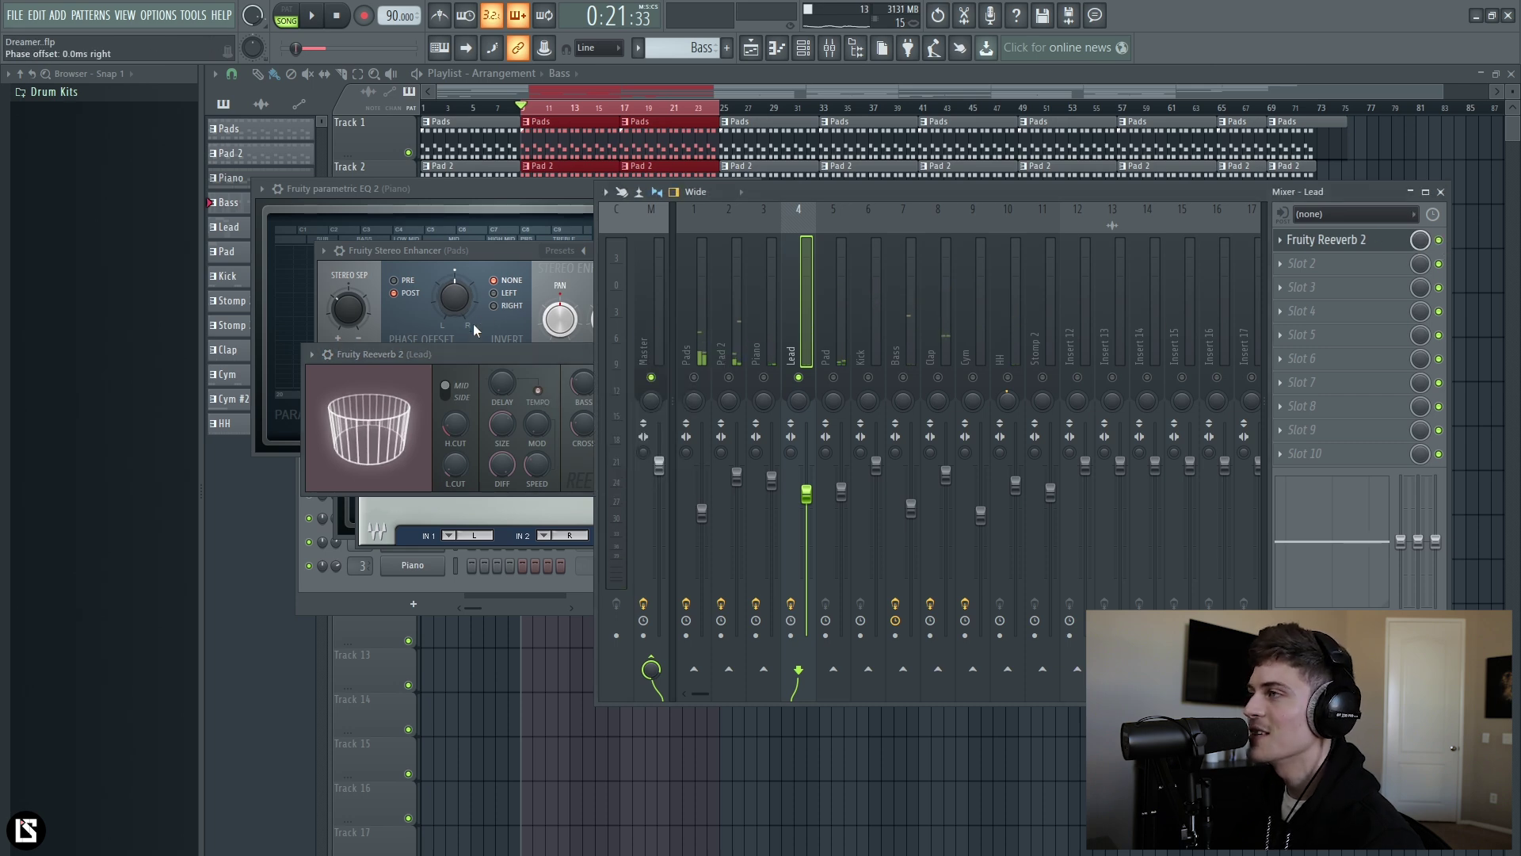
left_click(472, 349)
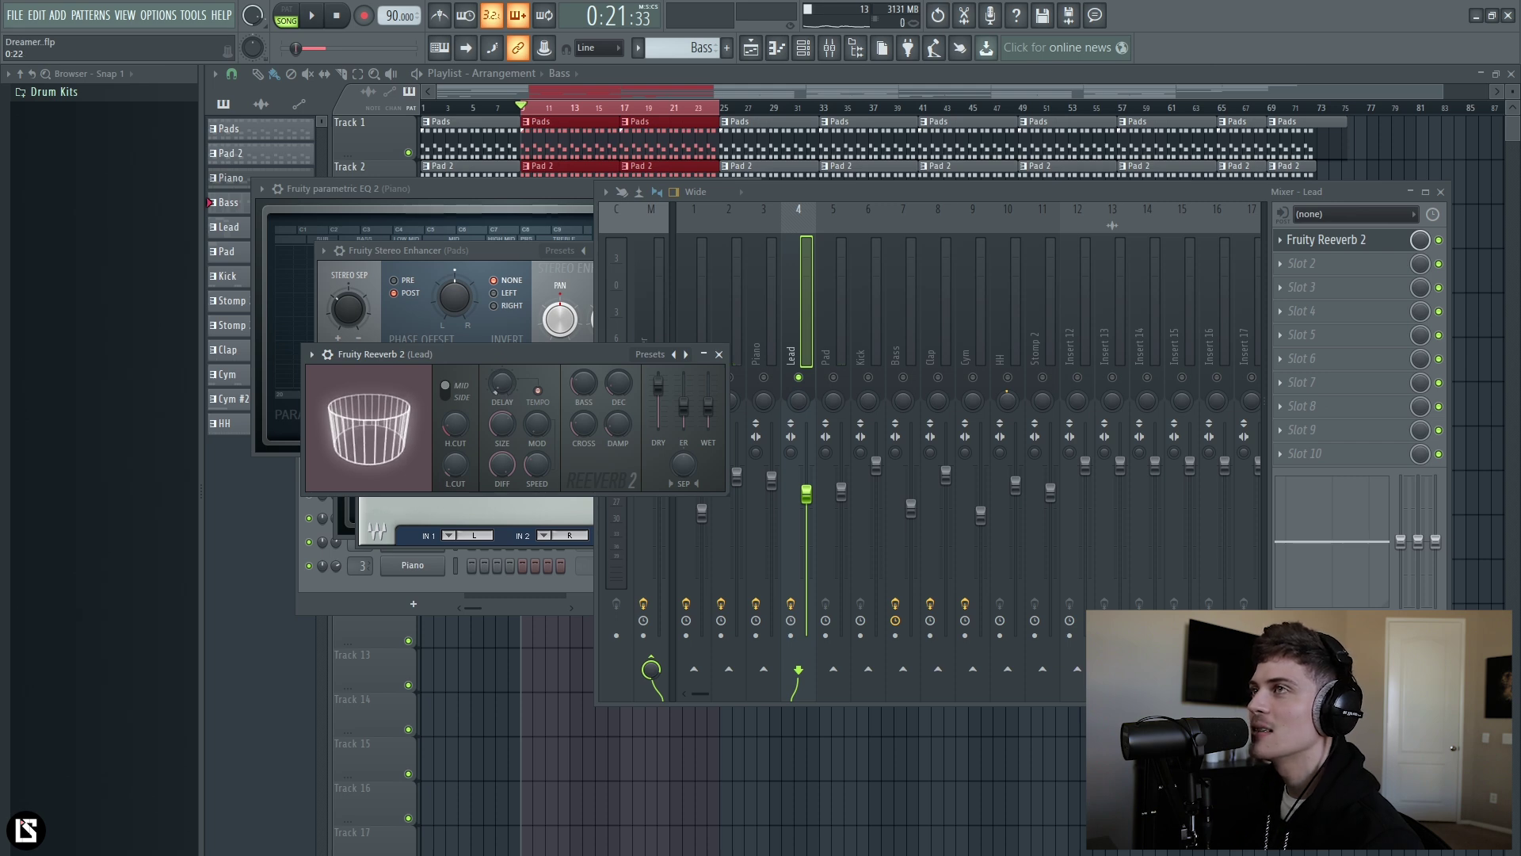
- Fine-tune the Lead reverb's low cut, modulation speed and wet level while listening, with diffusion at 100
key("space")
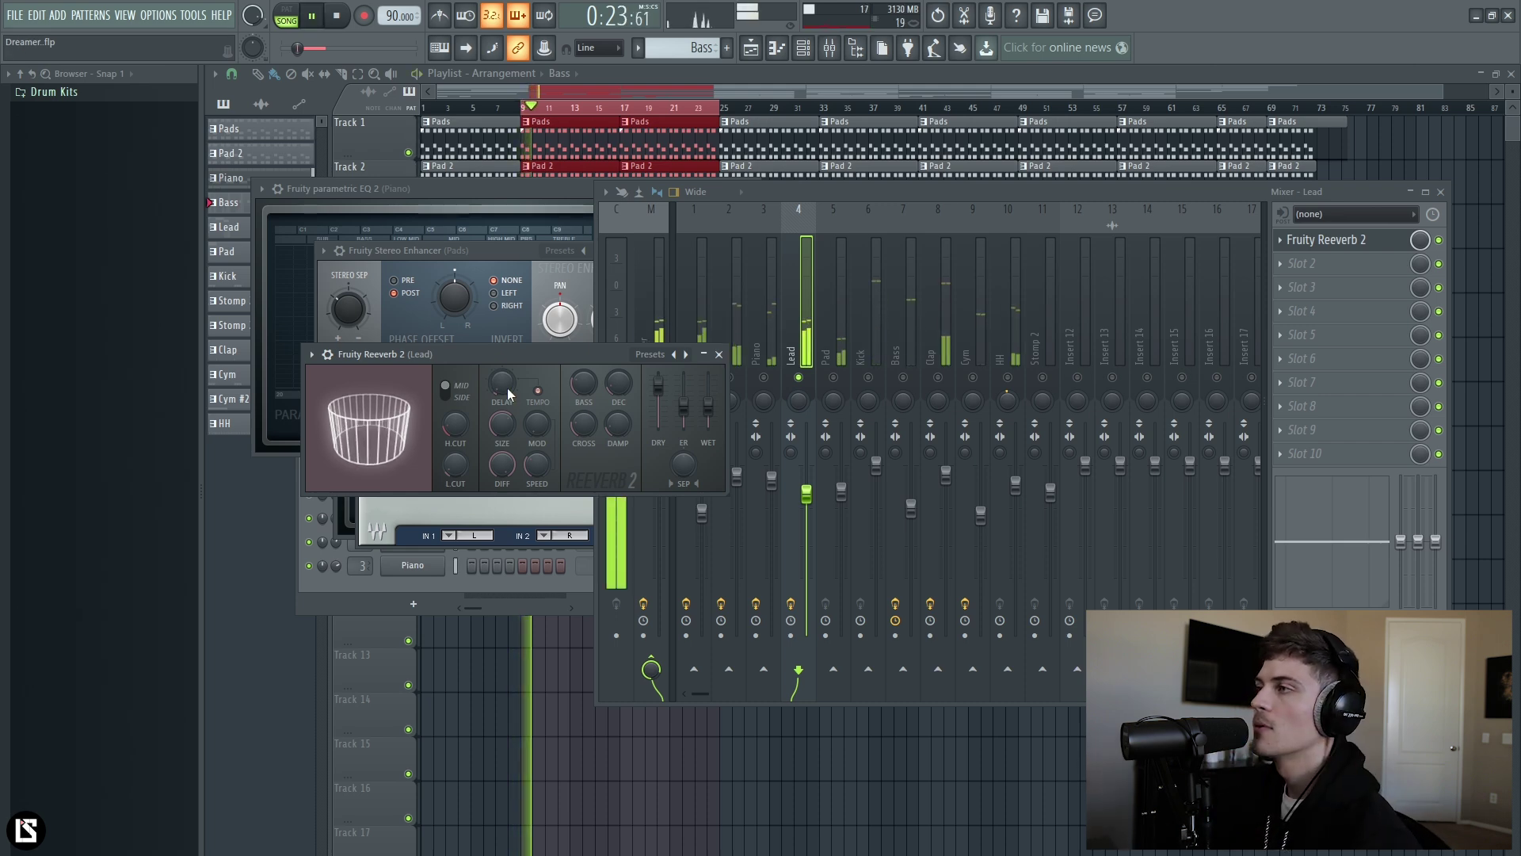
mouse_move(455, 466)
left_mouse_down()
mouse_move(459, 451)
mouse_move(465, 466)
left_mouse_up()
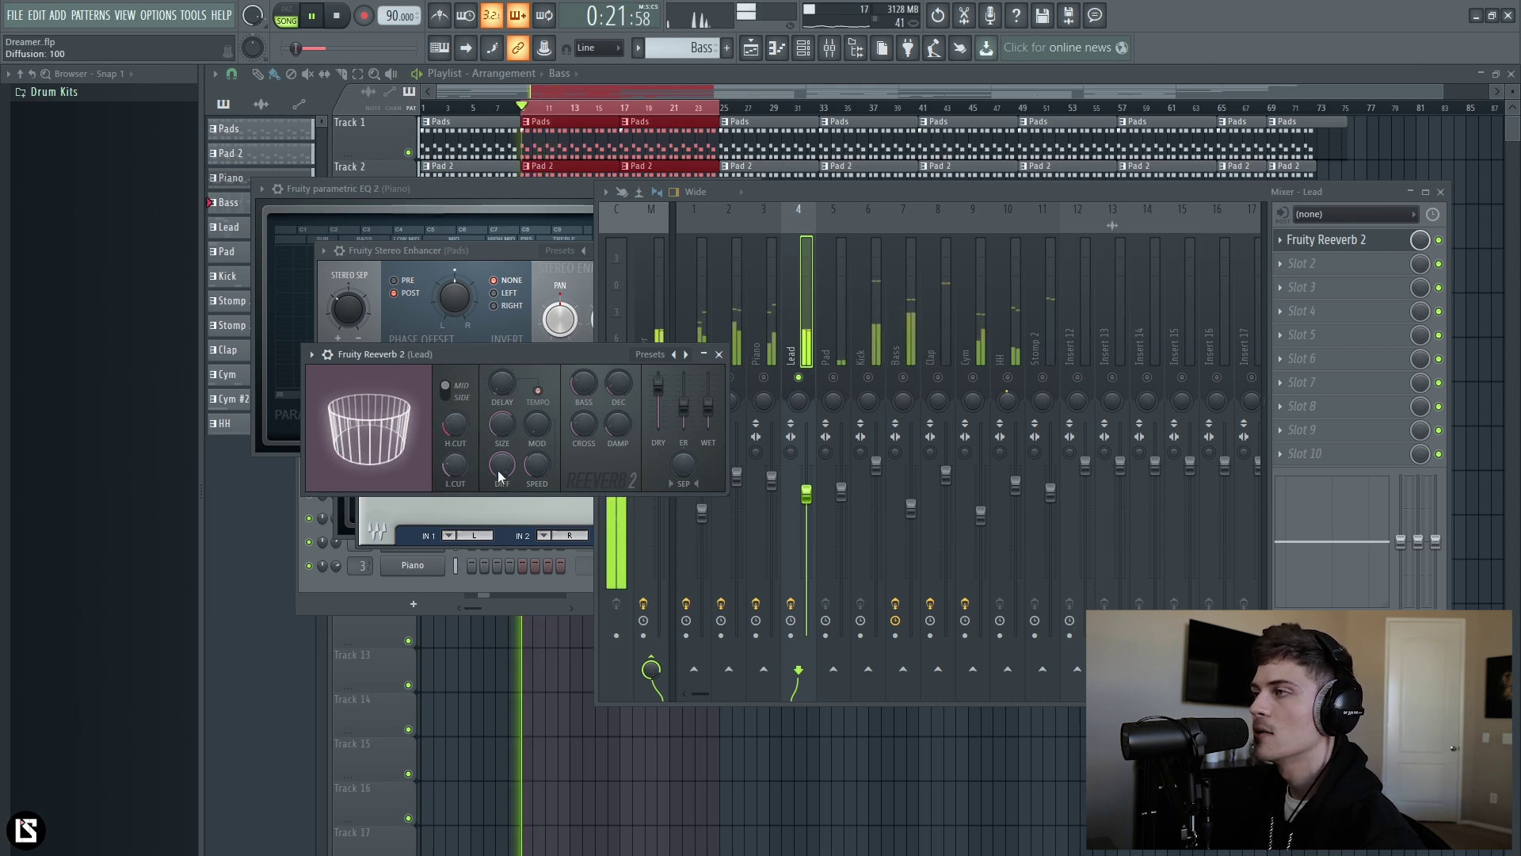
left_click(504, 467)
left_click(534, 469)
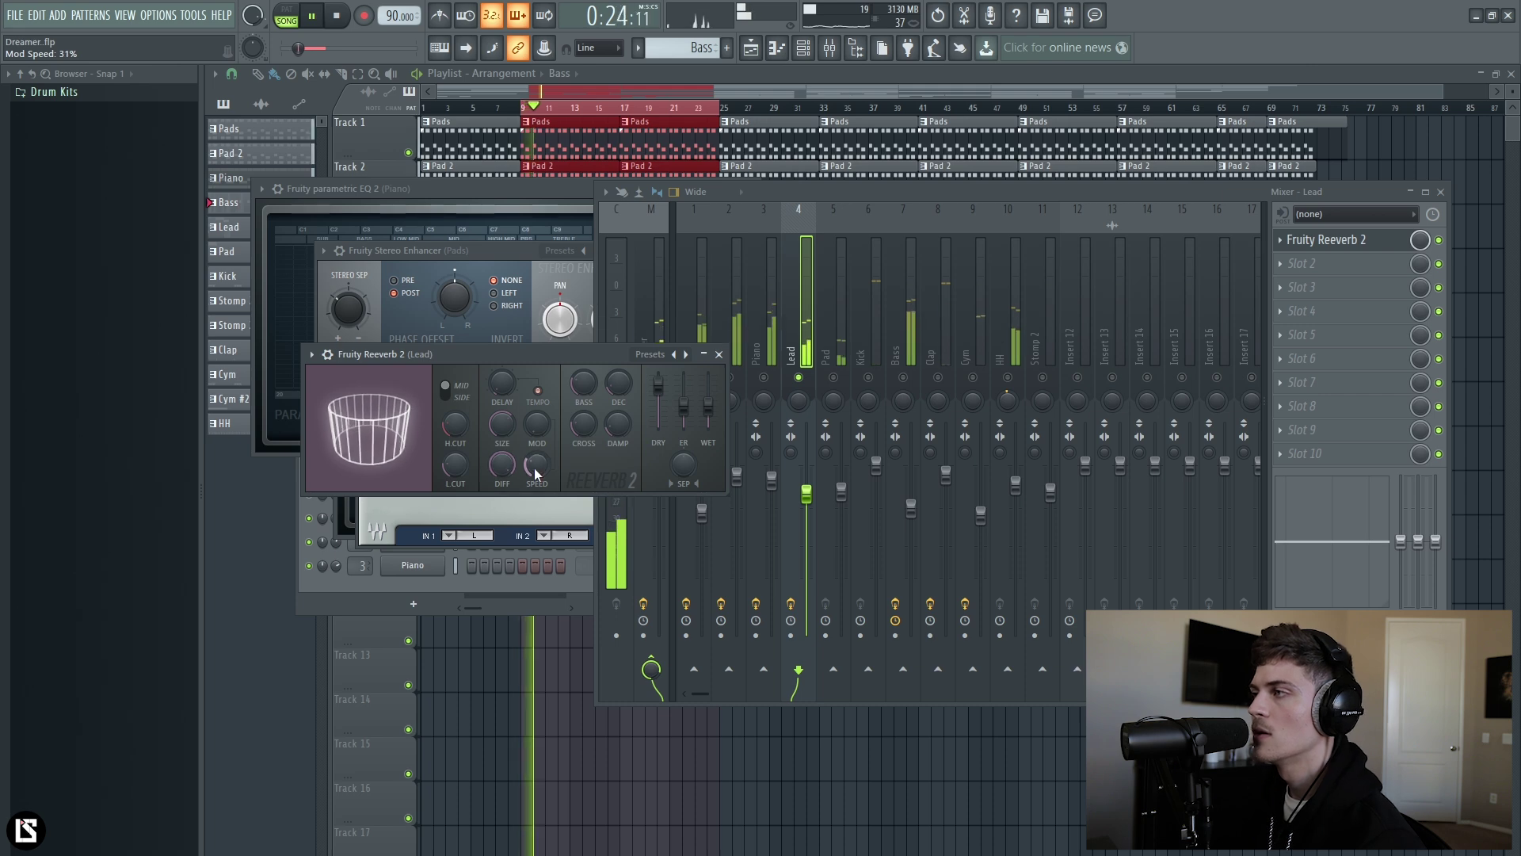
left_click(708, 406)
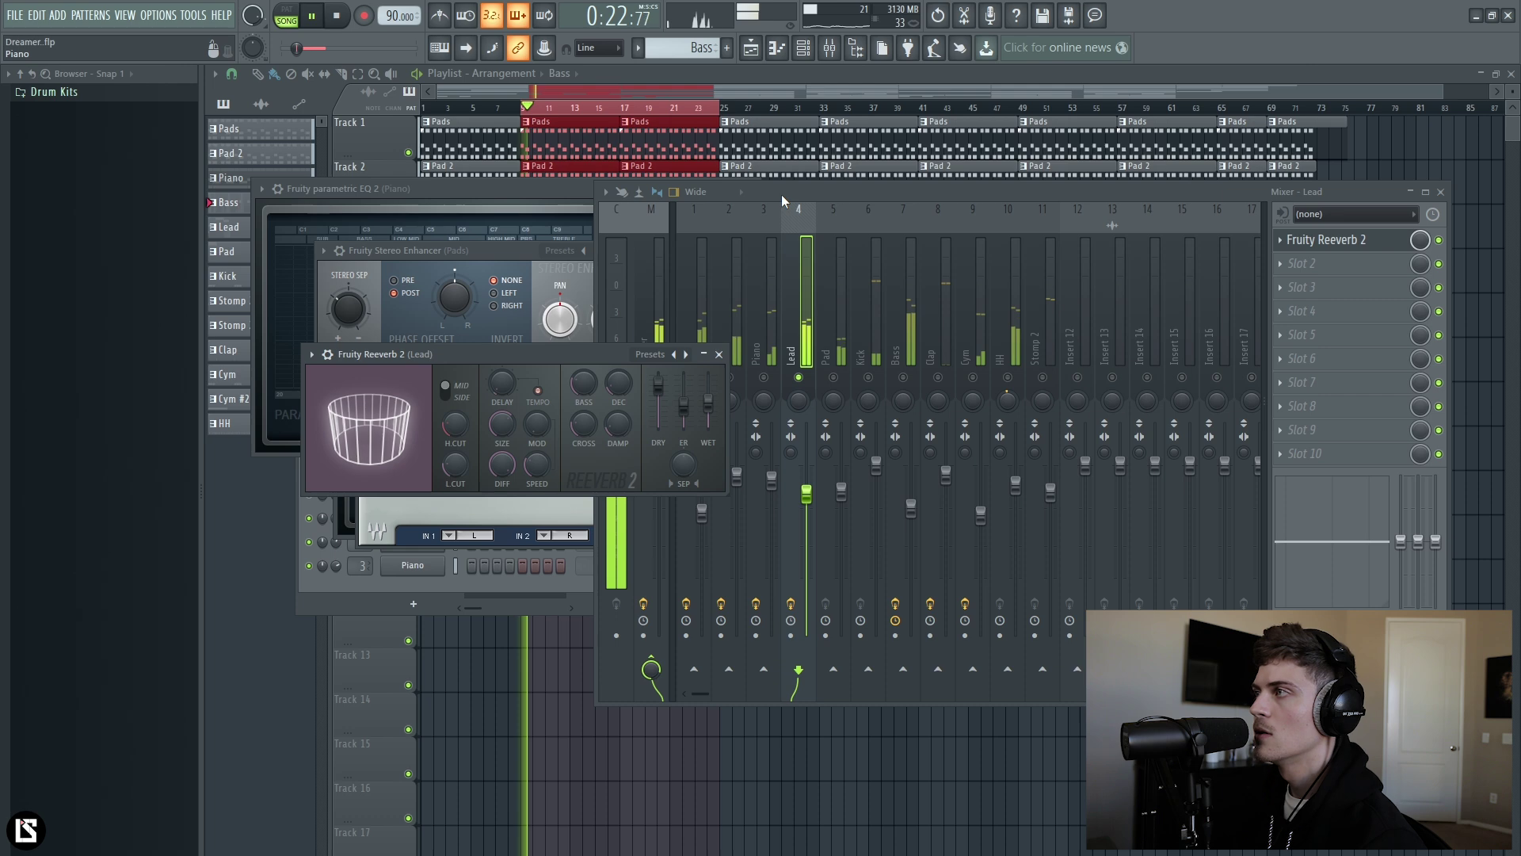
- Play the Lead together with Pads, Pad 2 and Piano to judge the reverb in context
left_click_drag(781, 193, 780, 190)
left_click(692, 374)
left_click(728, 374)
left_click(763, 374)
key("space")
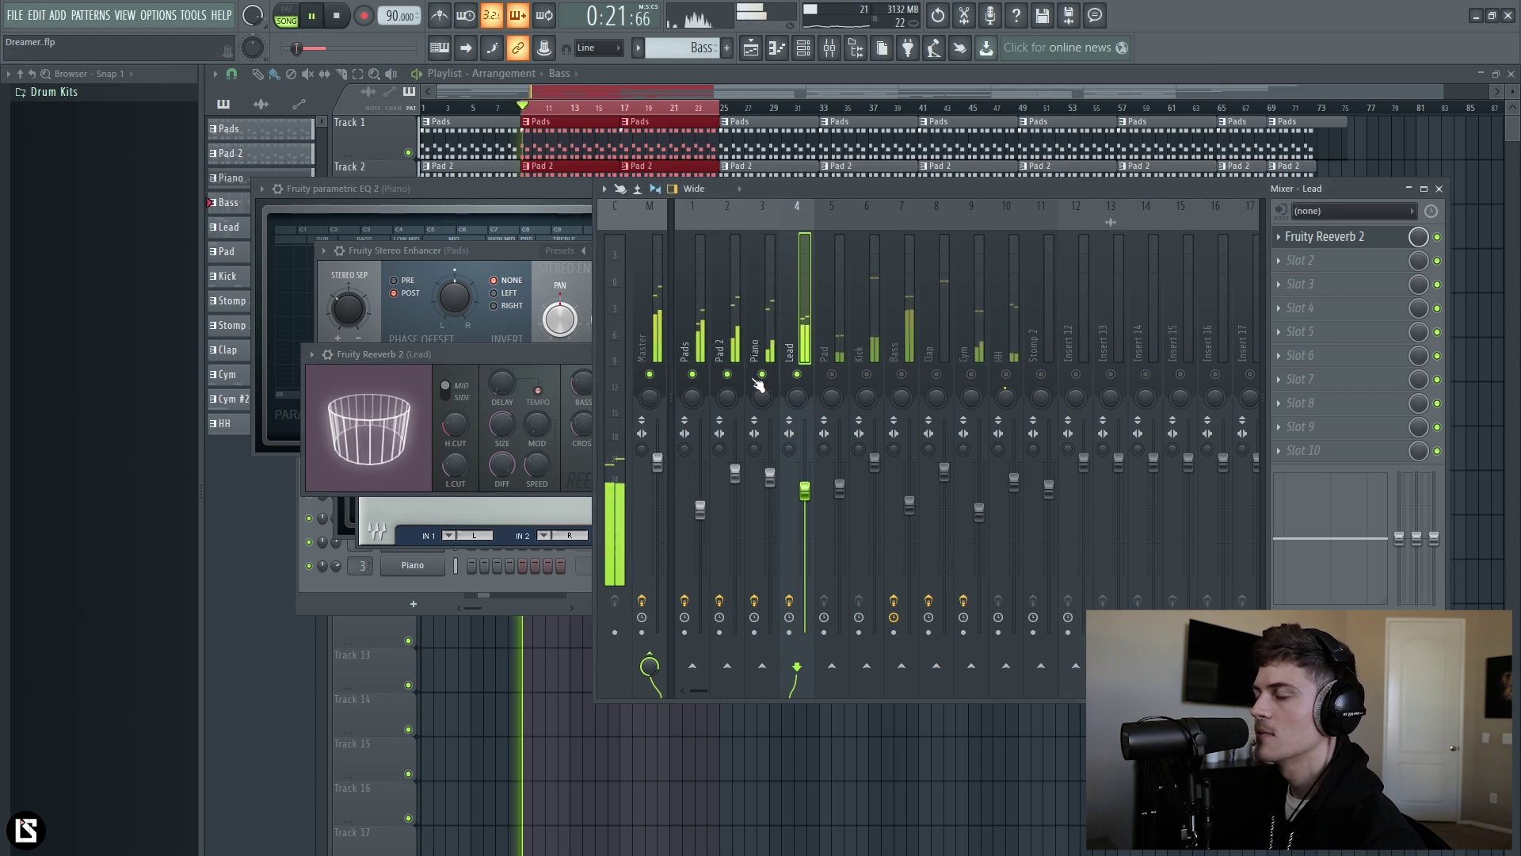
- Load the Waves H-Delay Stereo plugin into Lead's second effect slot
left_click(1336, 255)
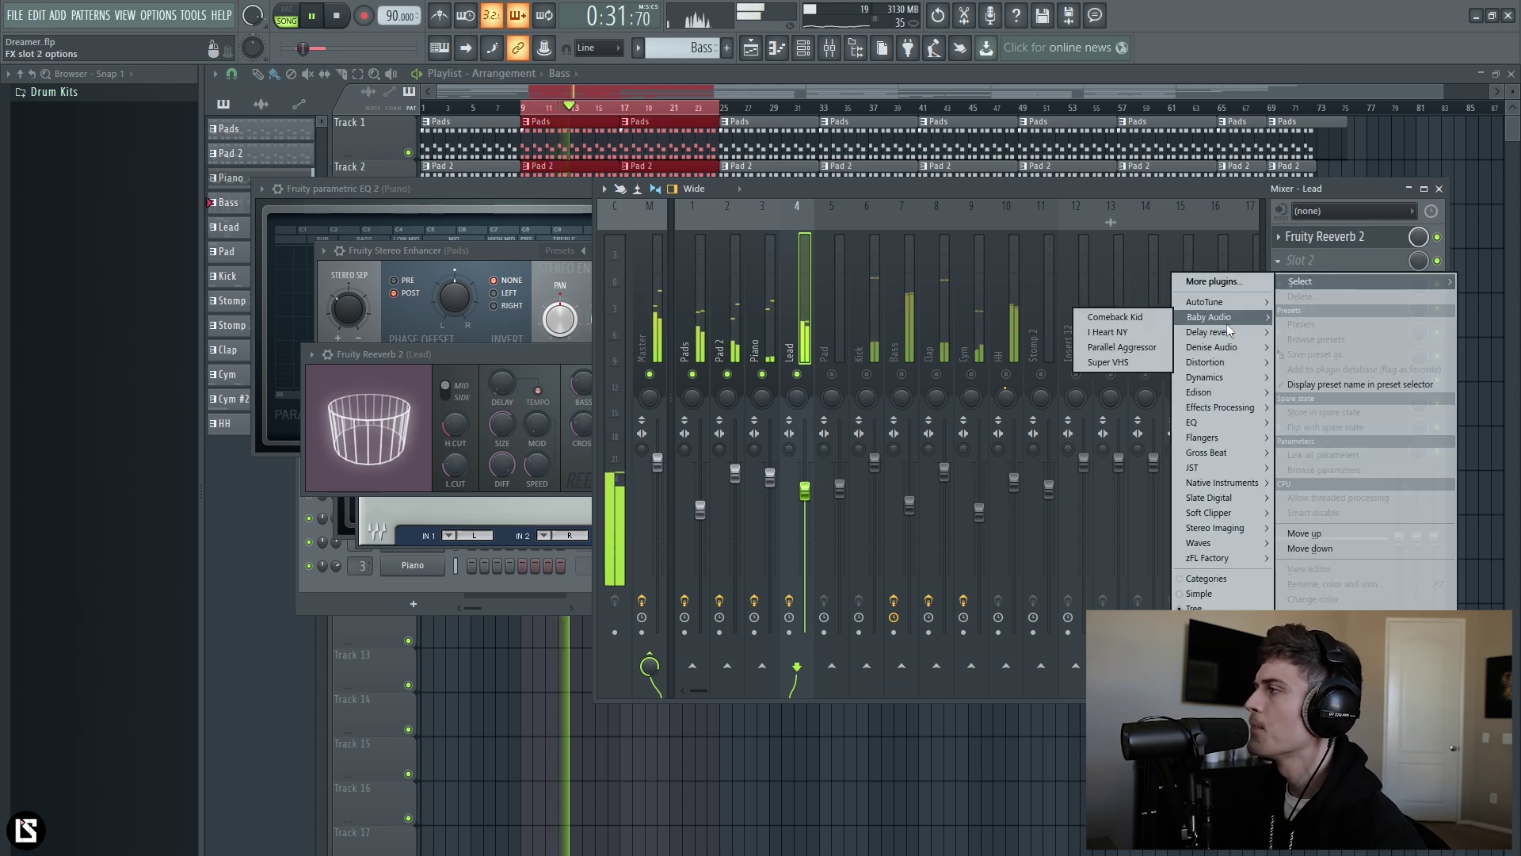
mouse_move(1198, 543)
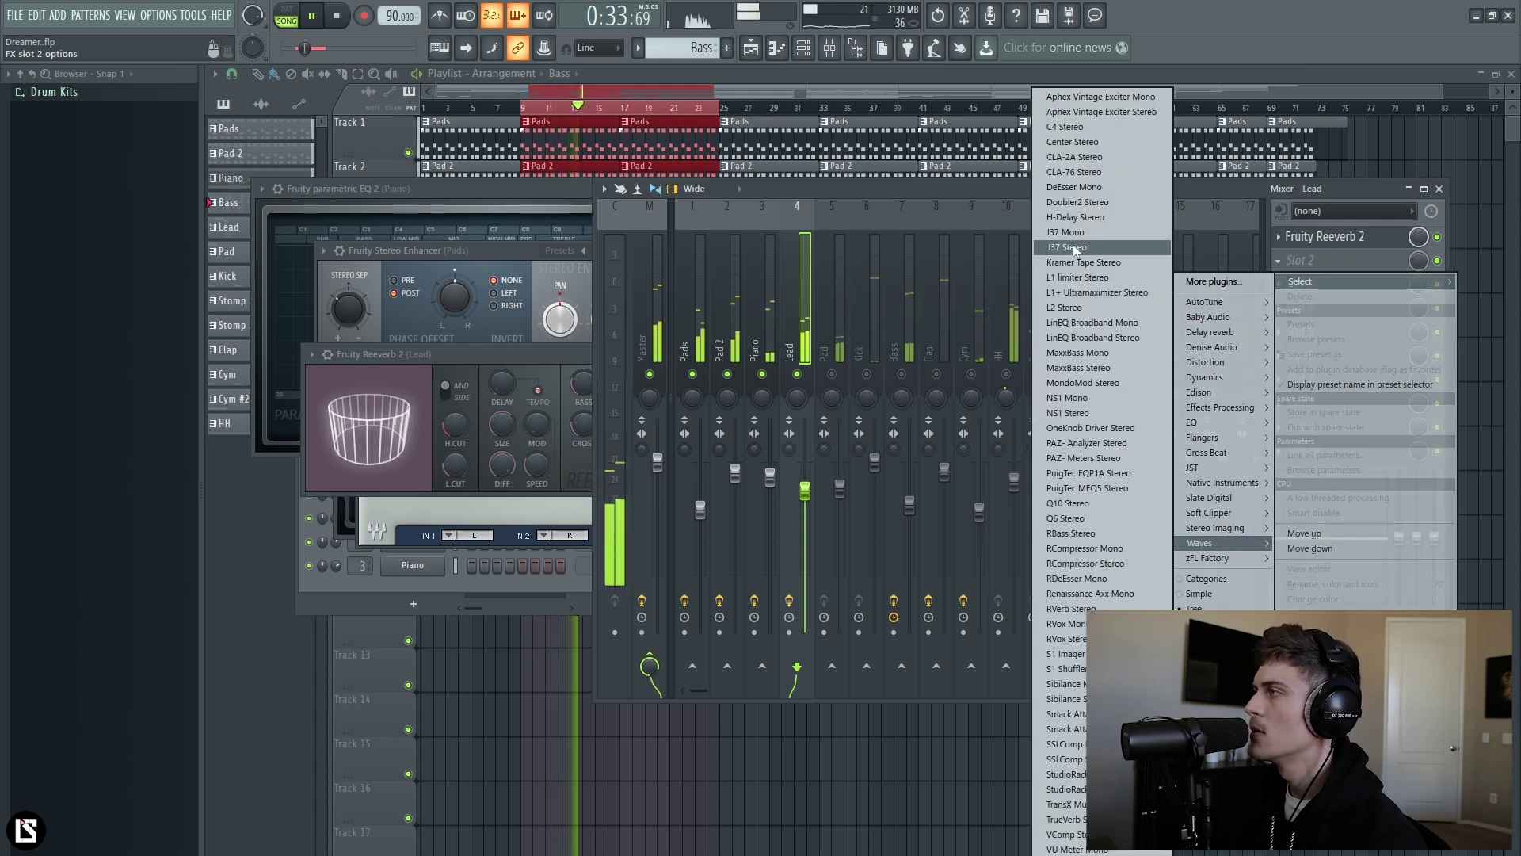
left_click(1073, 217)
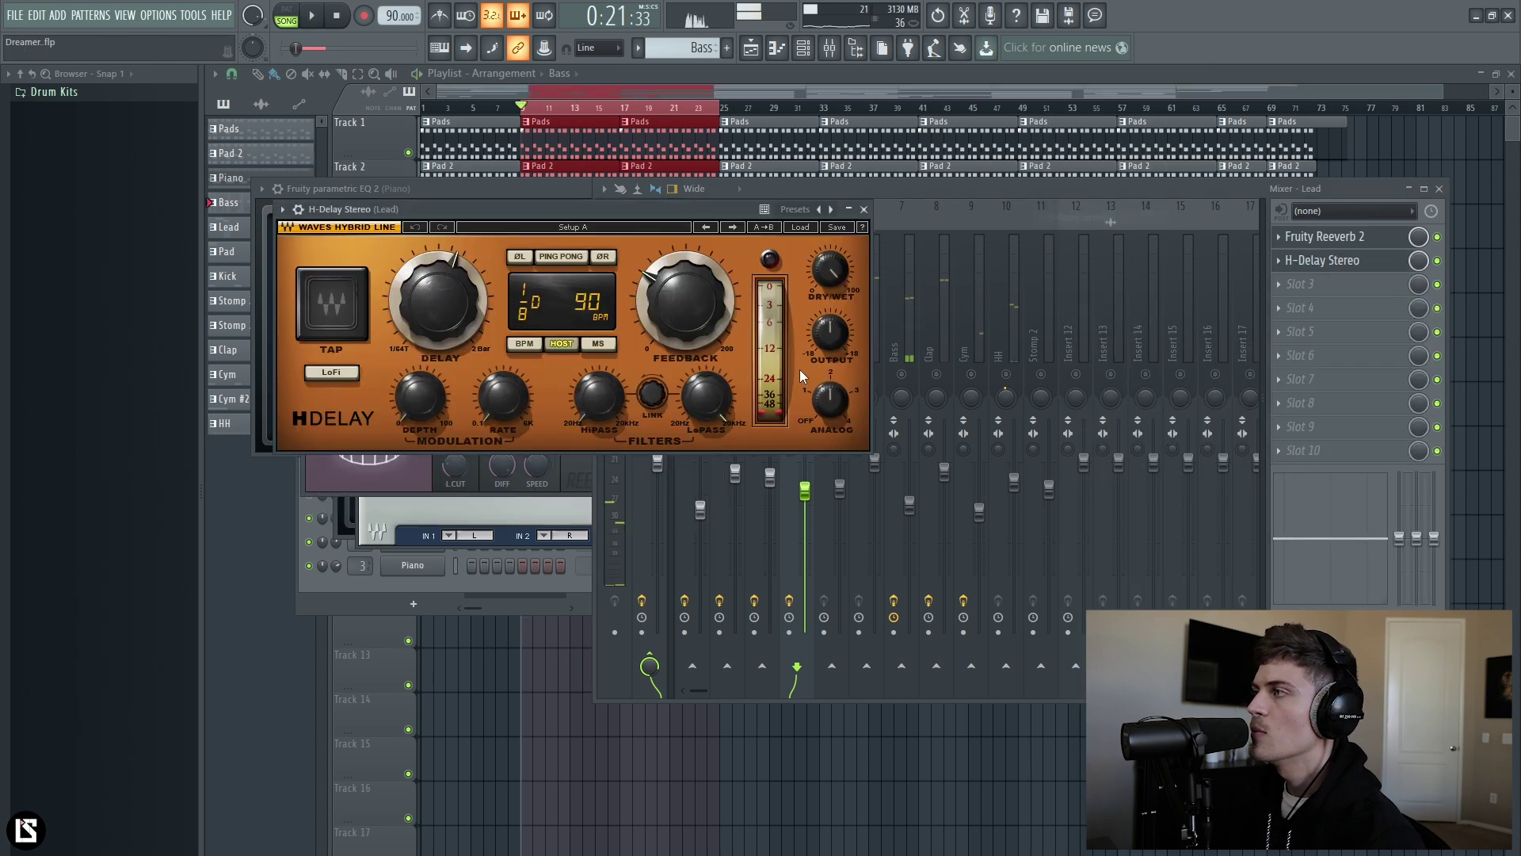
left_click(921, 219)
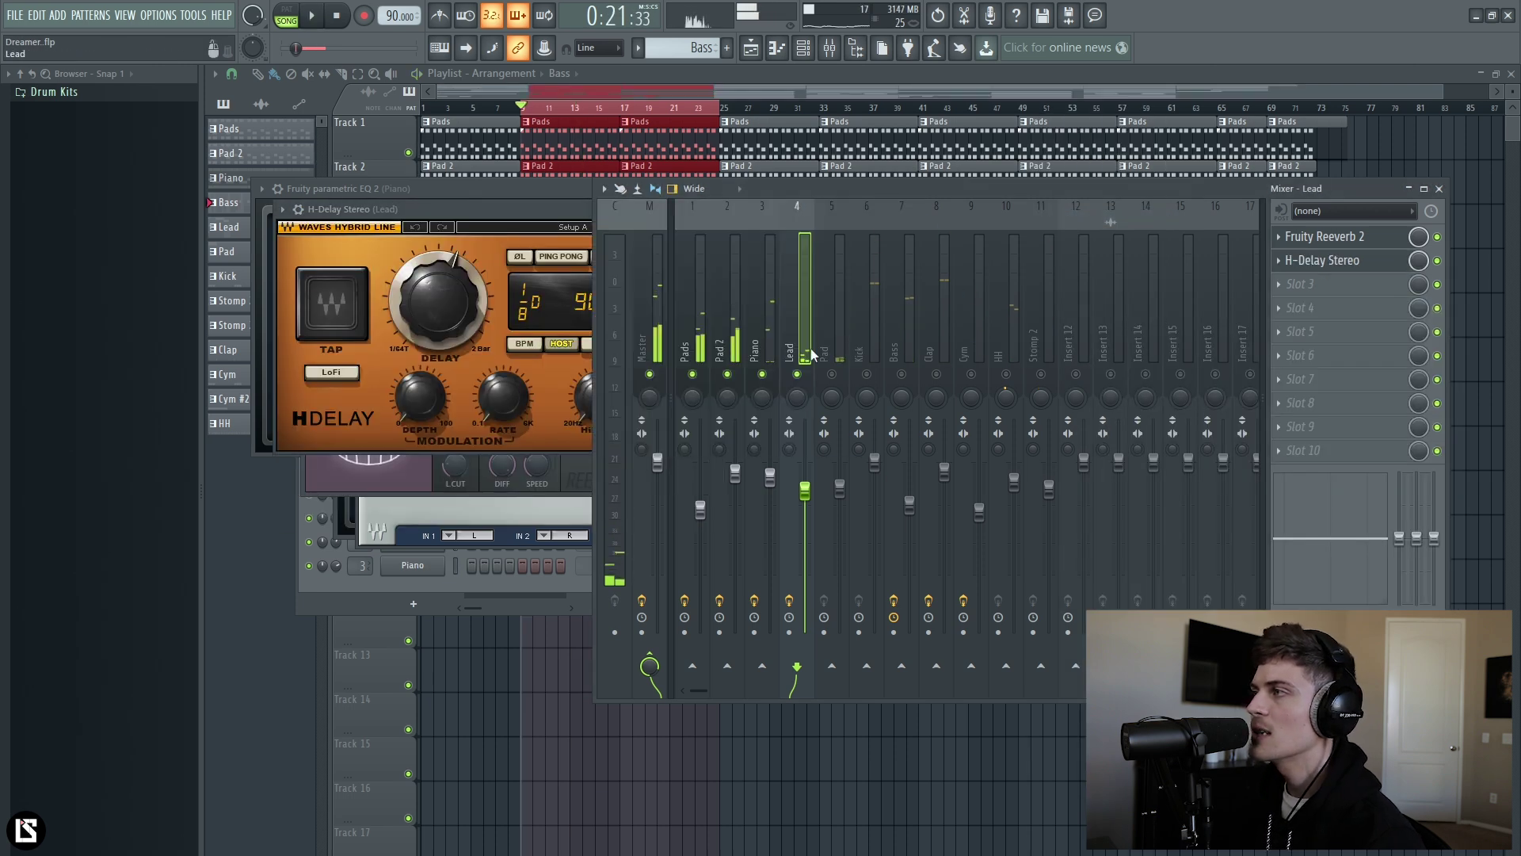
- Set the Lead's H-Delay to a 1/8 ping-pong delay with low feedback and a dry/wet of 20
left_click(536, 208)
left_click(814, 228)
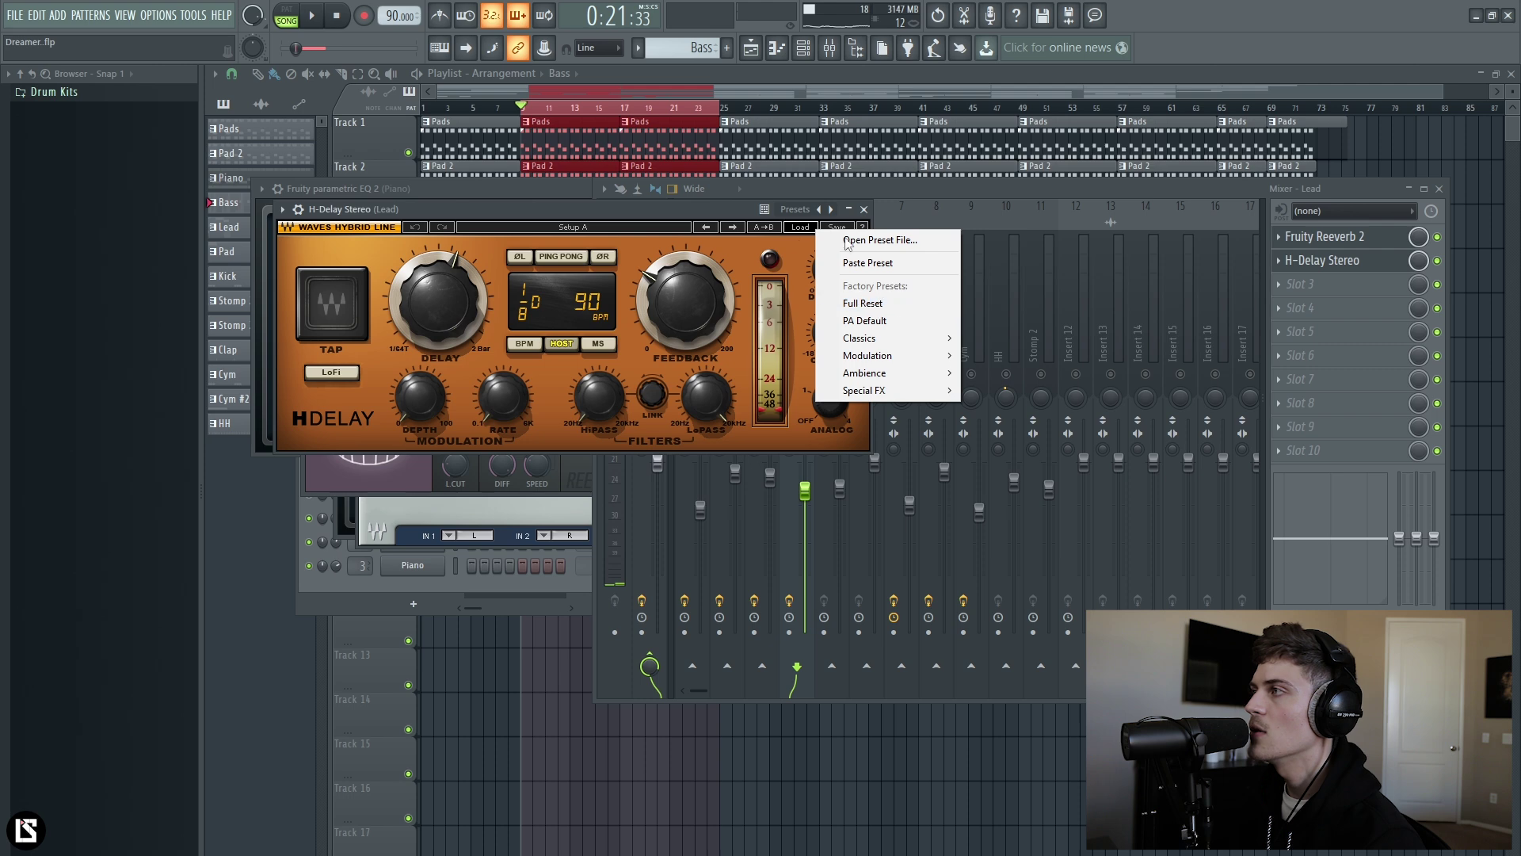
left_click(798, 211)
left_click(800, 212)
left_click(826, 260)
left_click_drag(593, 207, 707, 266)
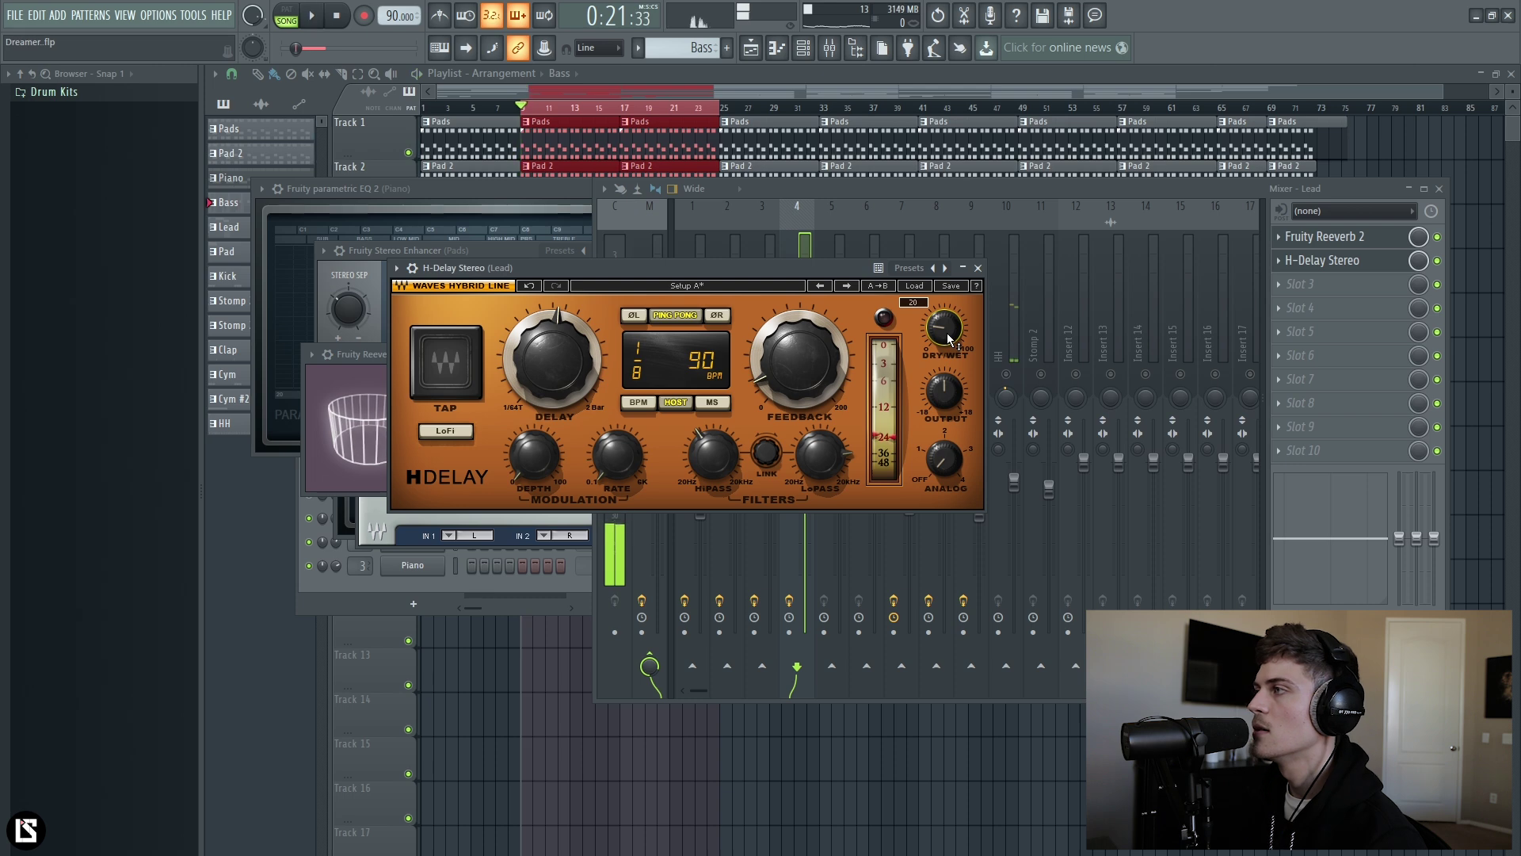
- Raise the H-Delay's high-pass filter during playback and set its dry/wet mix to 11
key("space")
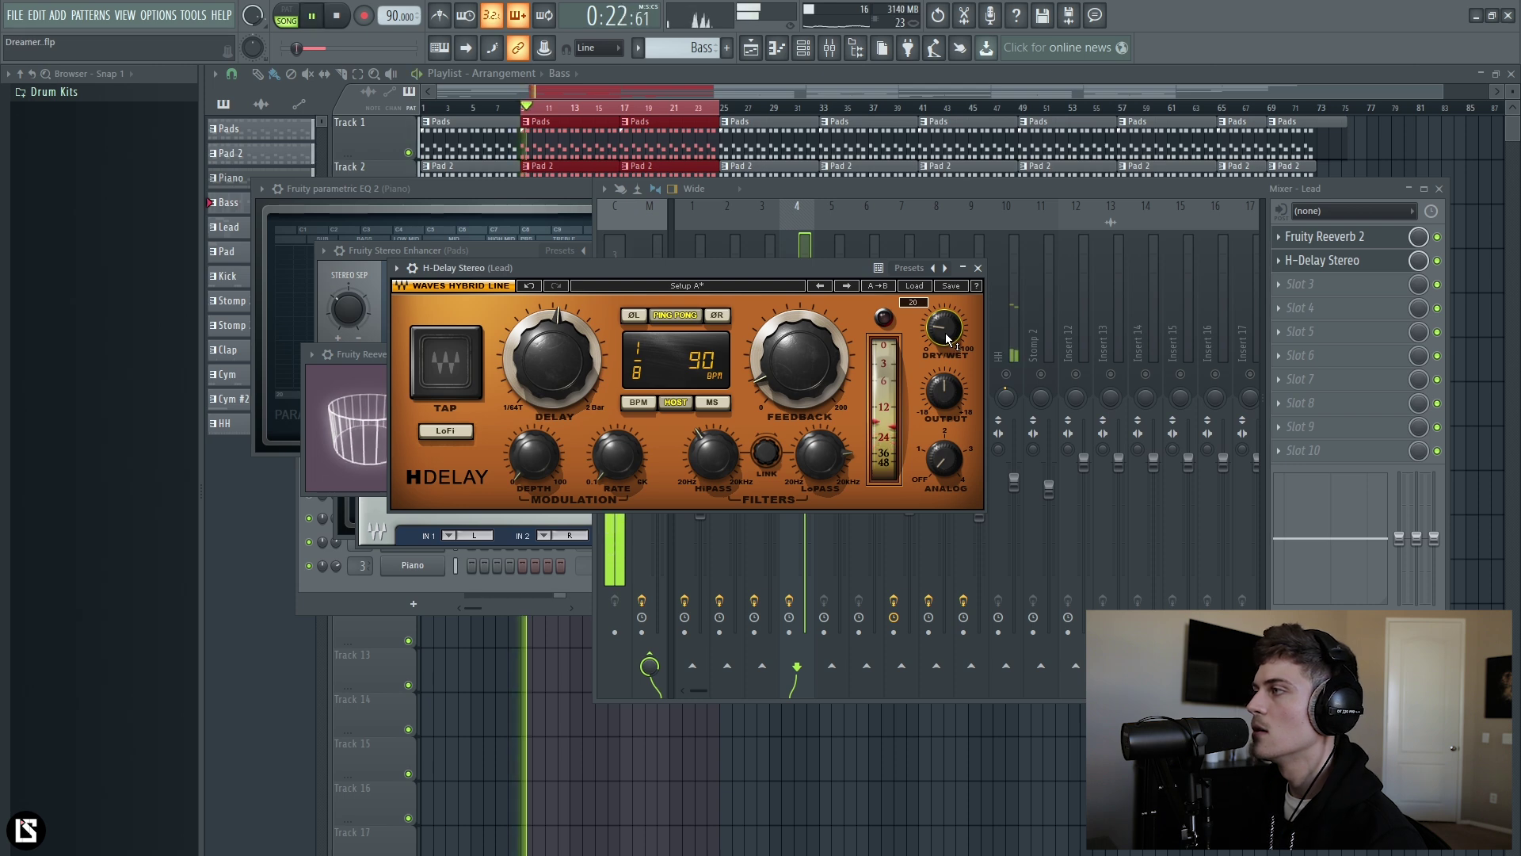
left_click_drag(712, 454, 712, 445)
key("space")
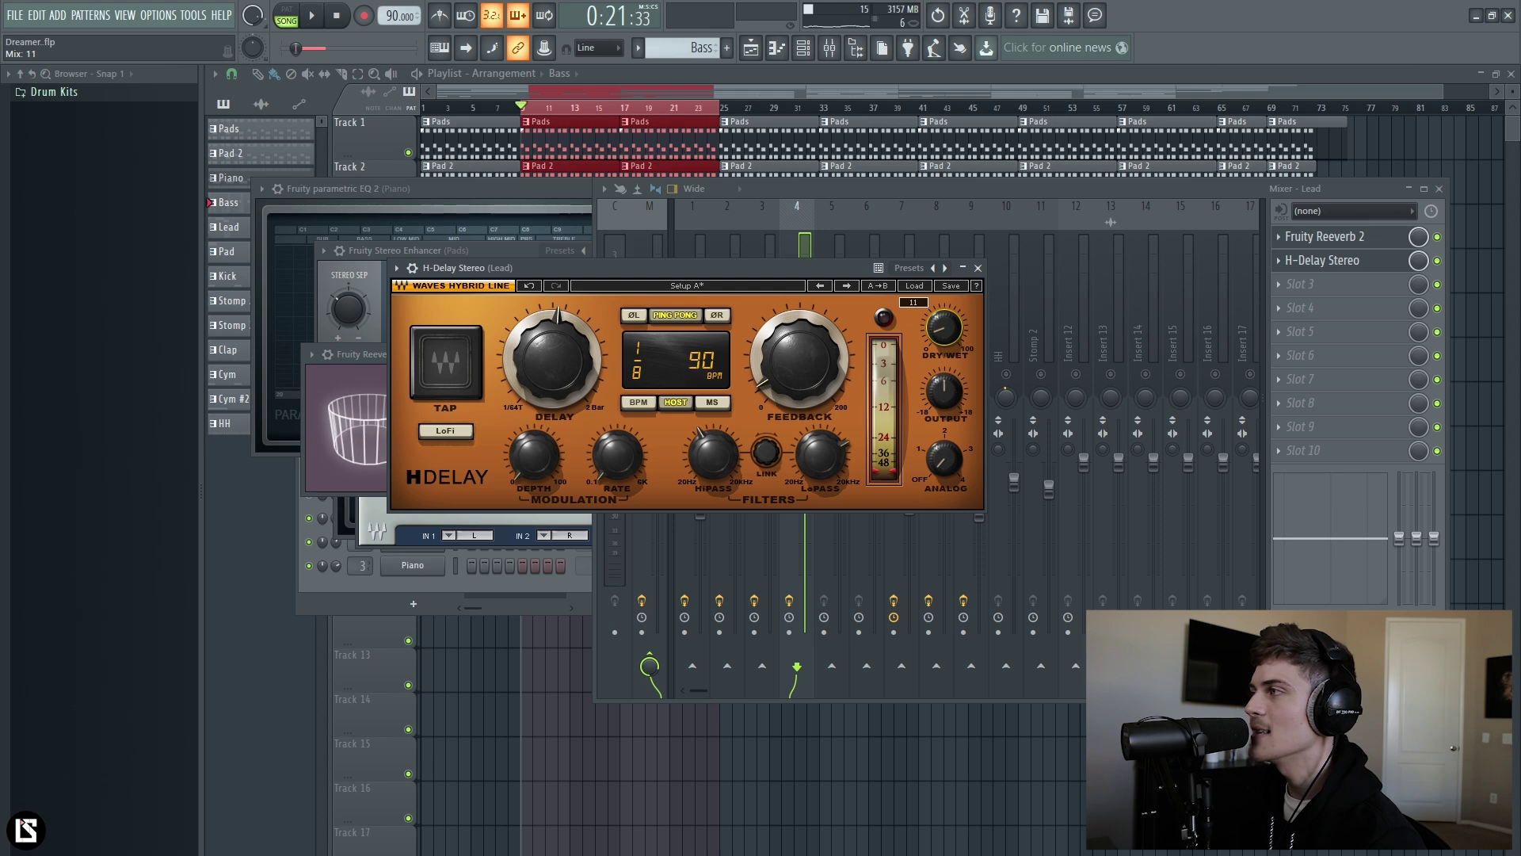
- Fine-tune the dry/wet mix of the Lead's H-Delay during playback, close the plugin and replay the loop
left_click_drag(943, 321, 943, 323)
key("space")
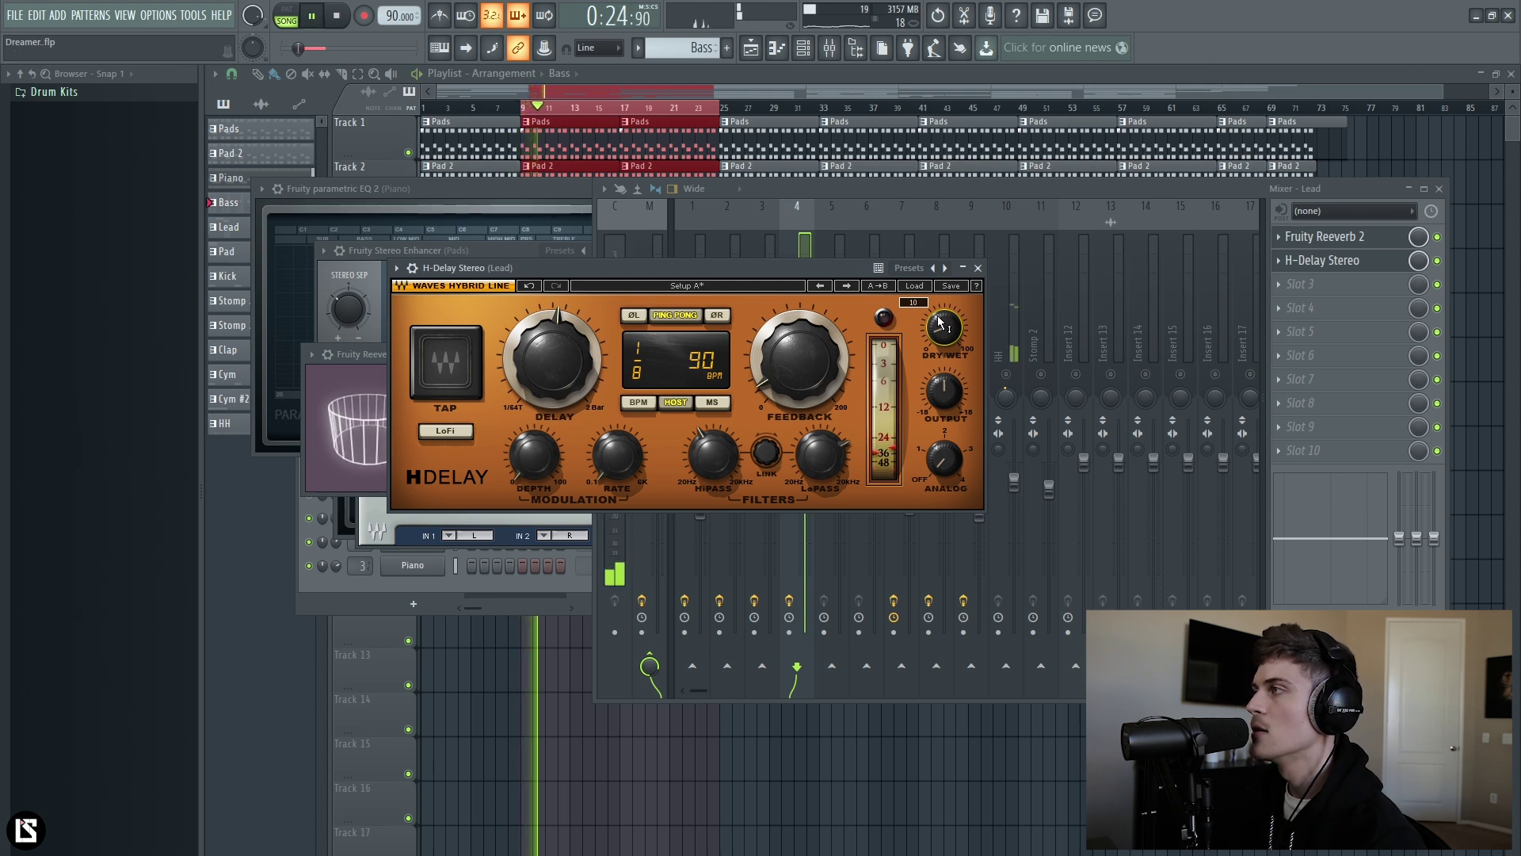
key("space")
left_click(978, 268)
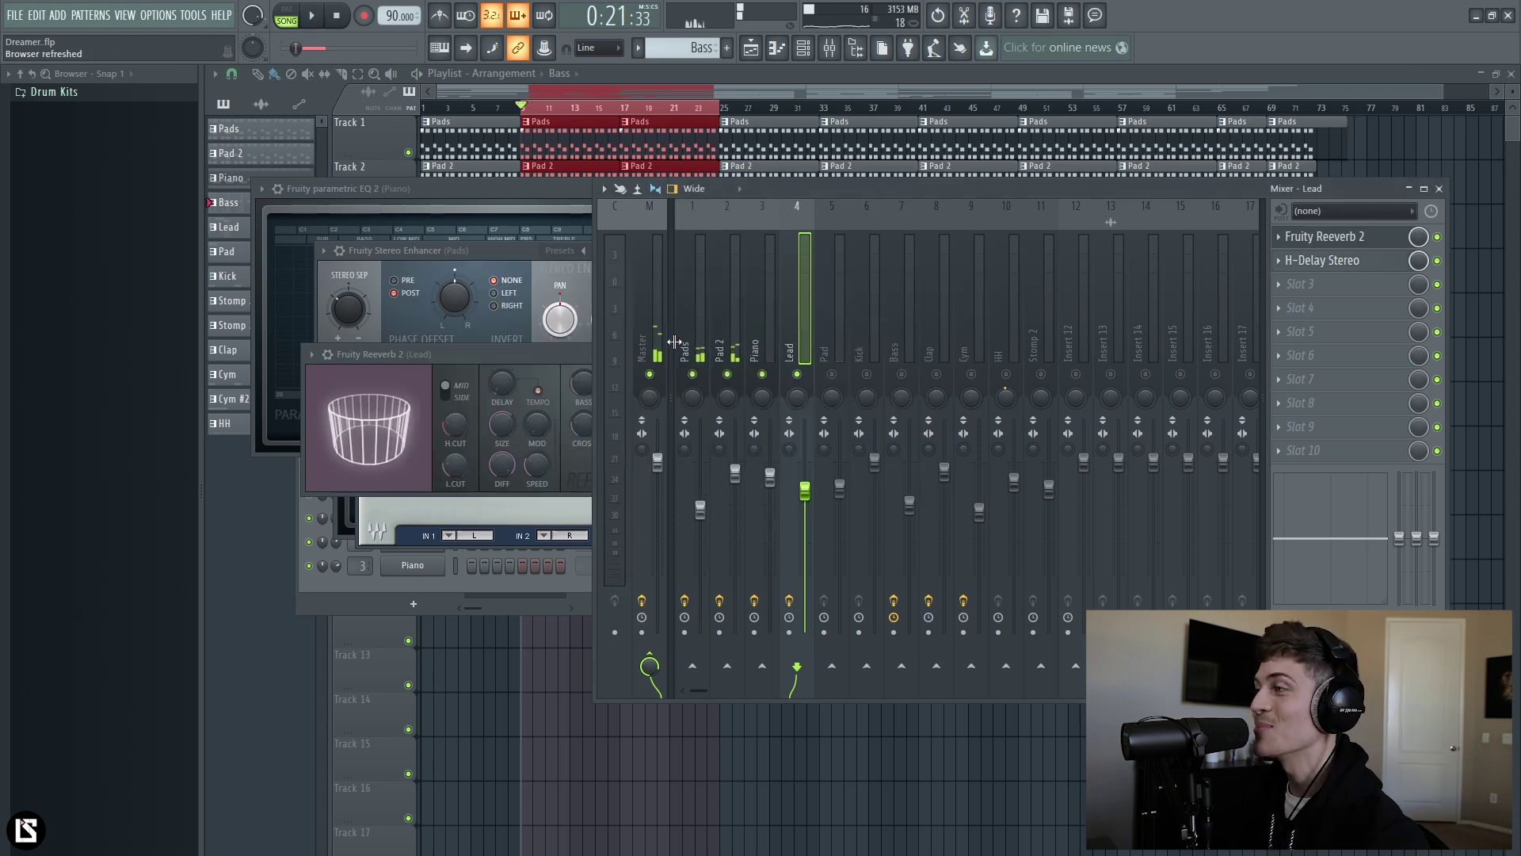
key("space")
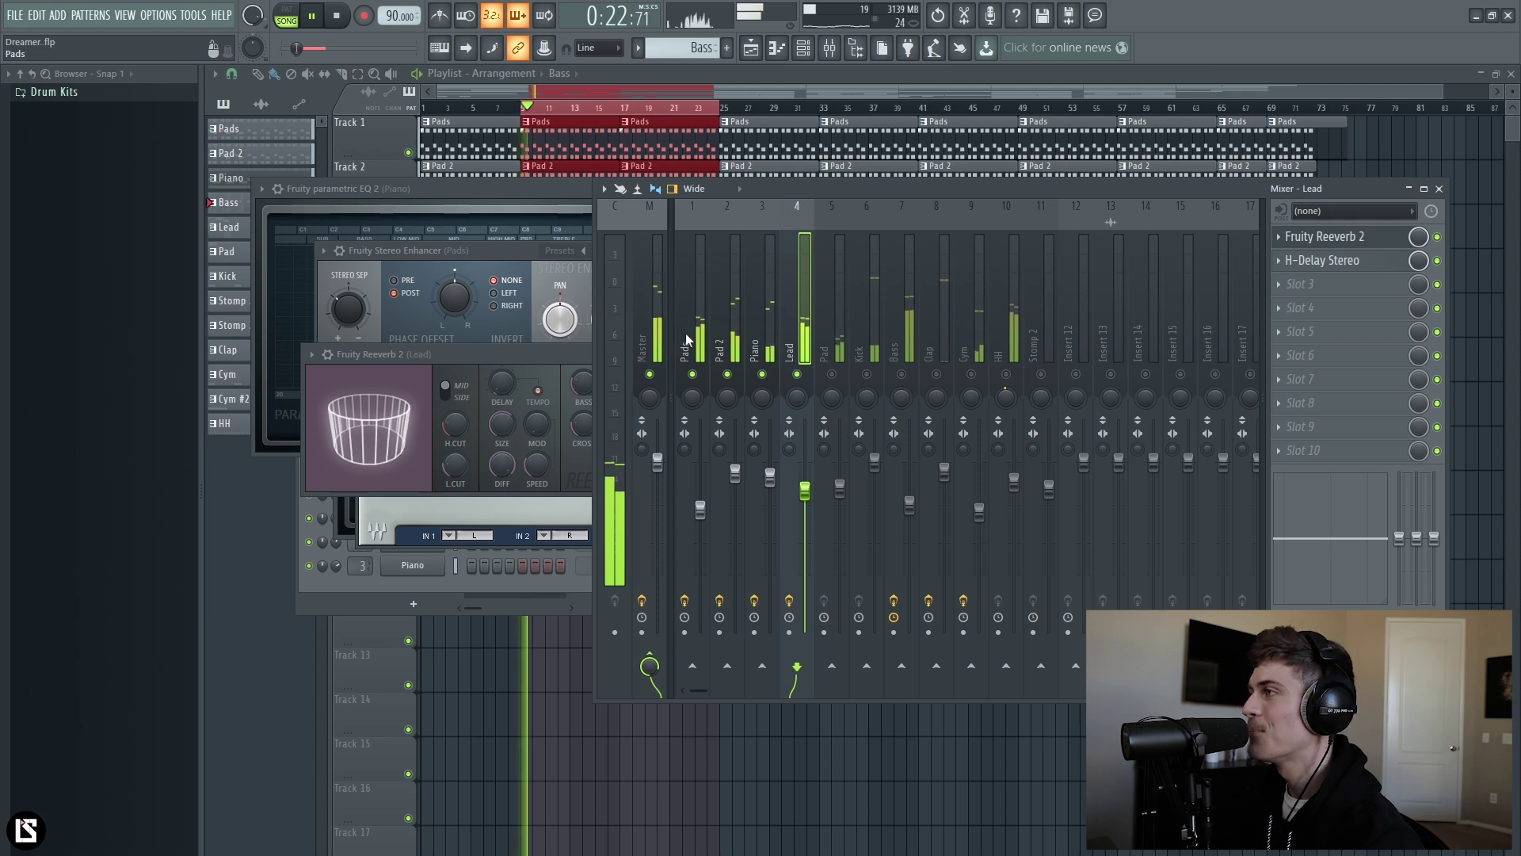
key("space")
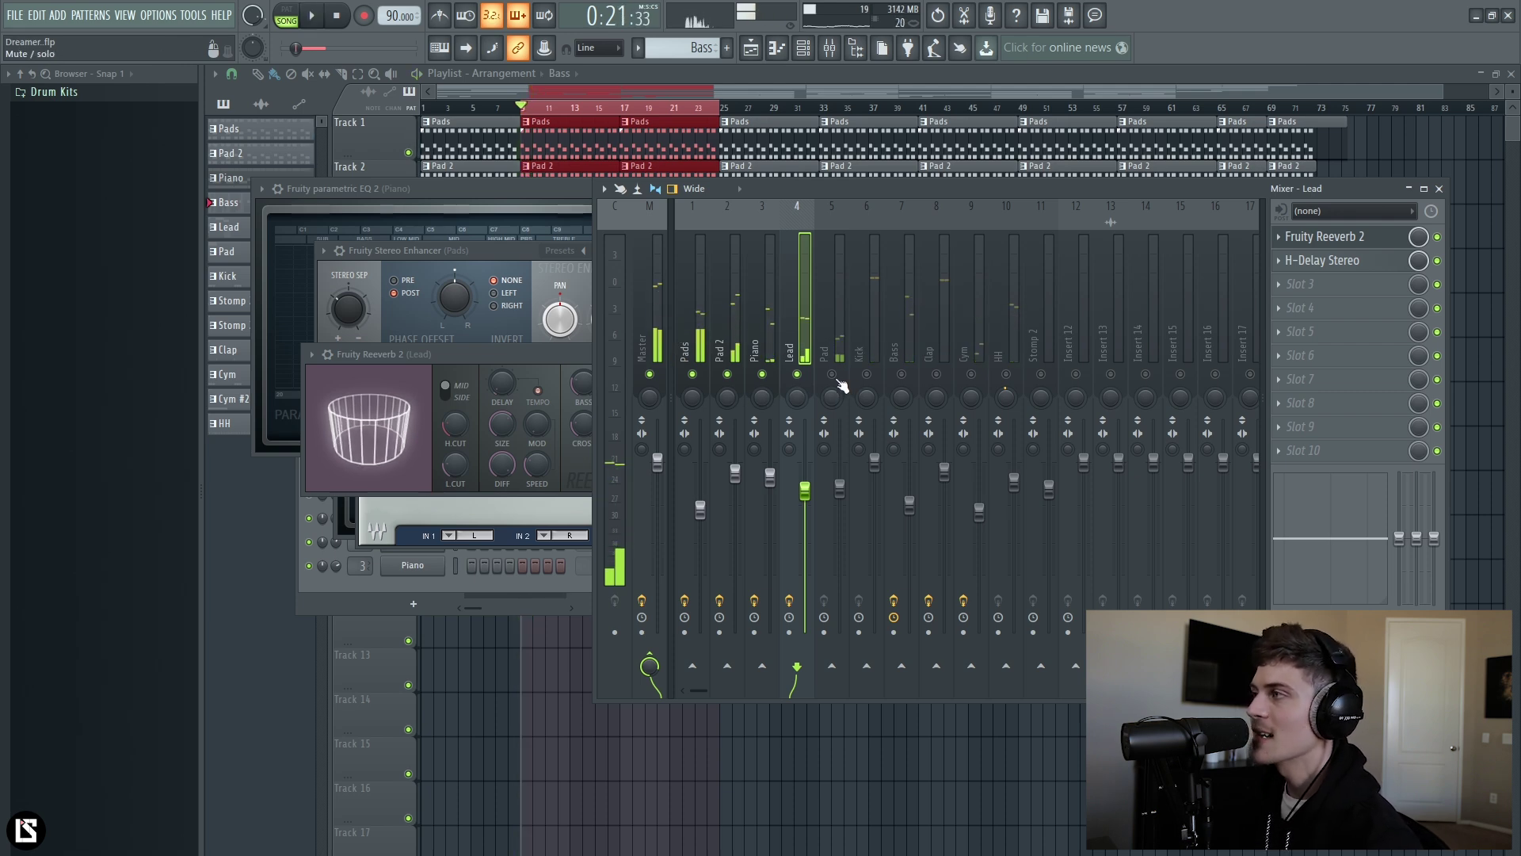
- Solo the Pad track and listen to it on its own
right_click(834, 376)
key("space")
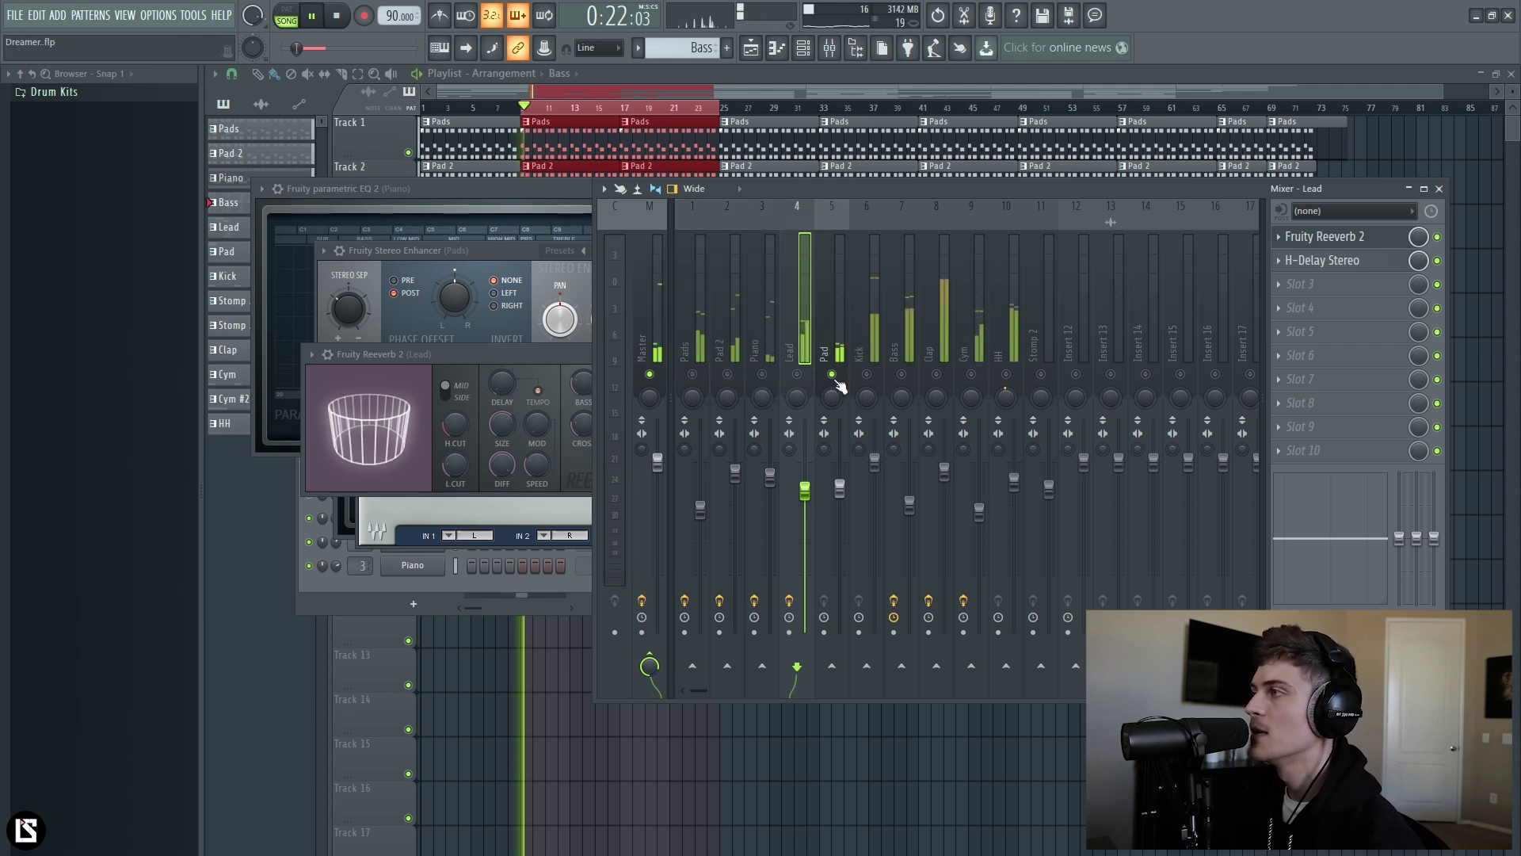
left_click(838, 325)
key("space")
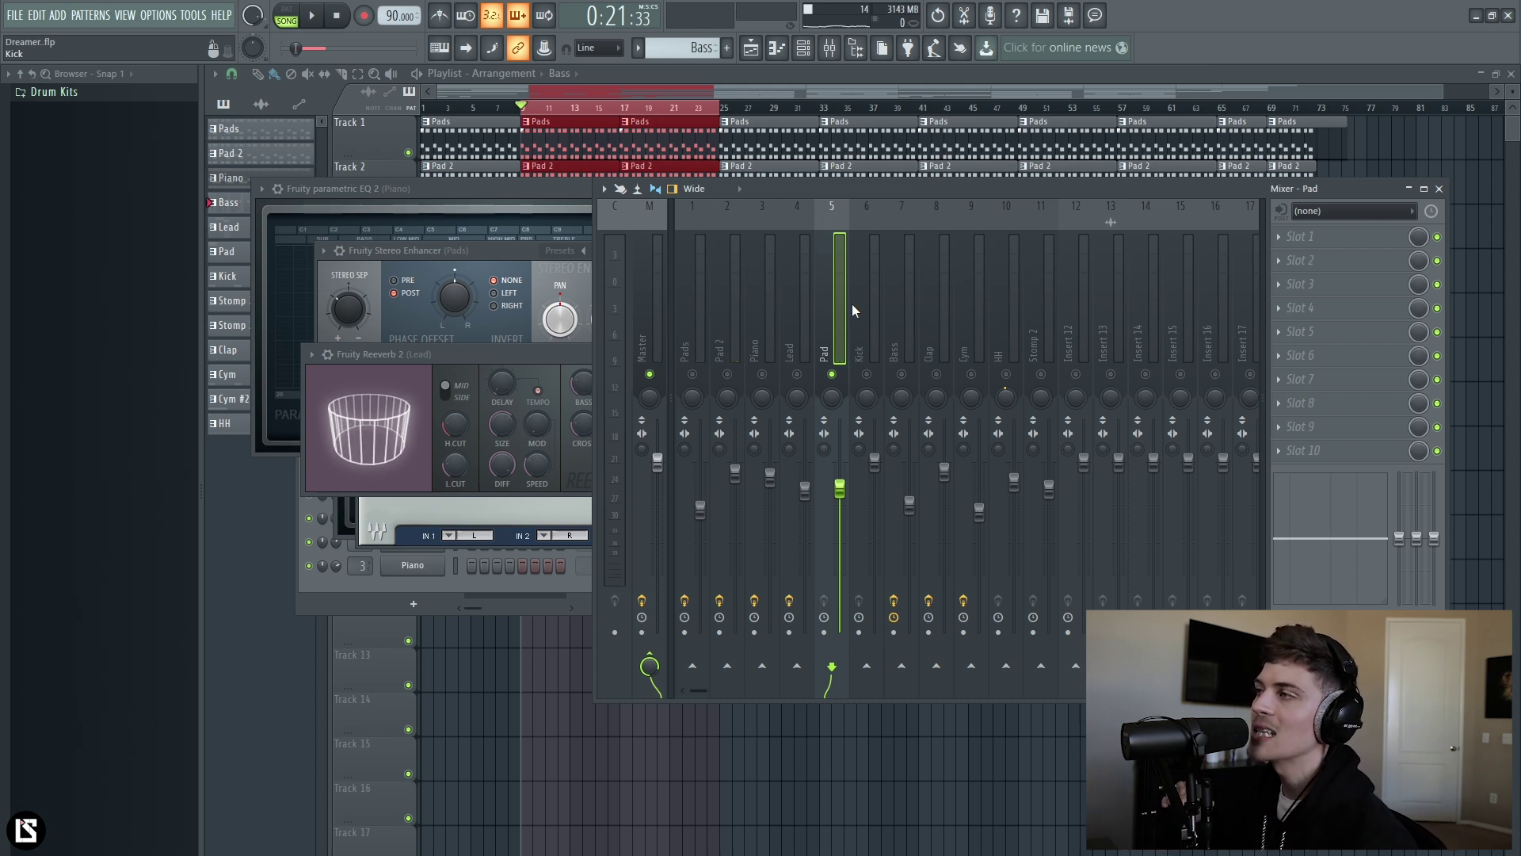
- Unmute Pads, Pad 2, Piano and Lead and play them together with the soloed Pad
left_click(692, 374)
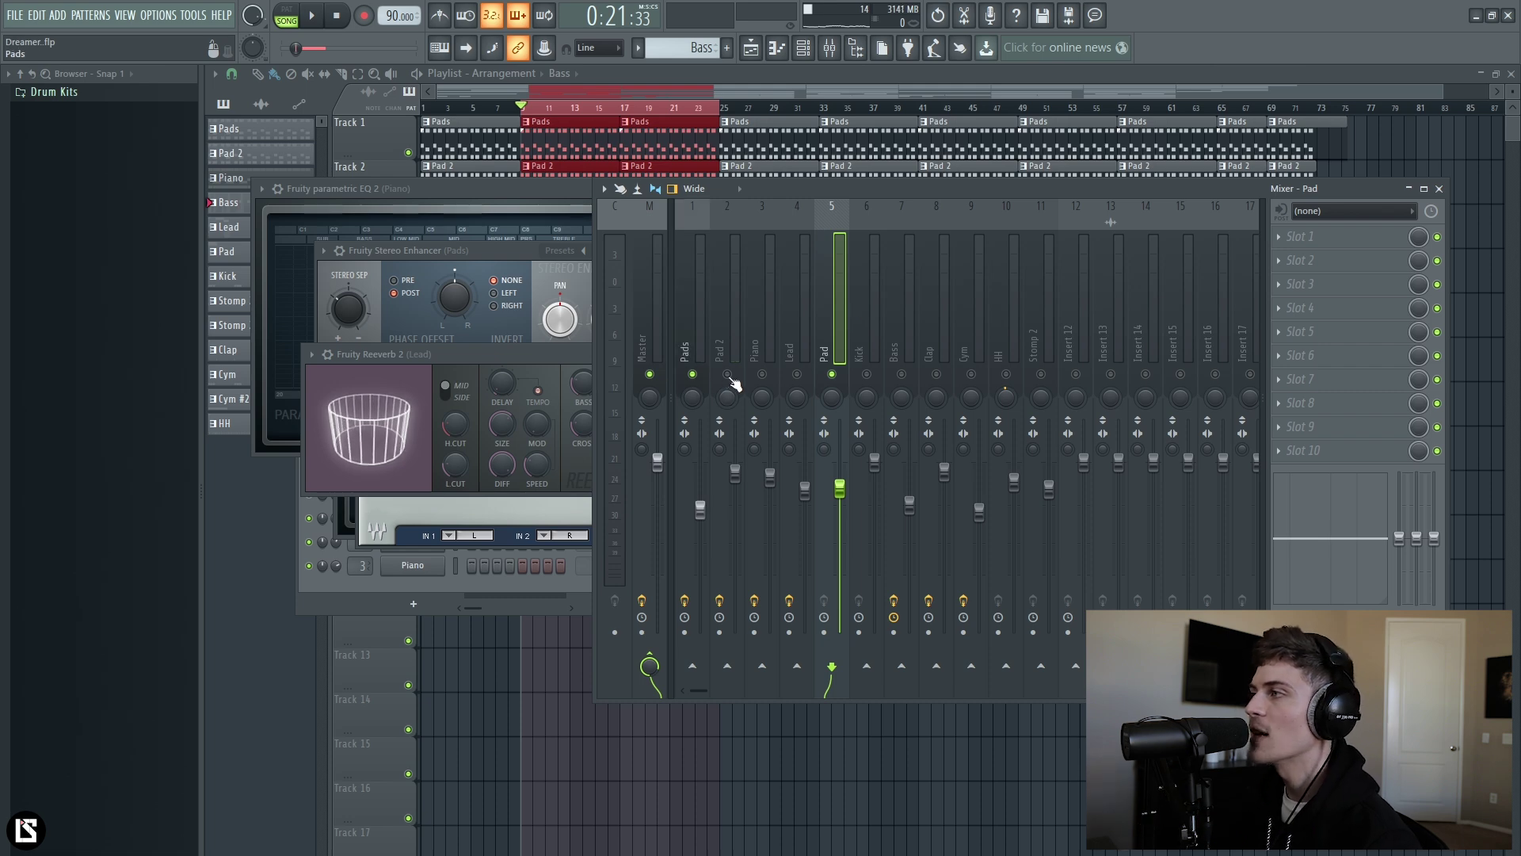
left_click(795, 374)
key("space")
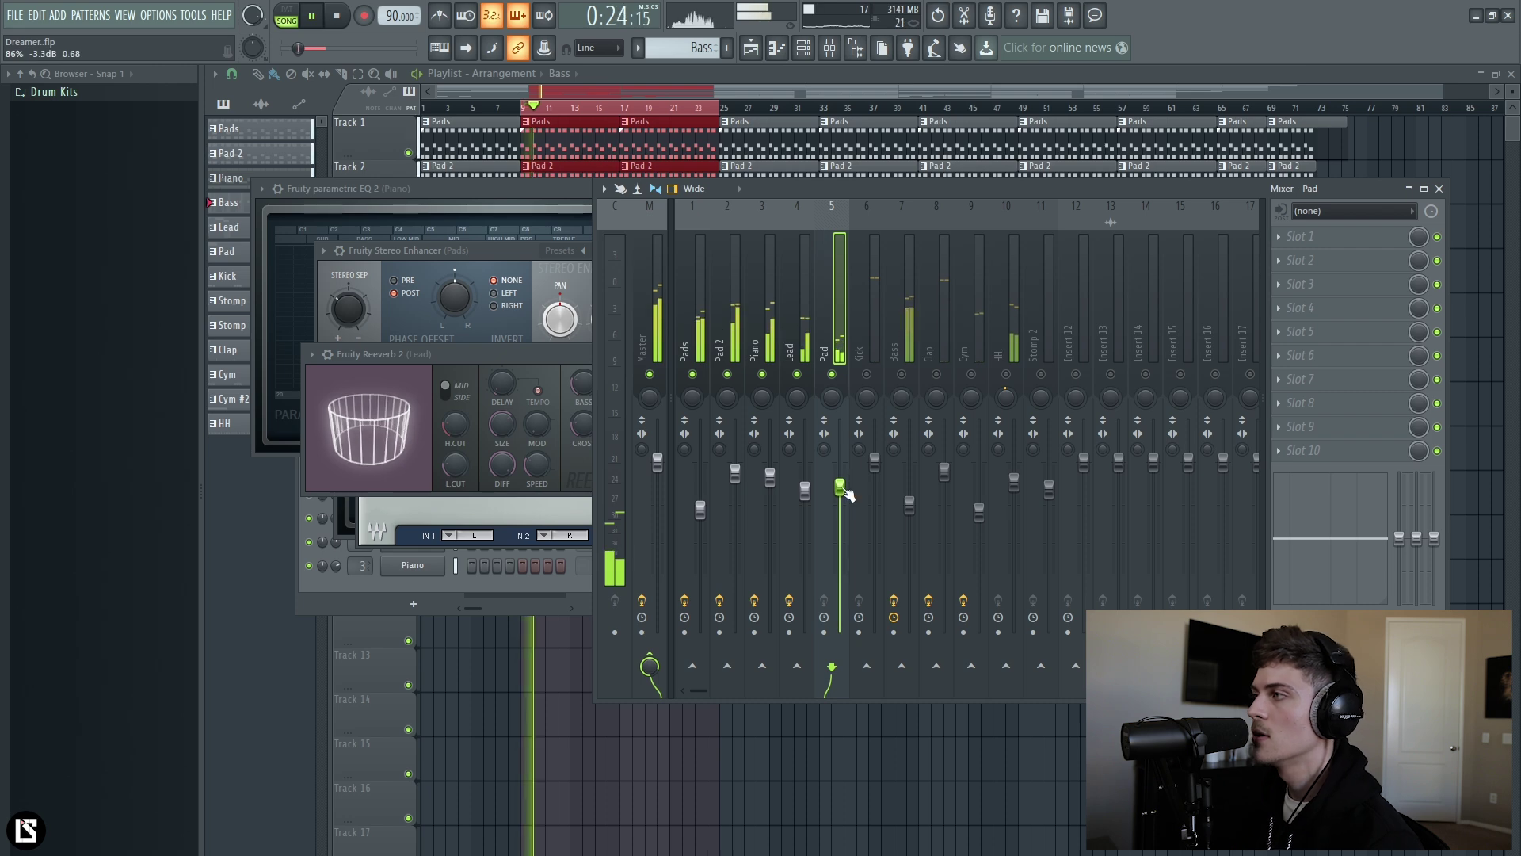
- Load Fruity Parametric EQ 2 into the Pad's first effect slot and adjust an EQ band during playback
left_click(1316, 237)
mouse_move(1192, 398)
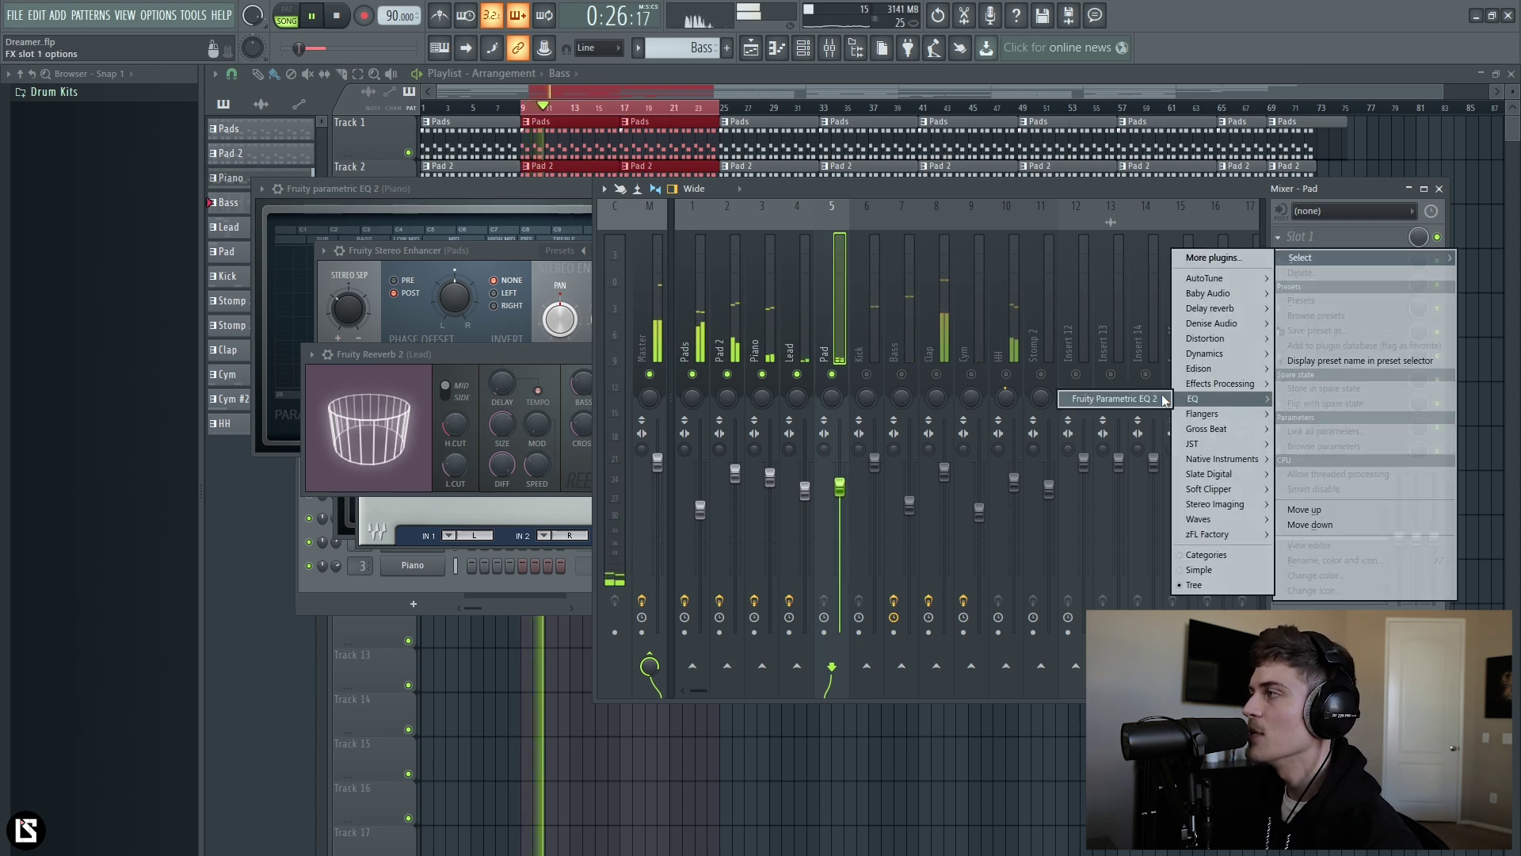
left_click(1113, 400)
mouse_move(594, 366)
left_mouse_down()
mouse_move(573, 368)
mouse_move(591, 376)
left_mouse_up()
left_click(791, 229)
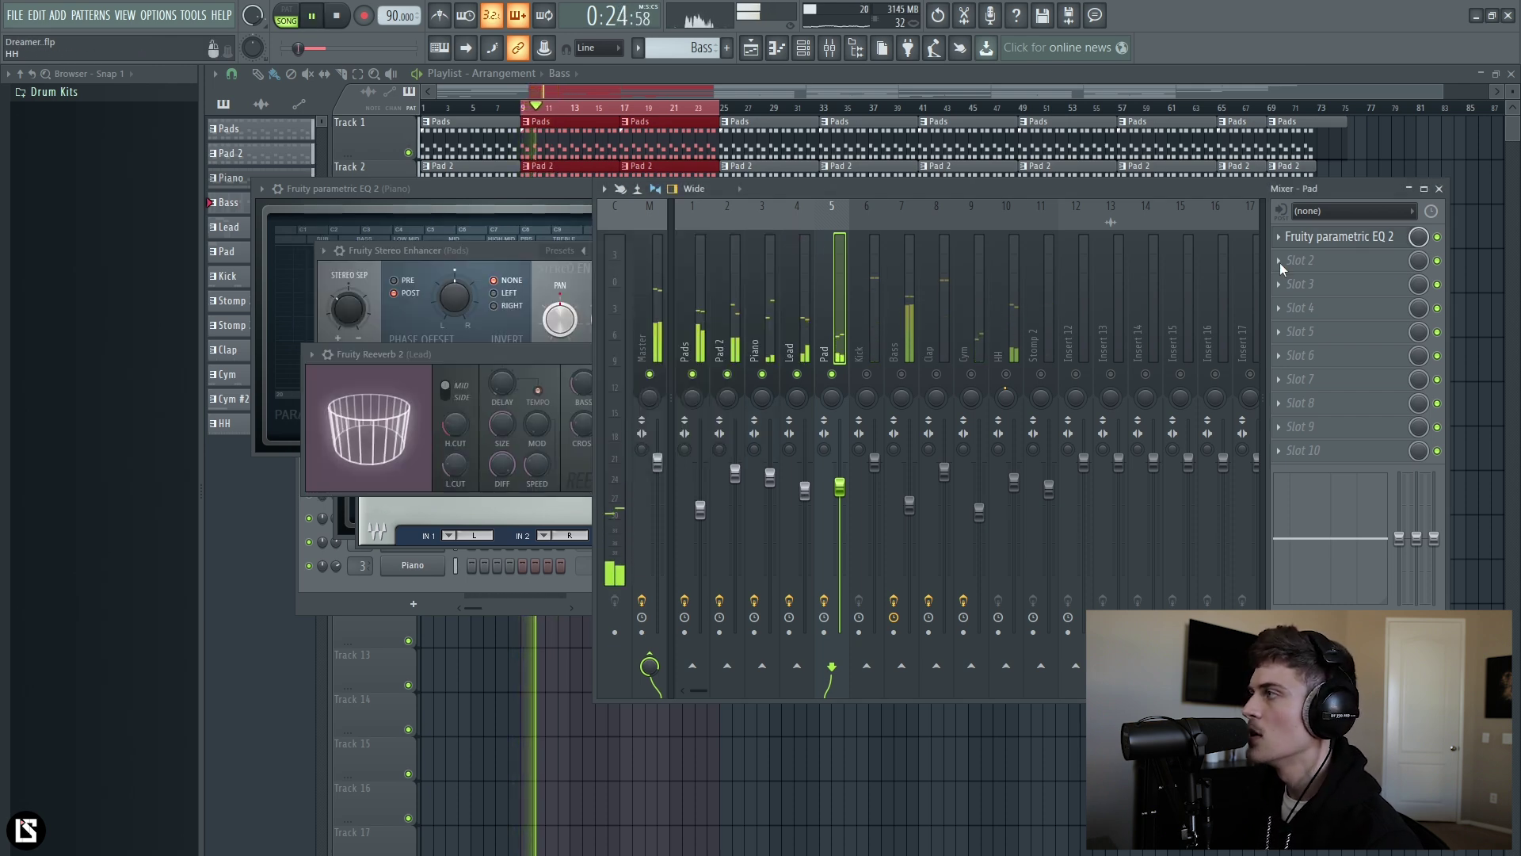
- Load Kramer Tape Stereo into the Pad's second effect slot and raise its record level during playback
left_click(1336, 260)
mouse_move(1233, 545)
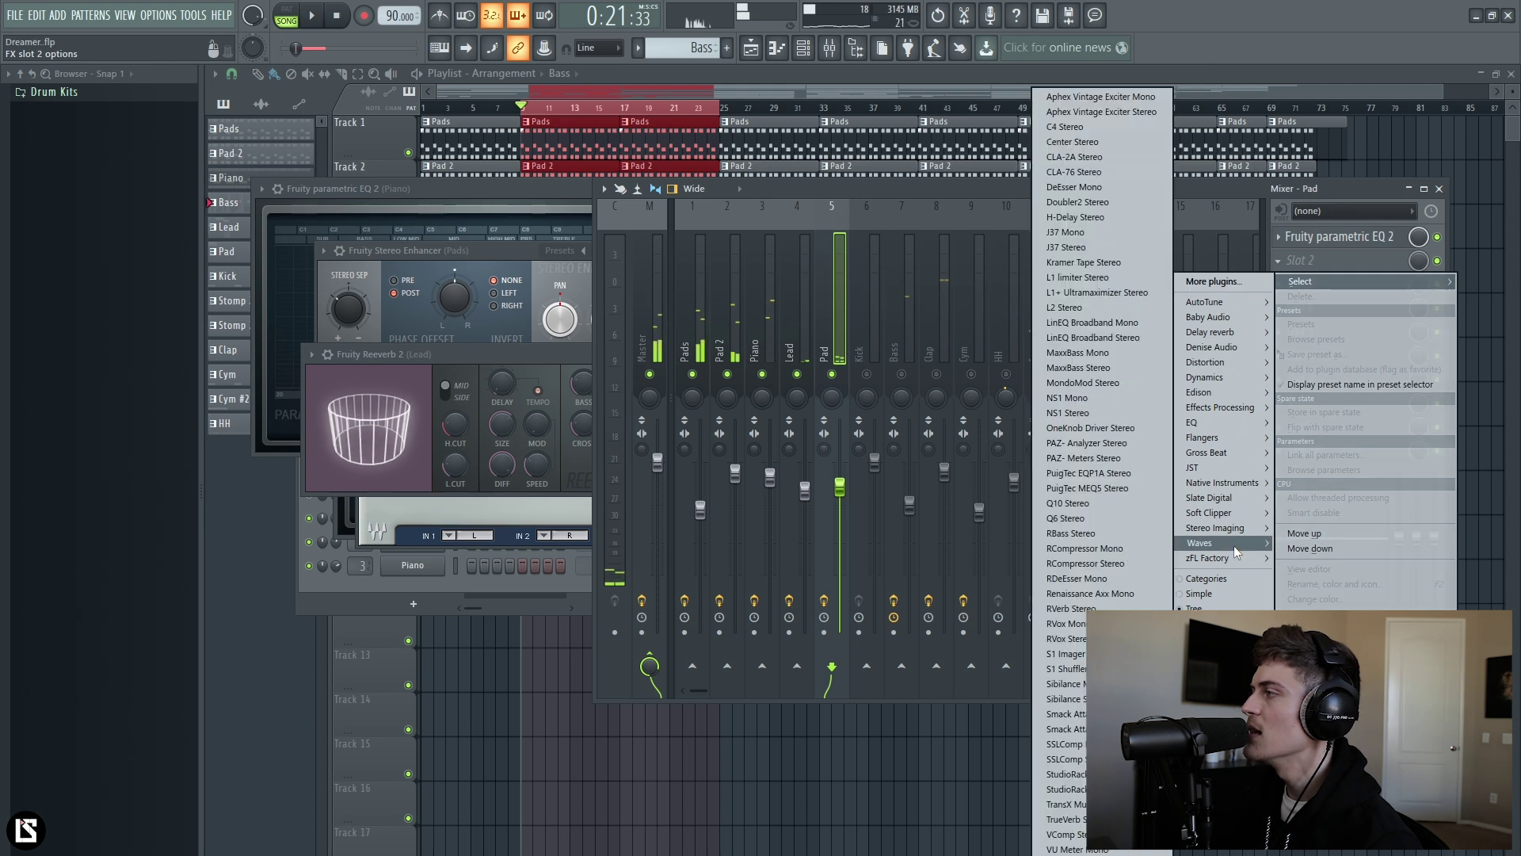
left_click(1084, 262)
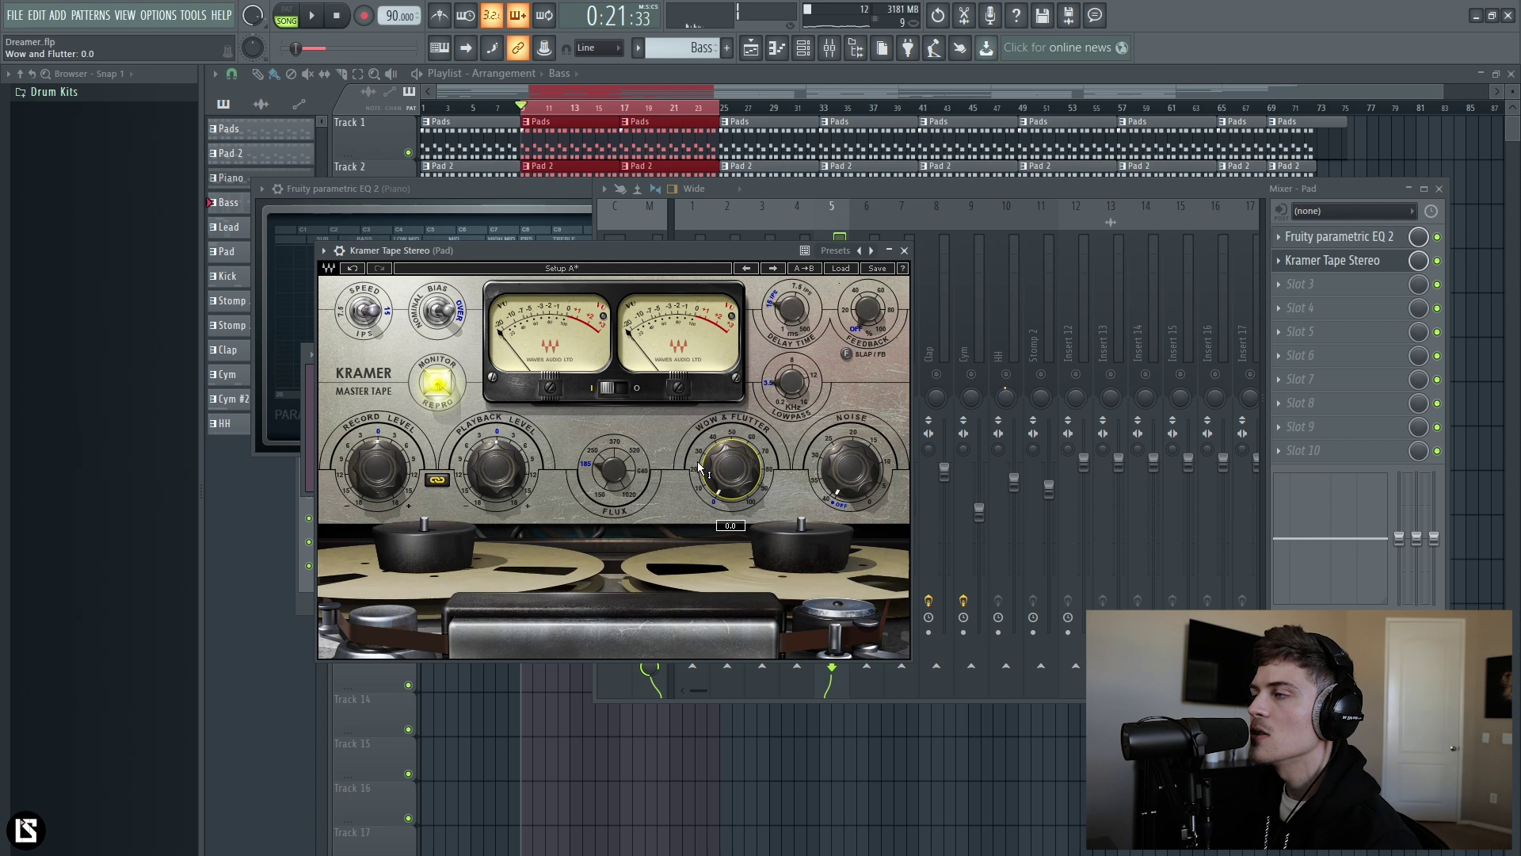
key("space")
left_click_drag(377, 470, 377, 395)
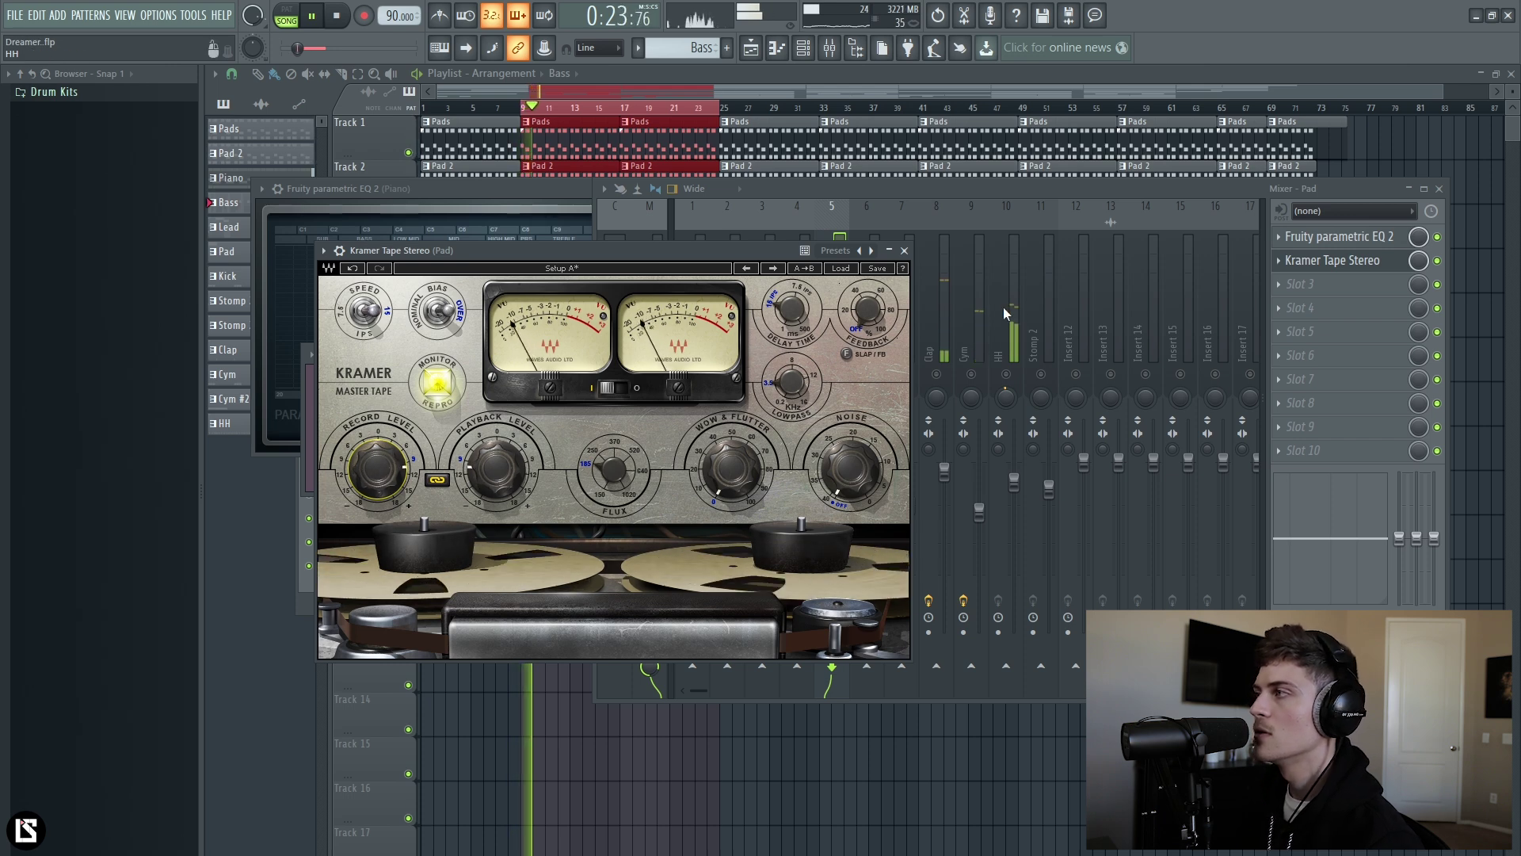
key("space")
- Load Fruity Reeverb 2 into the Pad's third effect slot and play the loop to judge the reverb
left_click(1311, 283)
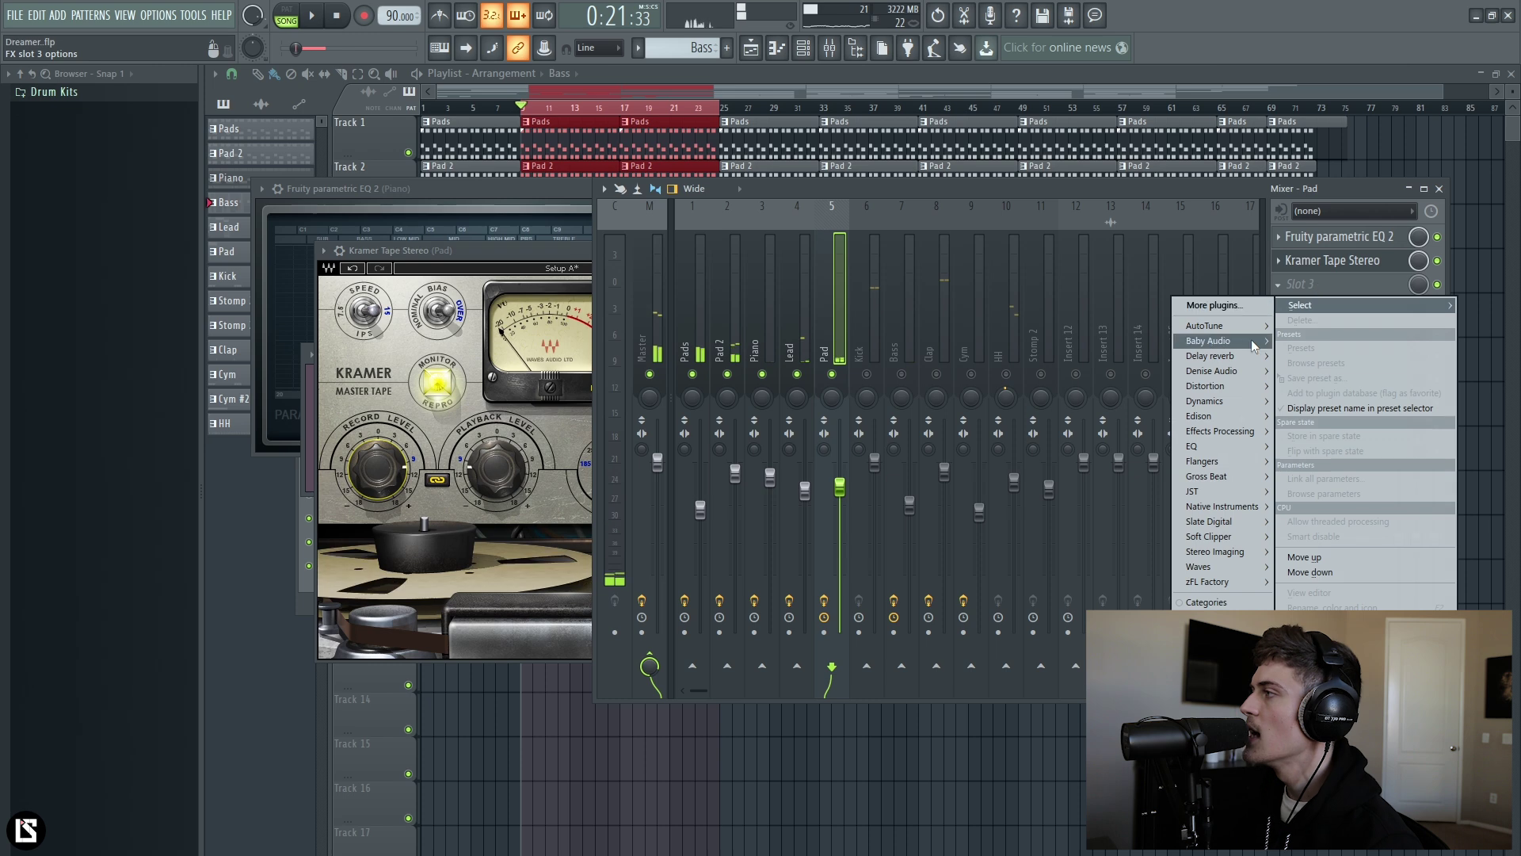
mouse_move(1235, 355)
left_click(1121, 386)
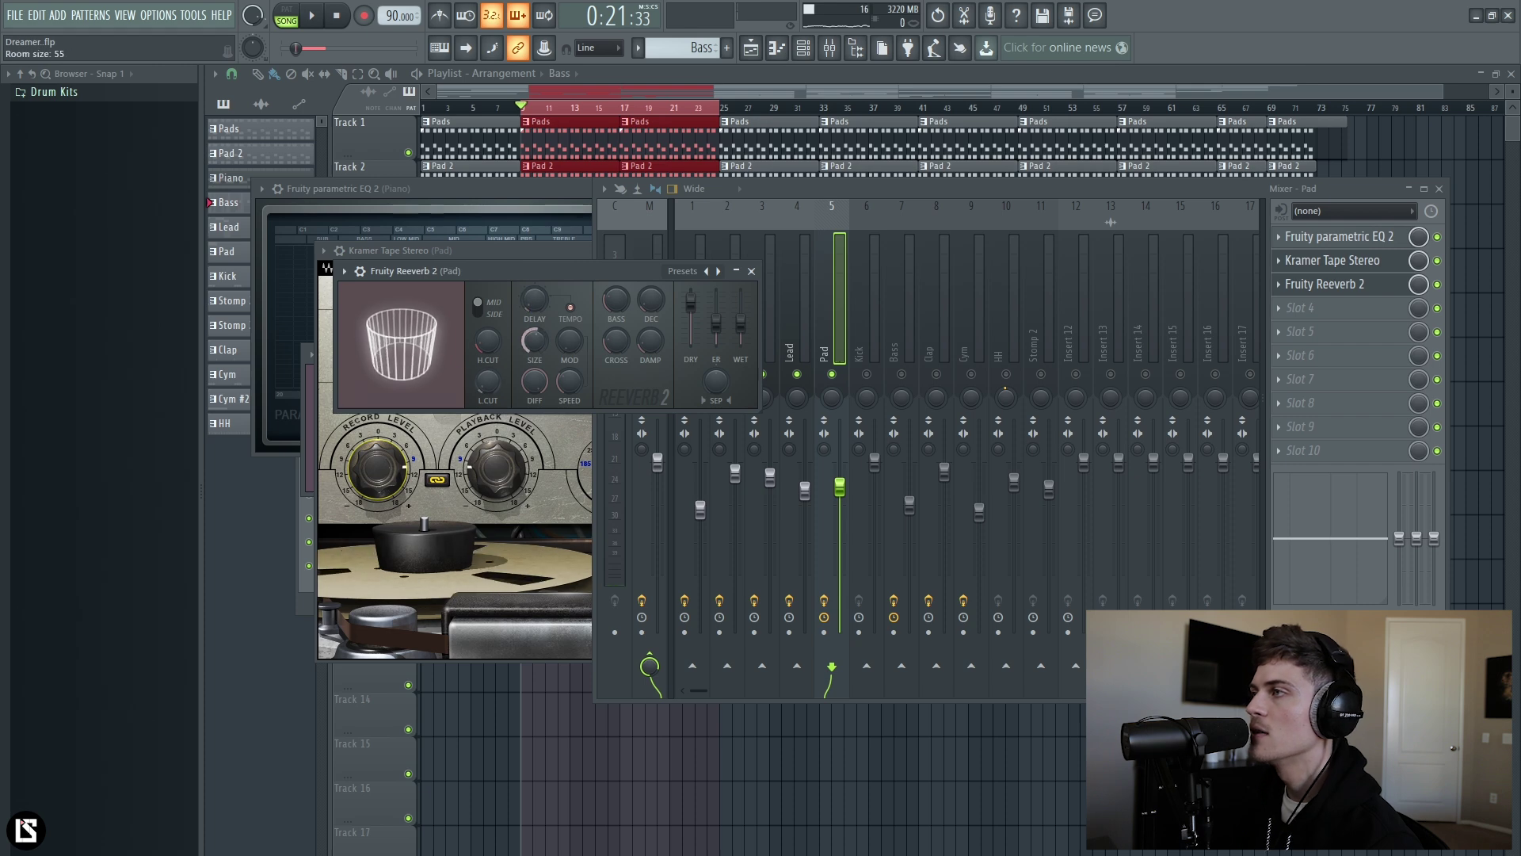
key("space")
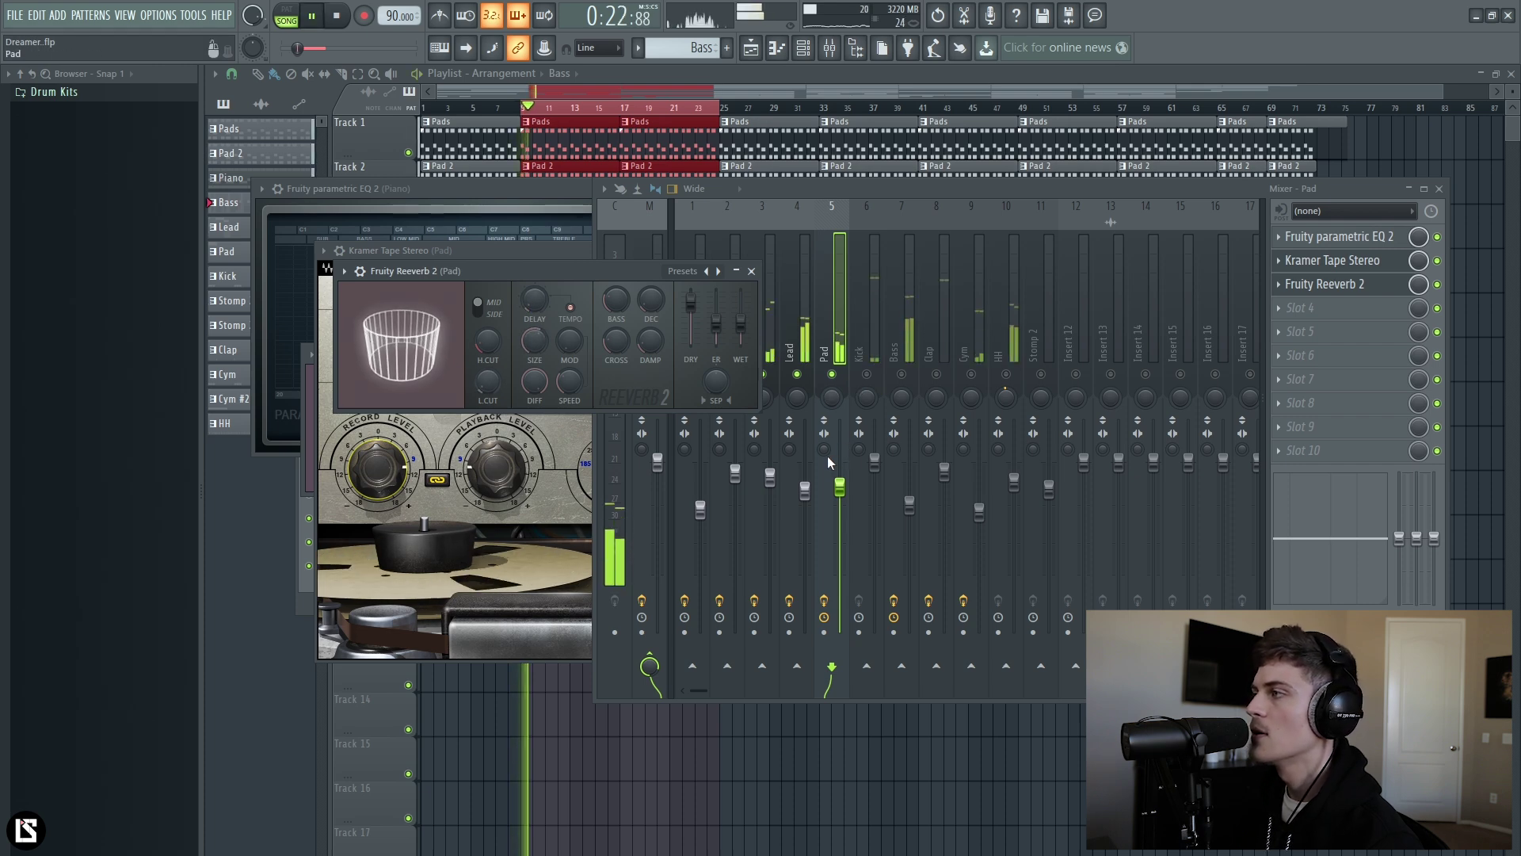
key("space")
- Add Fruity Stereo Enhancer to the Pad's fourth effect slot and close its window
left_click(1320, 309)
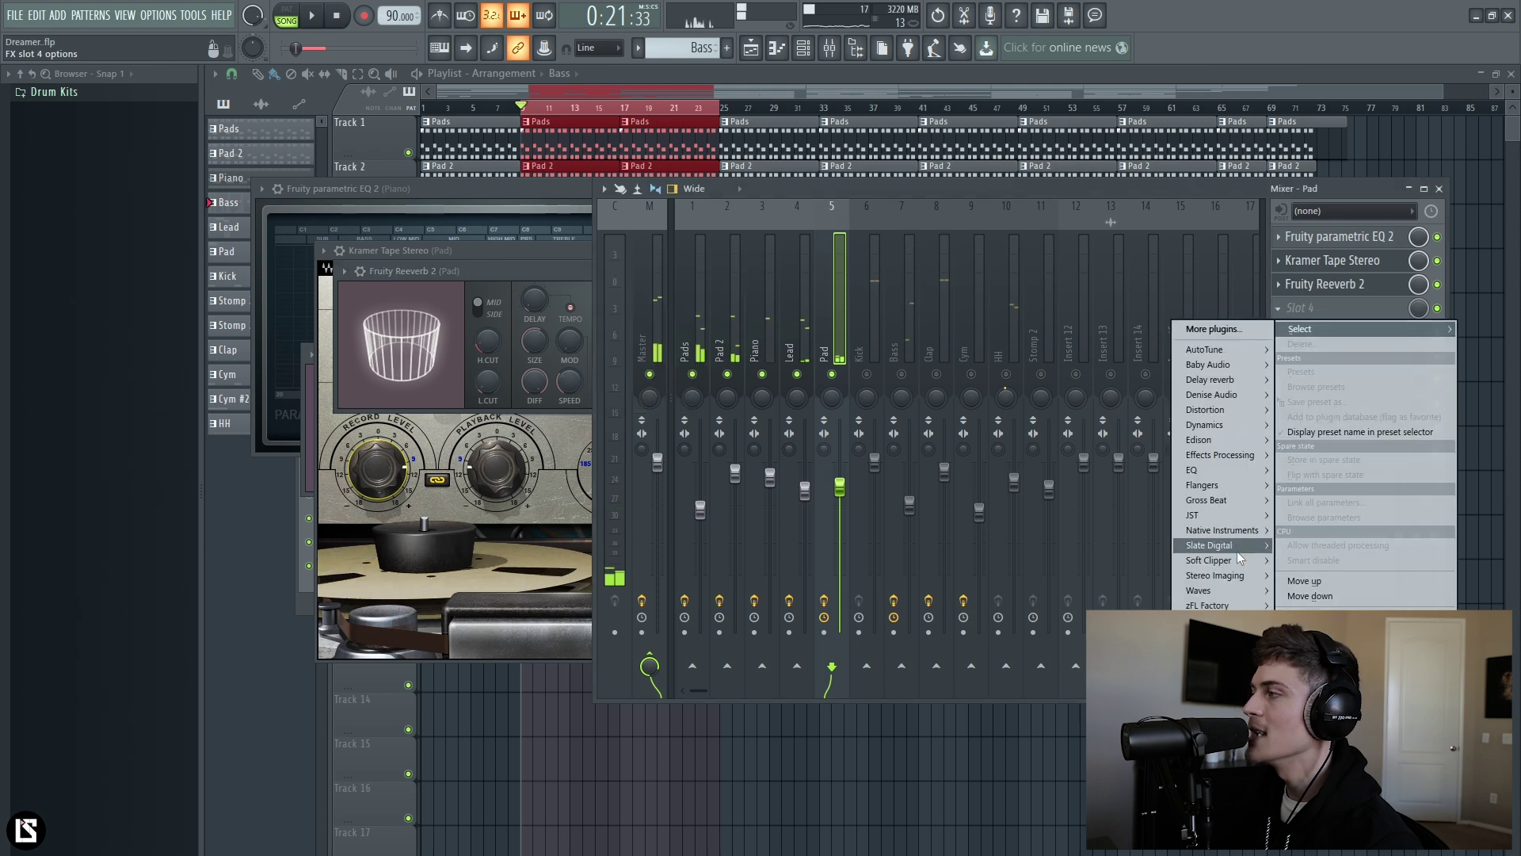
mouse_move(1220, 575)
left_click(1114, 575)
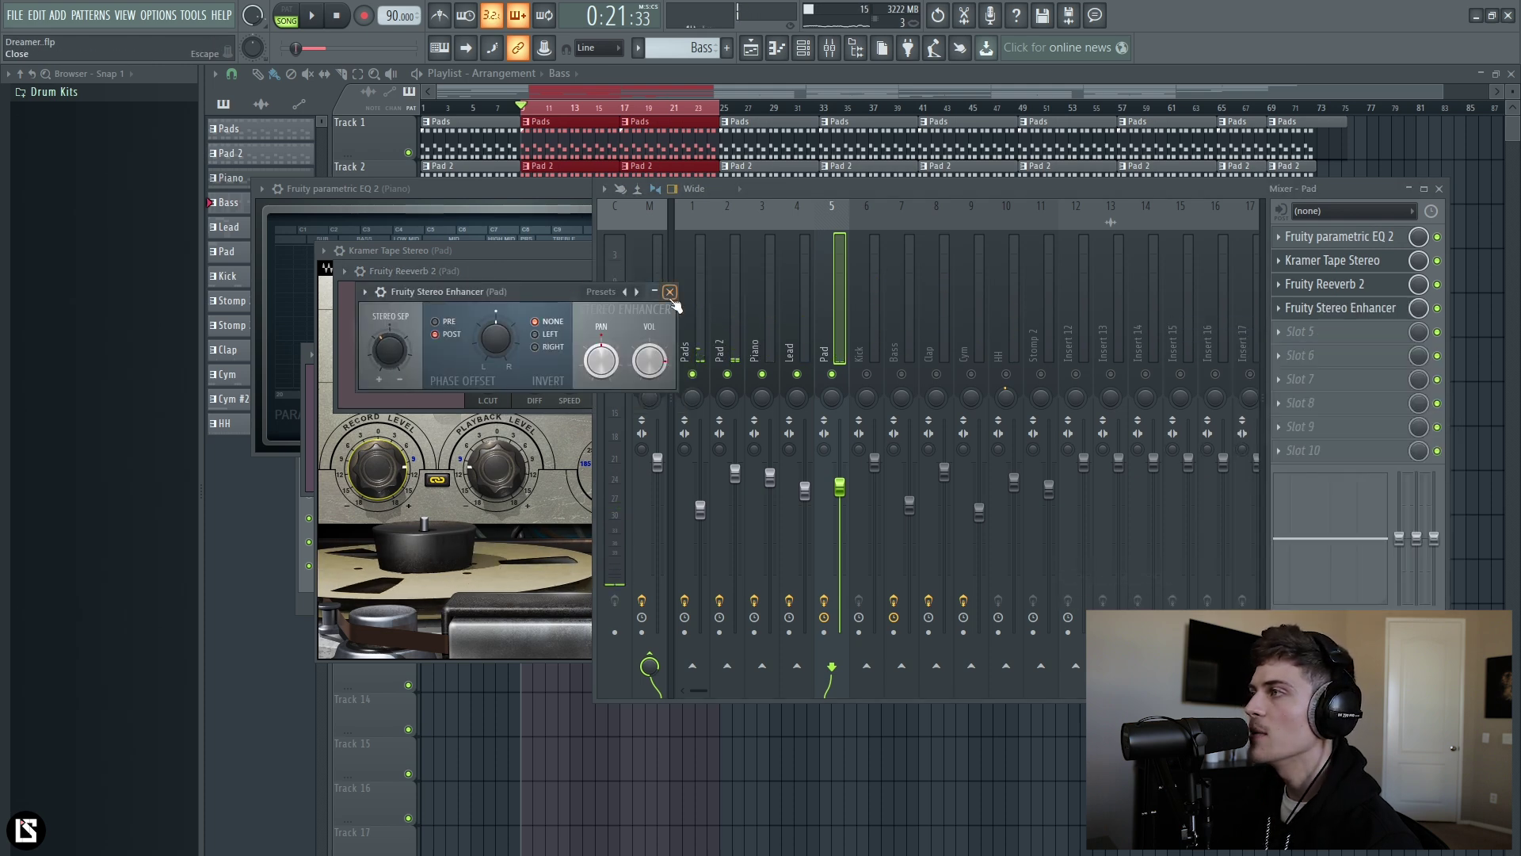
left_click(670, 291)
- Unmute all tracks and, during playback, lower HH, set Cym to -8.7 dB and raise Stomp 2 to -3.2 dB
left_click(893, 353)
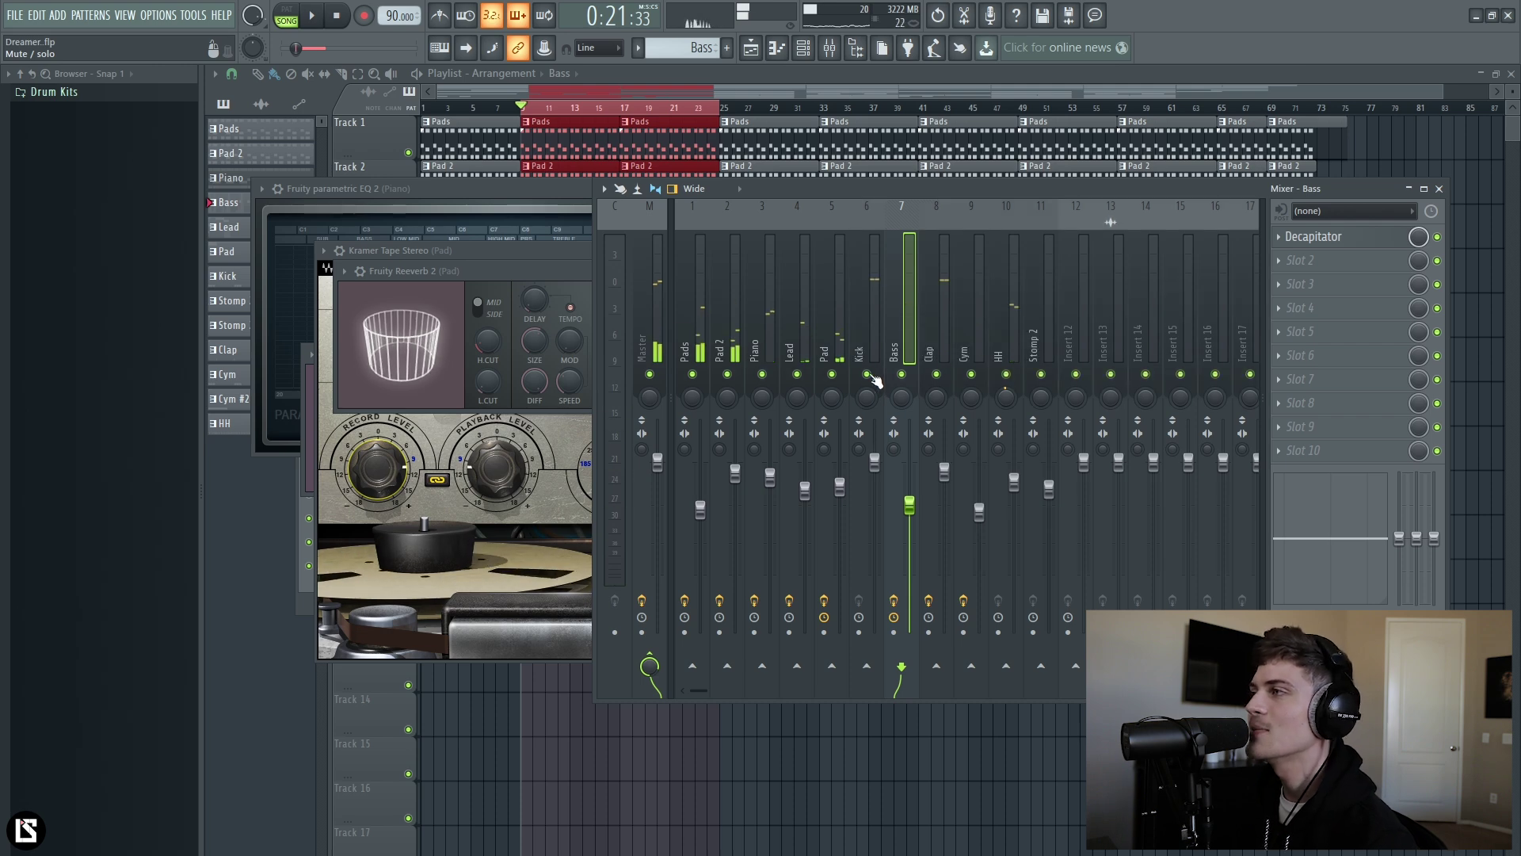
key("space")
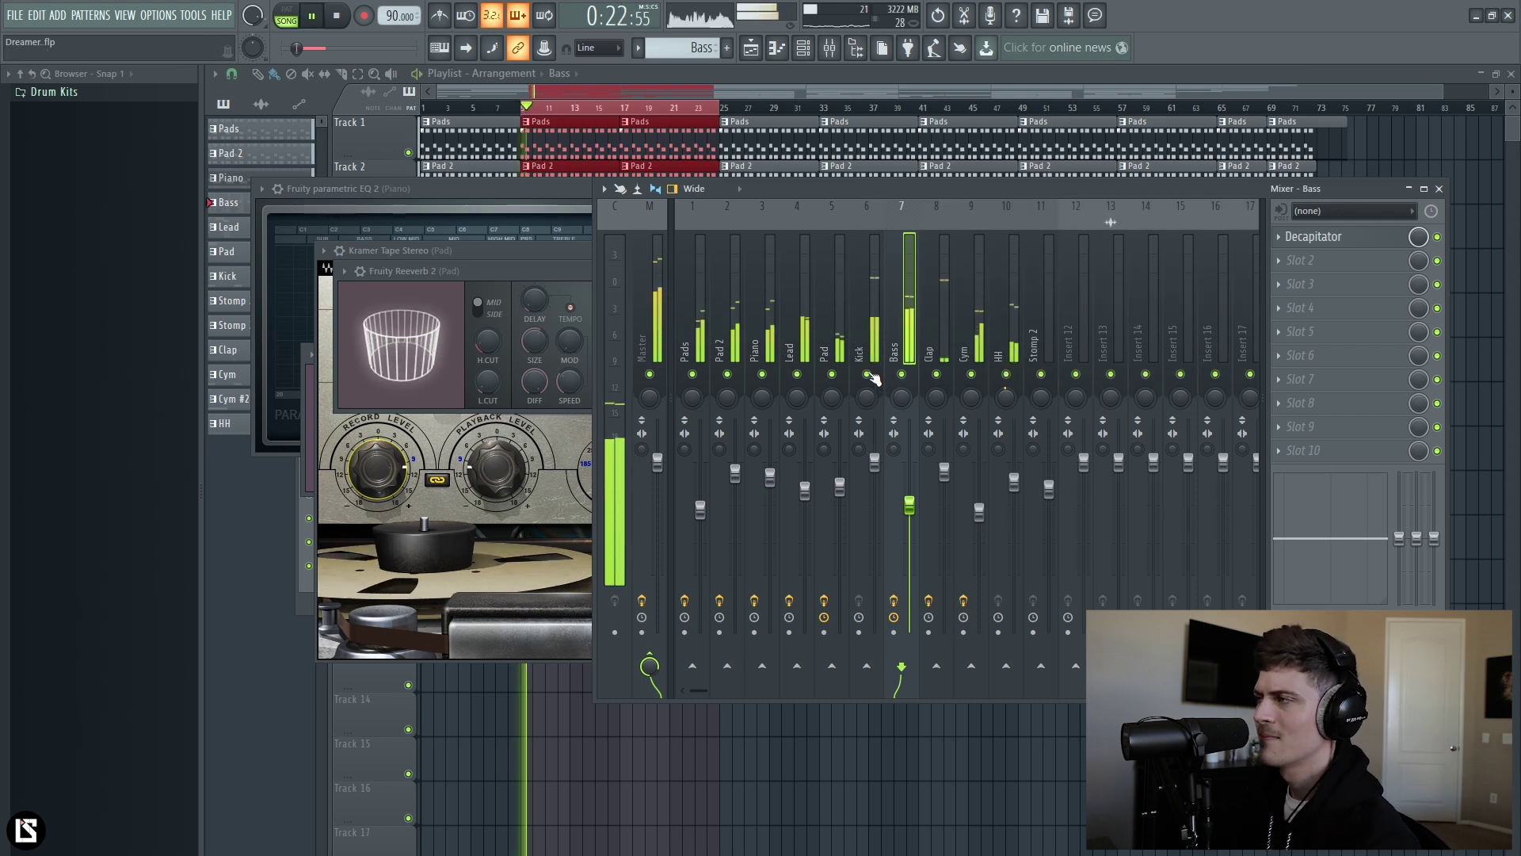
left_click(968, 352)
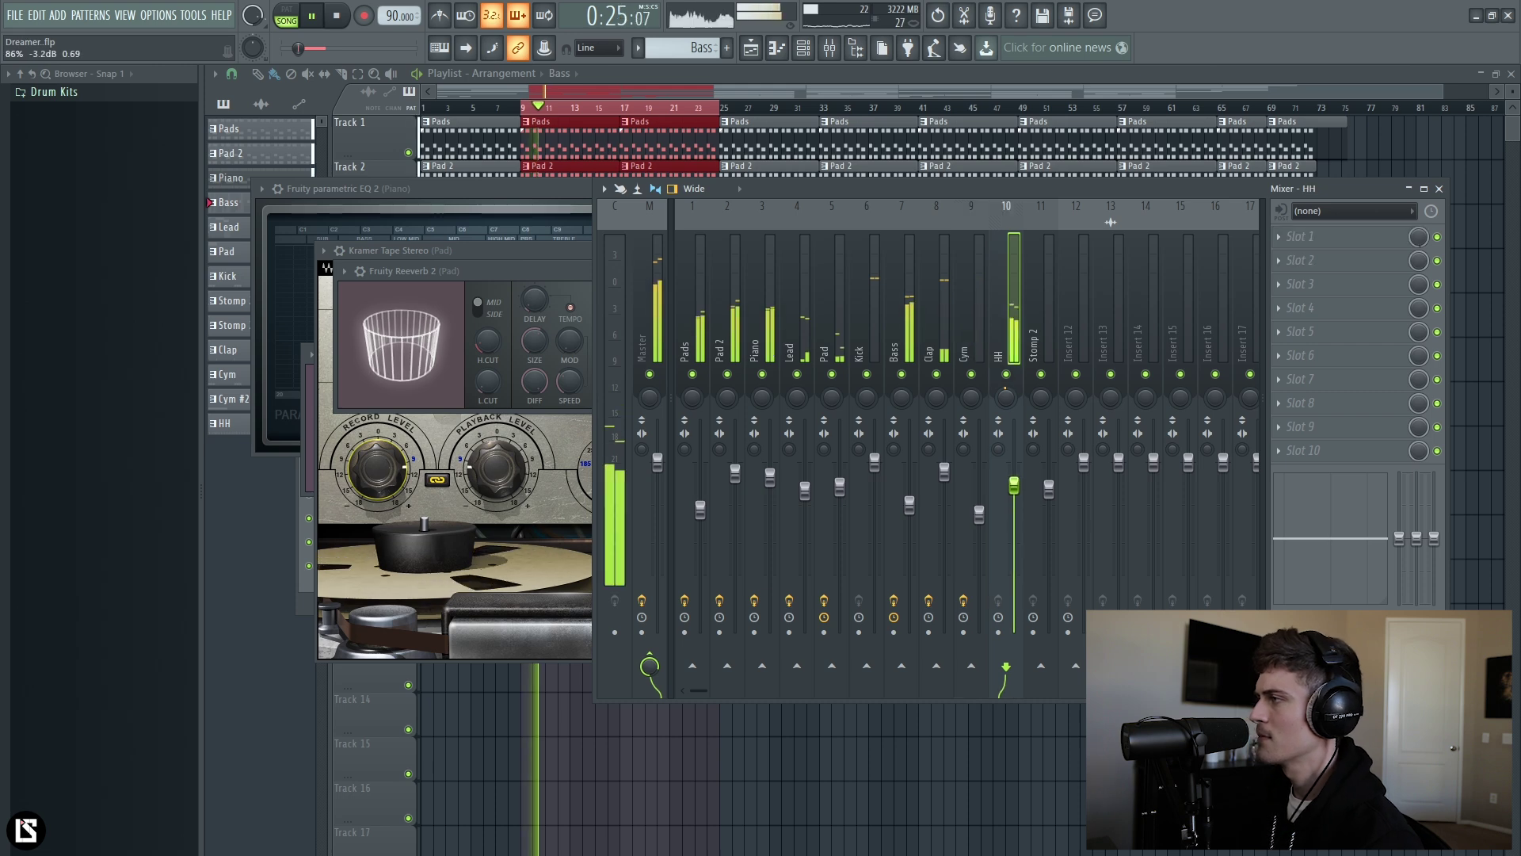
left_click_drag(1015, 490, 1014, 493)
left_click_drag(979, 516, 979, 523)
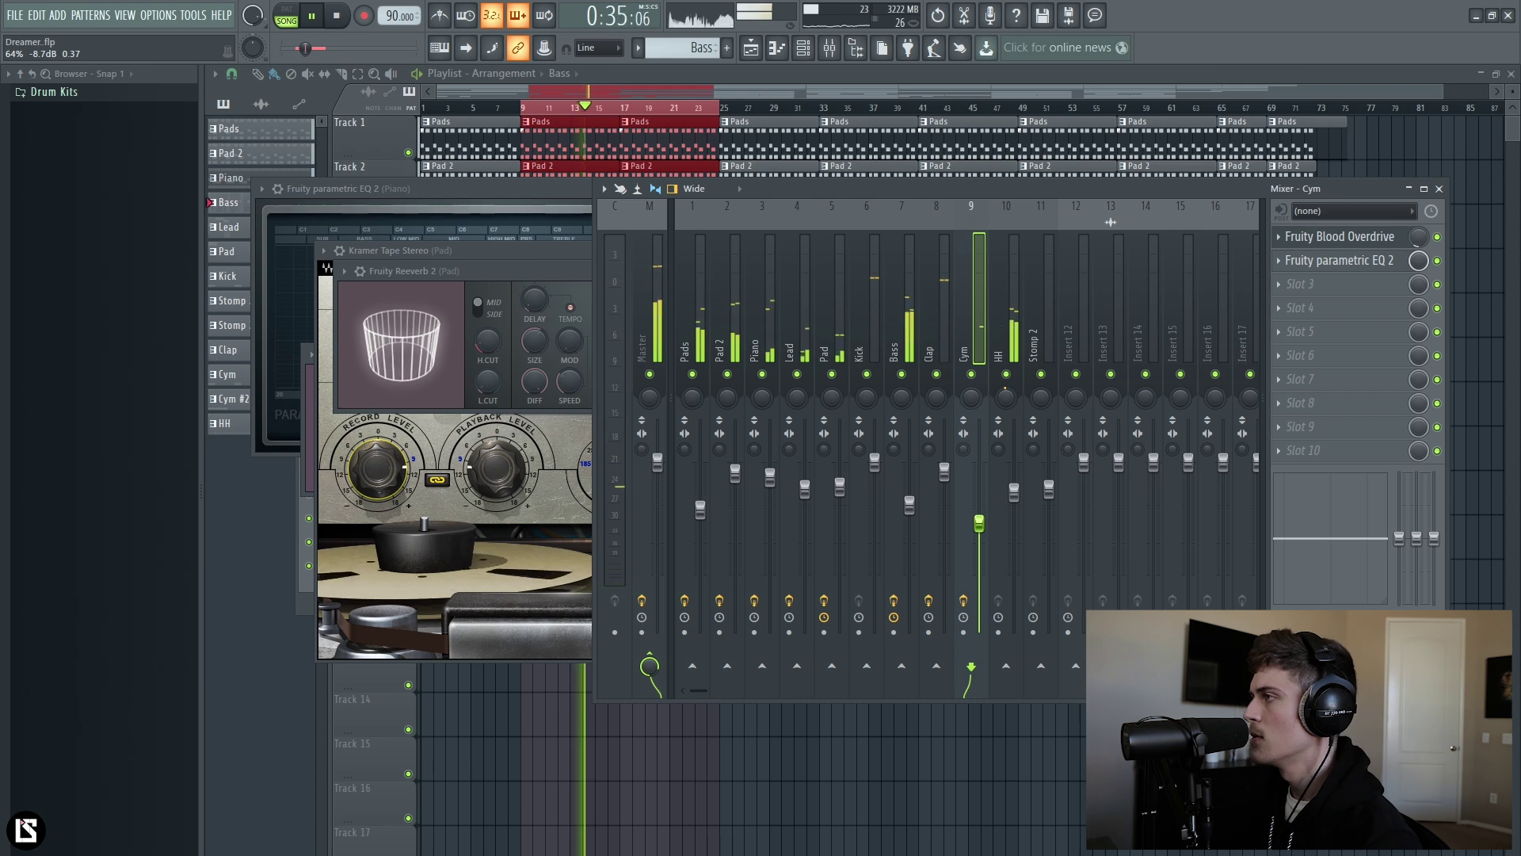
left_click_drag(1049, 488, 1049, 481)
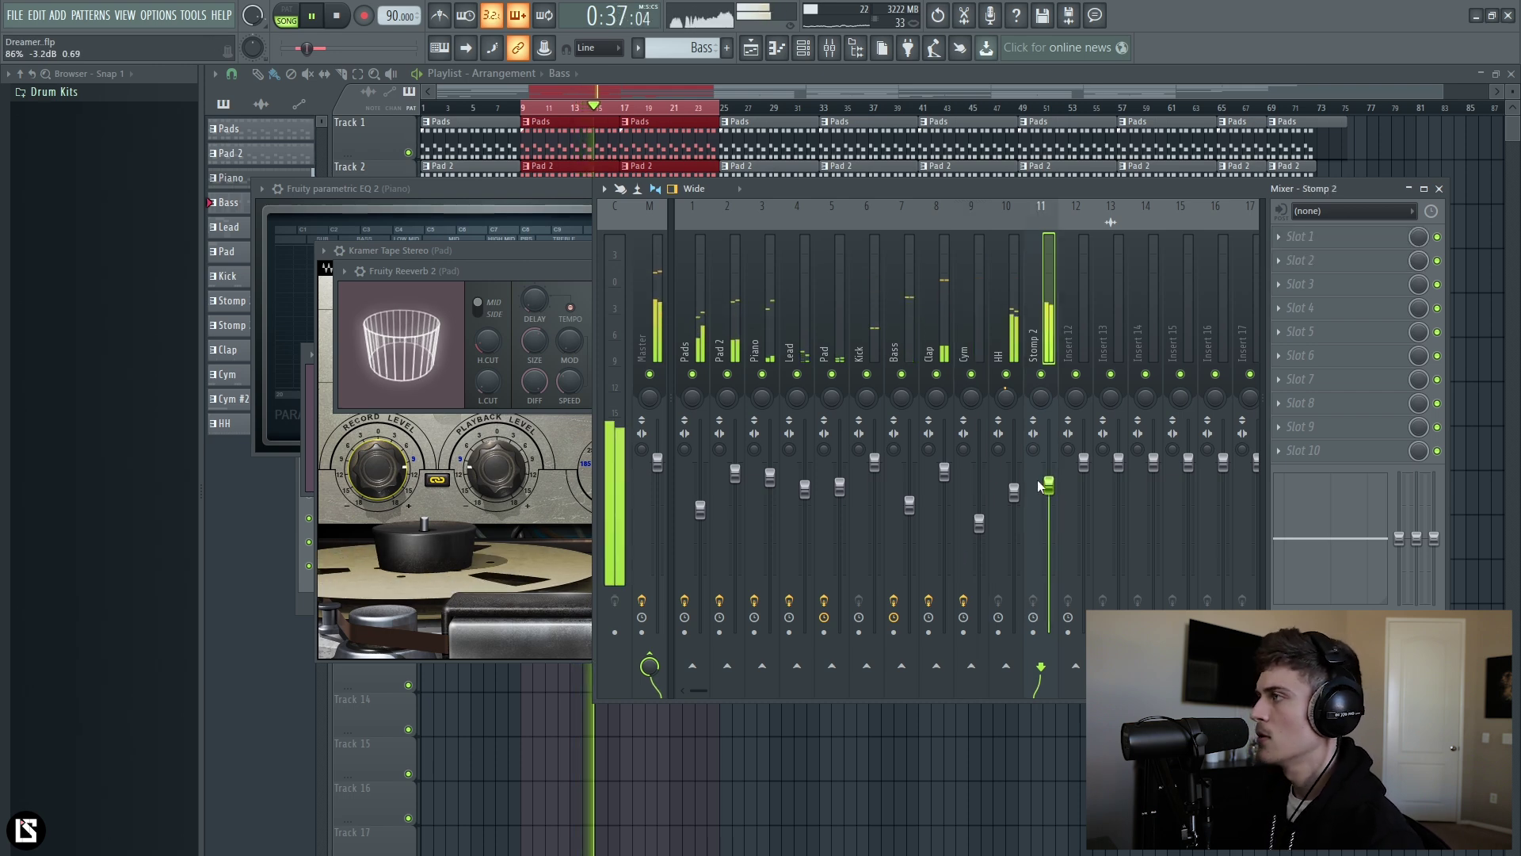
- Check the master level, then lower the faders of Pads through Stomp 2 together until Stomp 2 is at -6.3 dB
left_click(876, 321)
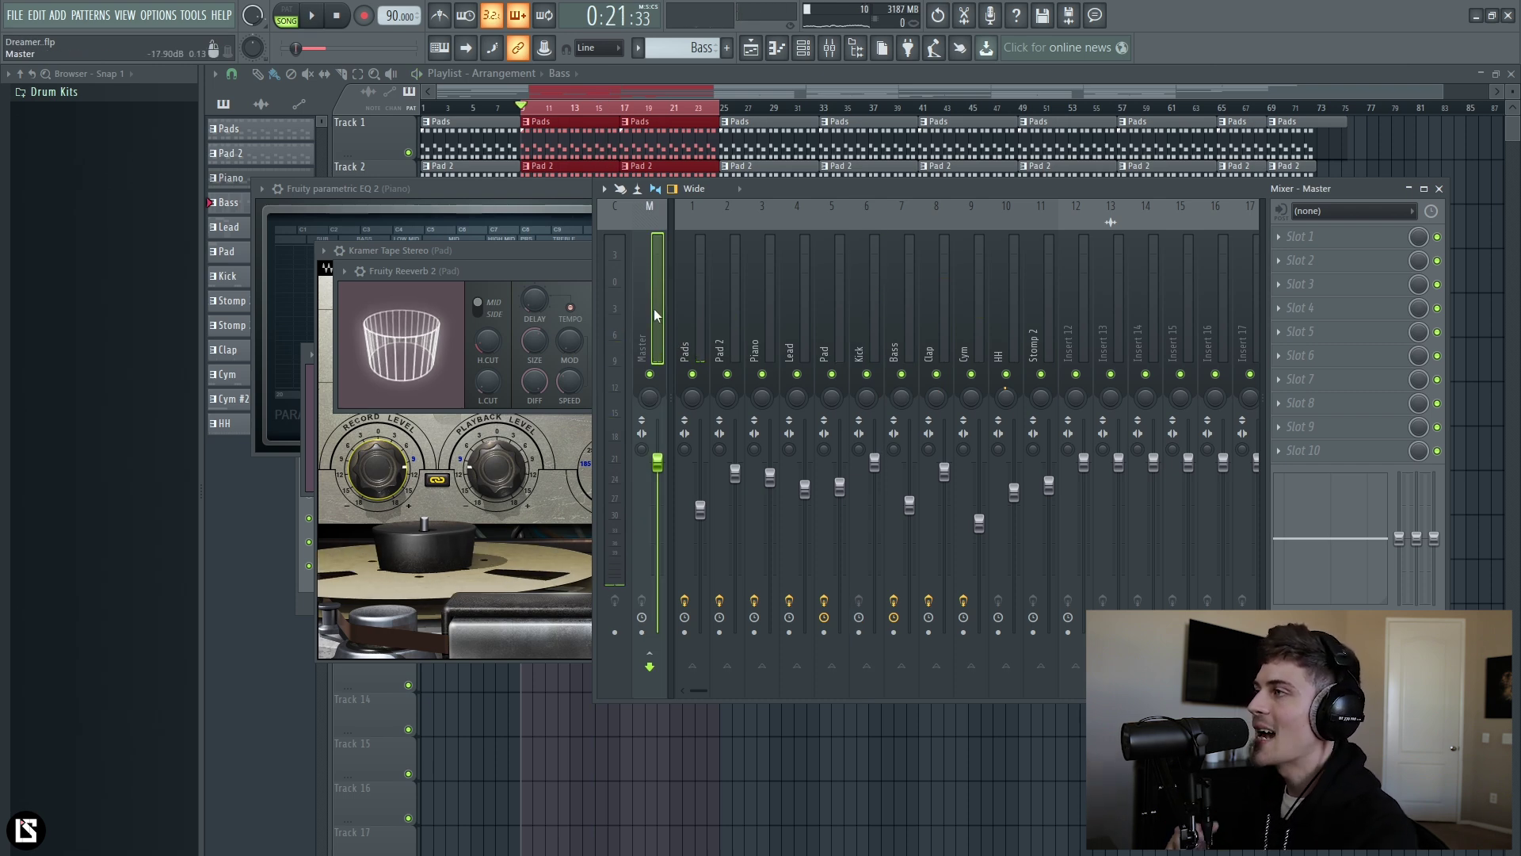
key("space")
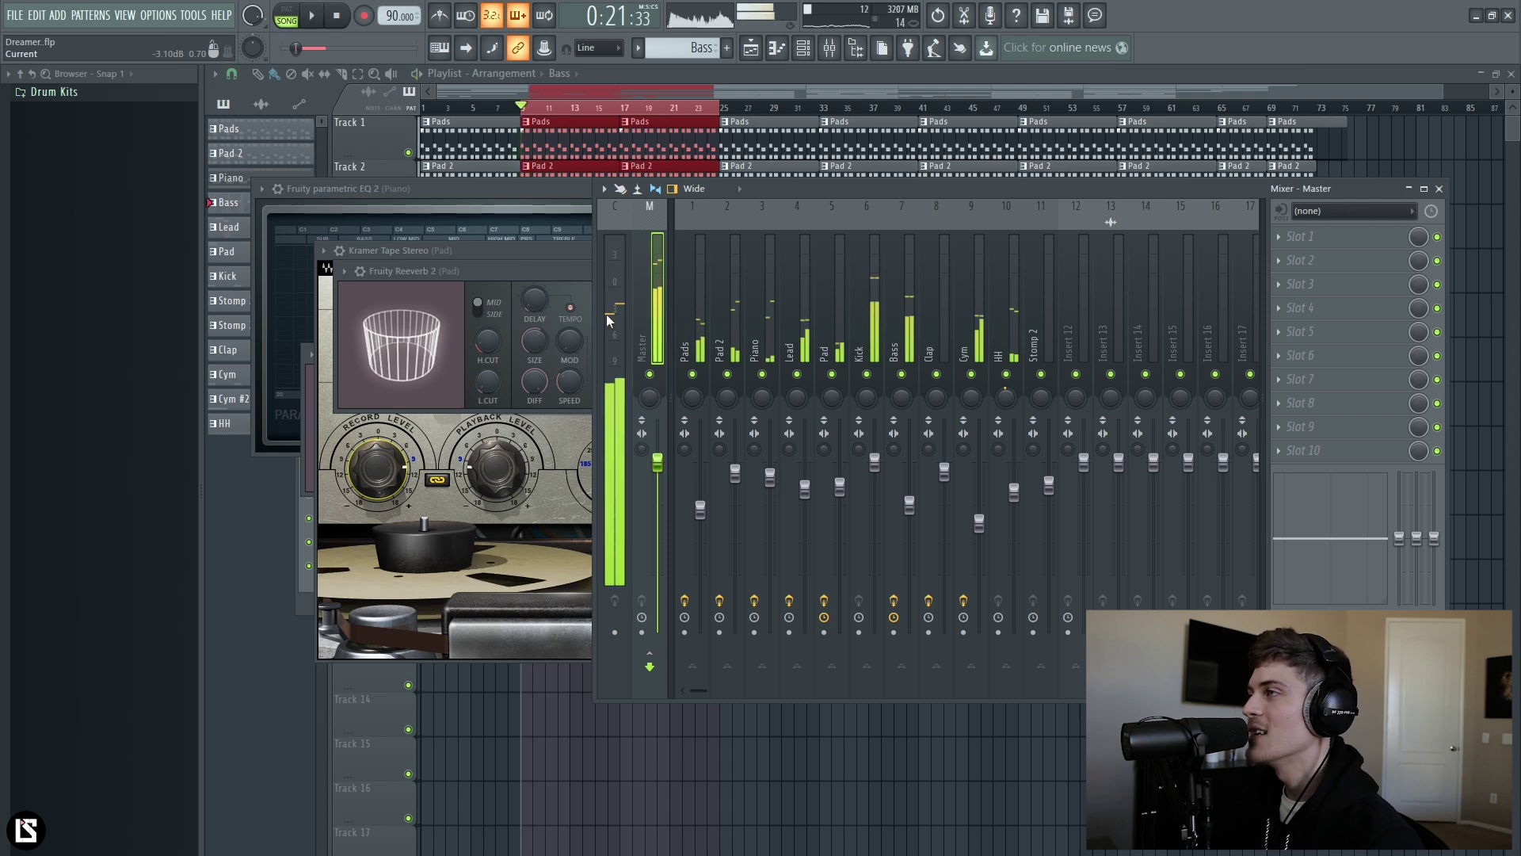
left_click_drag(701, 316, 1034, 346)
left_click_drag(1043, 479, 1045, 490)
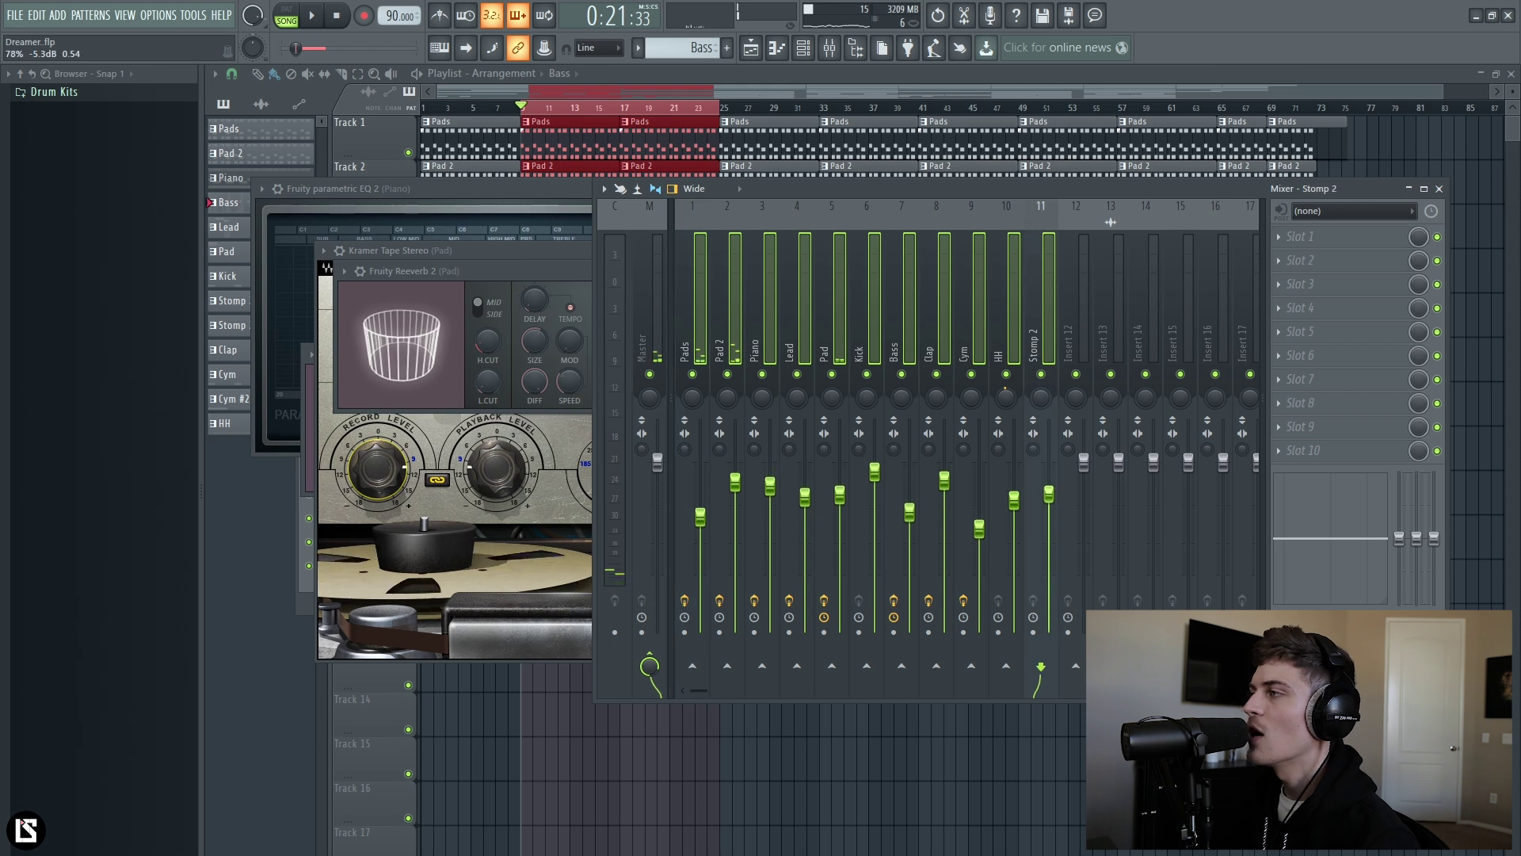
left_click(697, 325)
left_click_drag(701, 322, 1043, 357)
left_click_drag(1060, 499, 1059, 505)
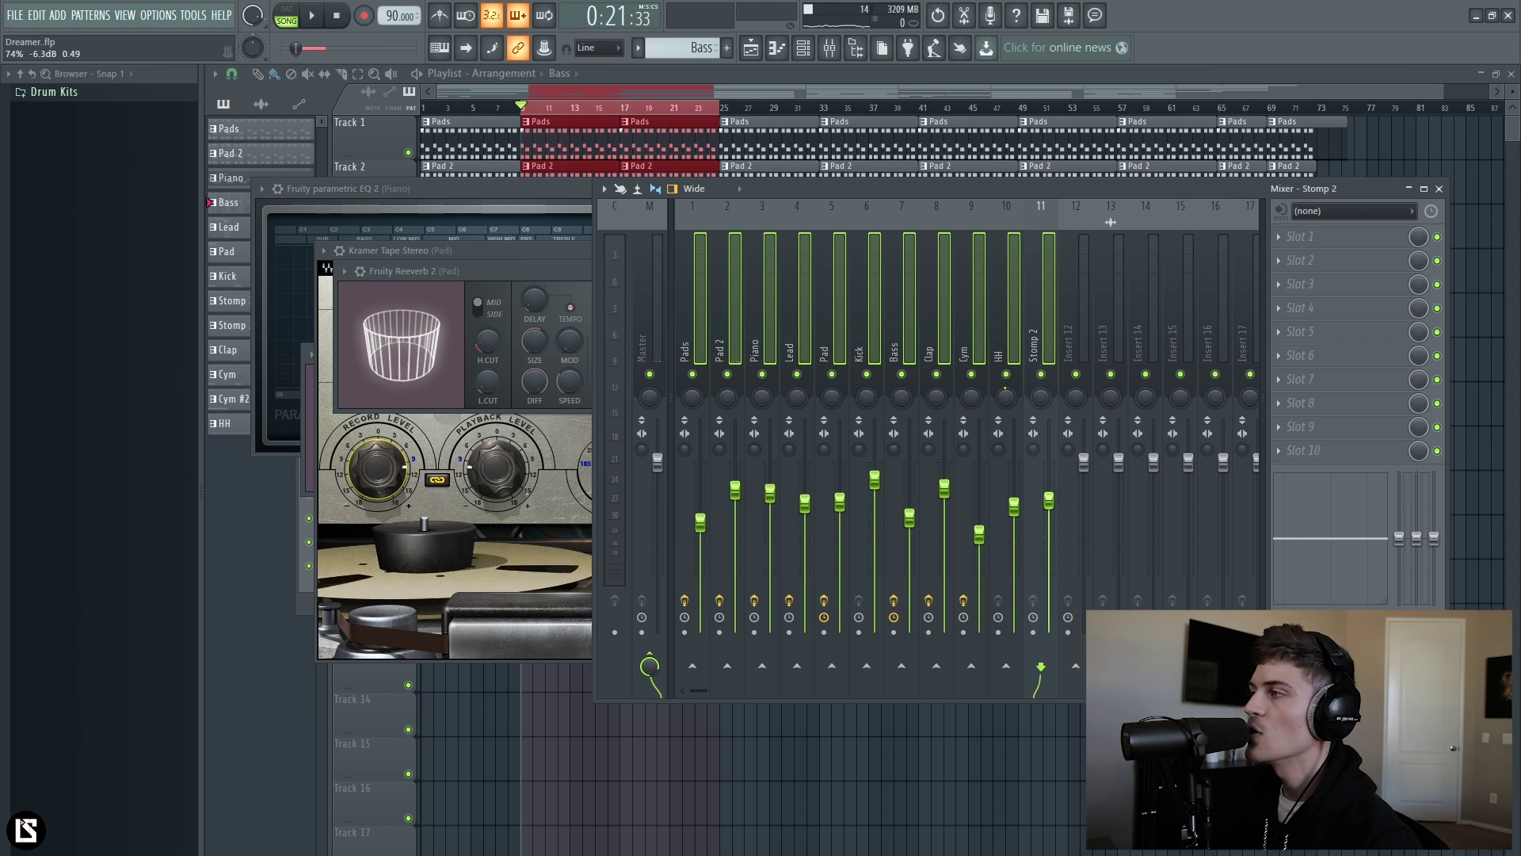
- Play the full mix and set the Bass fader to -8.2 dB
left_click(653, 323)
key("space")
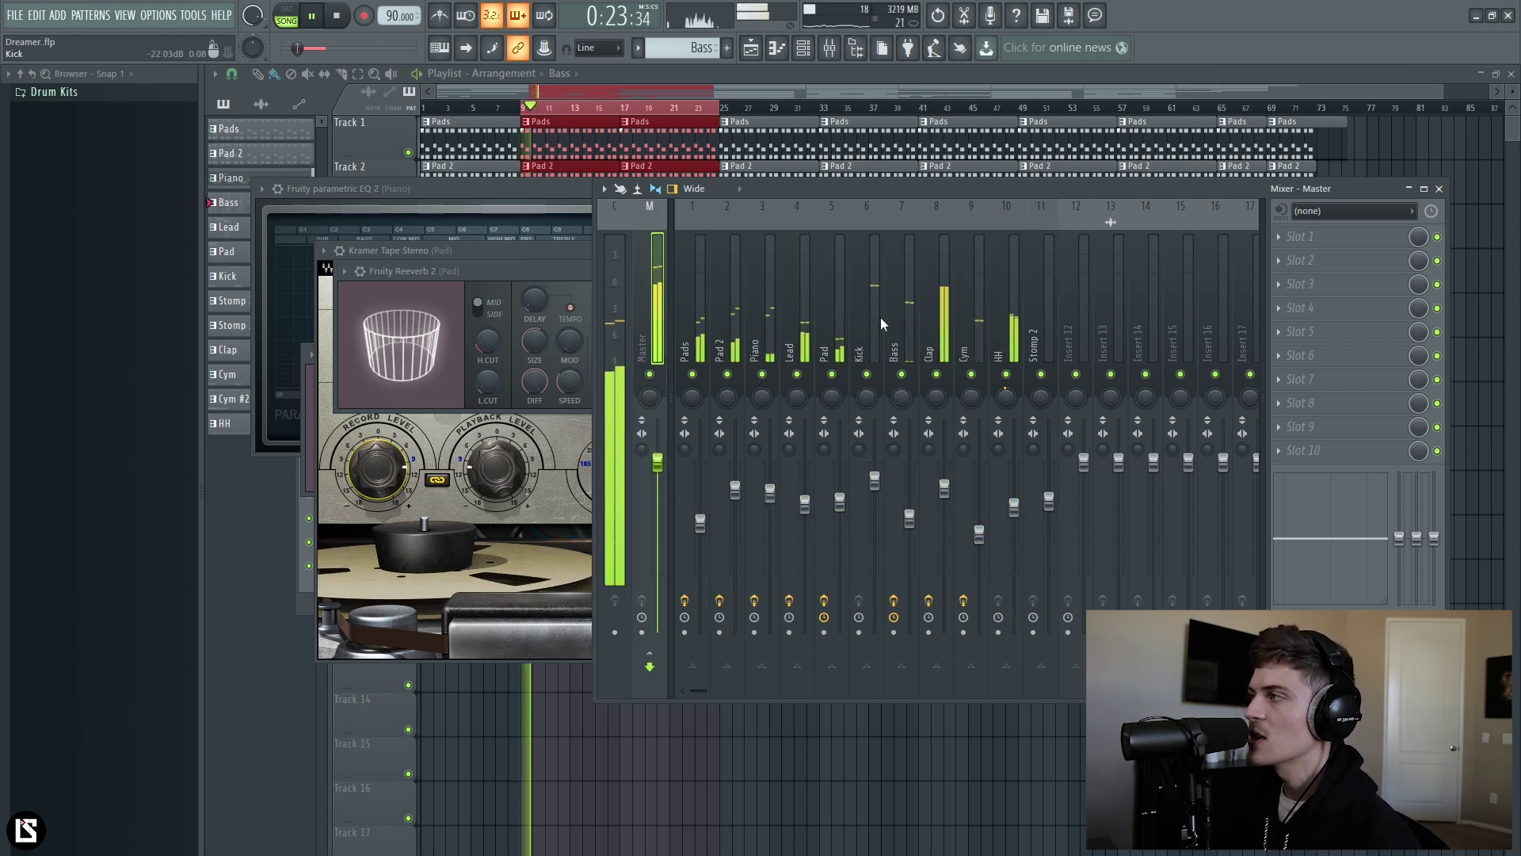
left_click(908, 326)
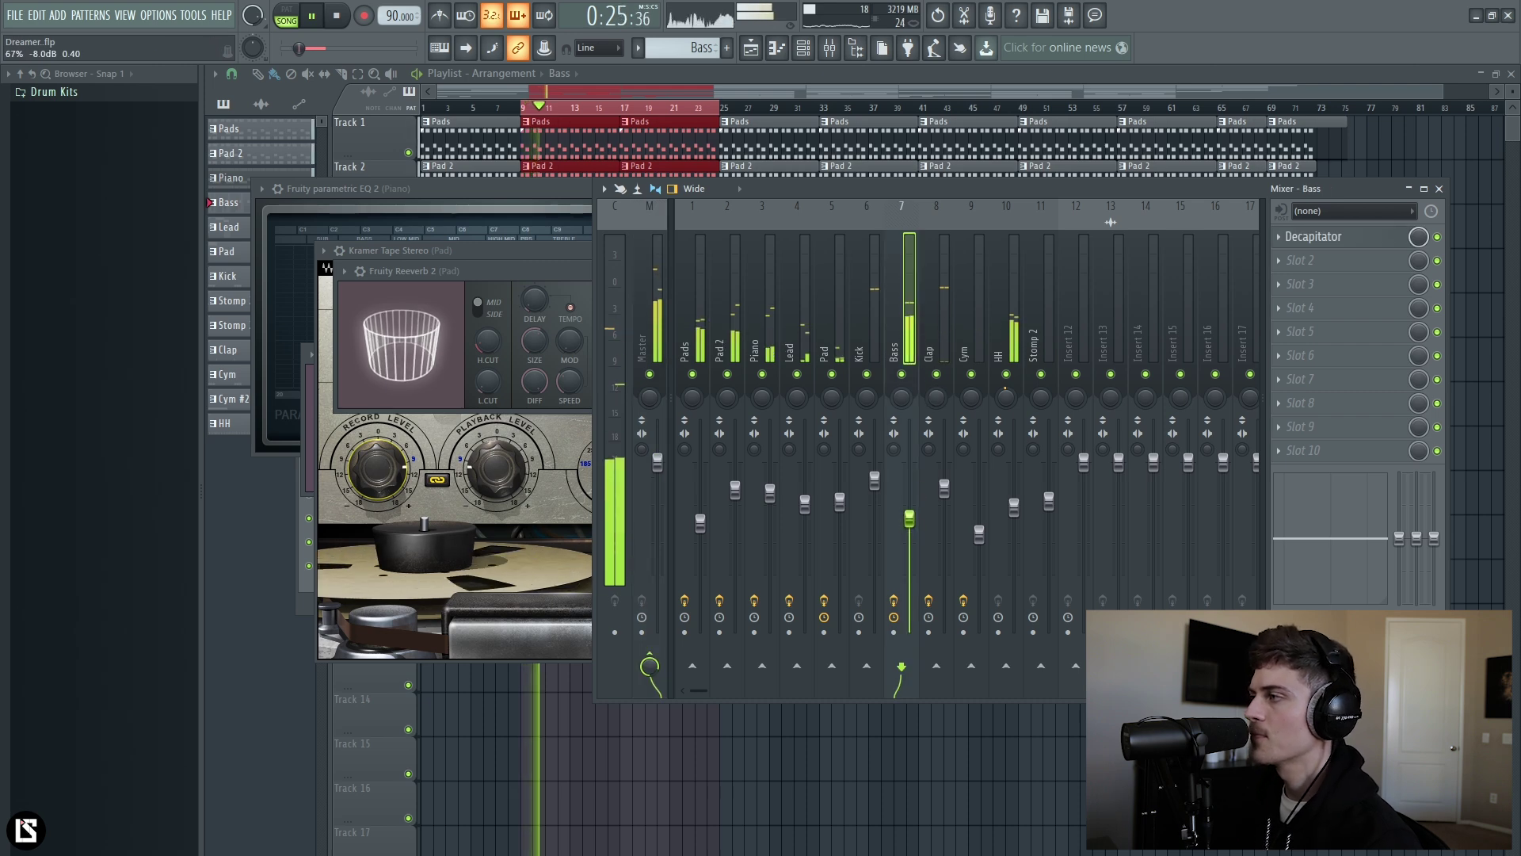
left_click_drag(917, 515, 914, 527)
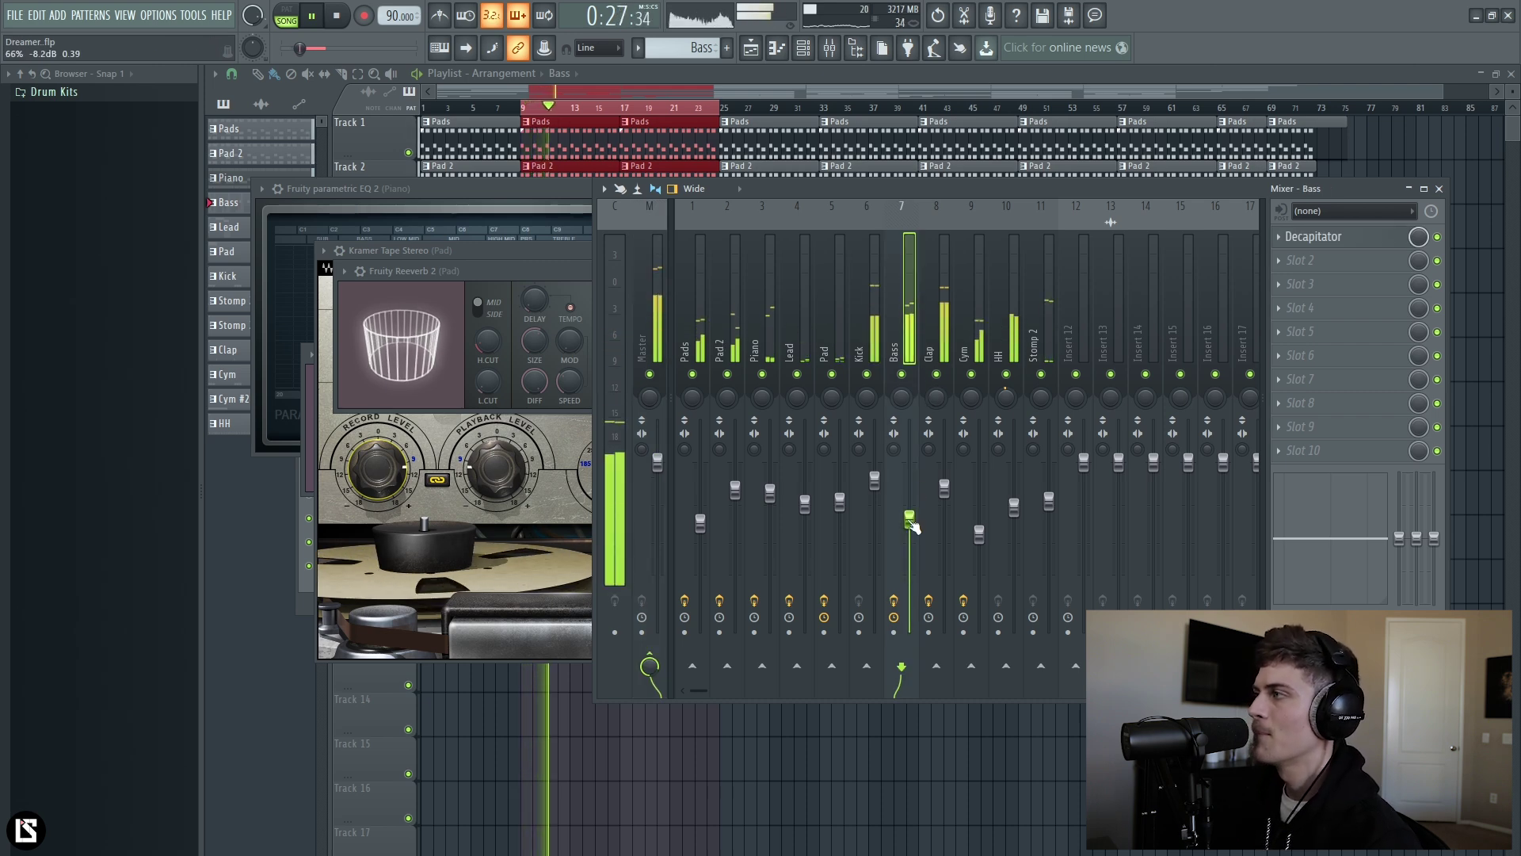
key("space")
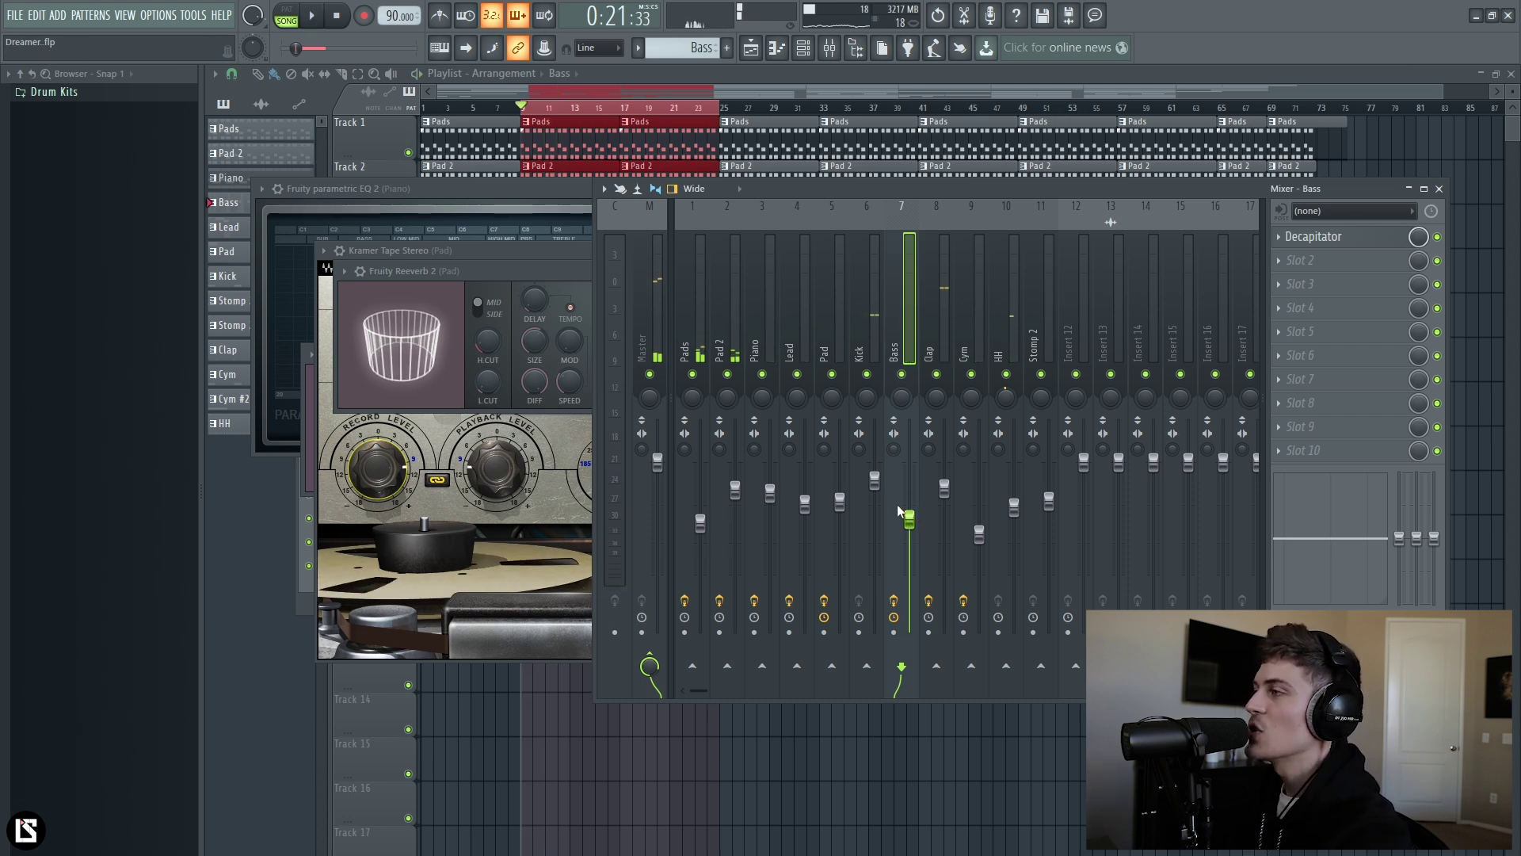
- Reset the Kick track's fader to its default level
left_click(871, 331)
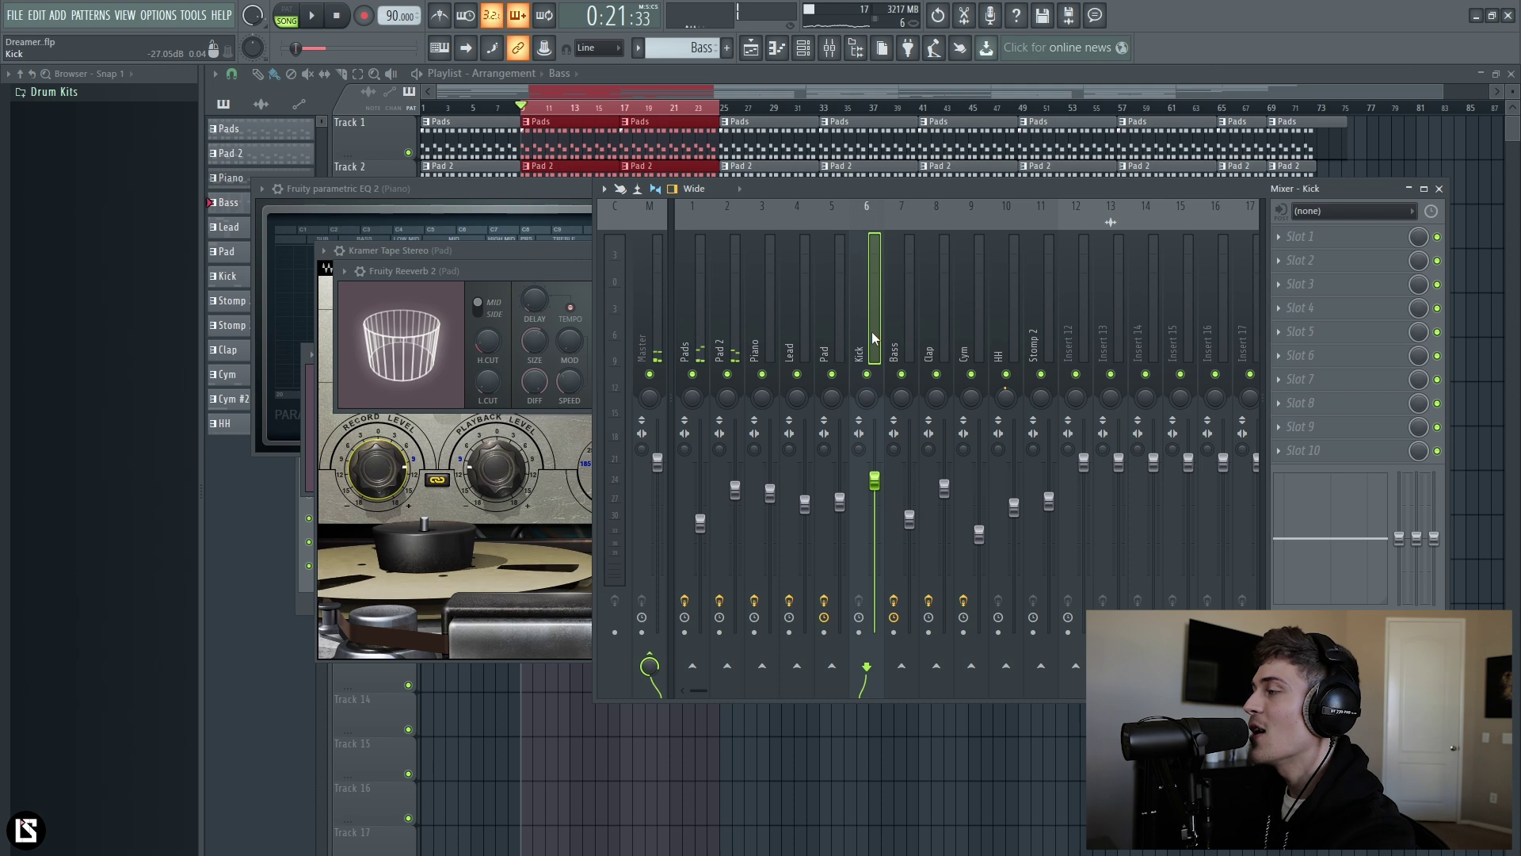
right_click(878, 481)
left_click(900, 493)
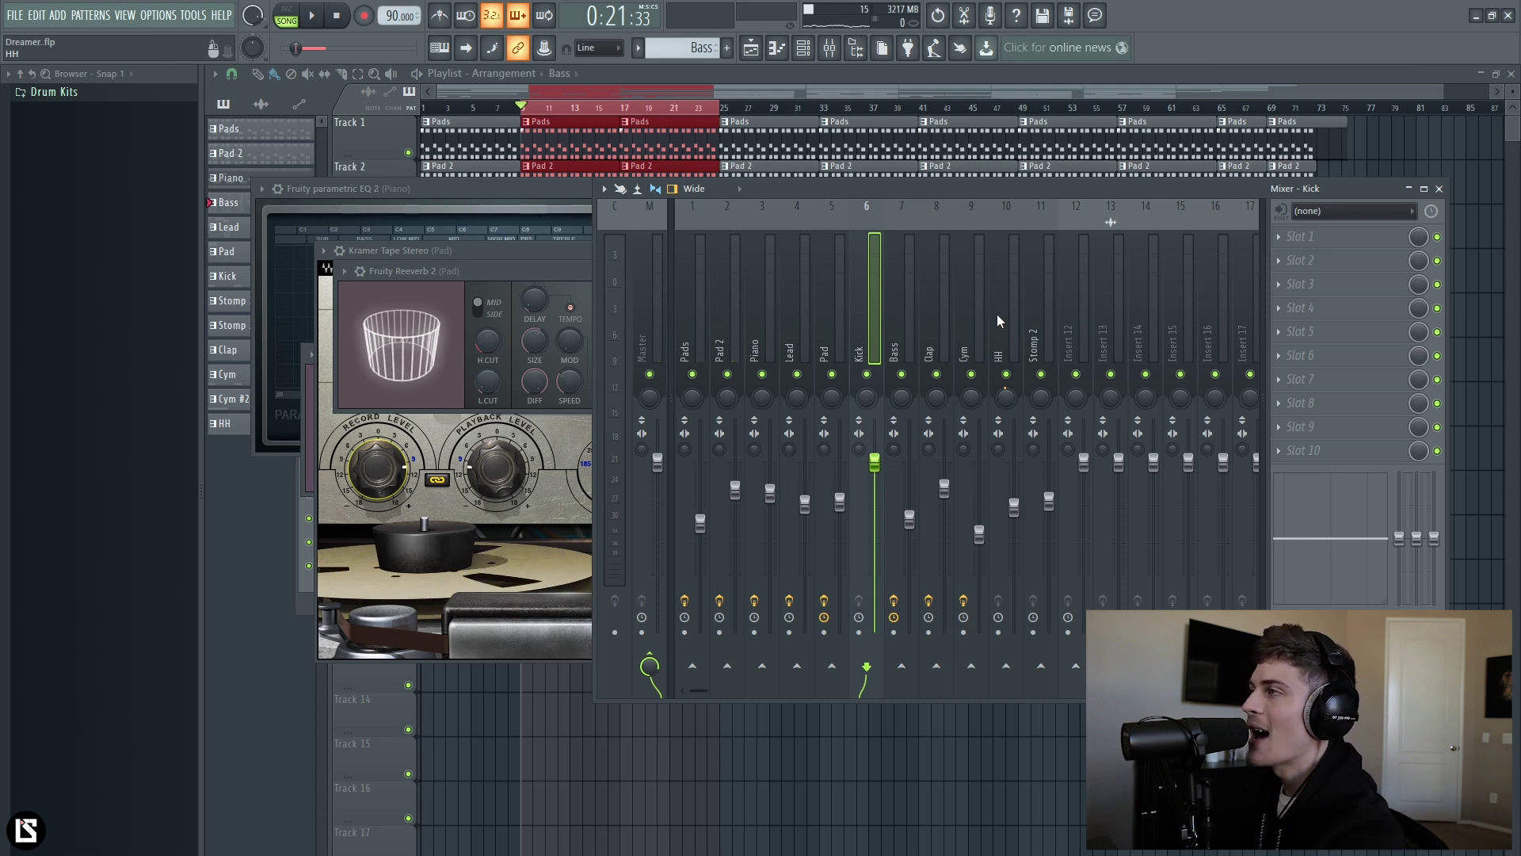
- Add Fruity Soft Clipper to the Master track and move it down to effect slot 3
left_click(660, 321)
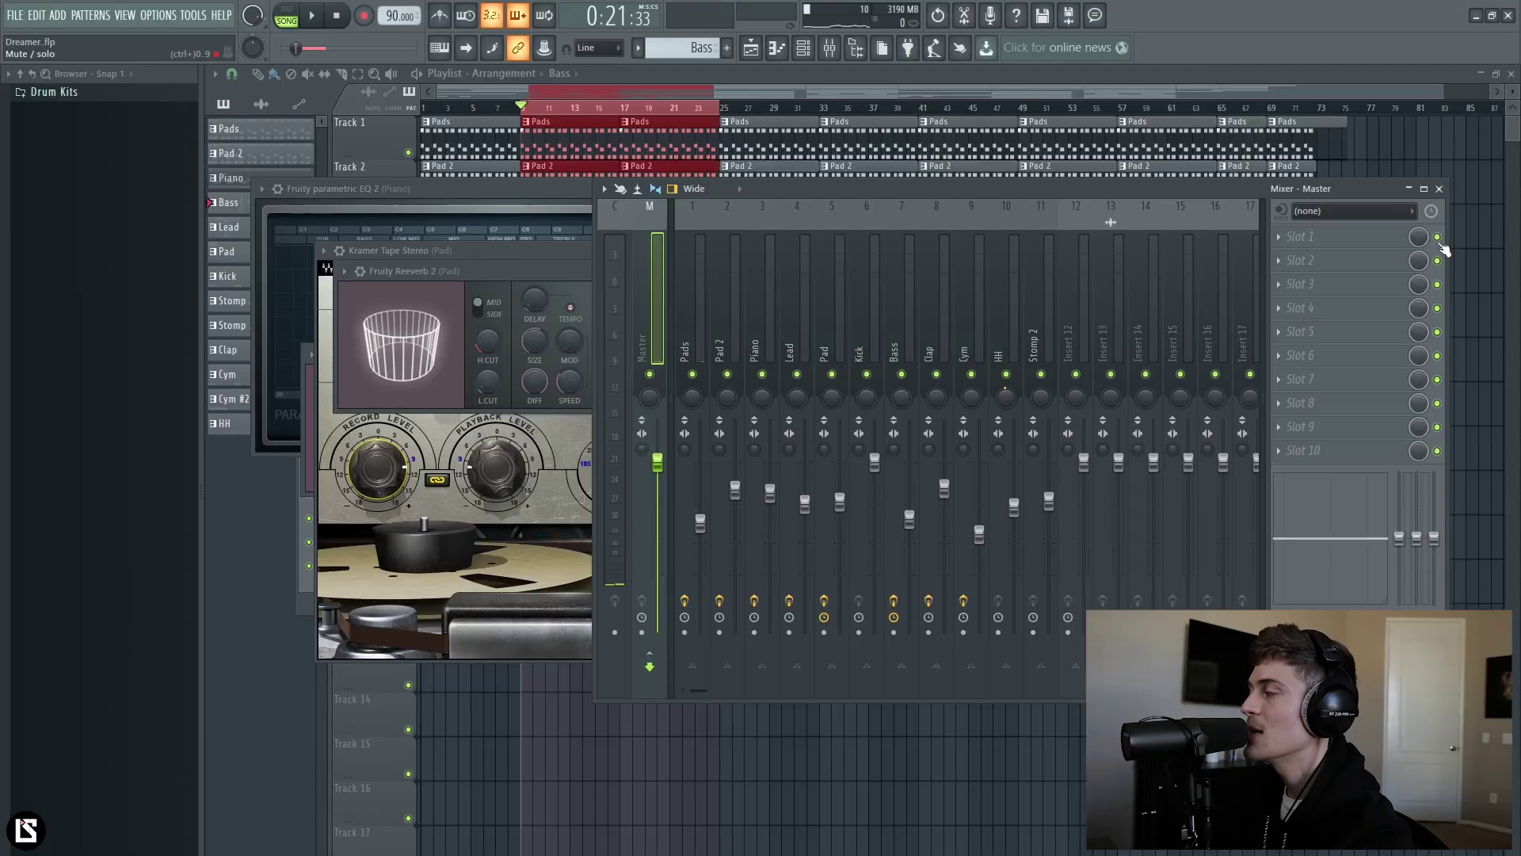
left_click(1329, 269)
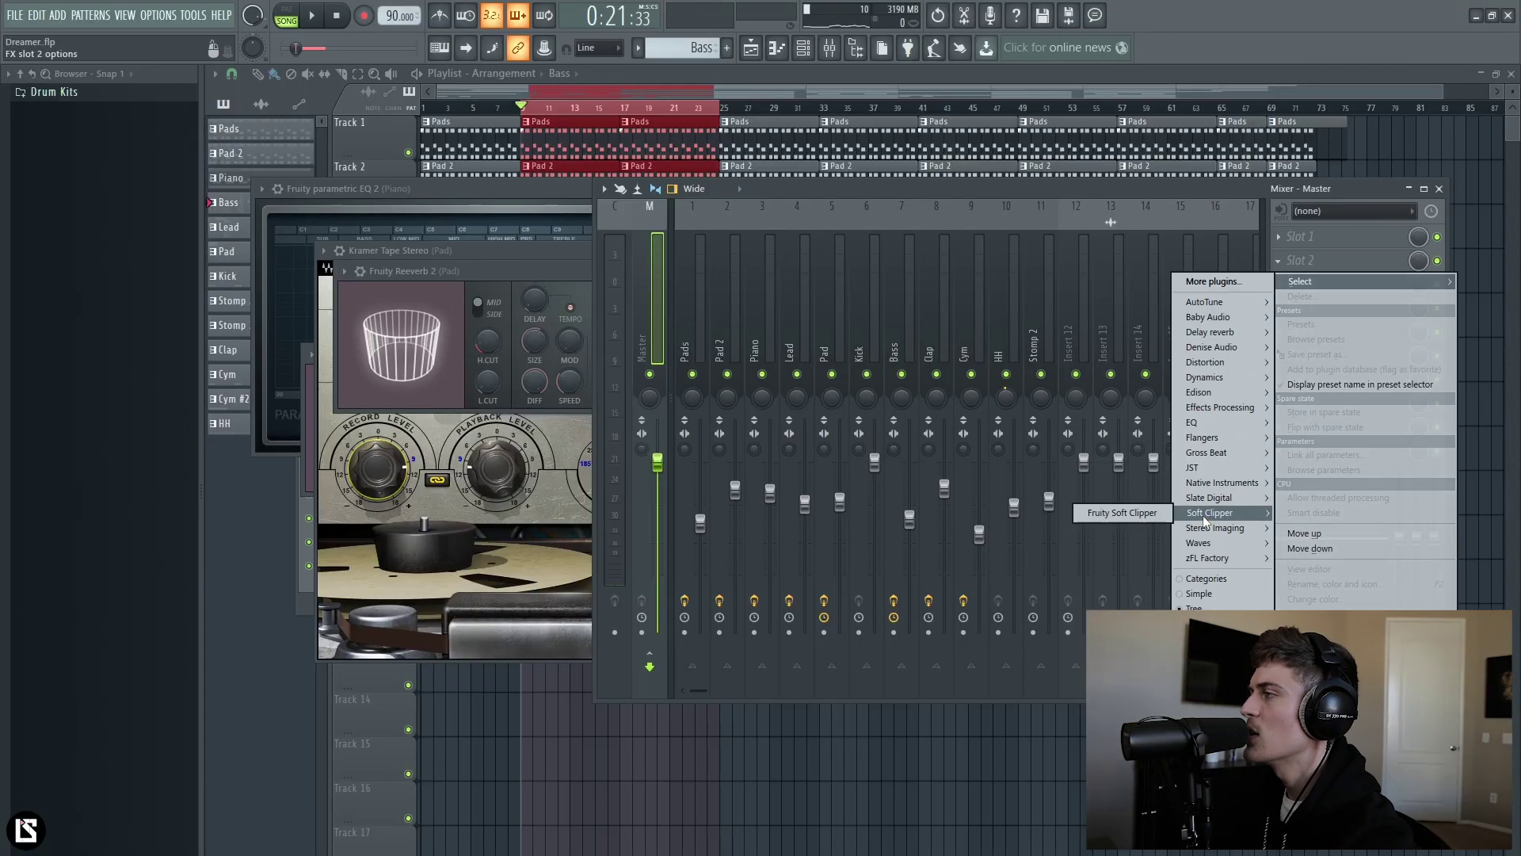
left_click(1221, 497)
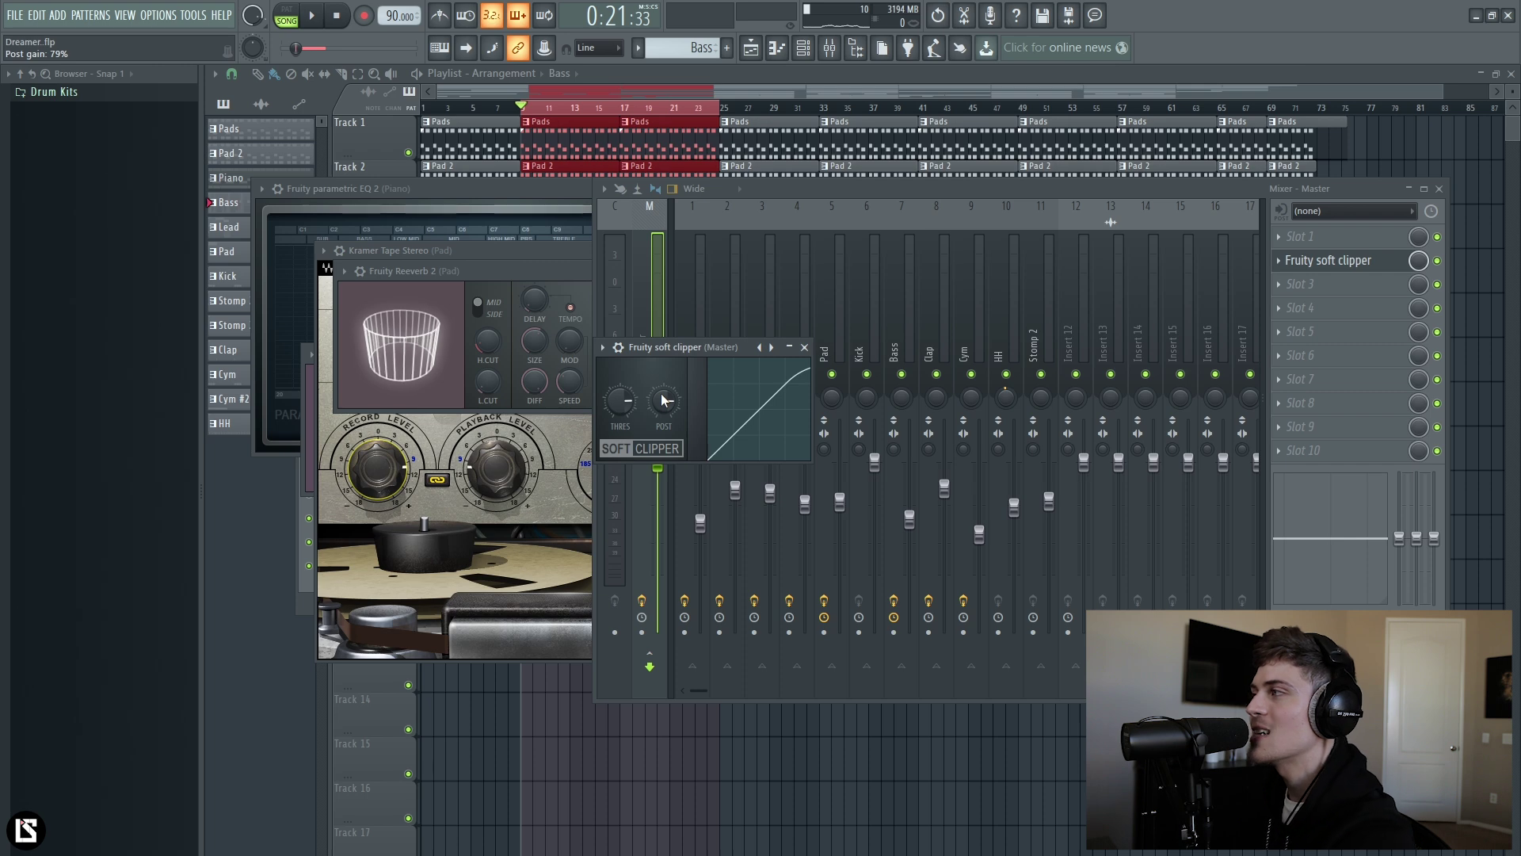
left_click_drag(1360, 277, 1361, 291)
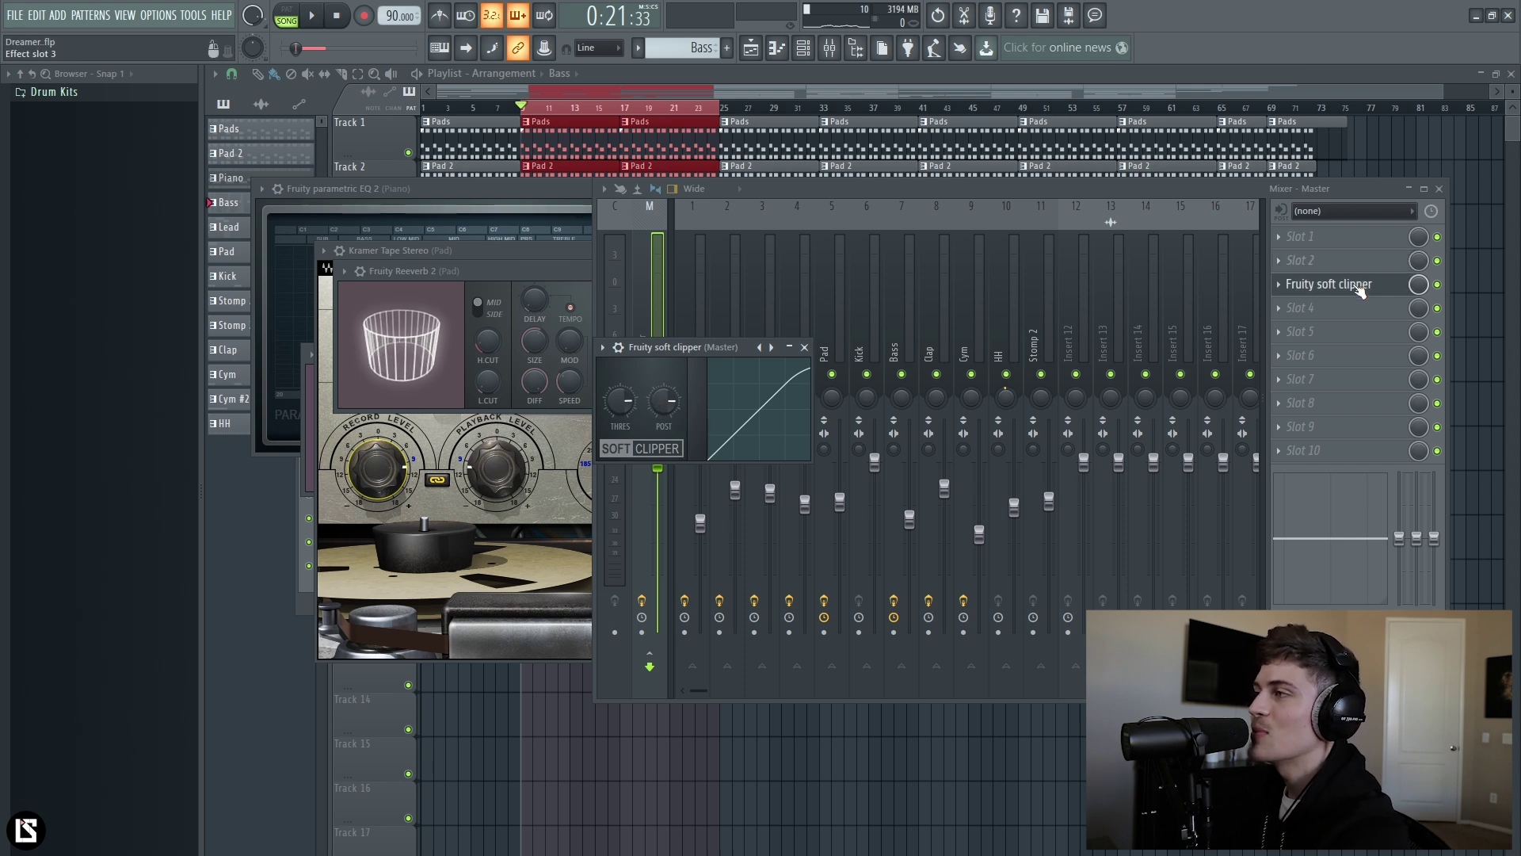
- Load Youlean Loudness Meter 2 into effect slot 5 of the Master and reopen the soft clipper
left_click(1313, 337)
mouse_move(1224, 478)
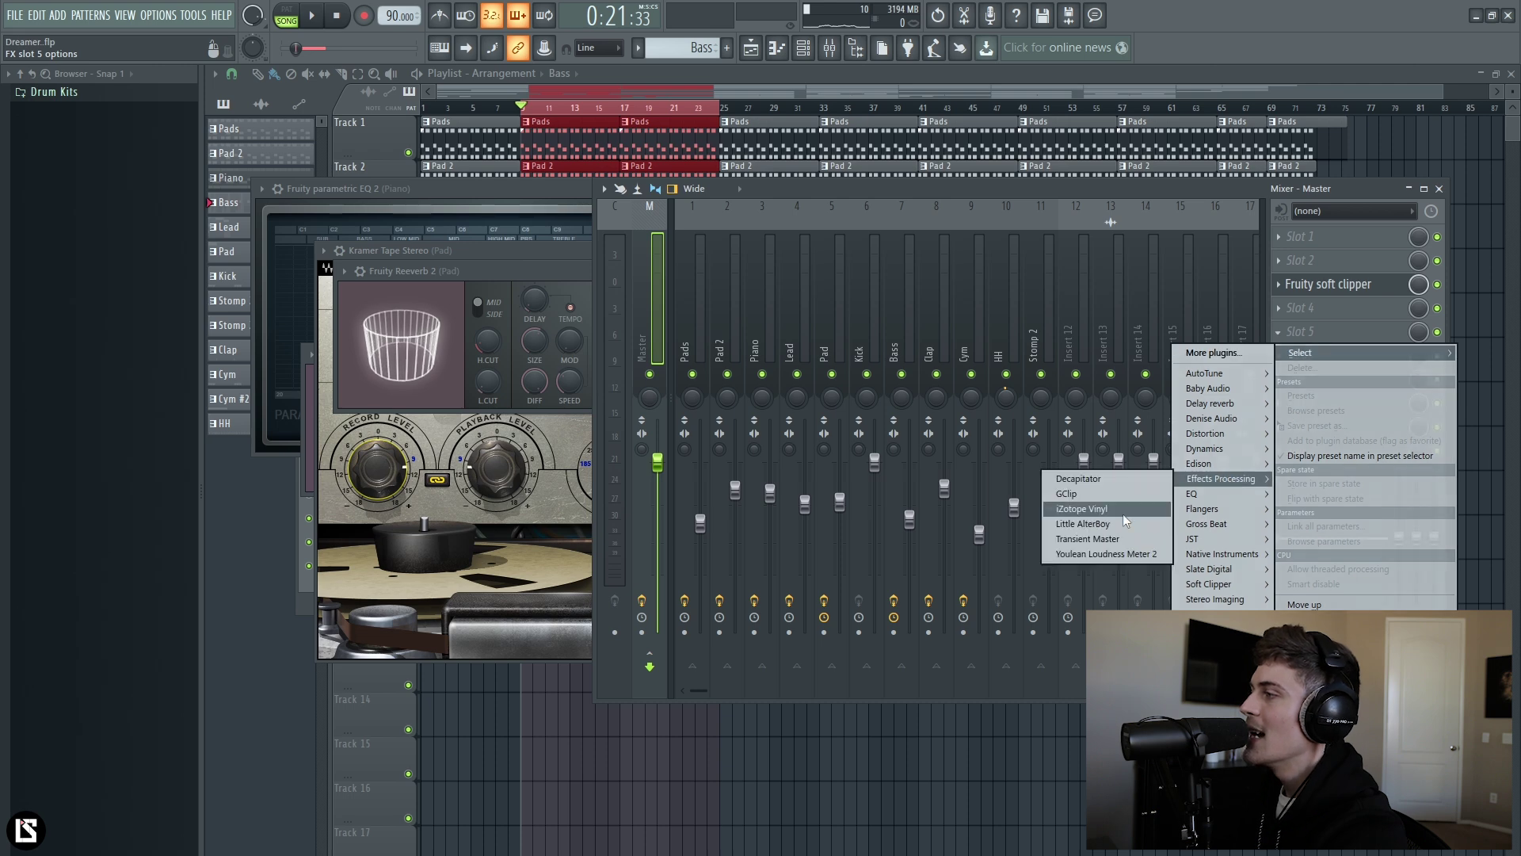
left_click(1087, 554)
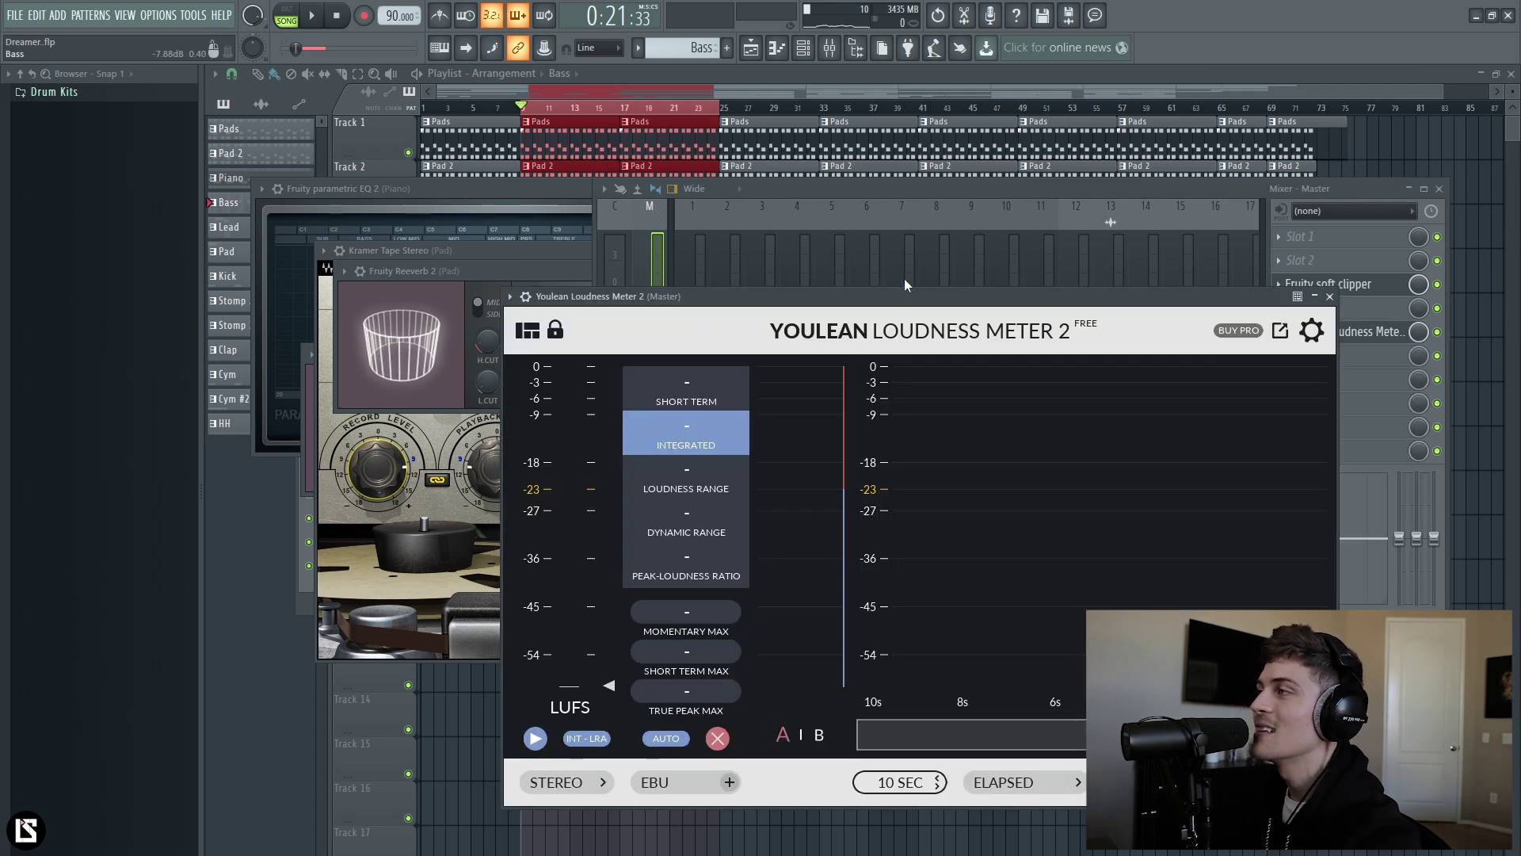
left_click(868, 191)
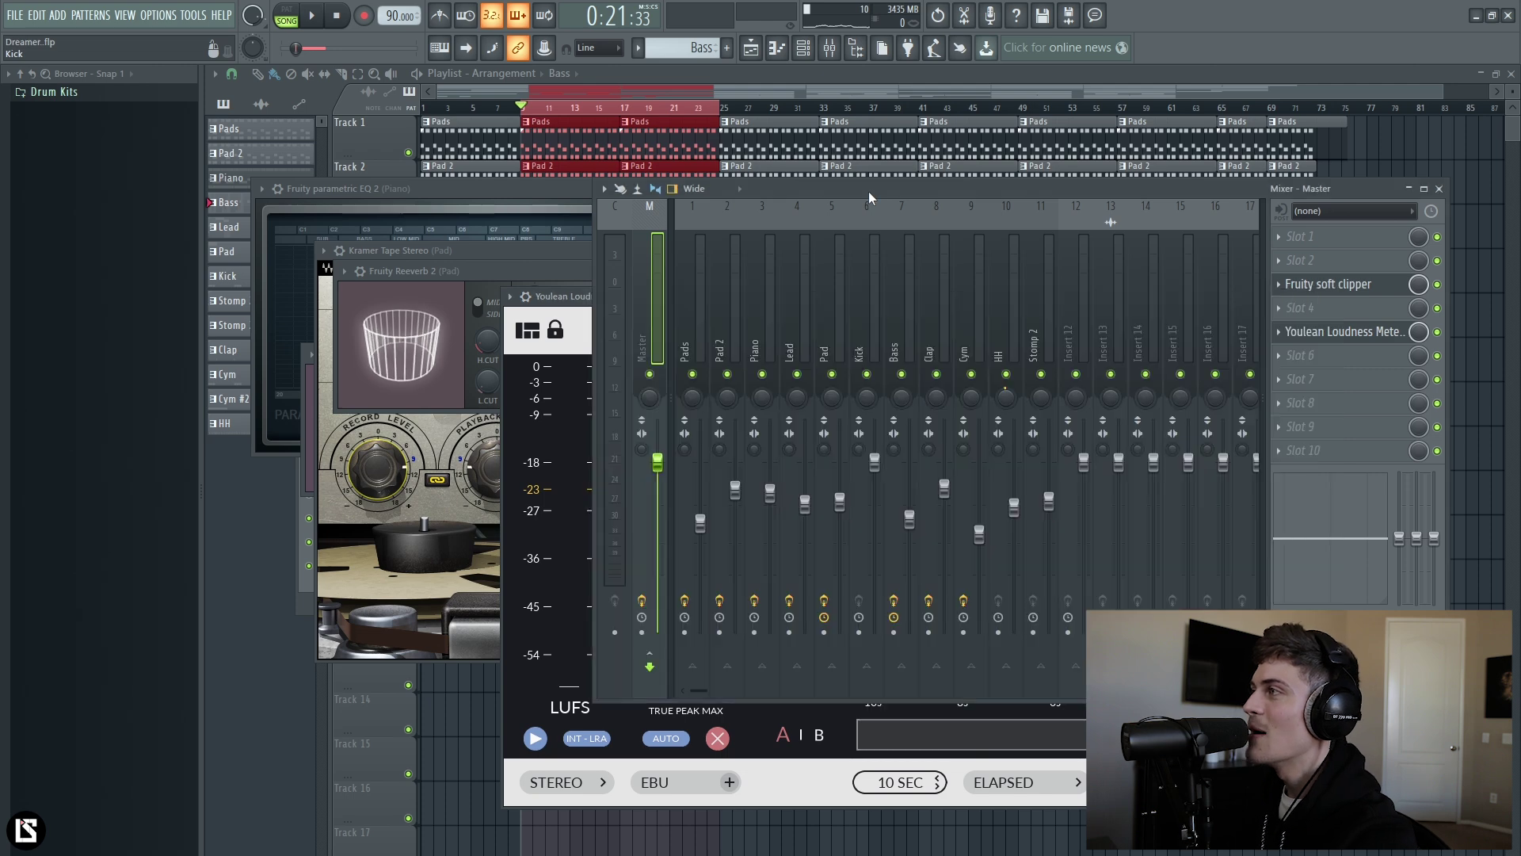
left_click(1363, 285)
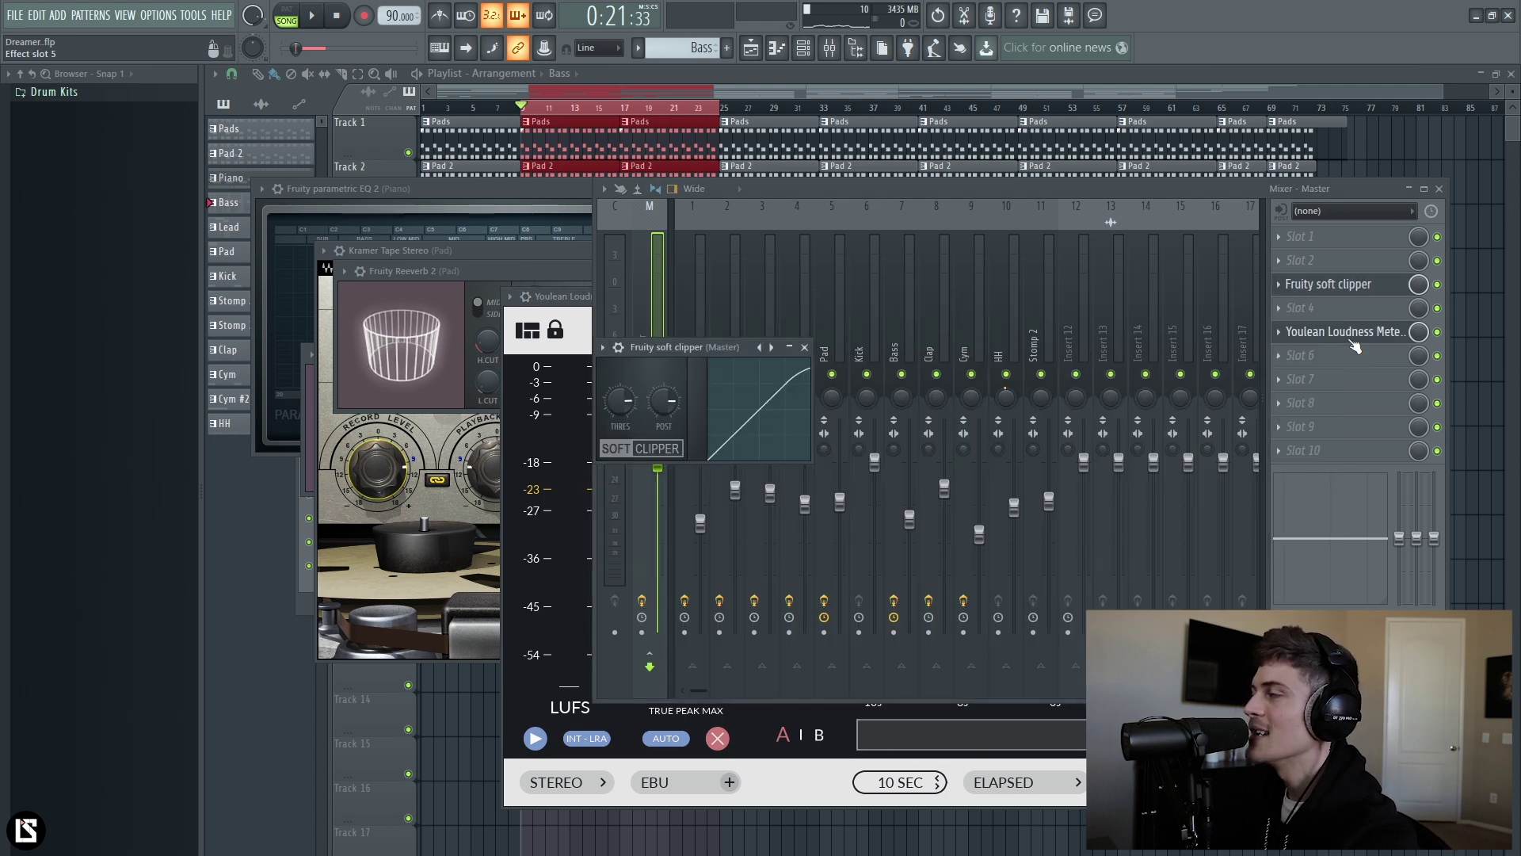
- Load Fruity Parametric EQ 2 into the Master's first effect slot and reset its main level to the default
left_click(1316, 238)
mouse_move(1180, 404)
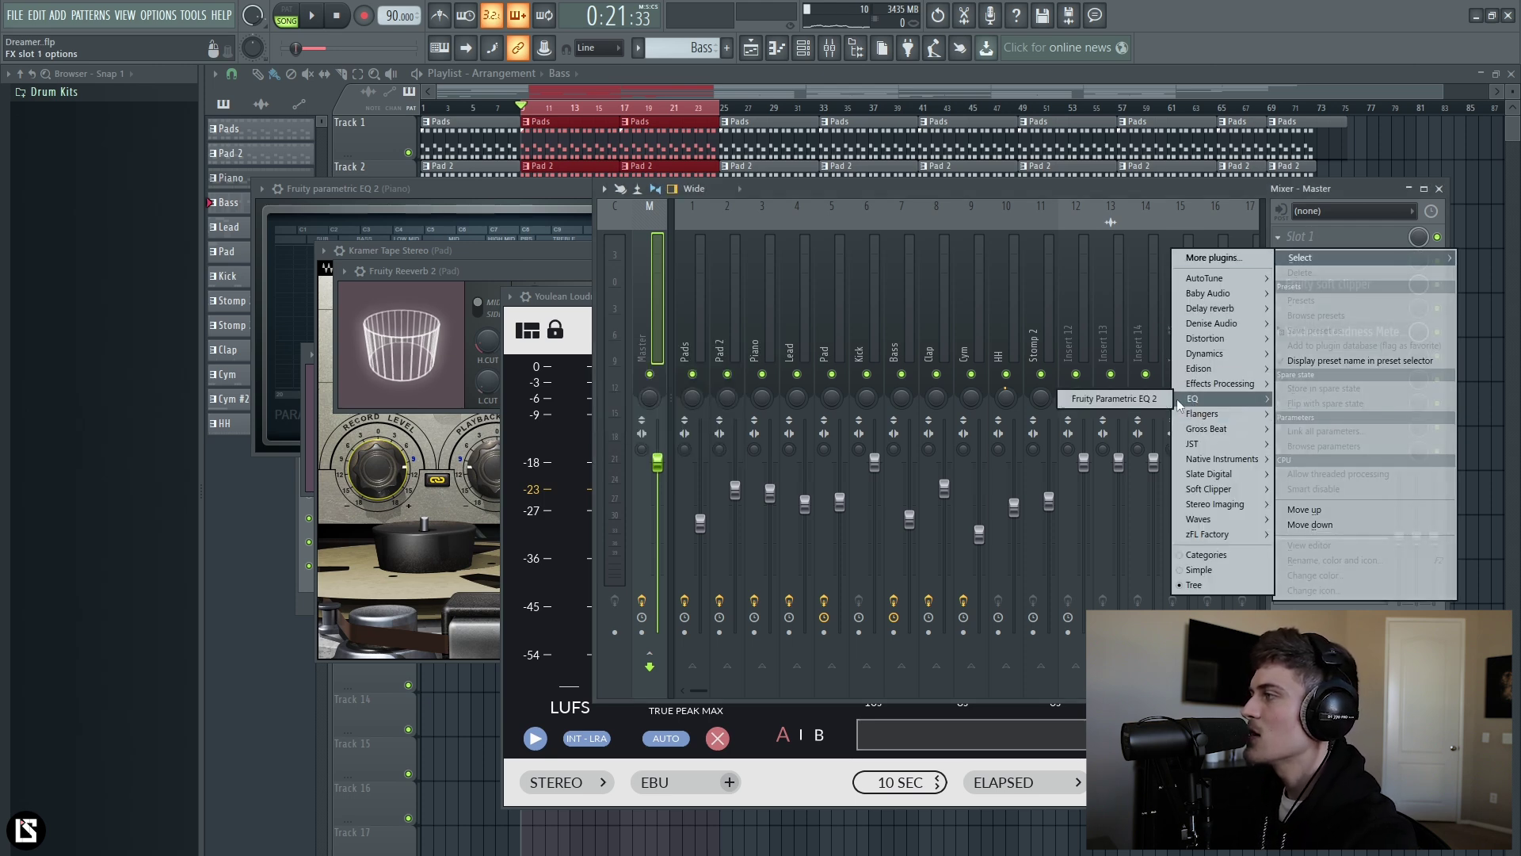
left_click(1114, 399)
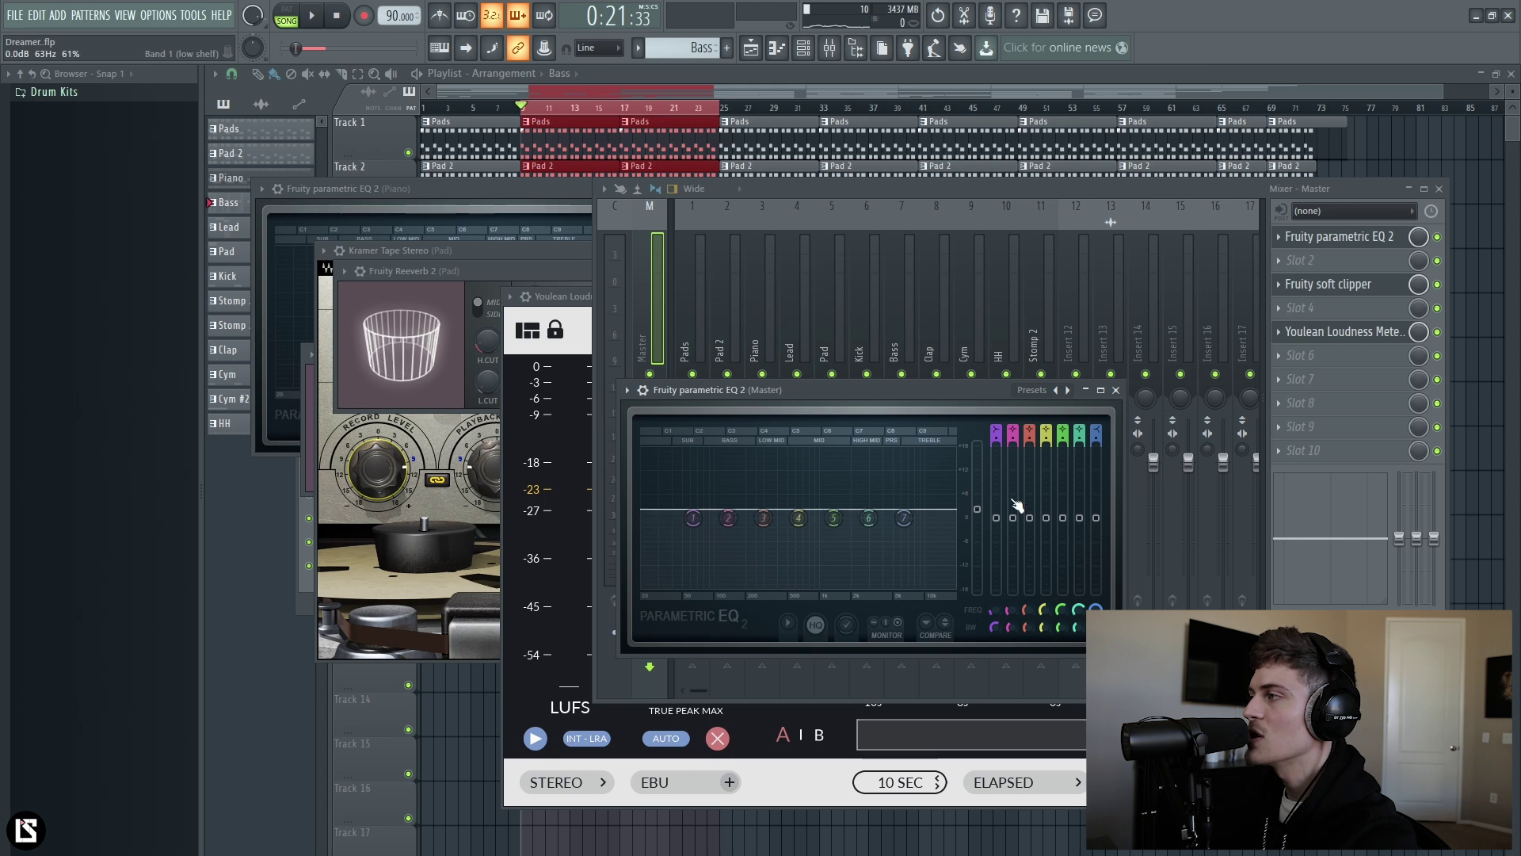
right_click(981, 515)
left_click(995, 524)
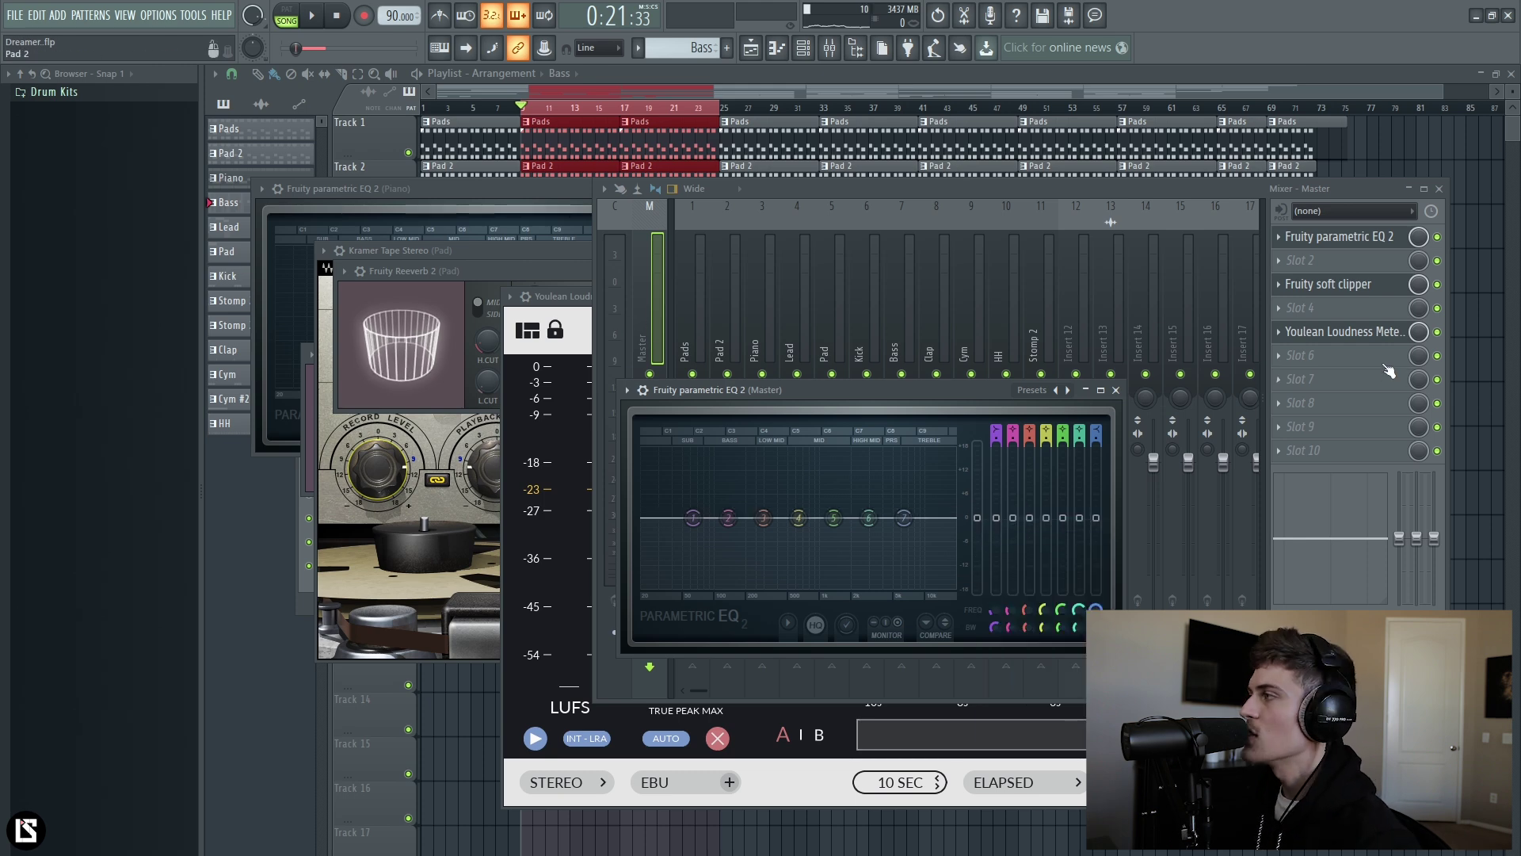
- Place the Youlean meter ahead of the soft clipper in the Master chain and measure loudness and true peak during playback
left_click_drag(1332, 335, 1343, 261)
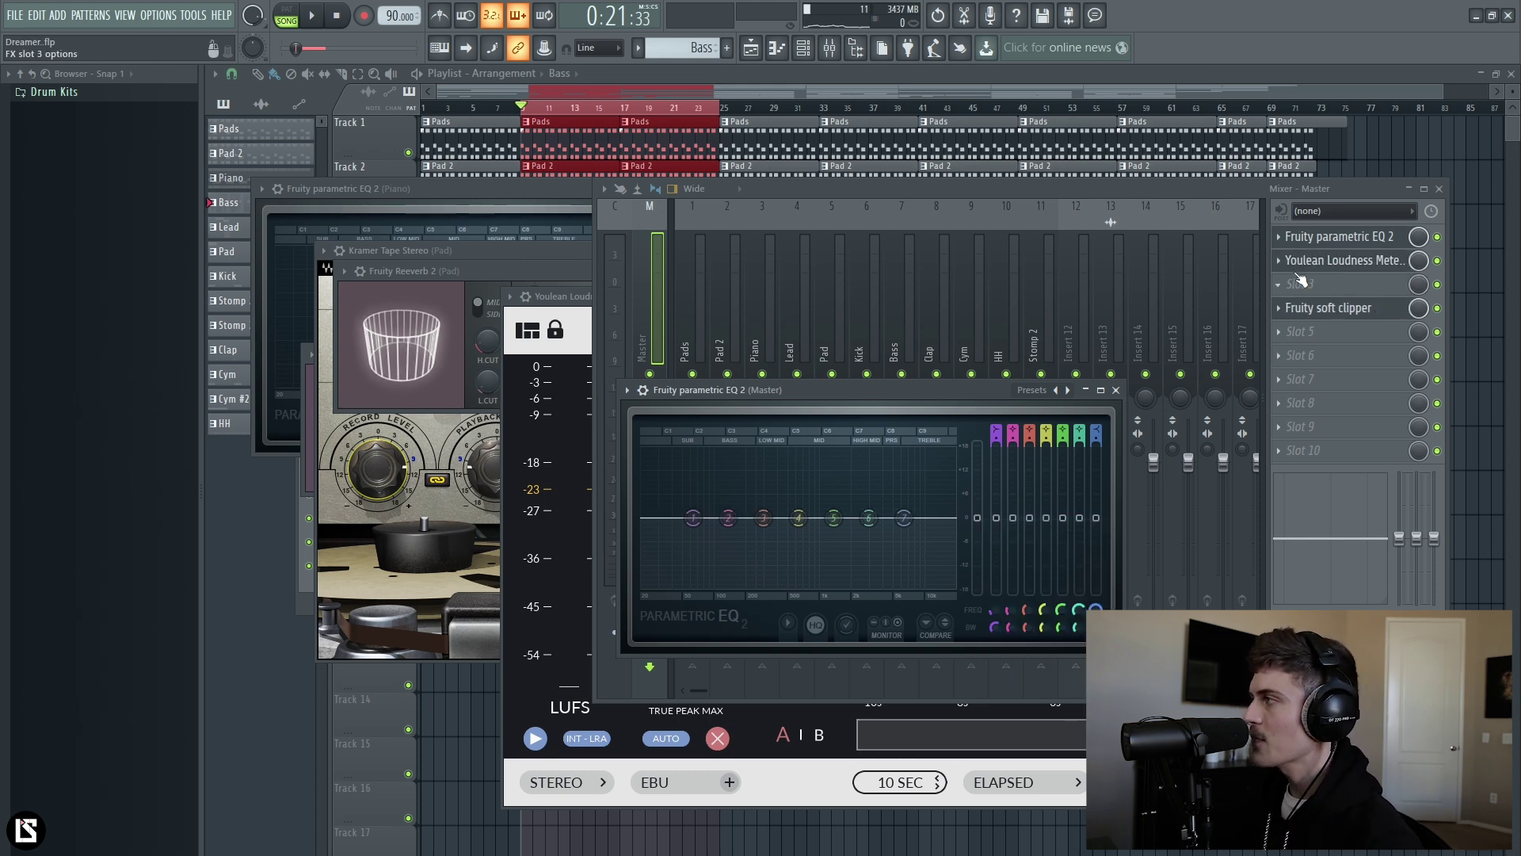
scroll(1301, 266, "down", 1)
left_click(1311, 286)
left_click(1314, 289)
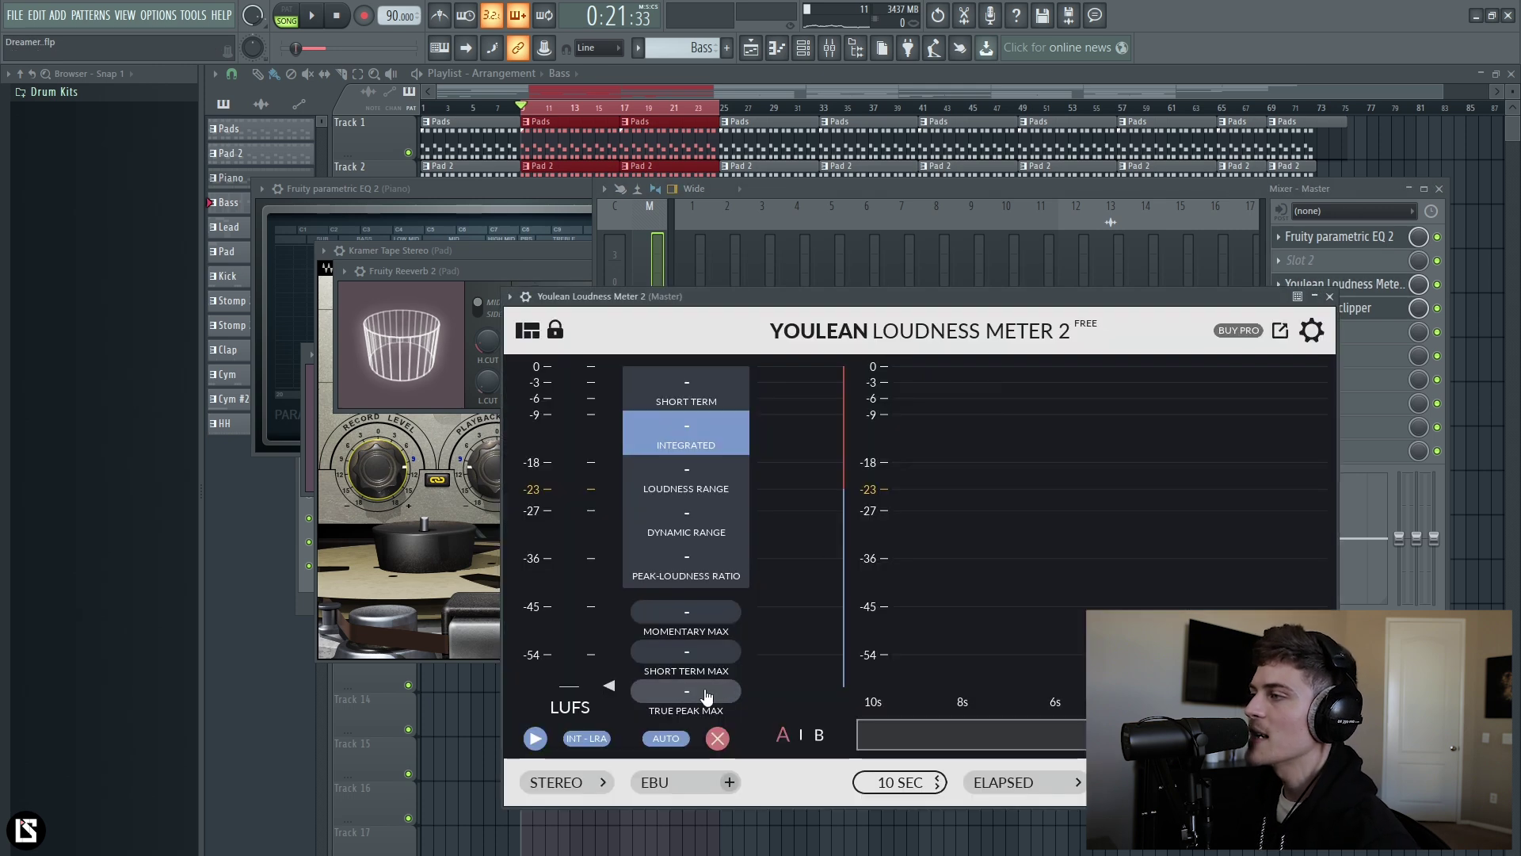
key("space")
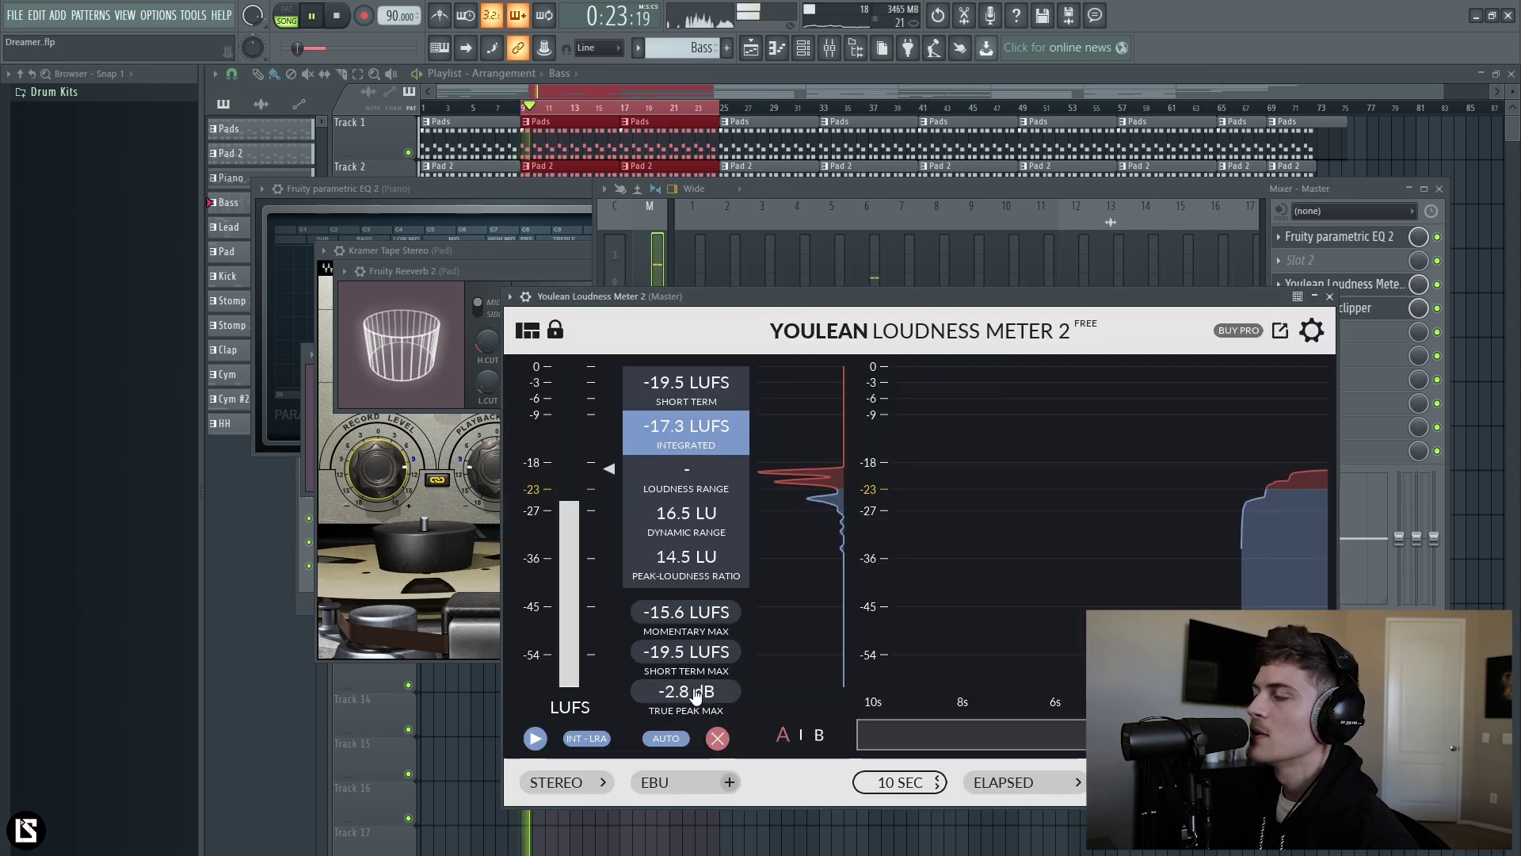
key("space")
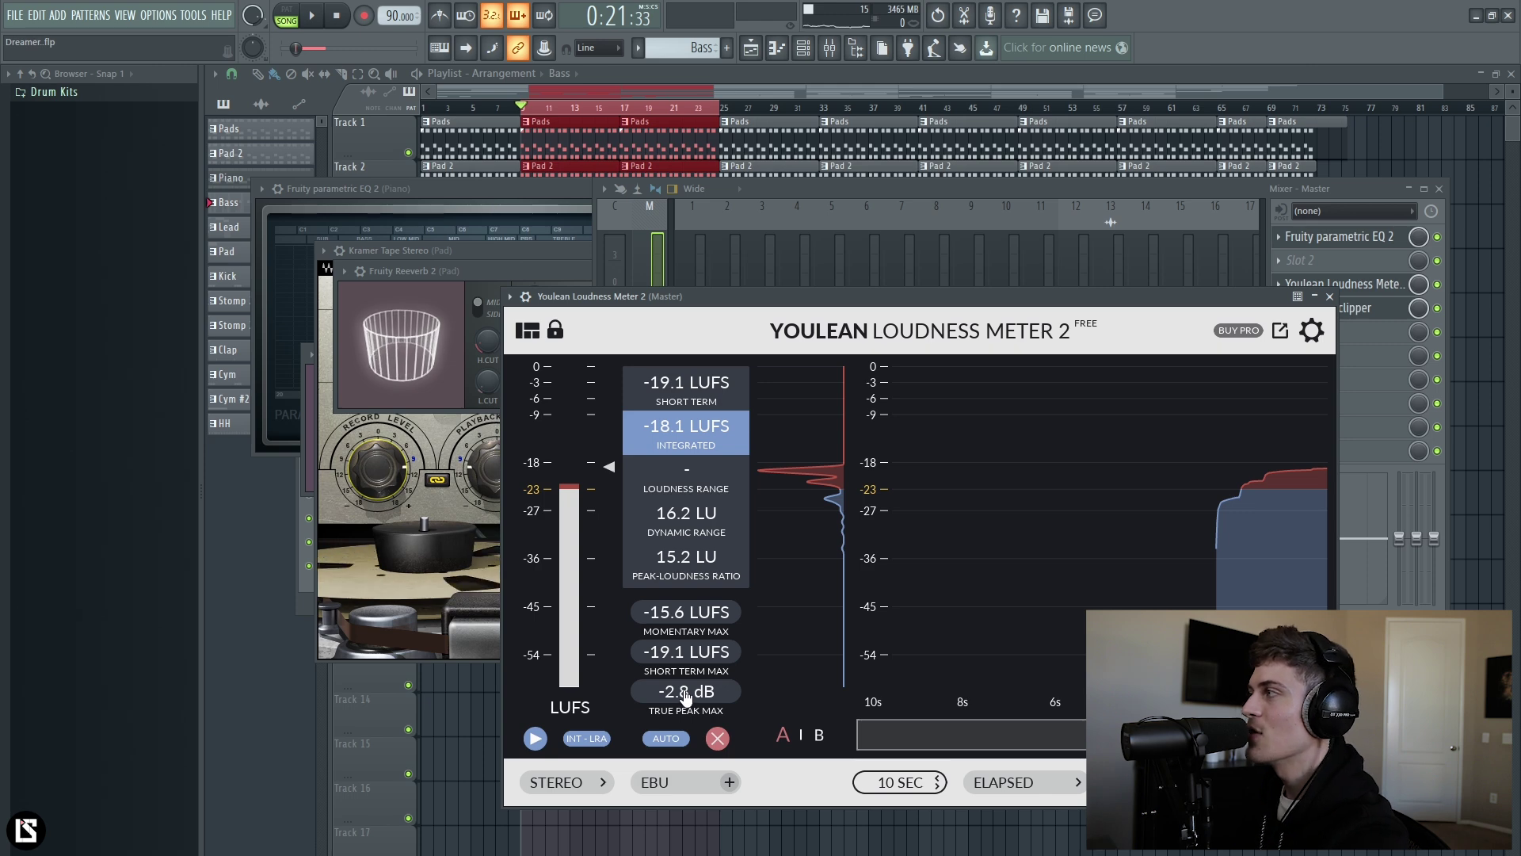
- Play the mix and raise the main level of the Master's Parametric EQ 2 to about 8.3 dB
left_click(1339, 237)
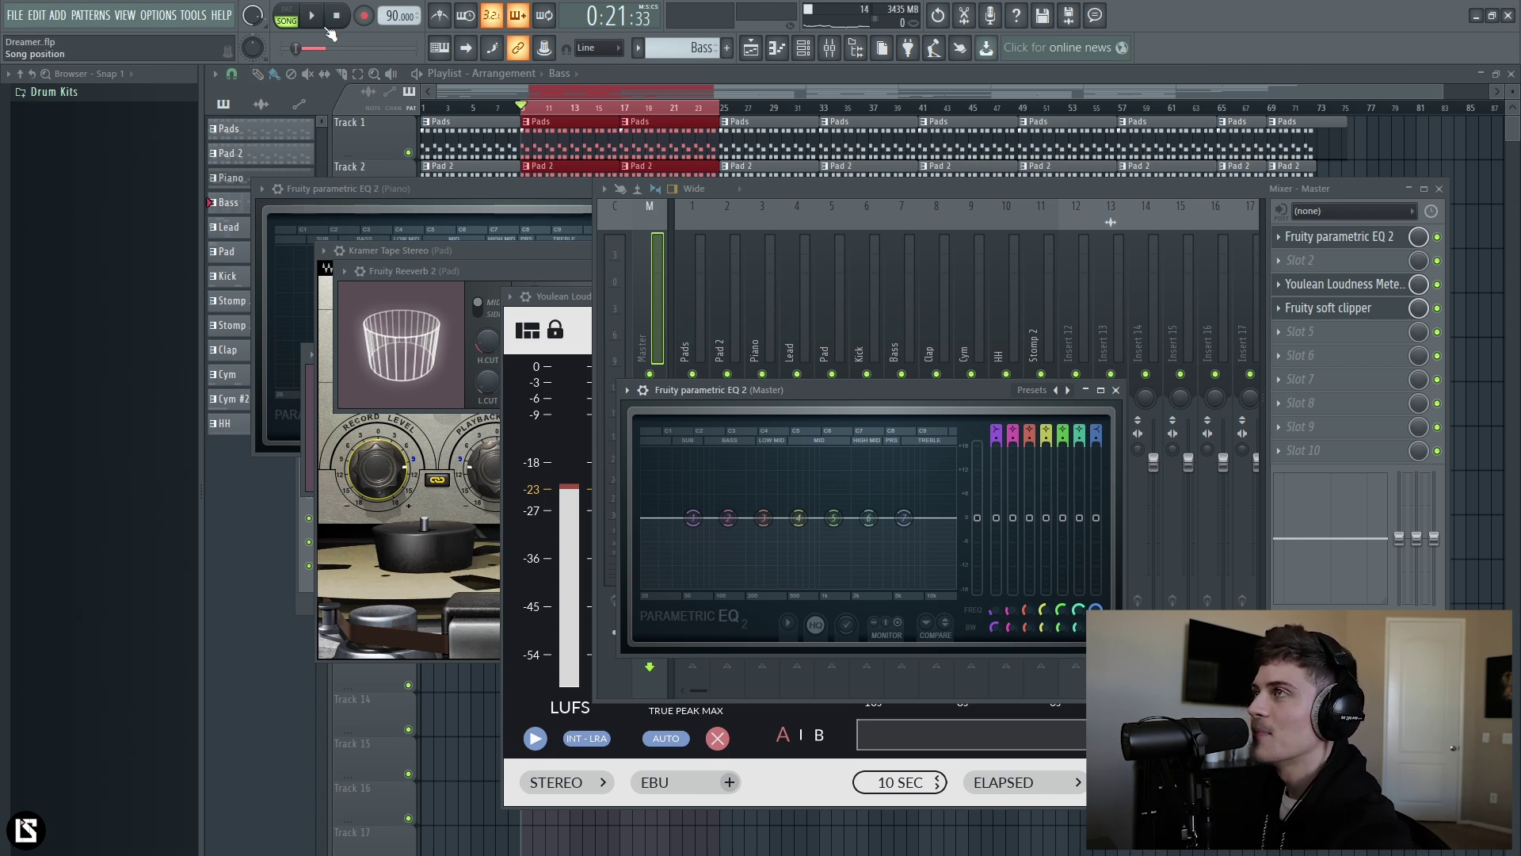
key("space")
left_click_drag(978, 518, 980, 485)
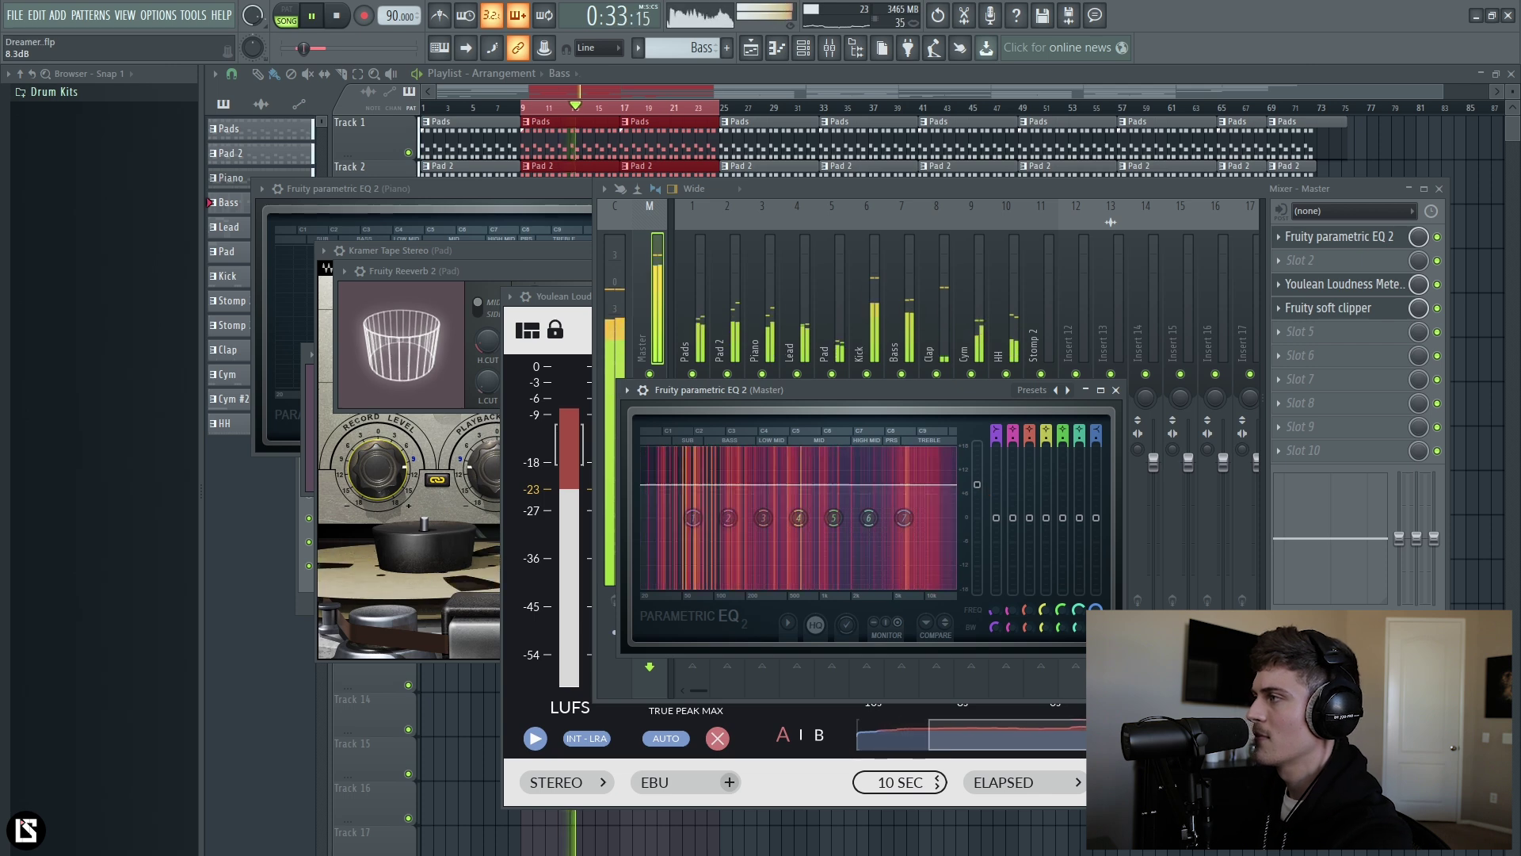
- Raise the Kick fader slightly above its default level during playback and reselect the Master track
left_click(867, 306)
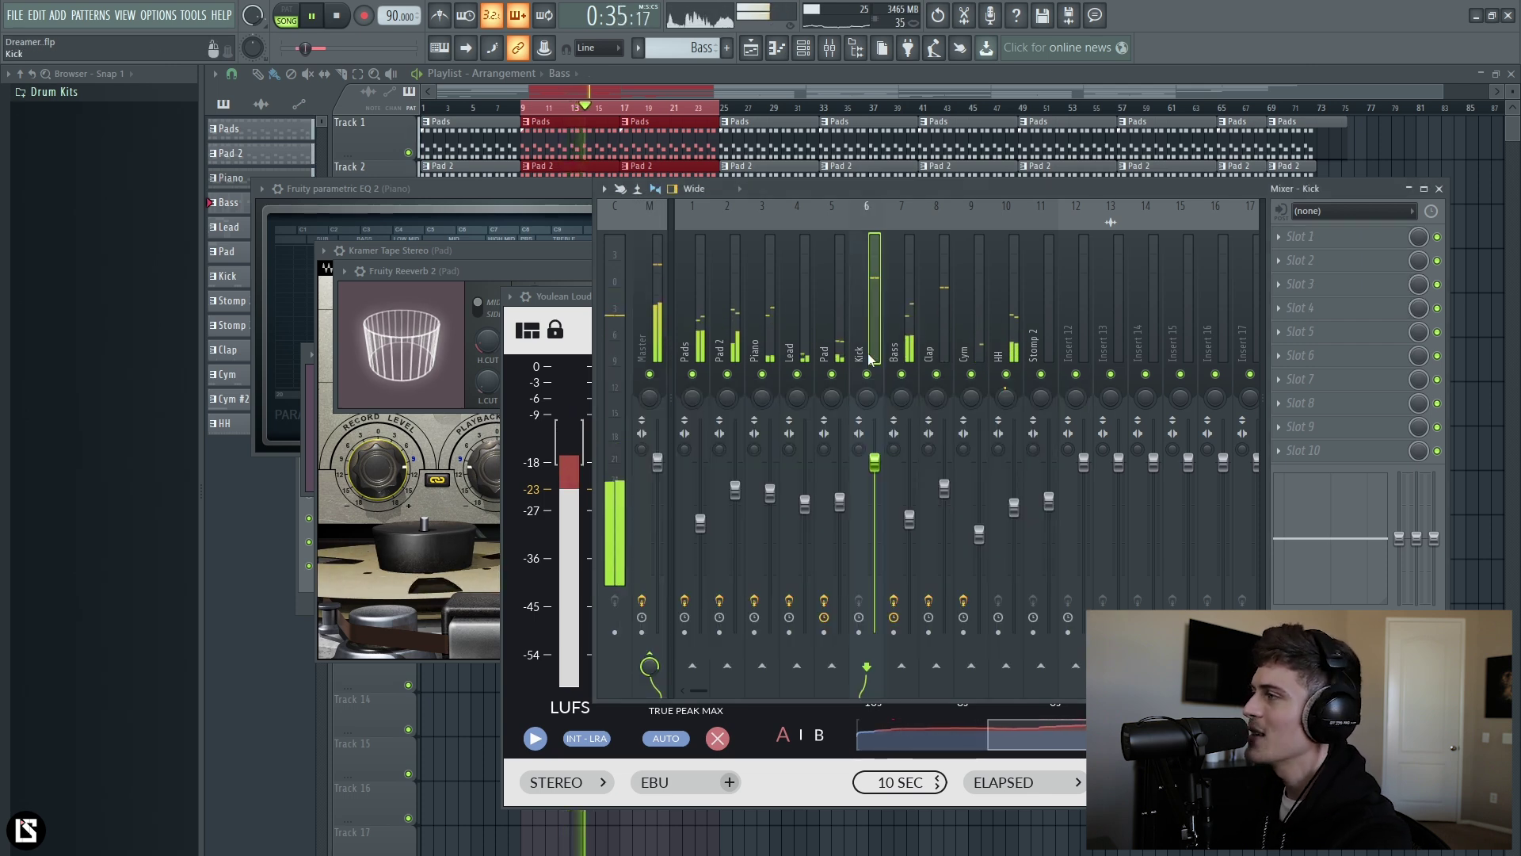
left_click_drag(875, 462, 874, 454)
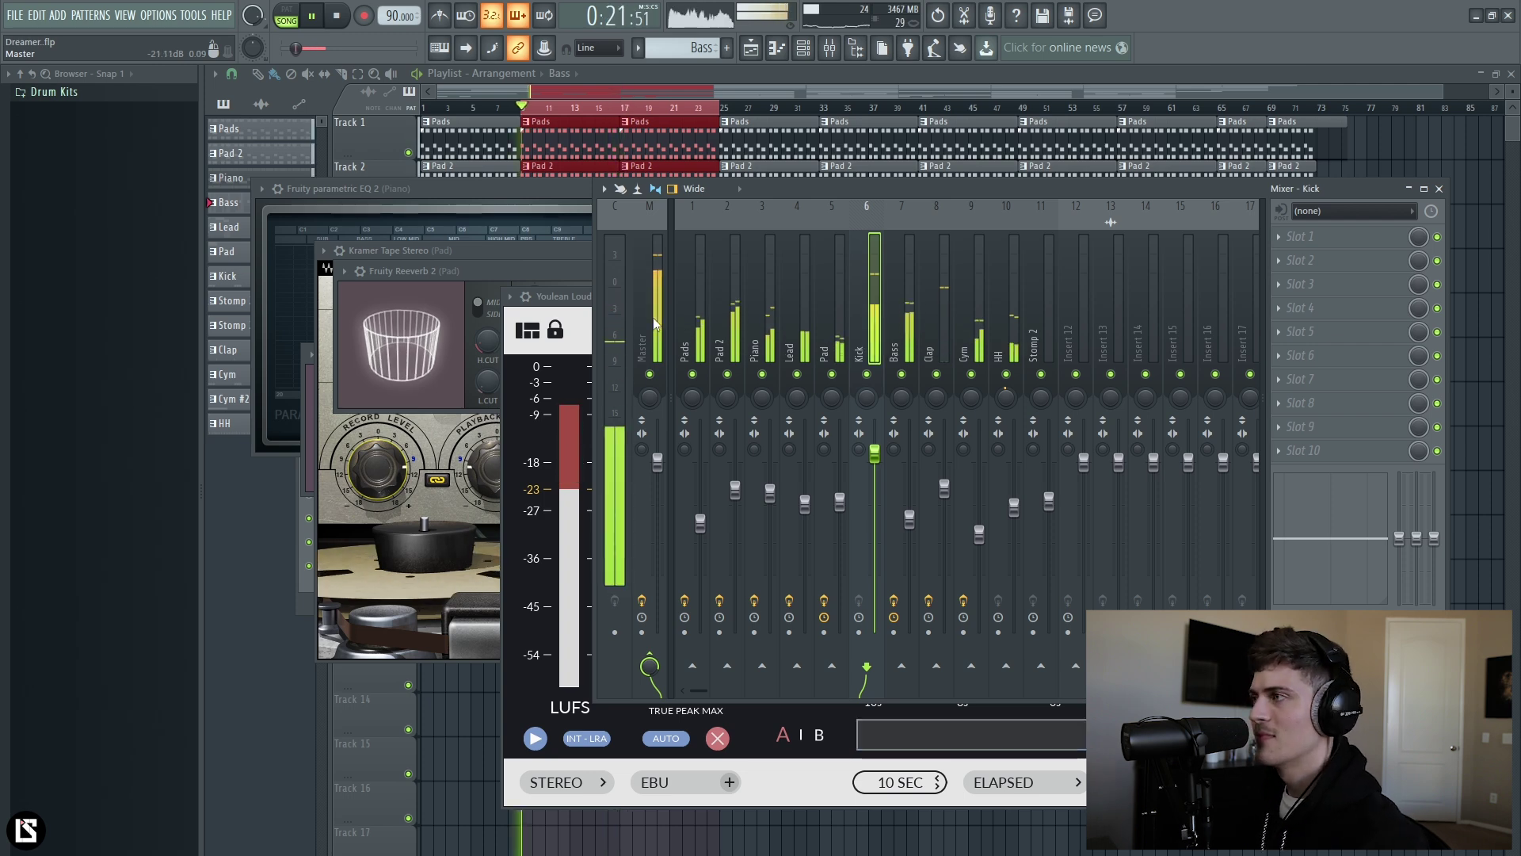
left_click(657, 320)
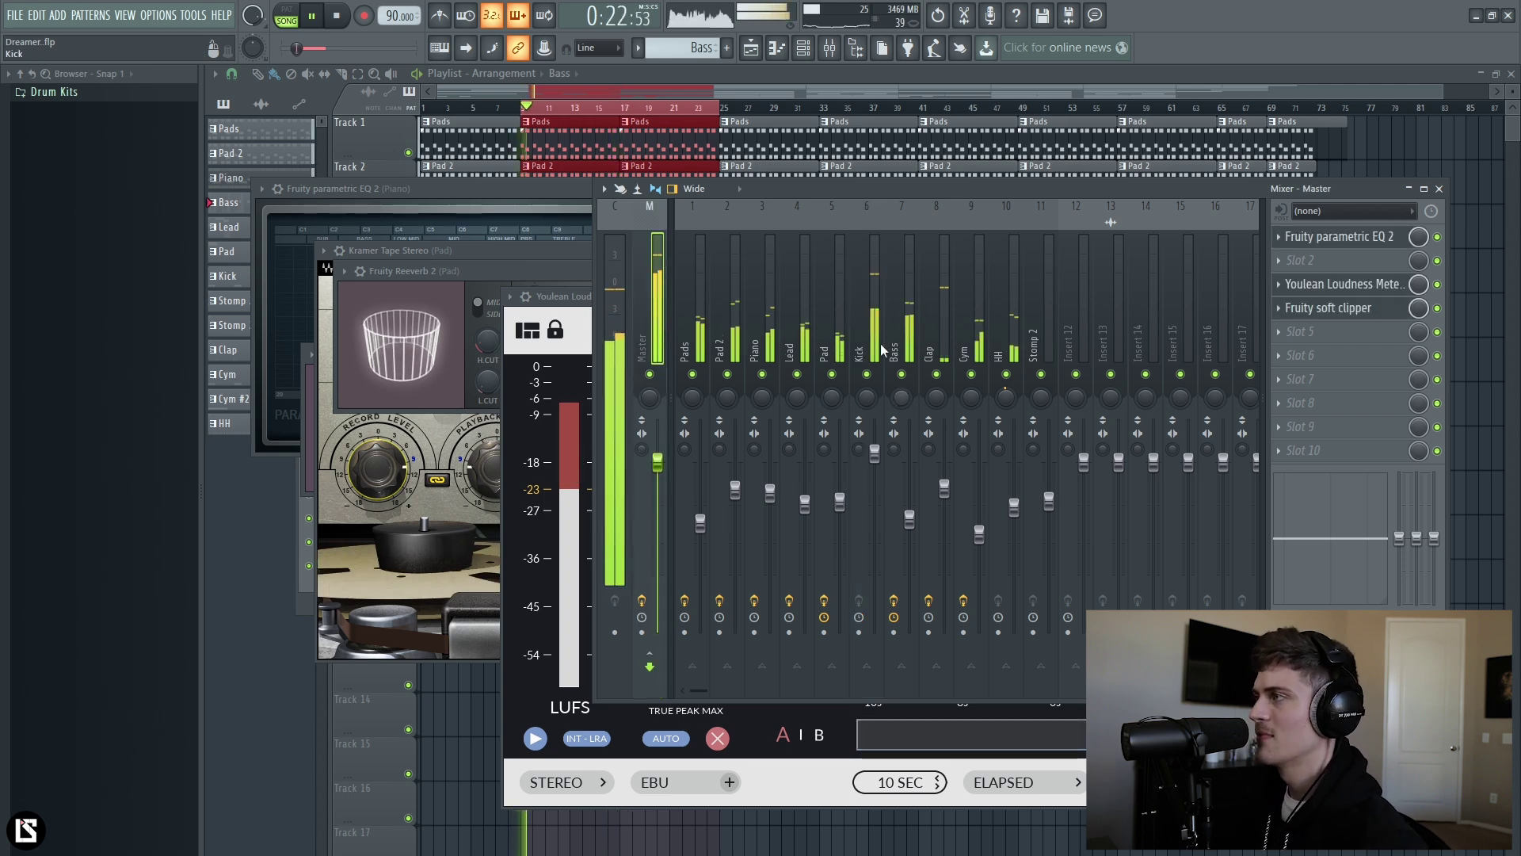
- Review the Master EQ, then play the mix to measure its loudness and true peak ahead of the soft clipper
left_click(1364, 246)
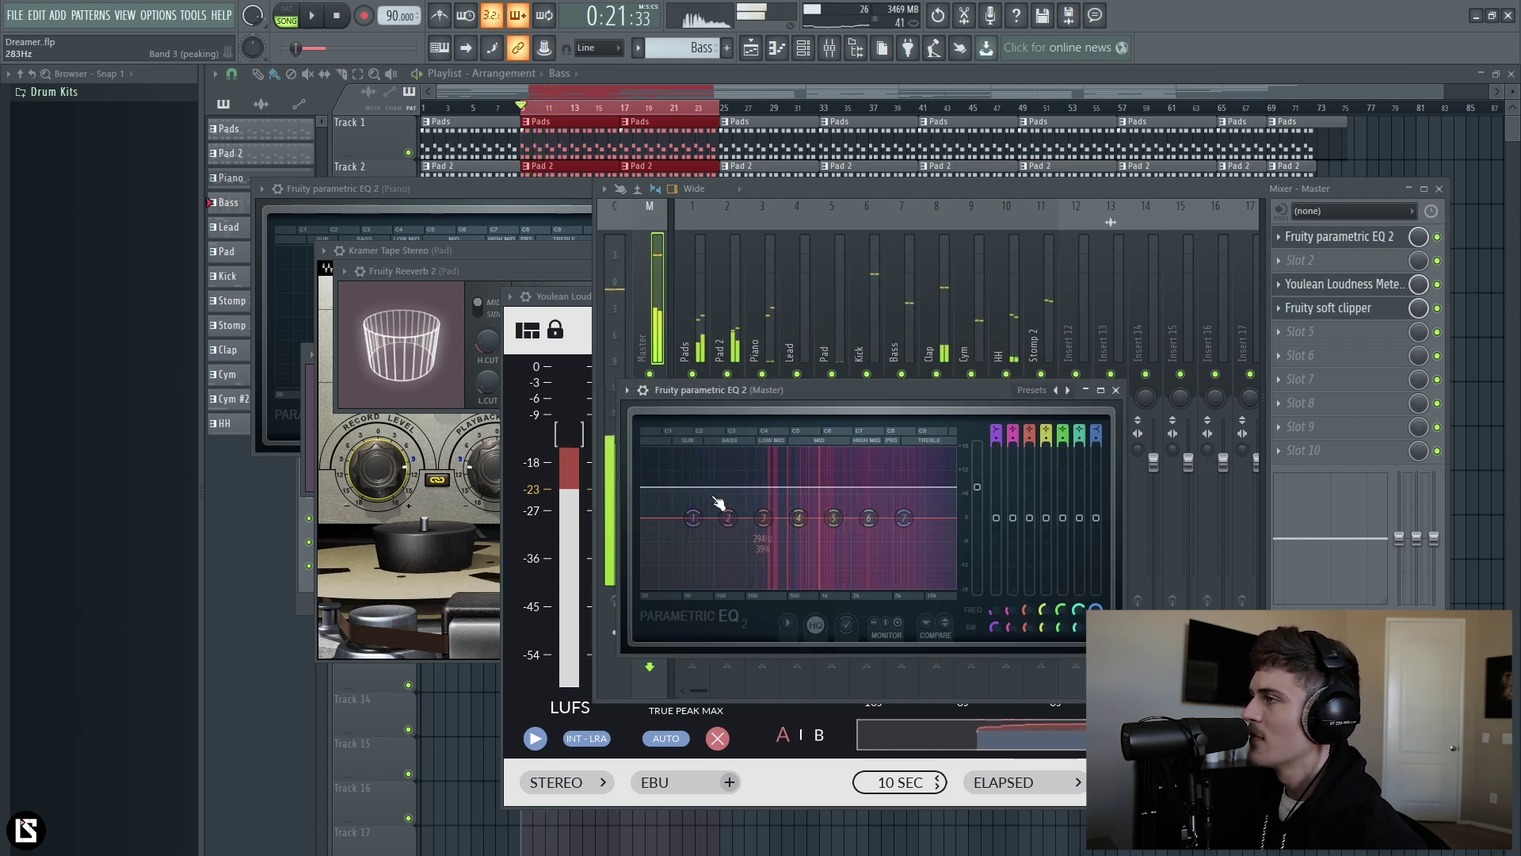
left_click(1339, 284)
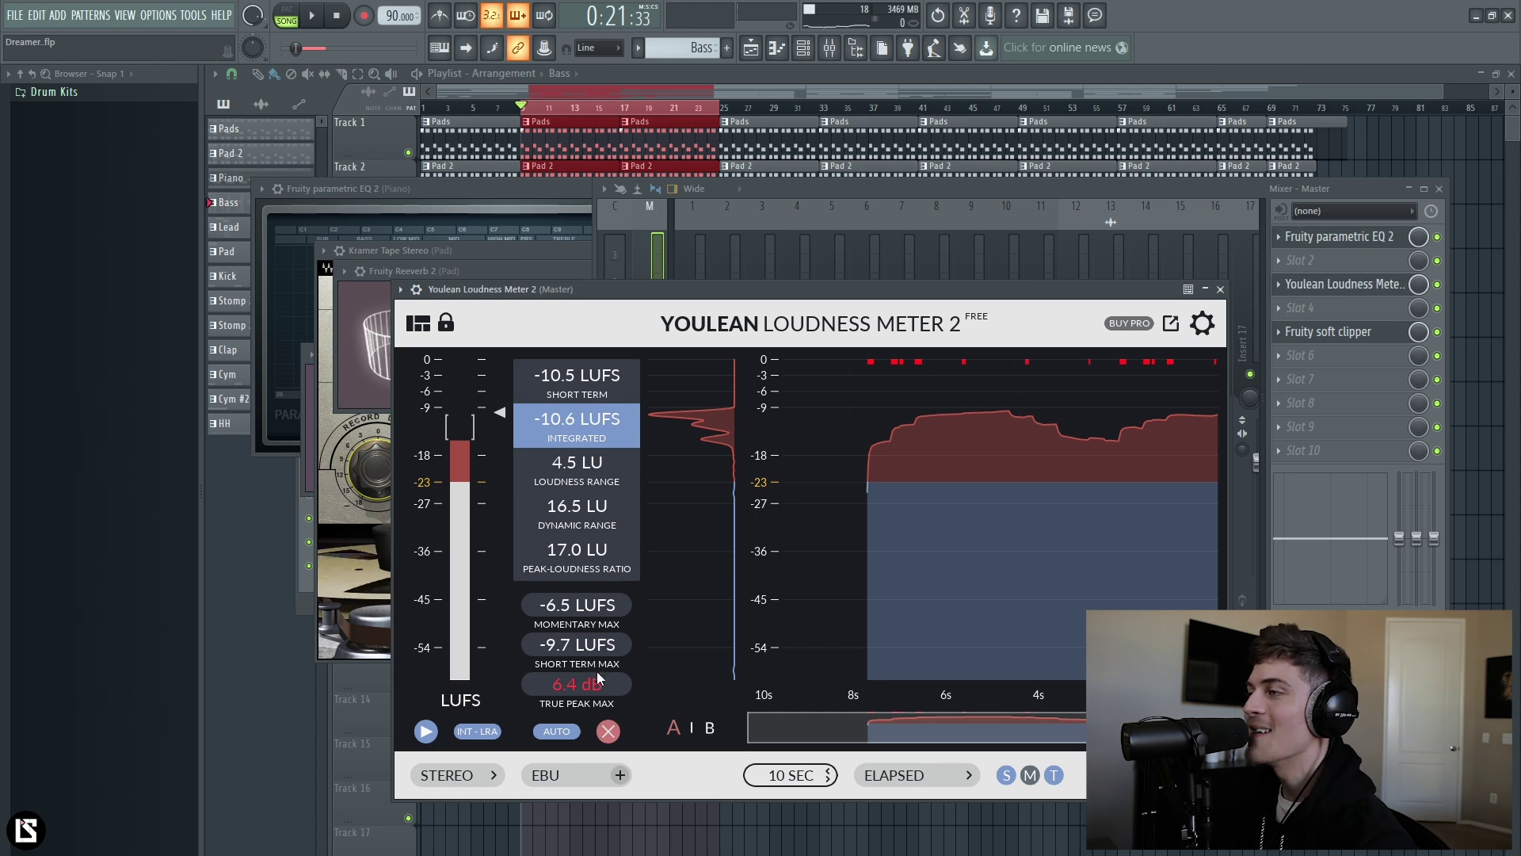
key("space")
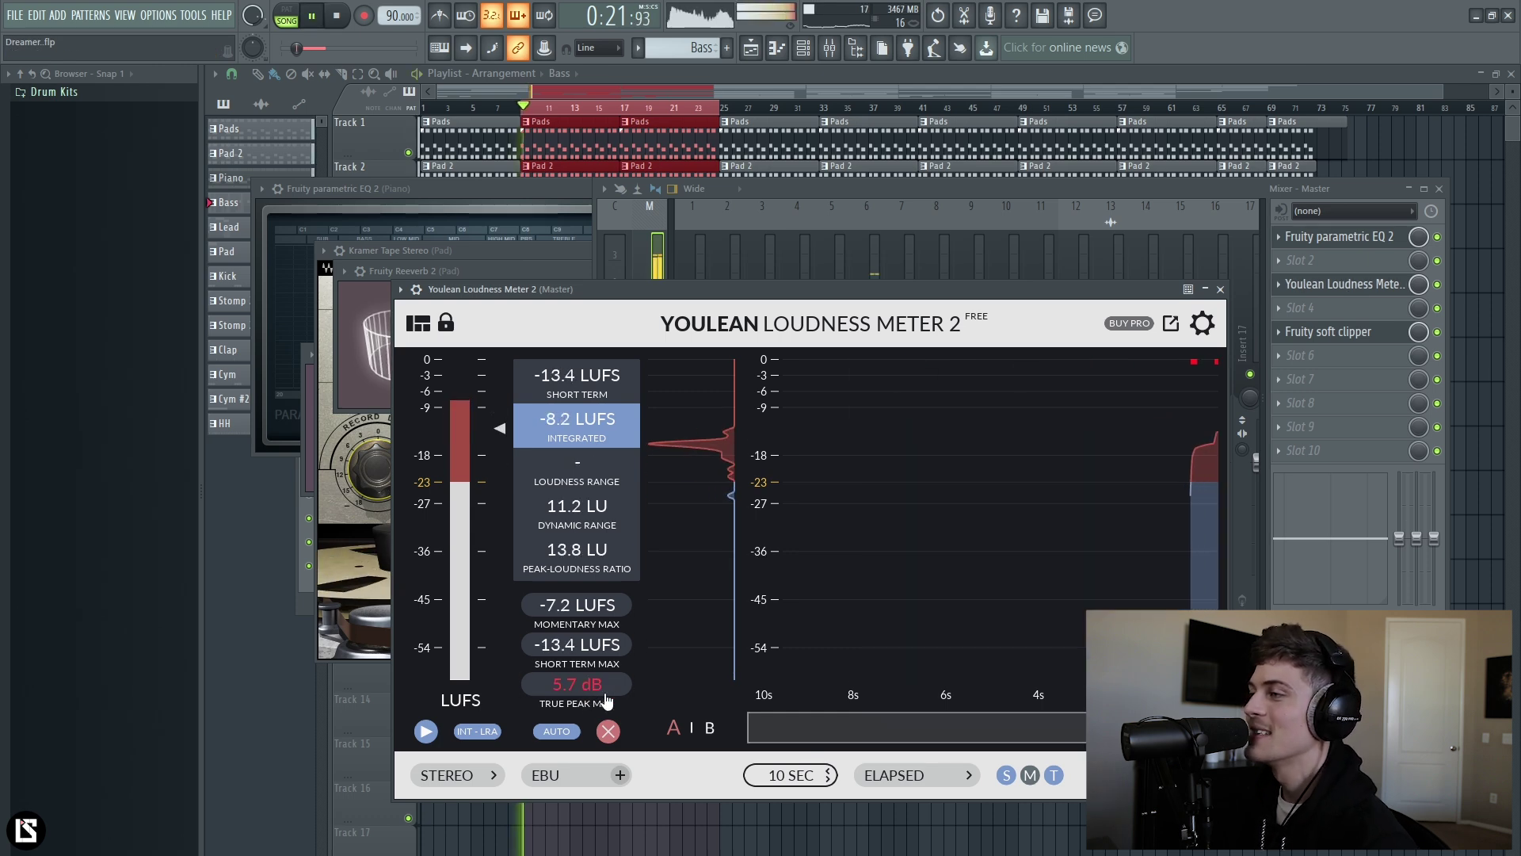
key("space")
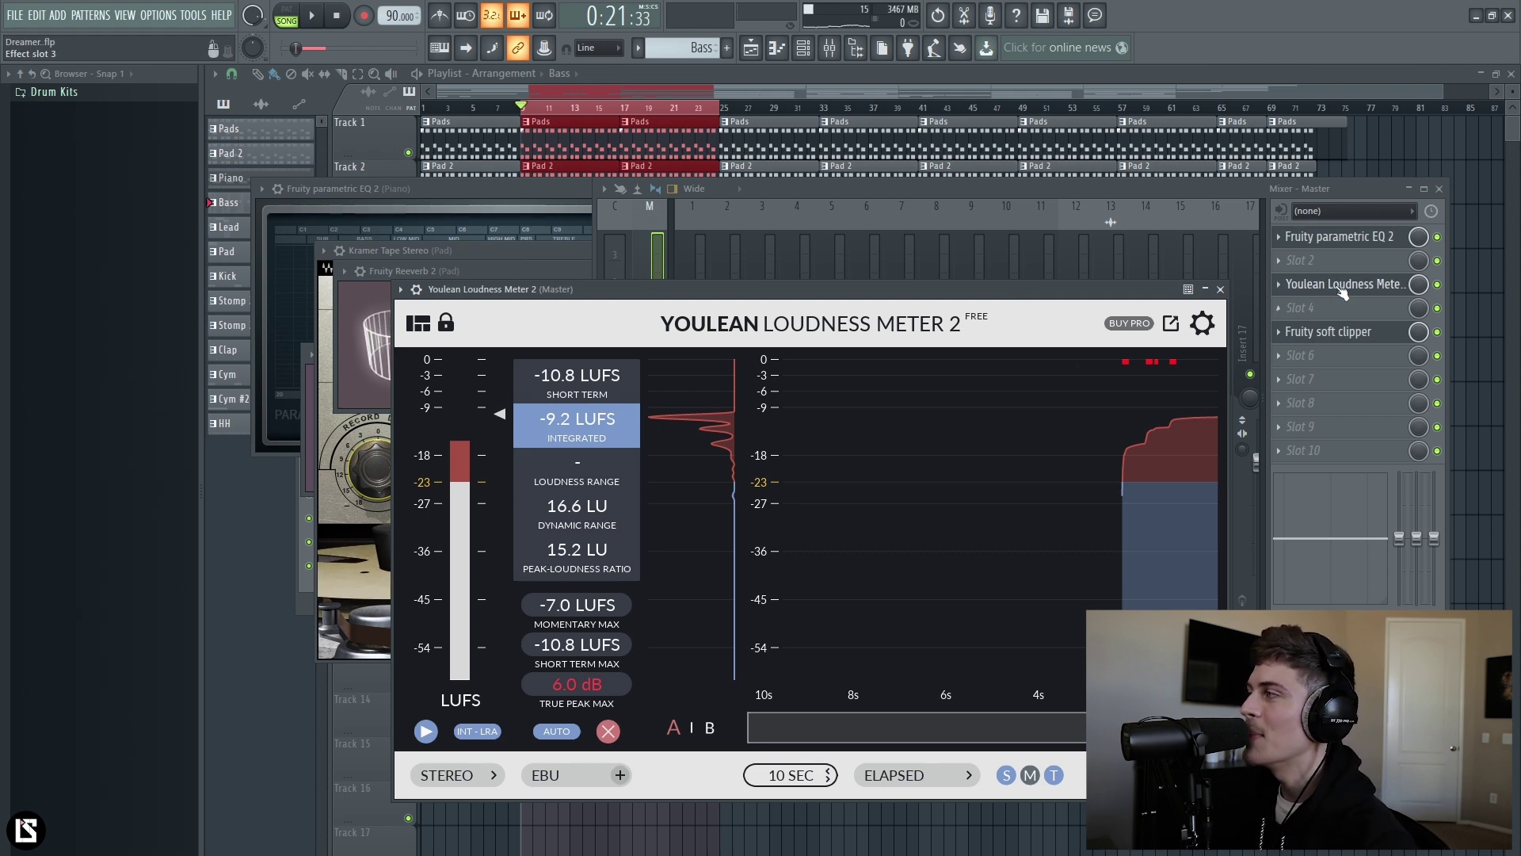
- Move the Youlean meter after the soft clipper into slot 5, clear its true peak maximum and measure the mix again
left_click_drag(1343, 294, 1343, 340)
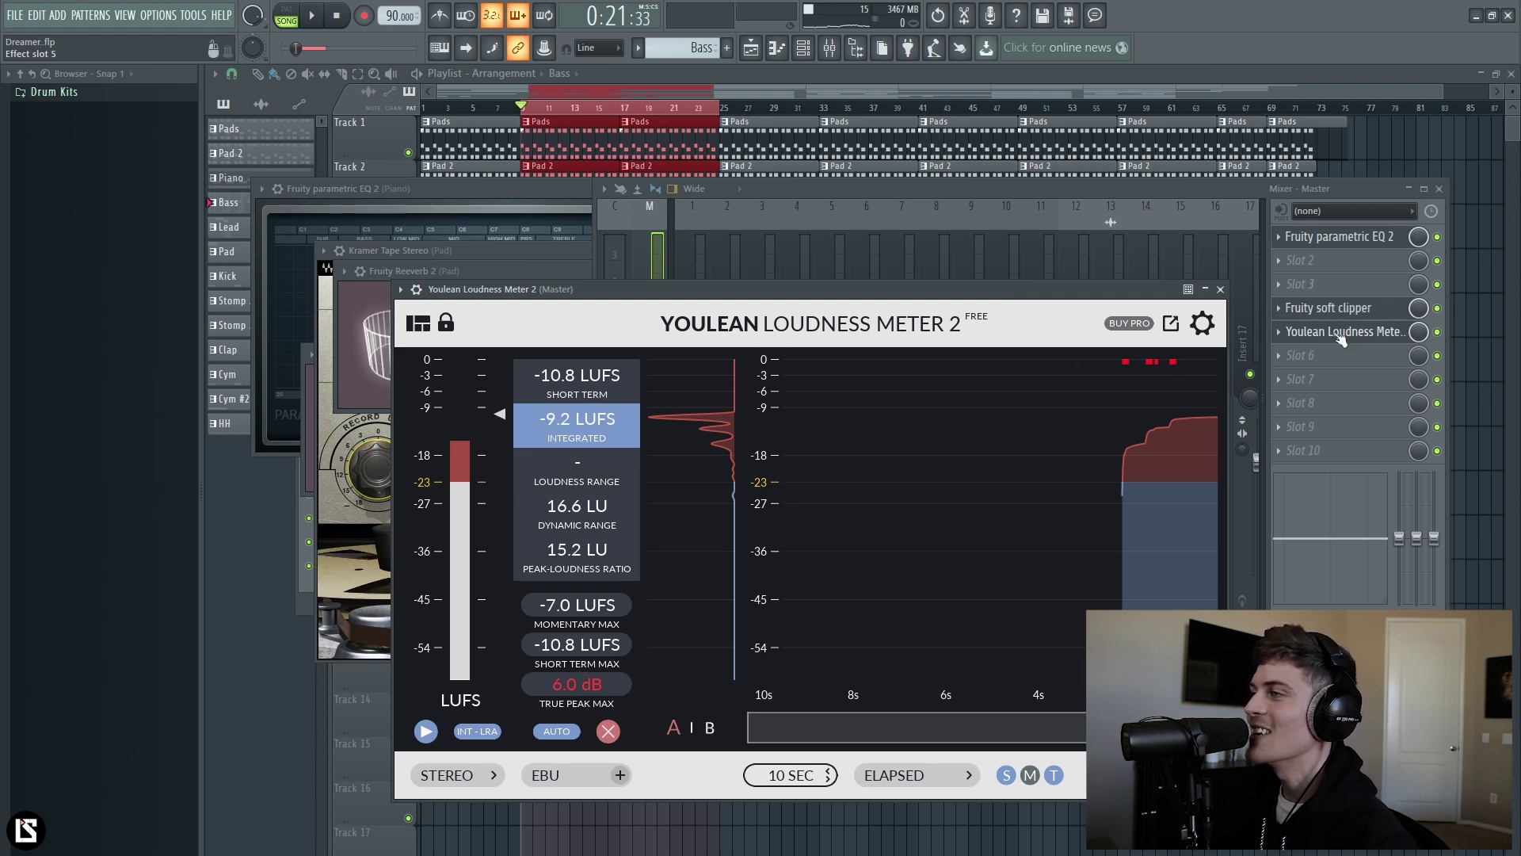
left_click(593, 683)
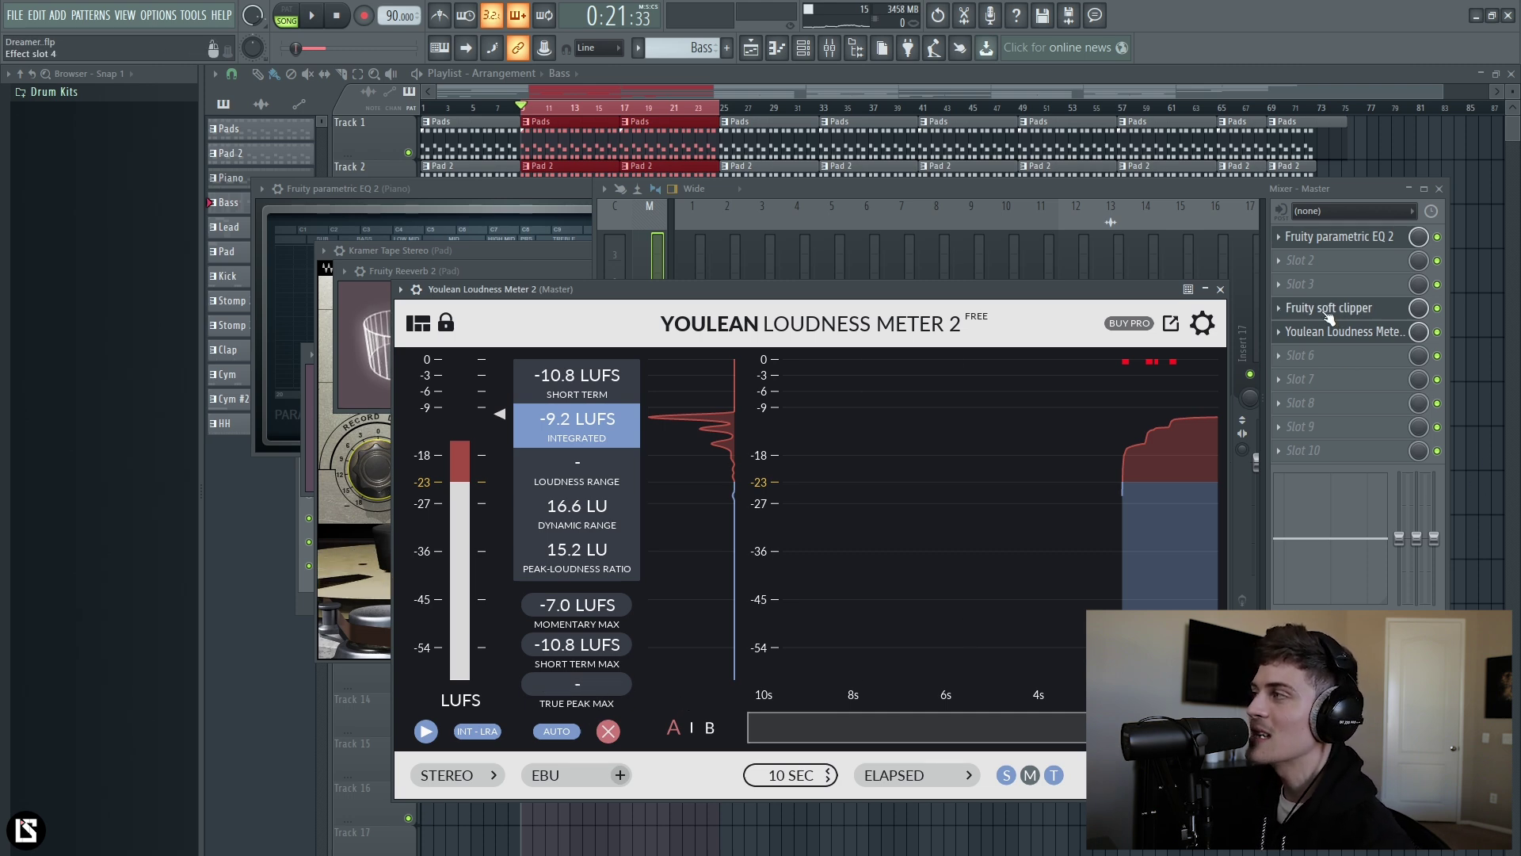
key("space")
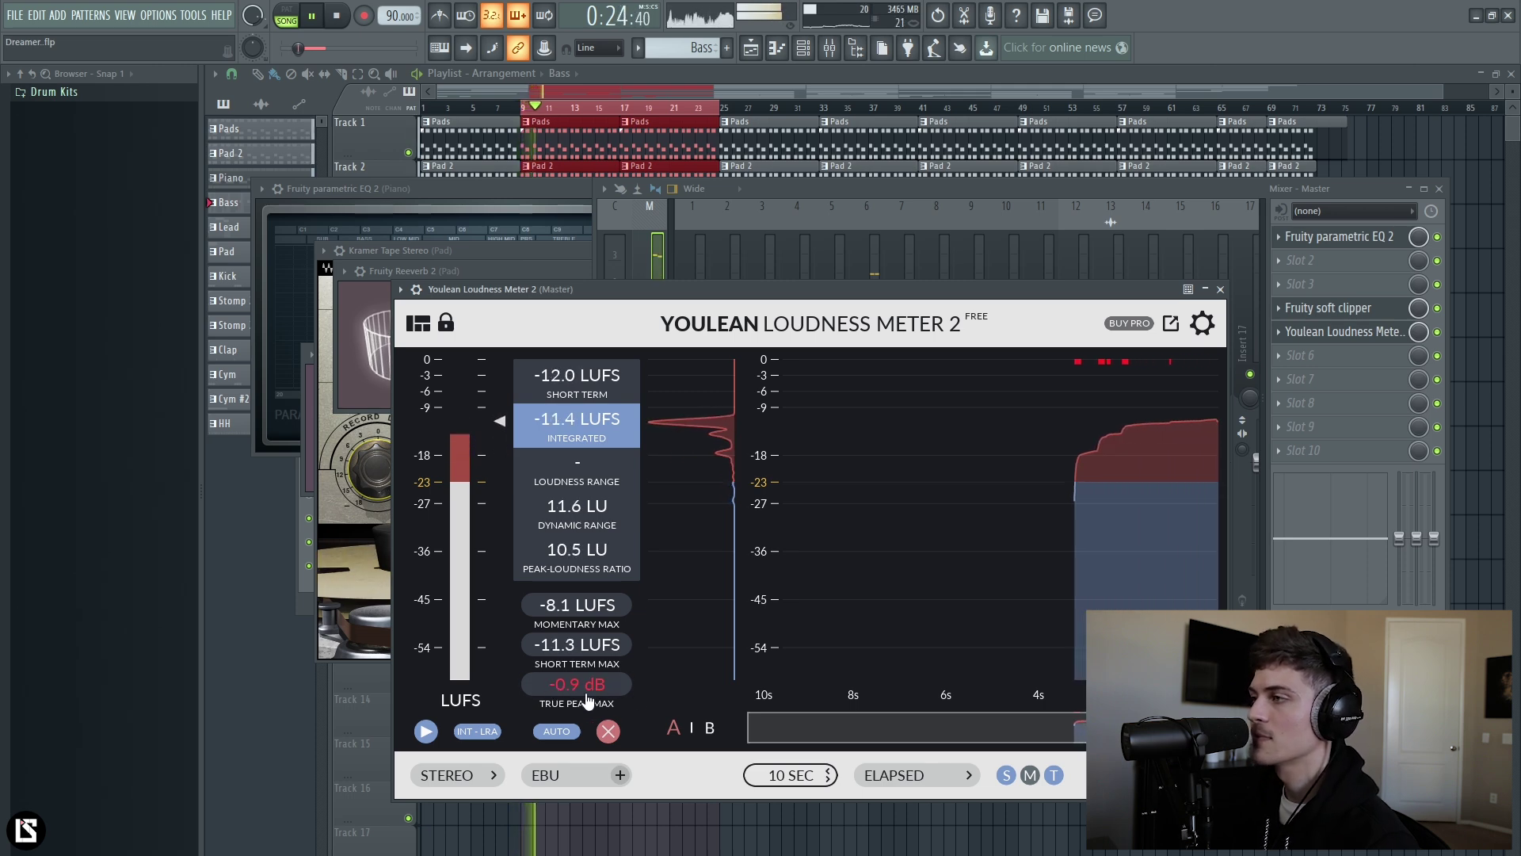
key("space")
- Lower the soft clipper's post gain slightly and re-measure the mix from a cleared true peak maximum
left_click(1366, 310)
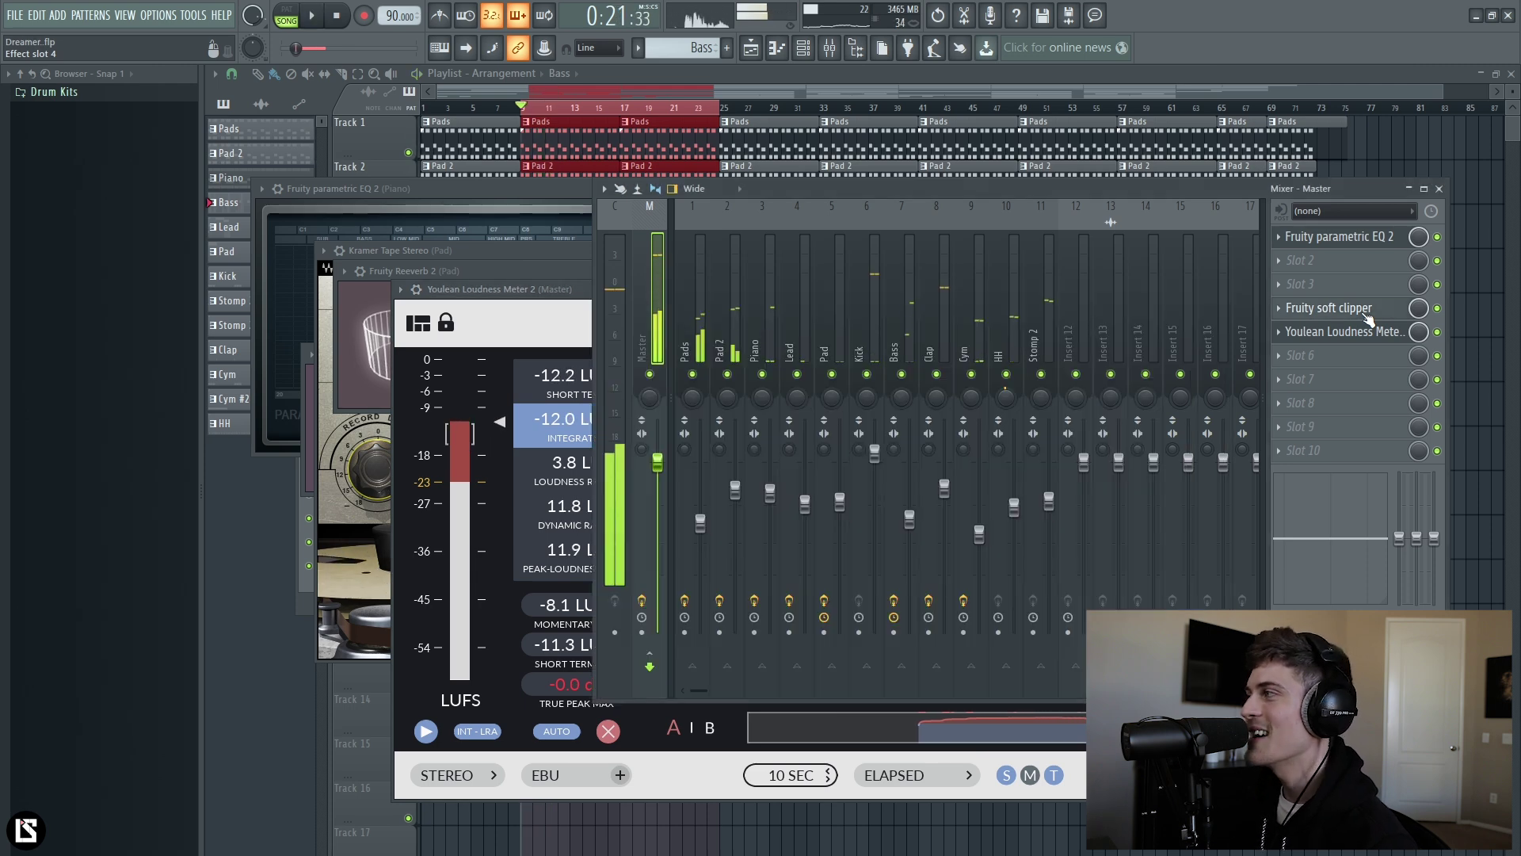
left_click_drag(656, 401, 657, 406)
left_click(585, 643)
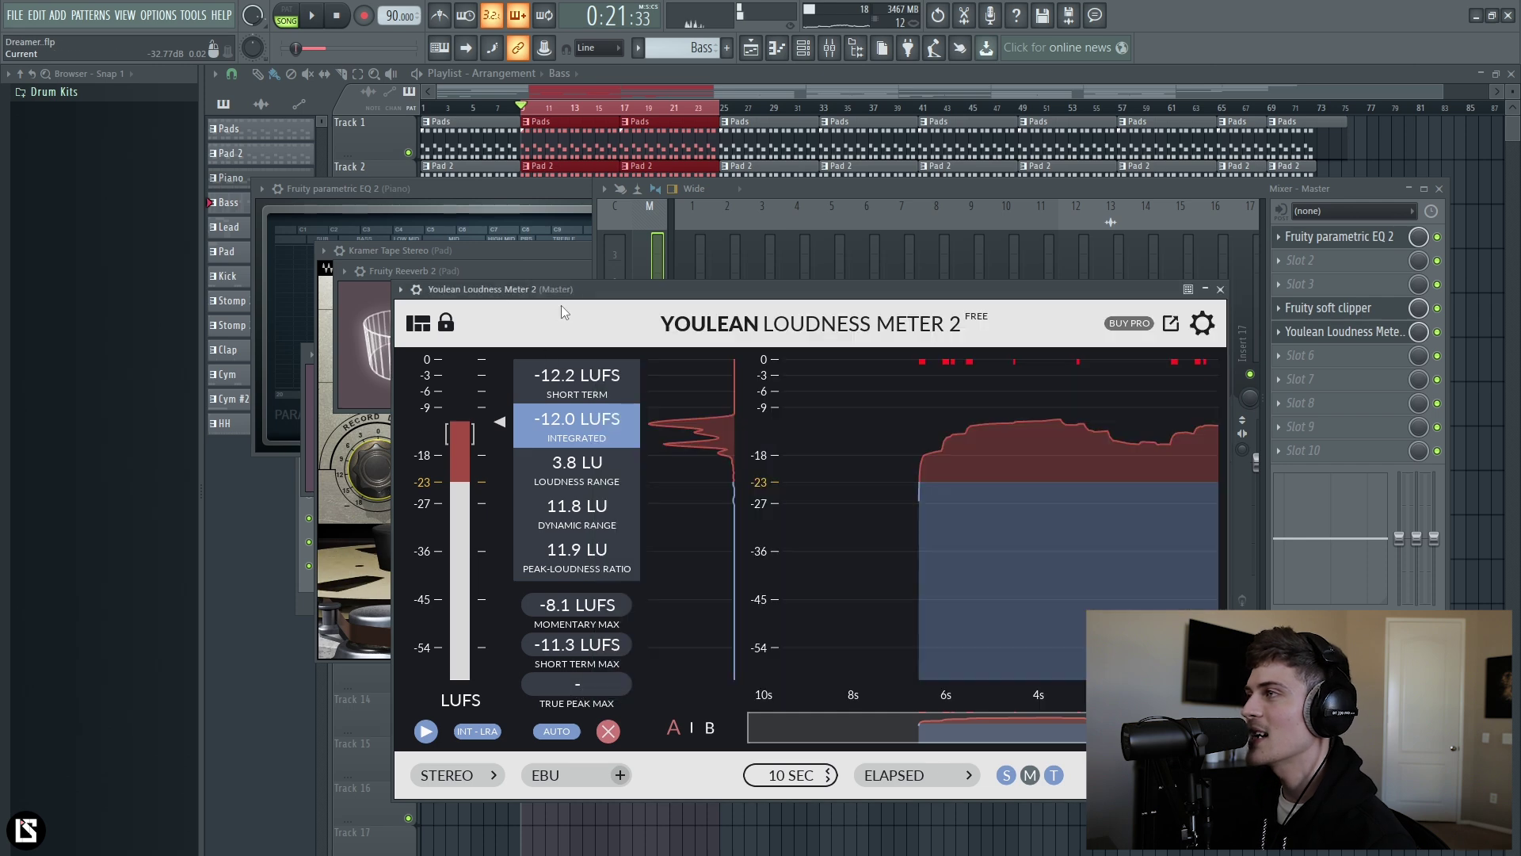
key("space")
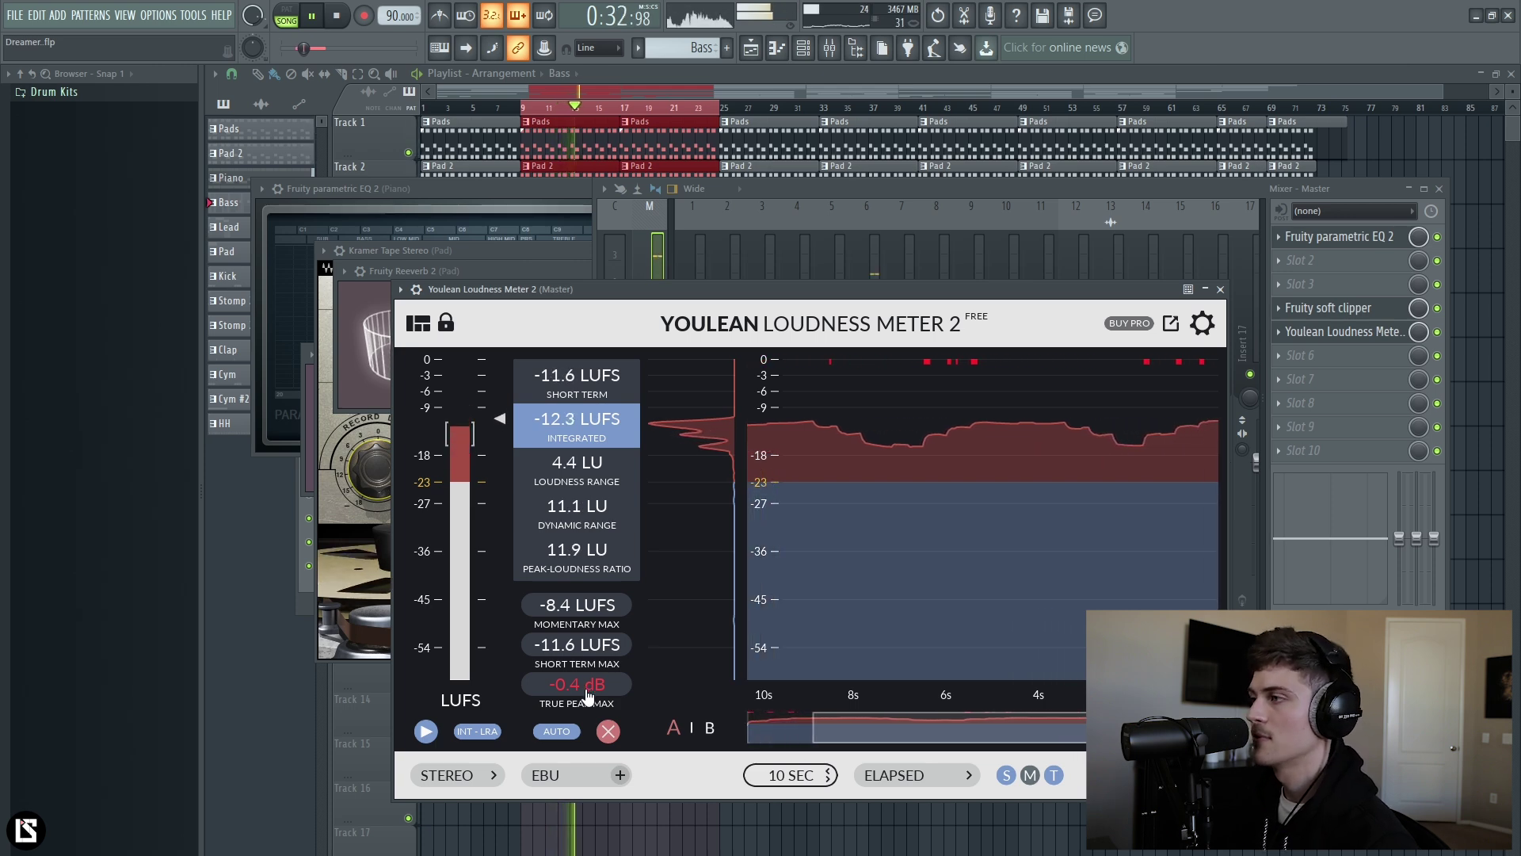
key("space")
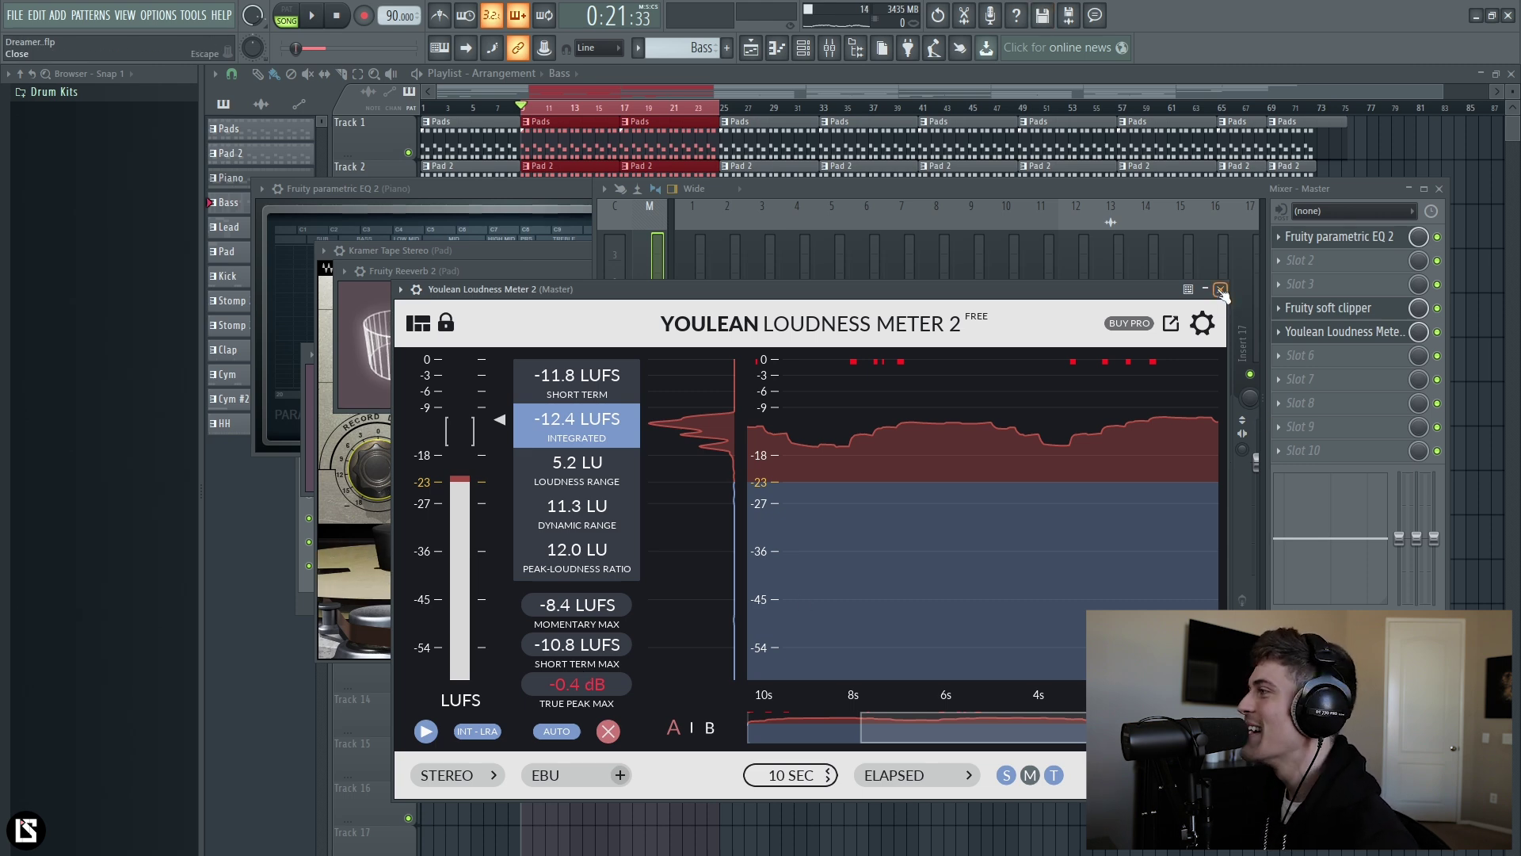
- Review the soft clipper's settings and clear the true peak maximum on the Master's loudness meter
left_click(1333, 308)
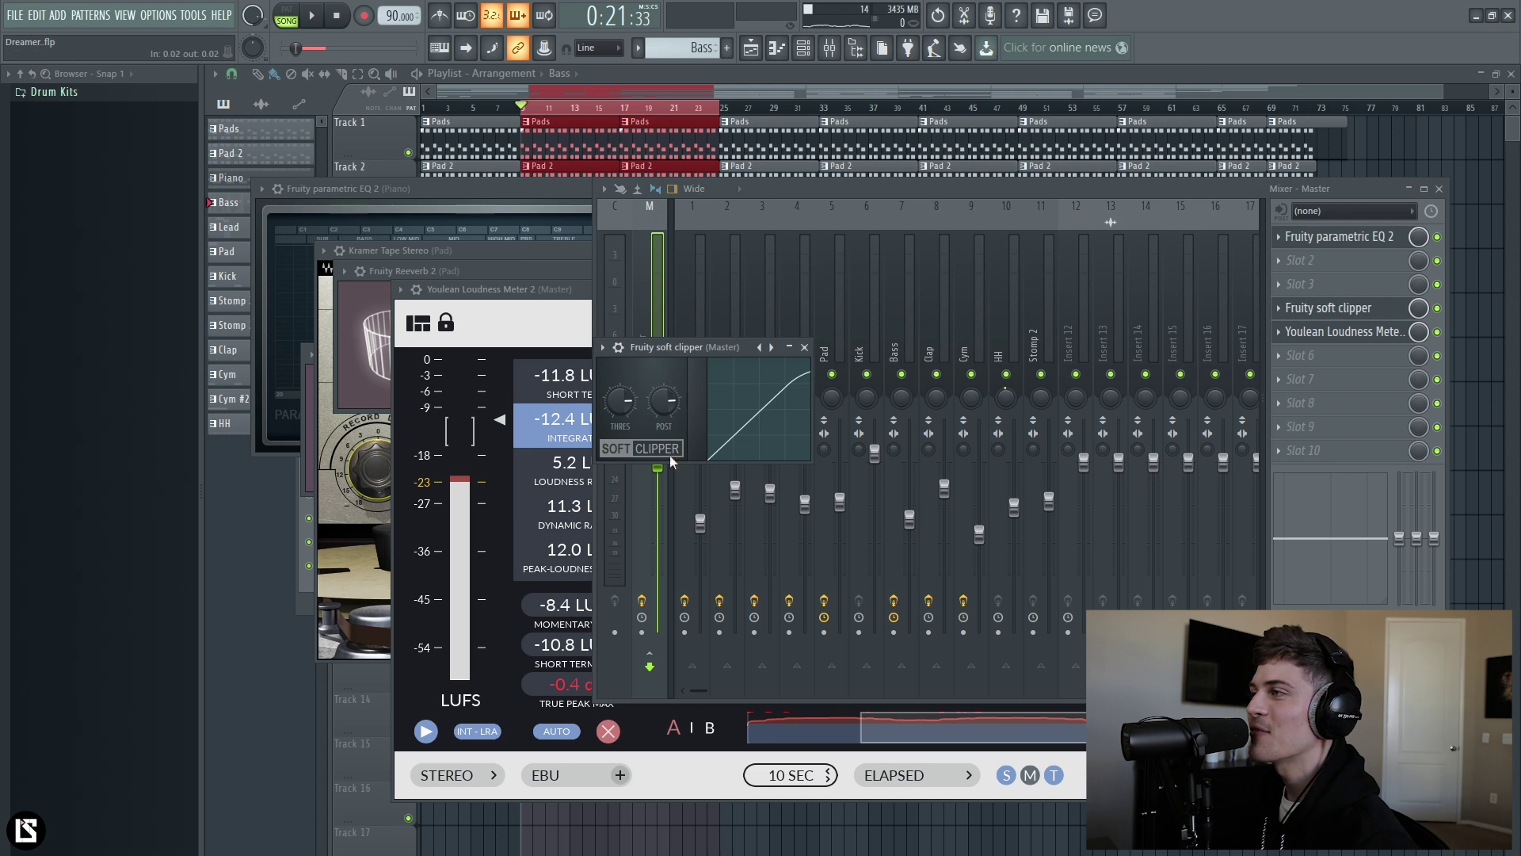
left_click(531, 596)
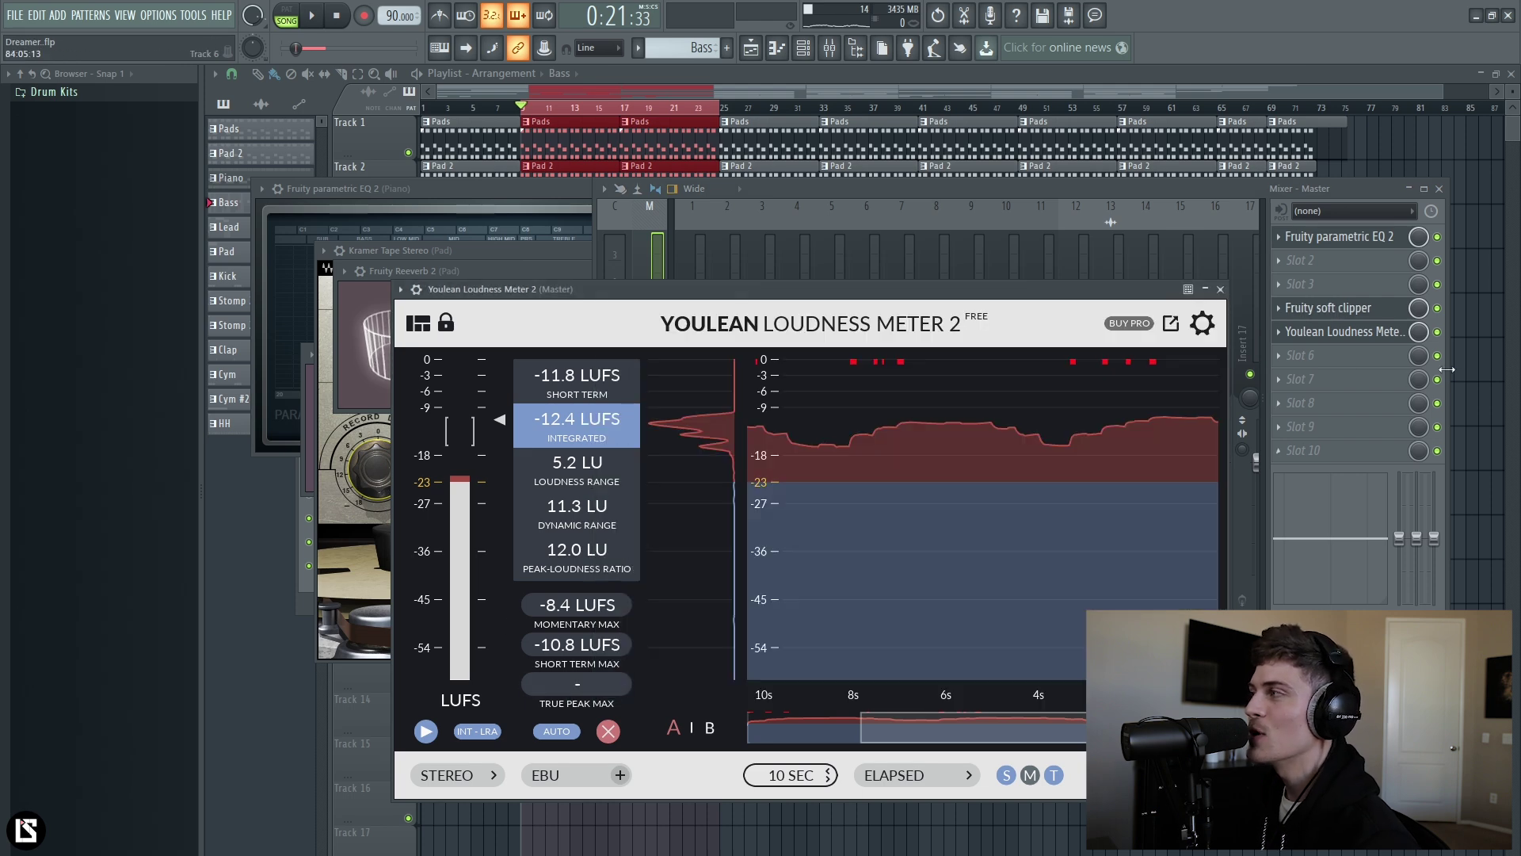
left_click(1344, 334)
left_click(1343, 336)
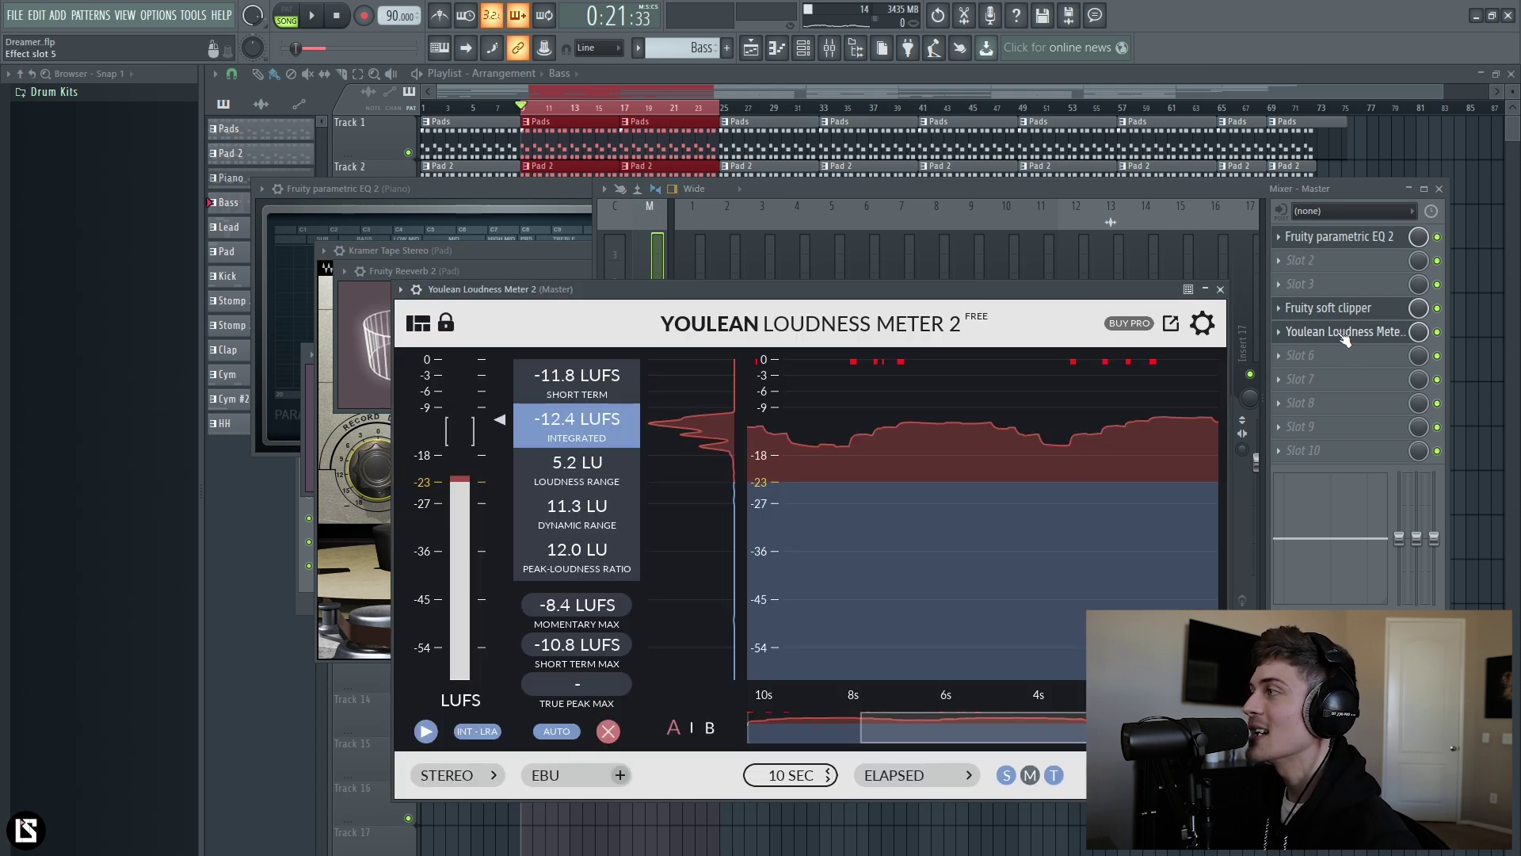